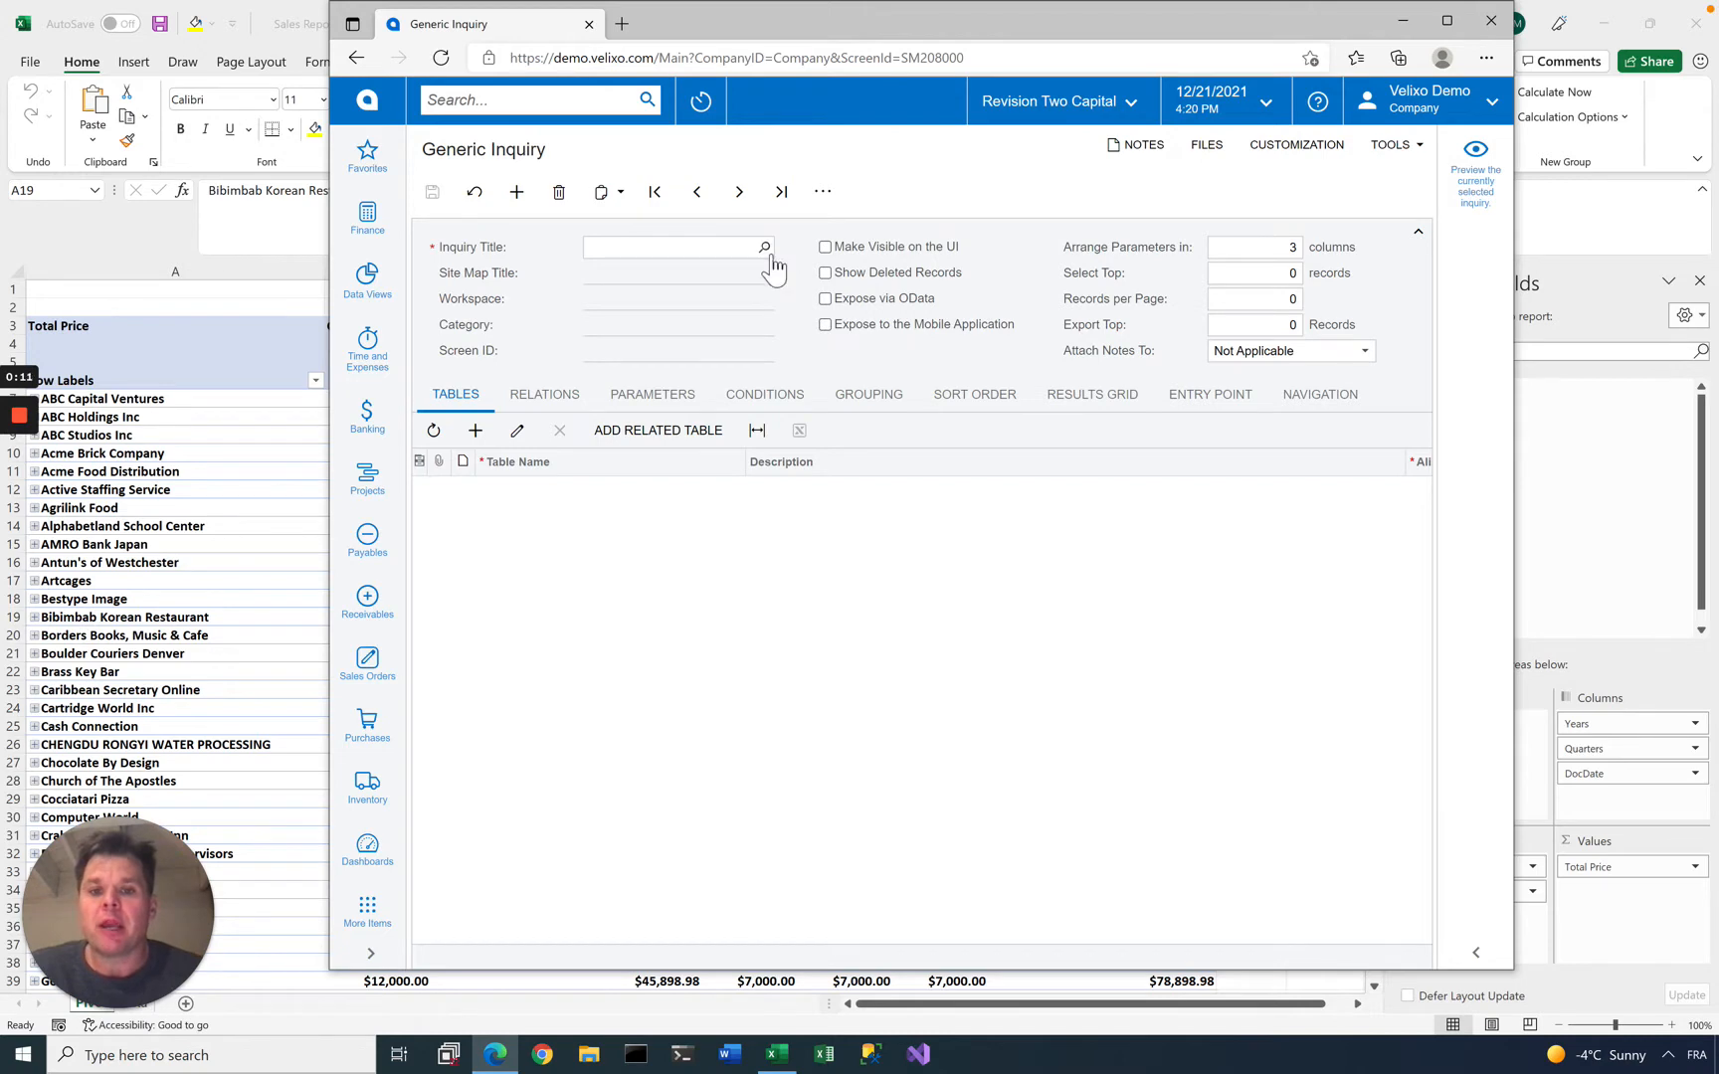
# Search the generic inquiry titles for "sales"
pyautogui.write('sales')
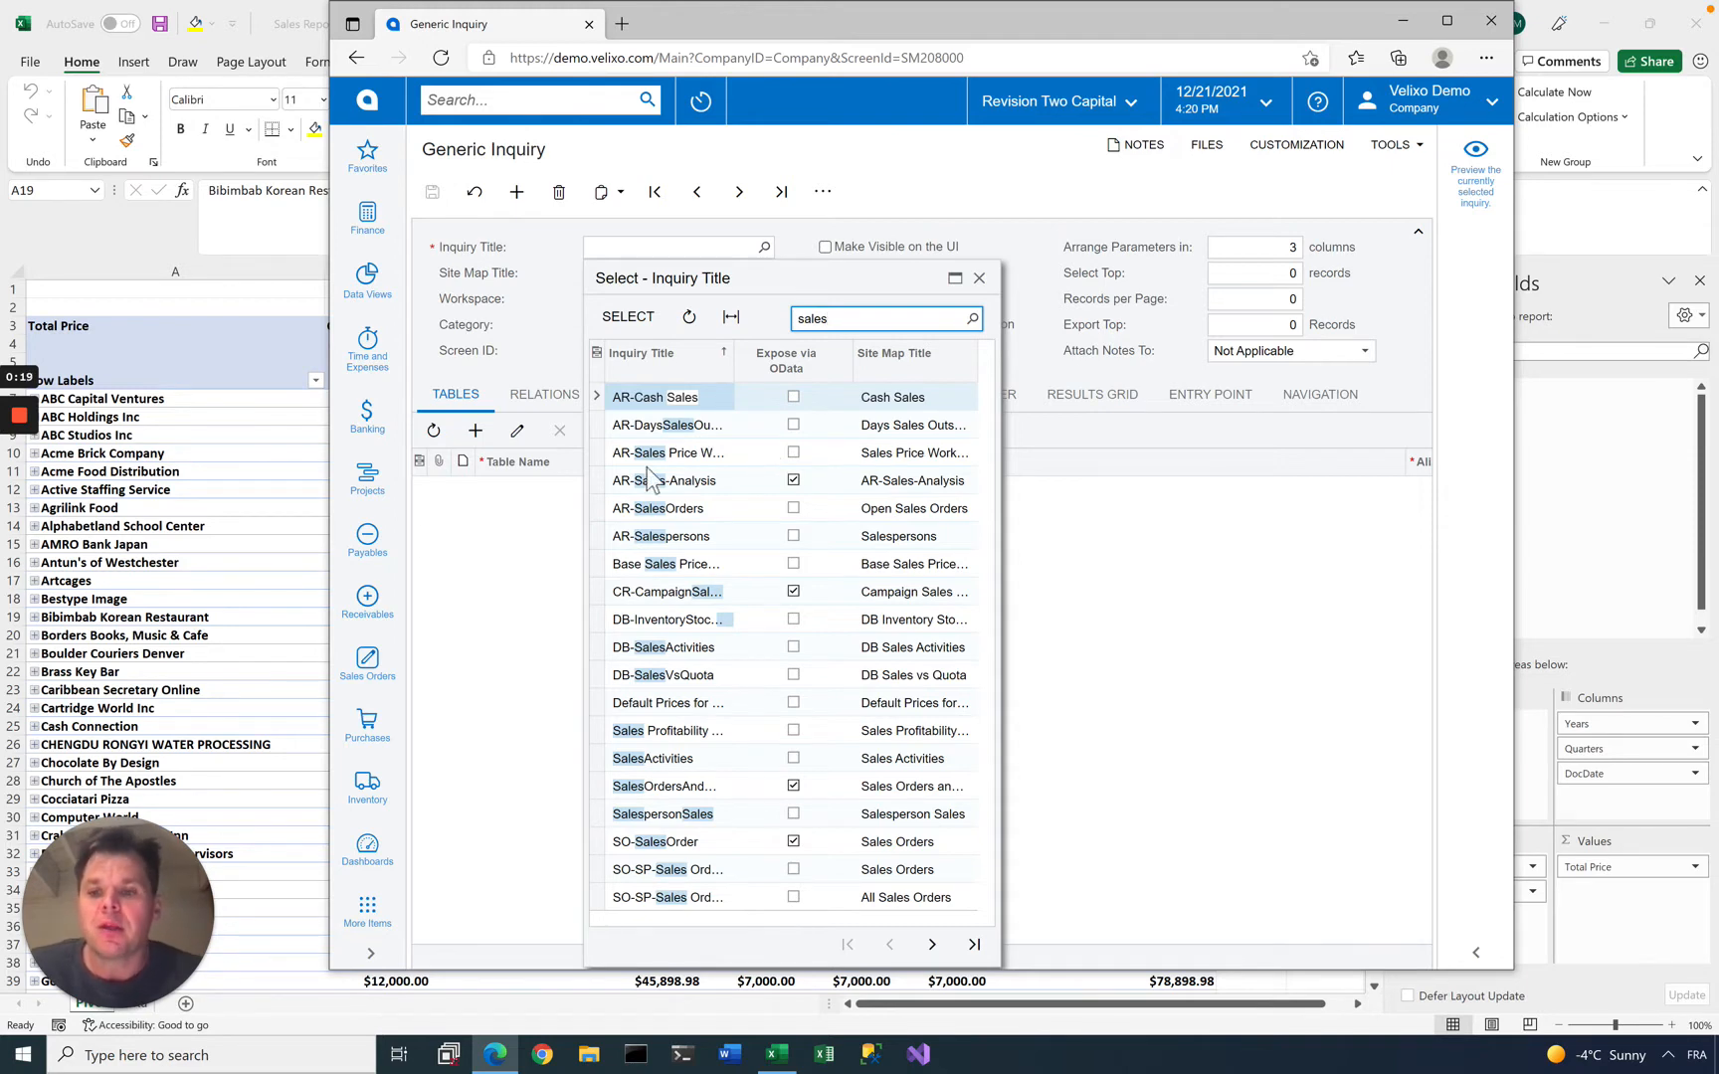
# Switch to the Sales Reporting workbook in Excel and insert three blank rows above the header row on the Data sheet
pyautogui.click(120, 483)
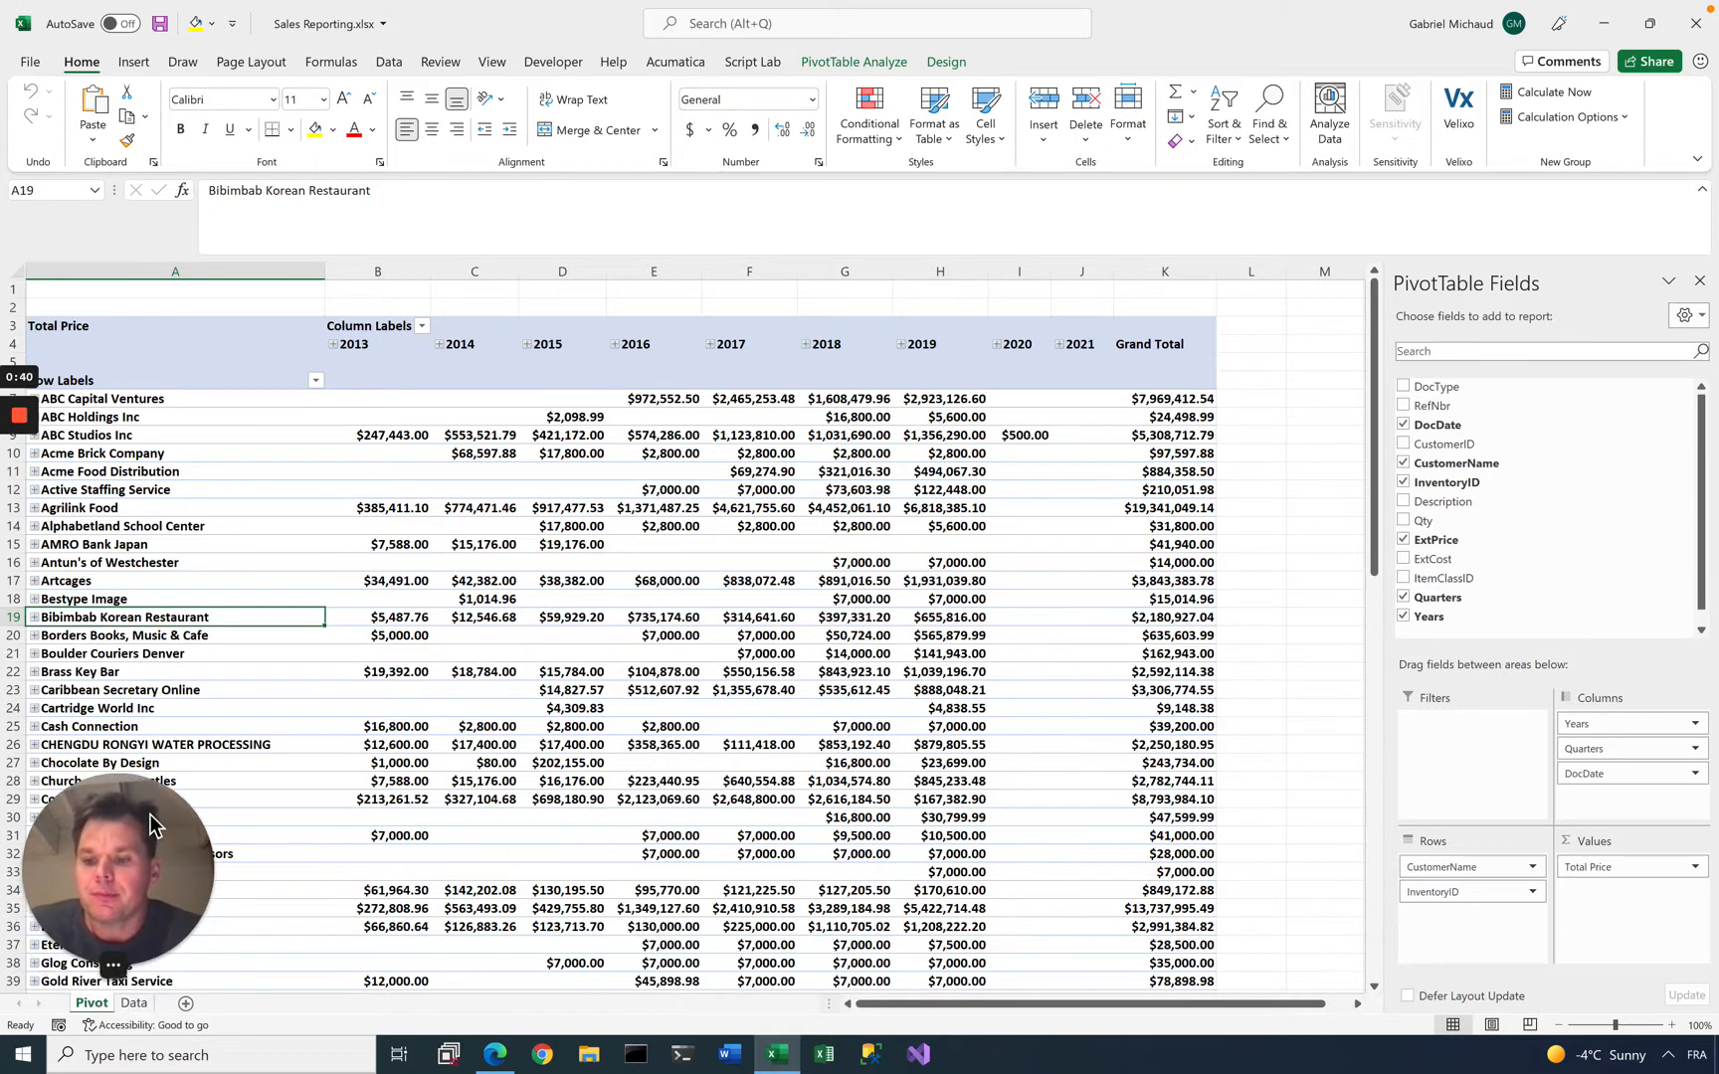
pyautogui.click(135, 1003)
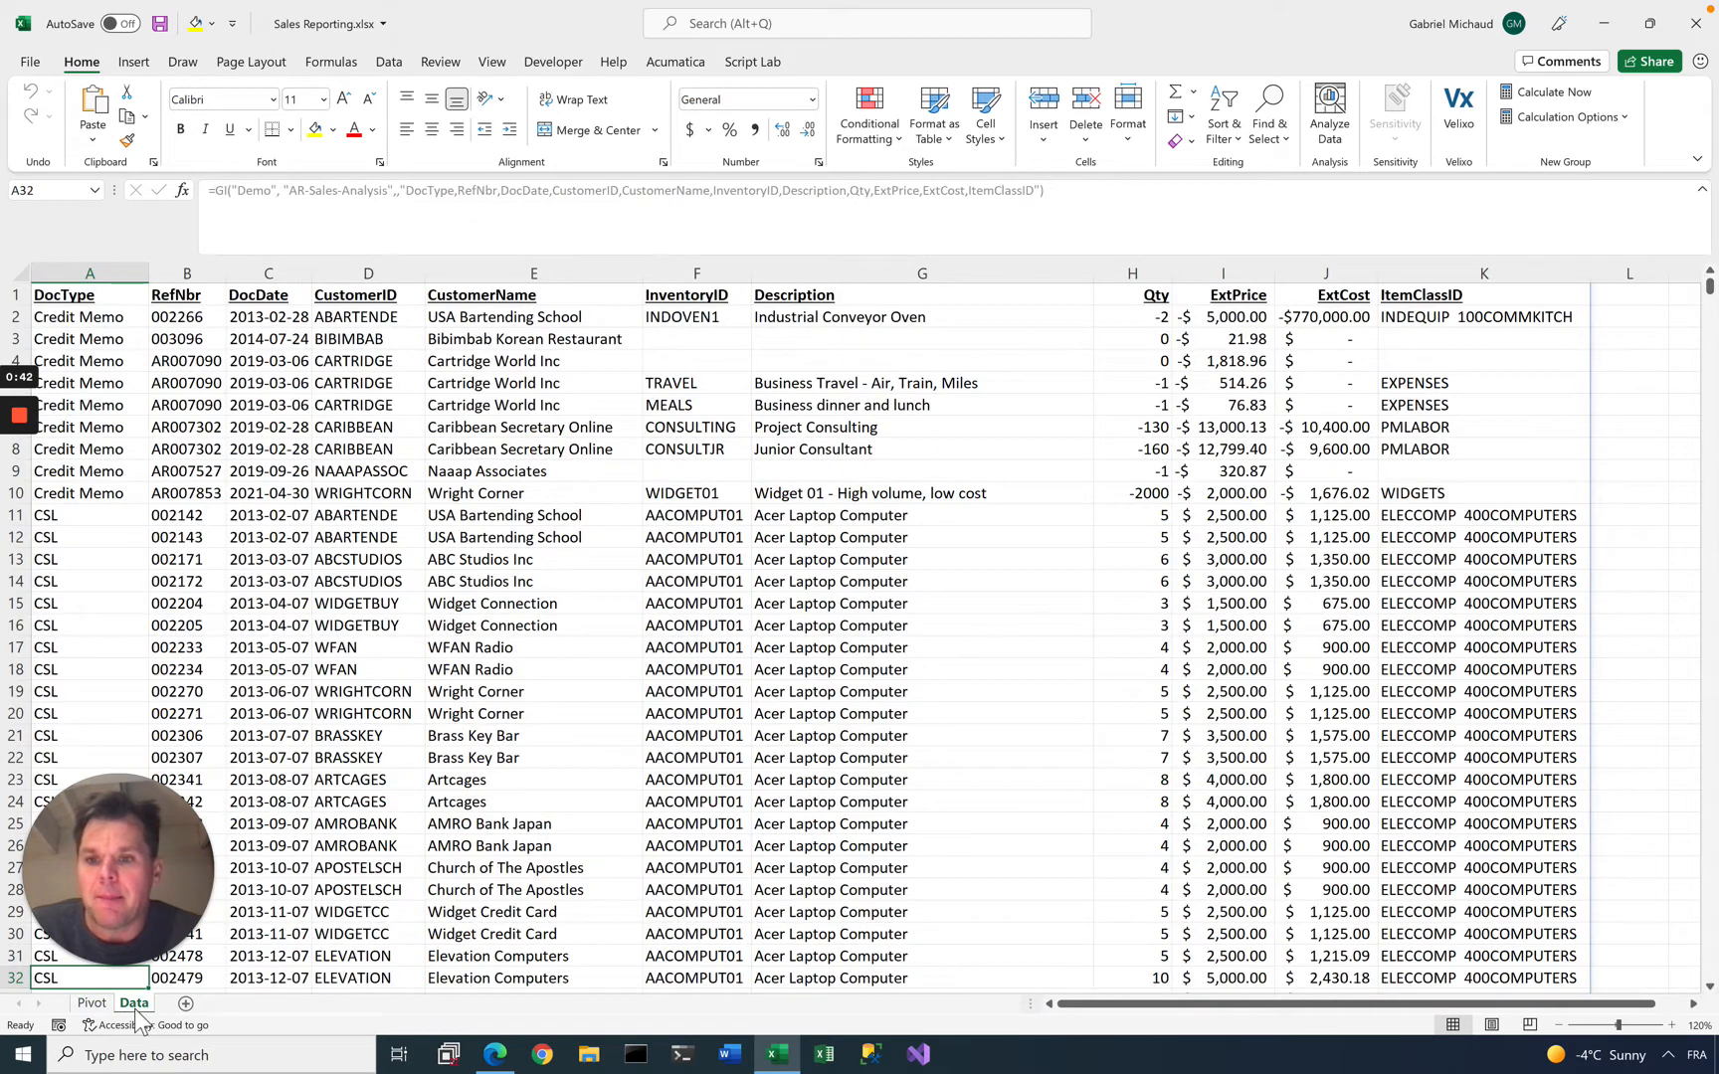
pyautogui.rightClick(20, 299)
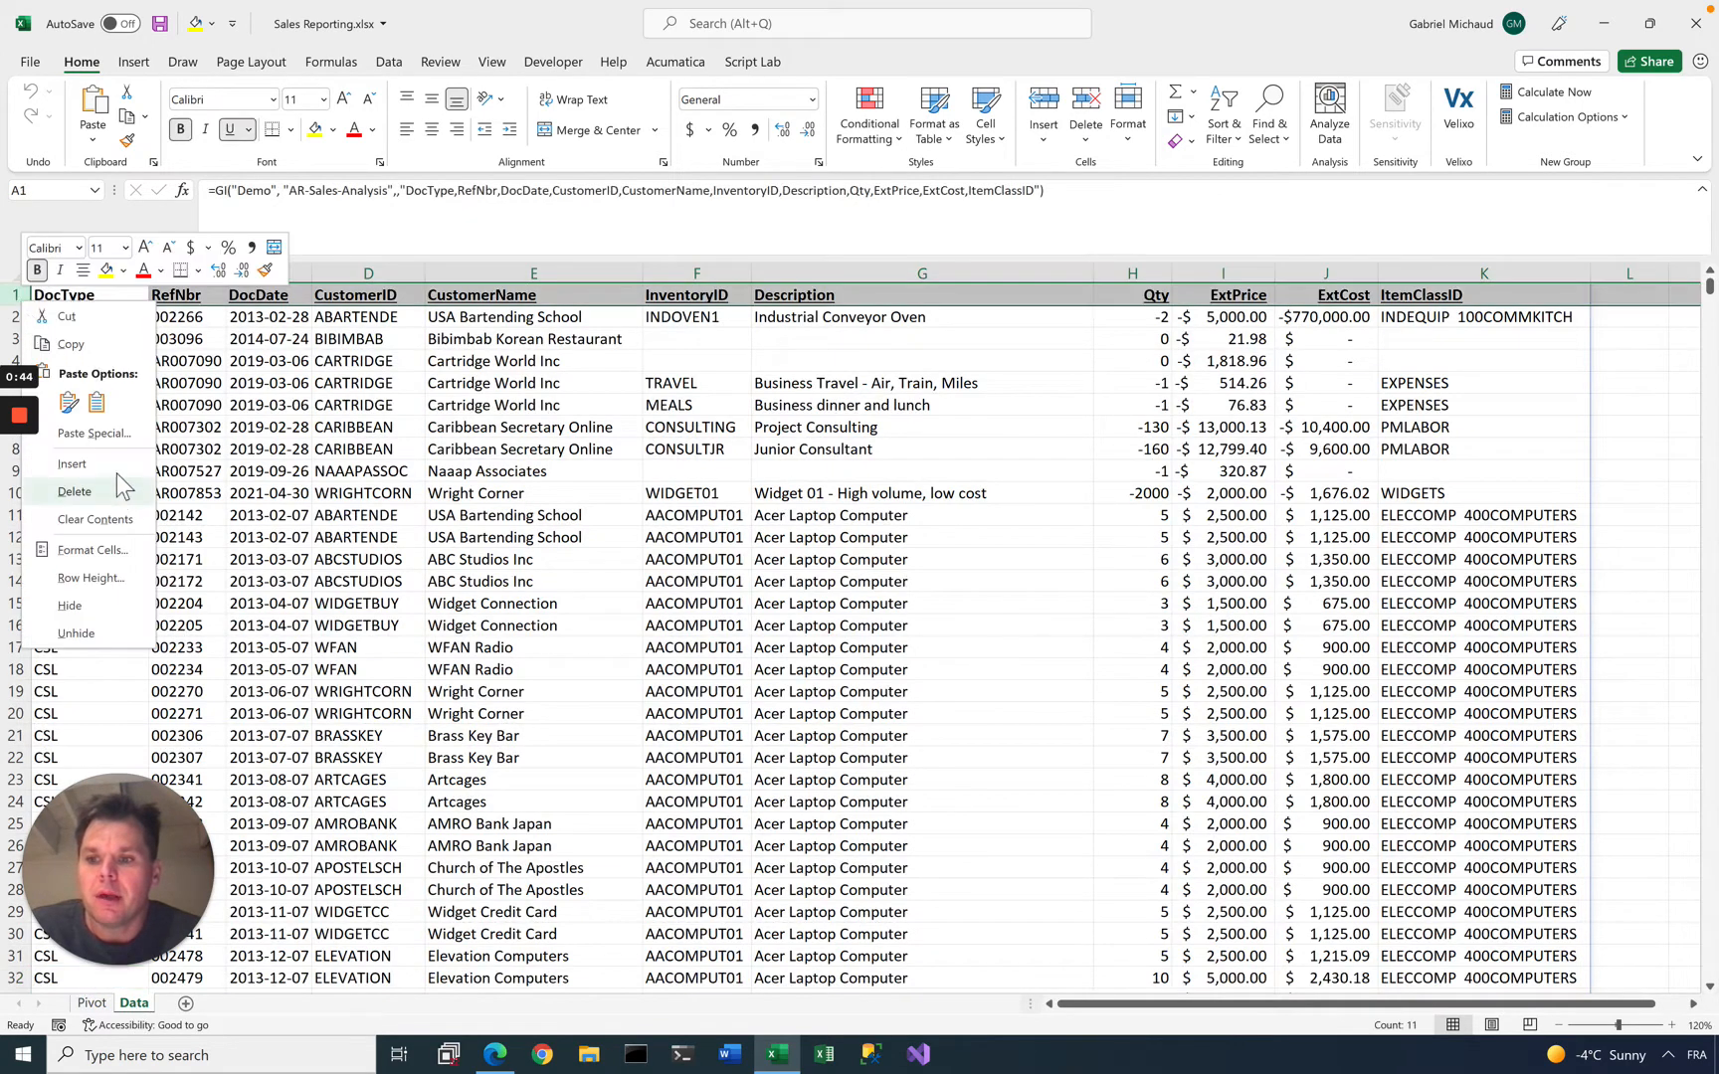
pyautogui.click(75, 491)
pyautogui.rightClick(15, 297)
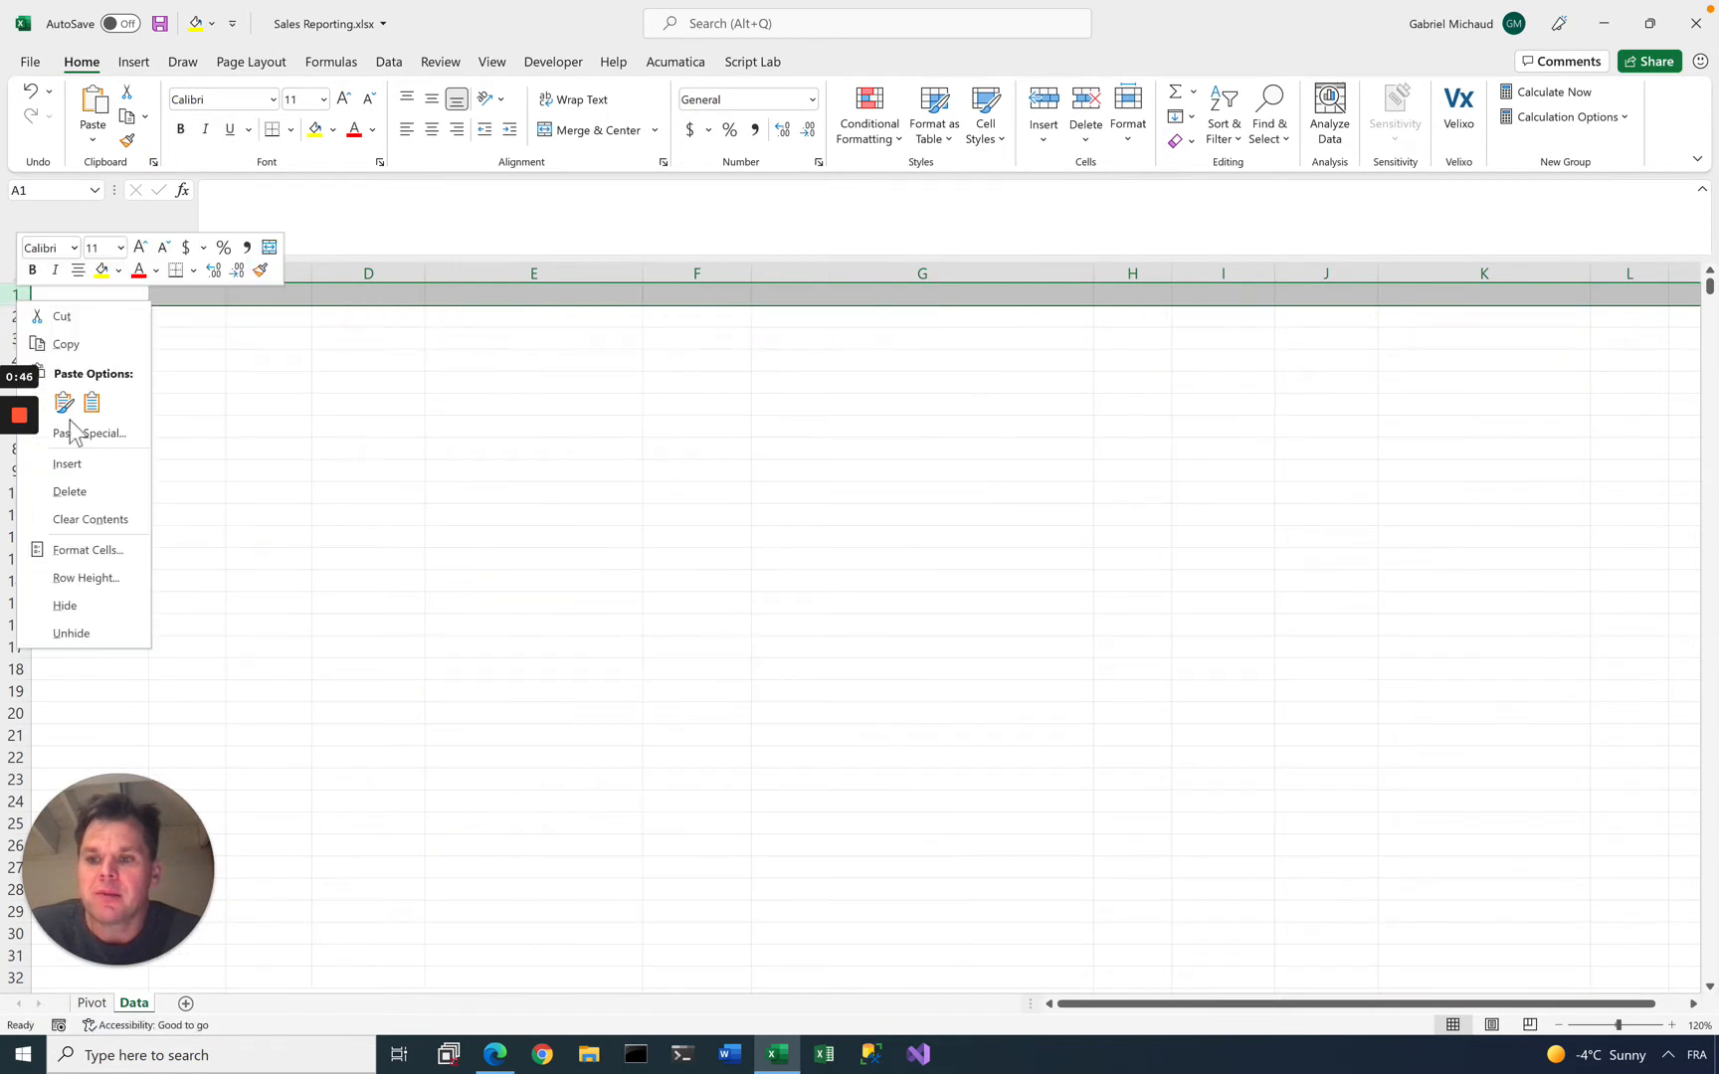
pyautogui.click(64, 402)
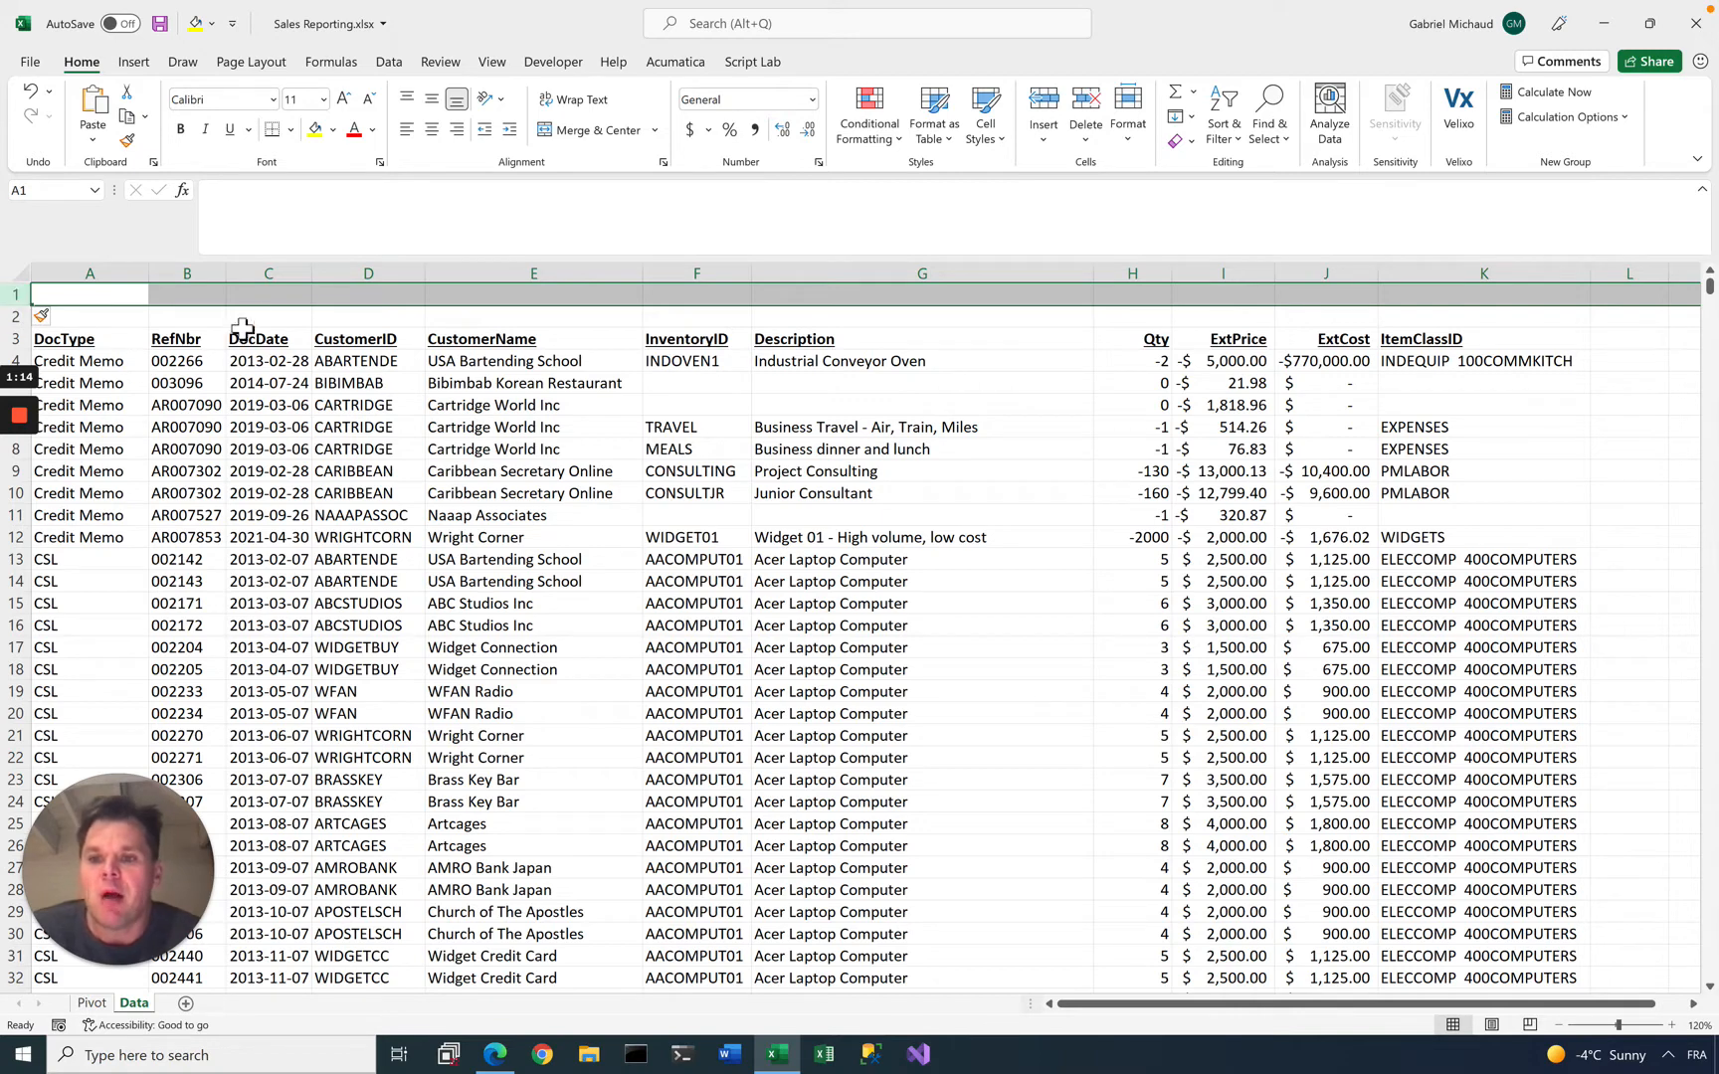
pyautogui.rightClick(17, 303)
pyautogui.click(85, 462)
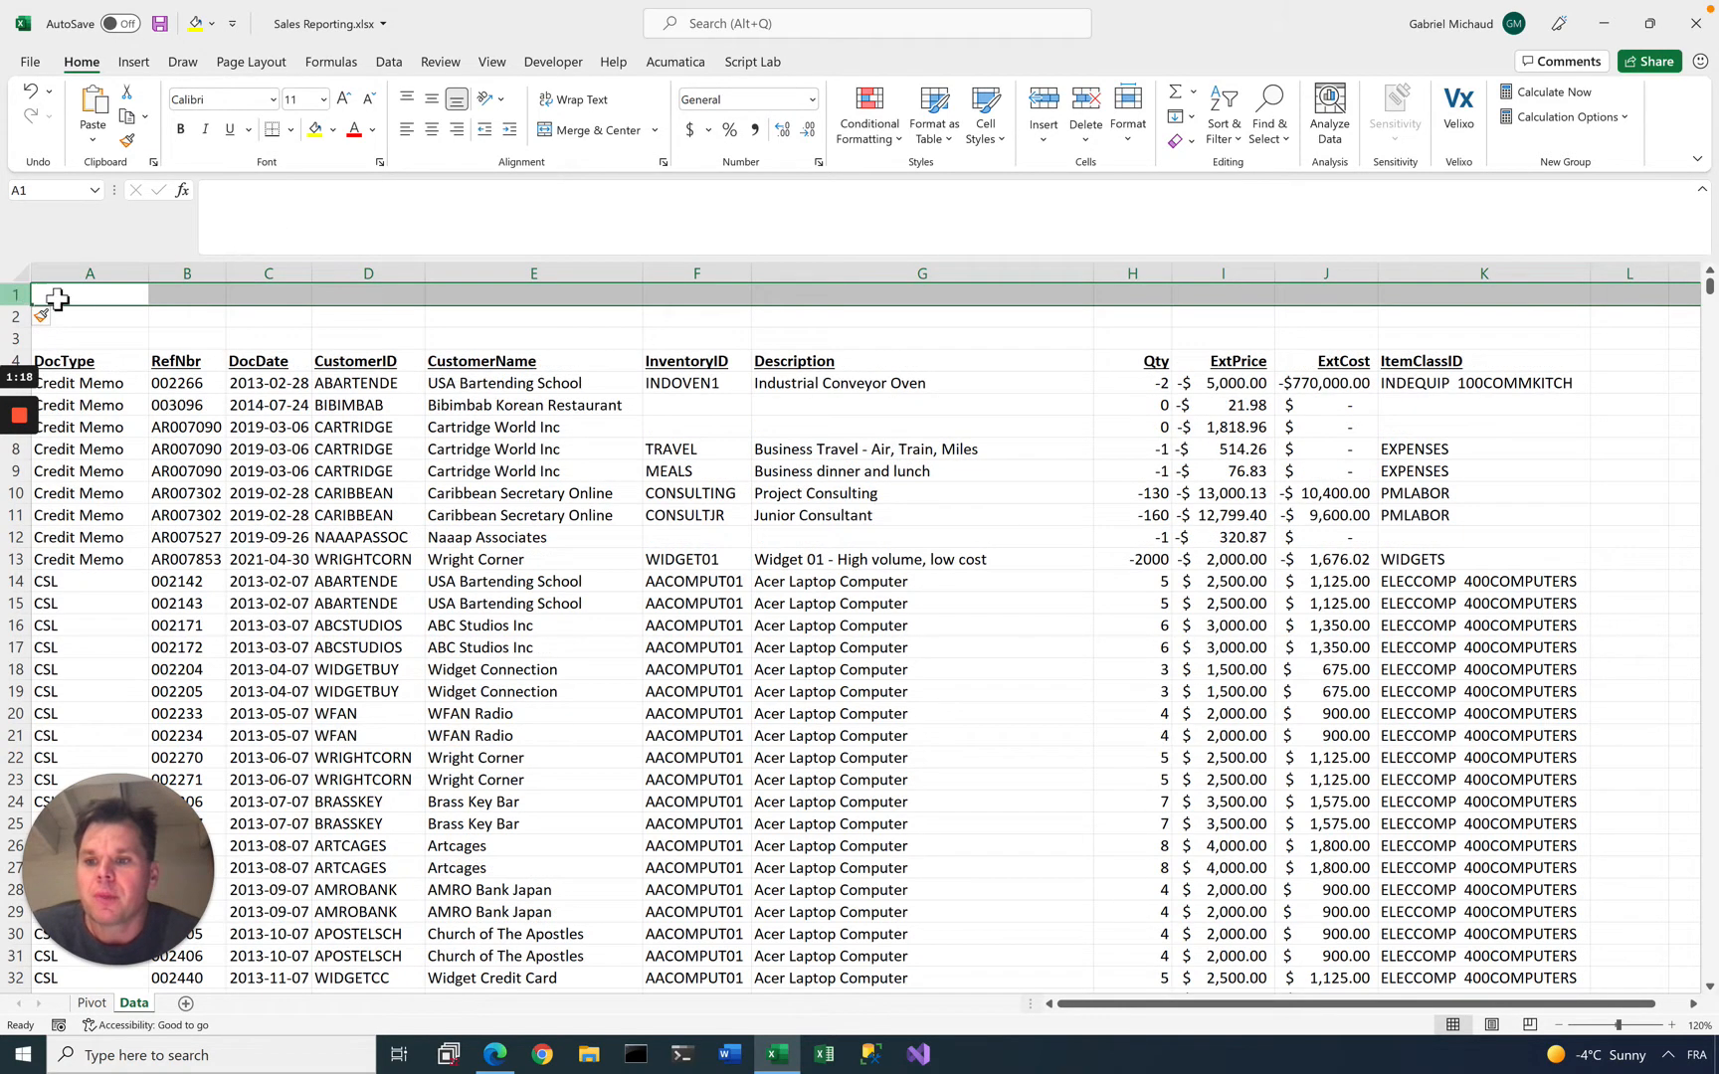
# Enter the labels "From:" in A1 and "To:" in A2
pyautogui.click(57, 298)
pyautogui.write('From:')
pyautogui.press('Return')
pyautogui.write('T')
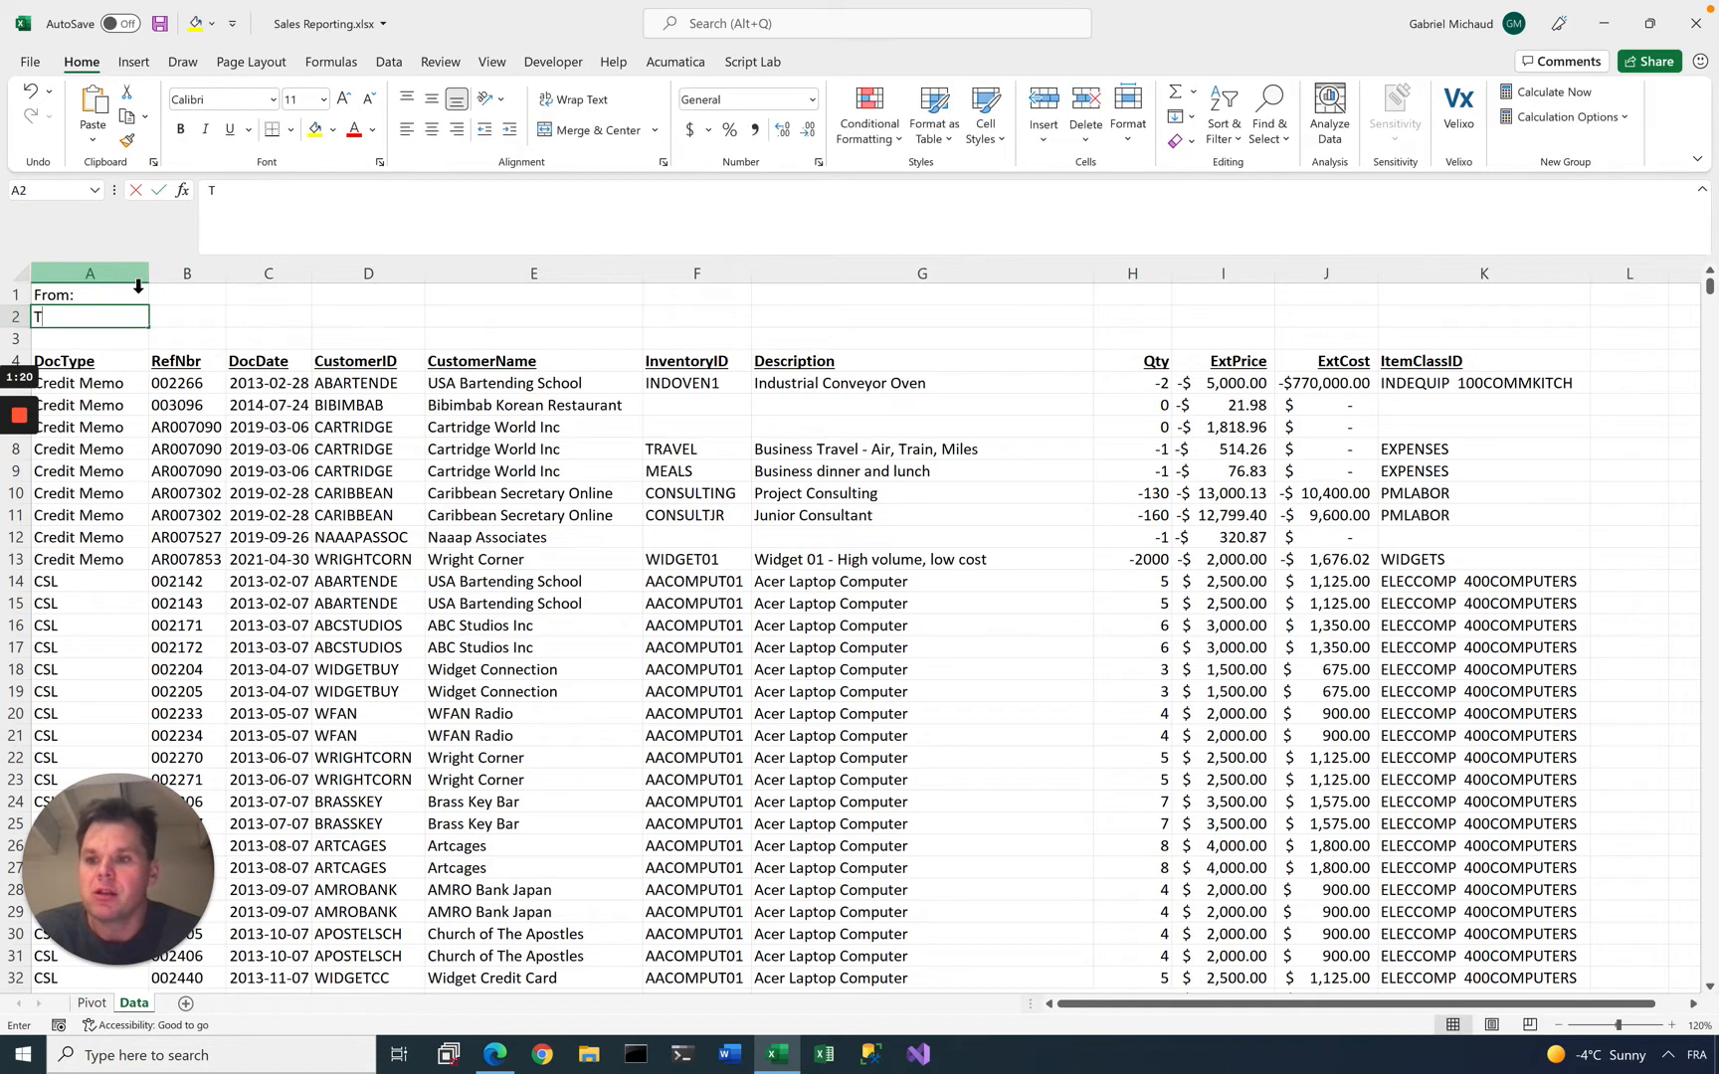
pyautogui.write('o:')
# Enter the start date 2013-01-01 in B1 and the end date 2013-12-31 in B2
pyautogui.press('Tab')
pyautogui.press('Up')
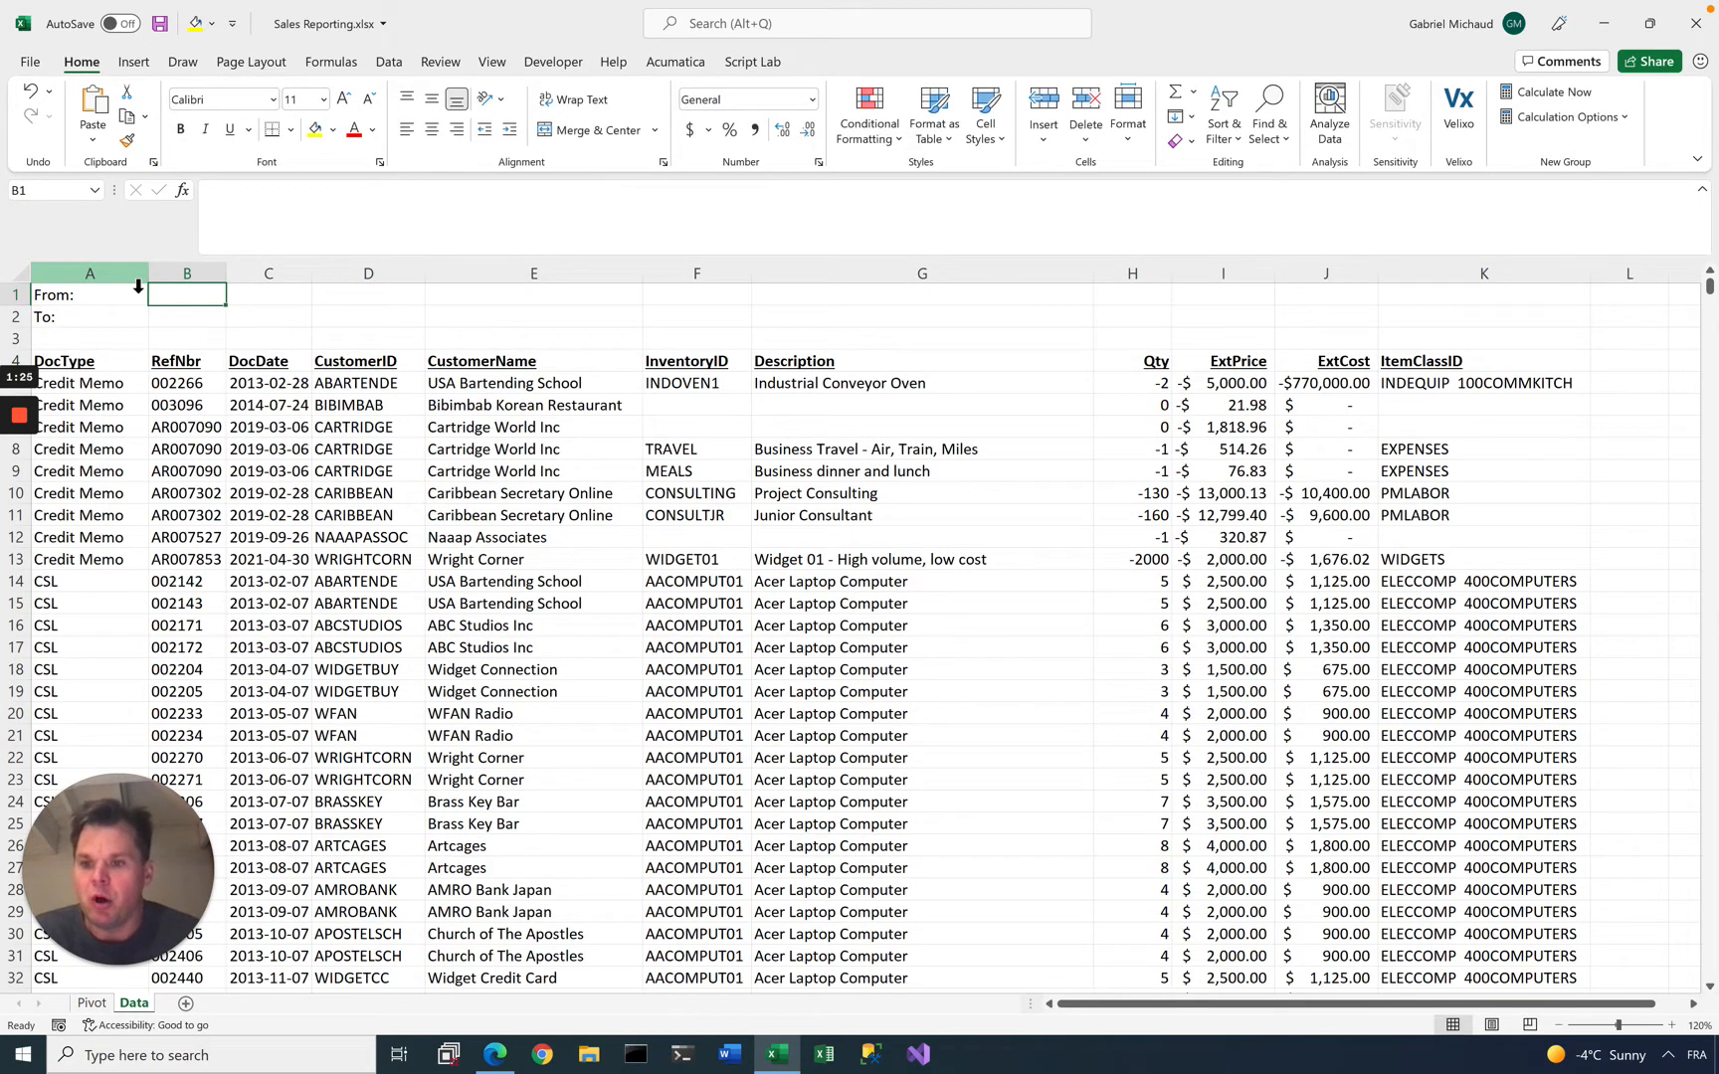
pyautogui.write('2013-01-01')
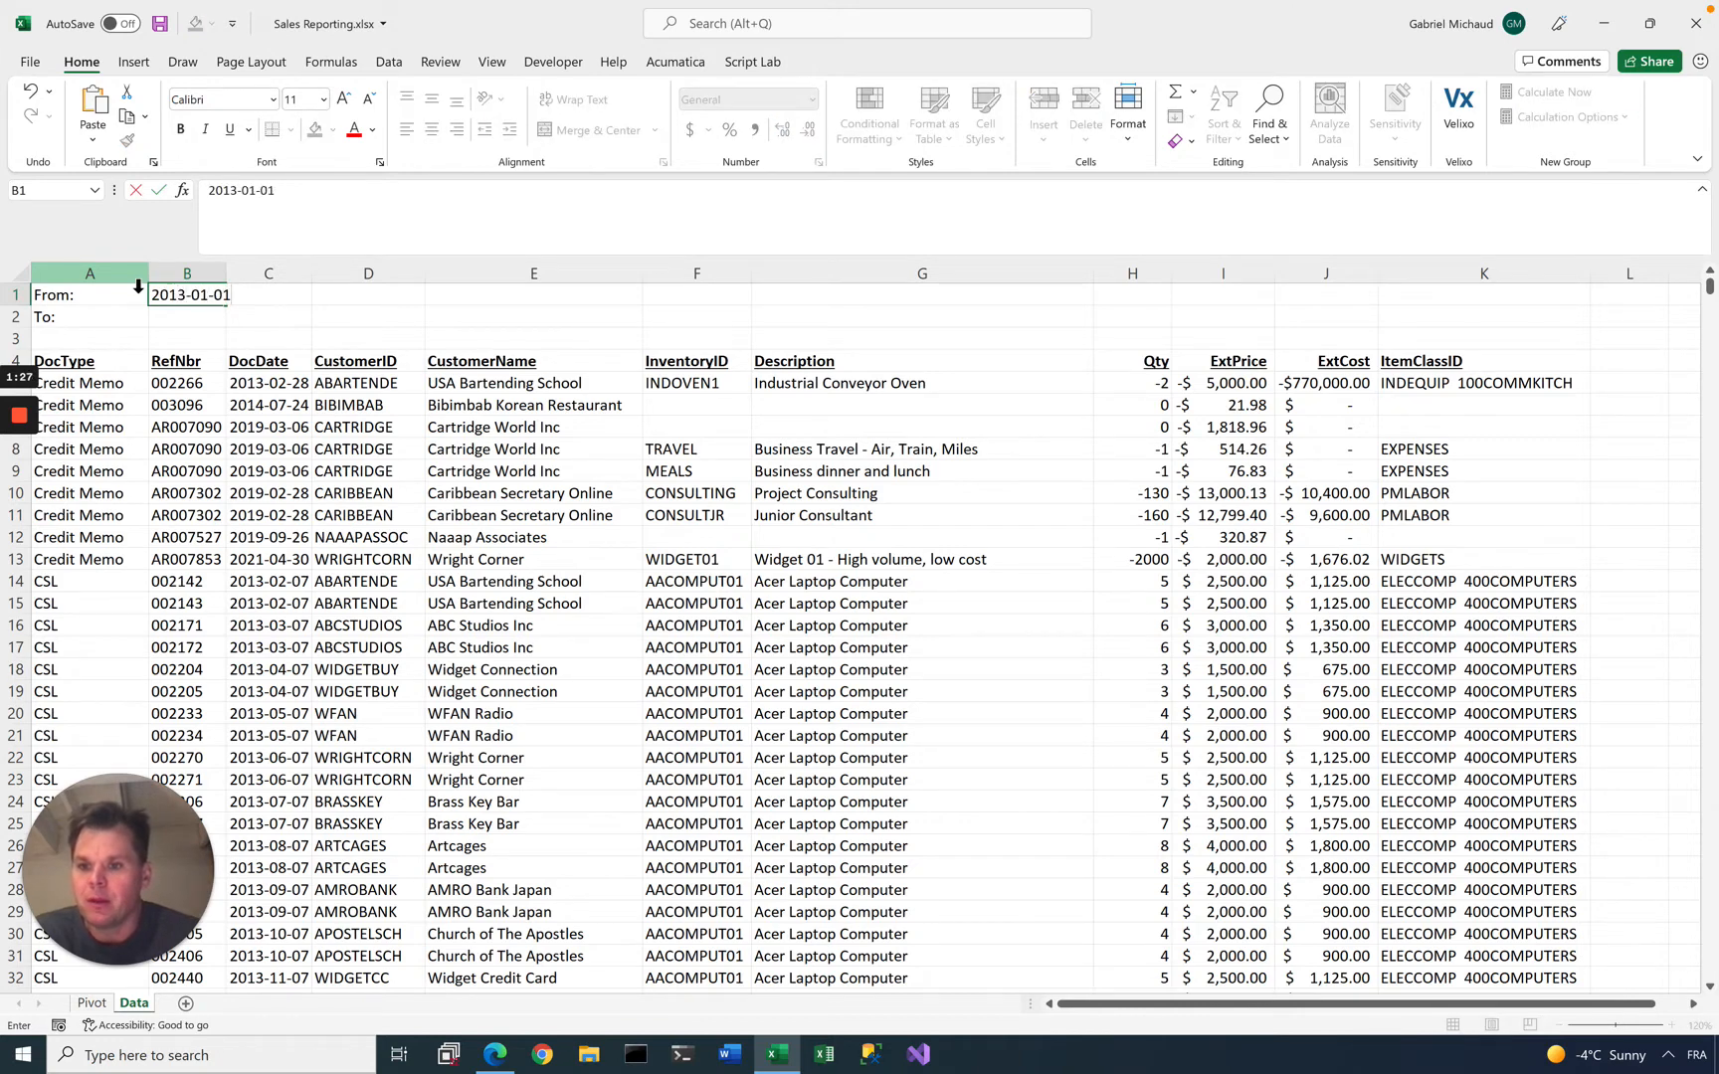
pyautogui.press('Return')
pyautogui.write('20')
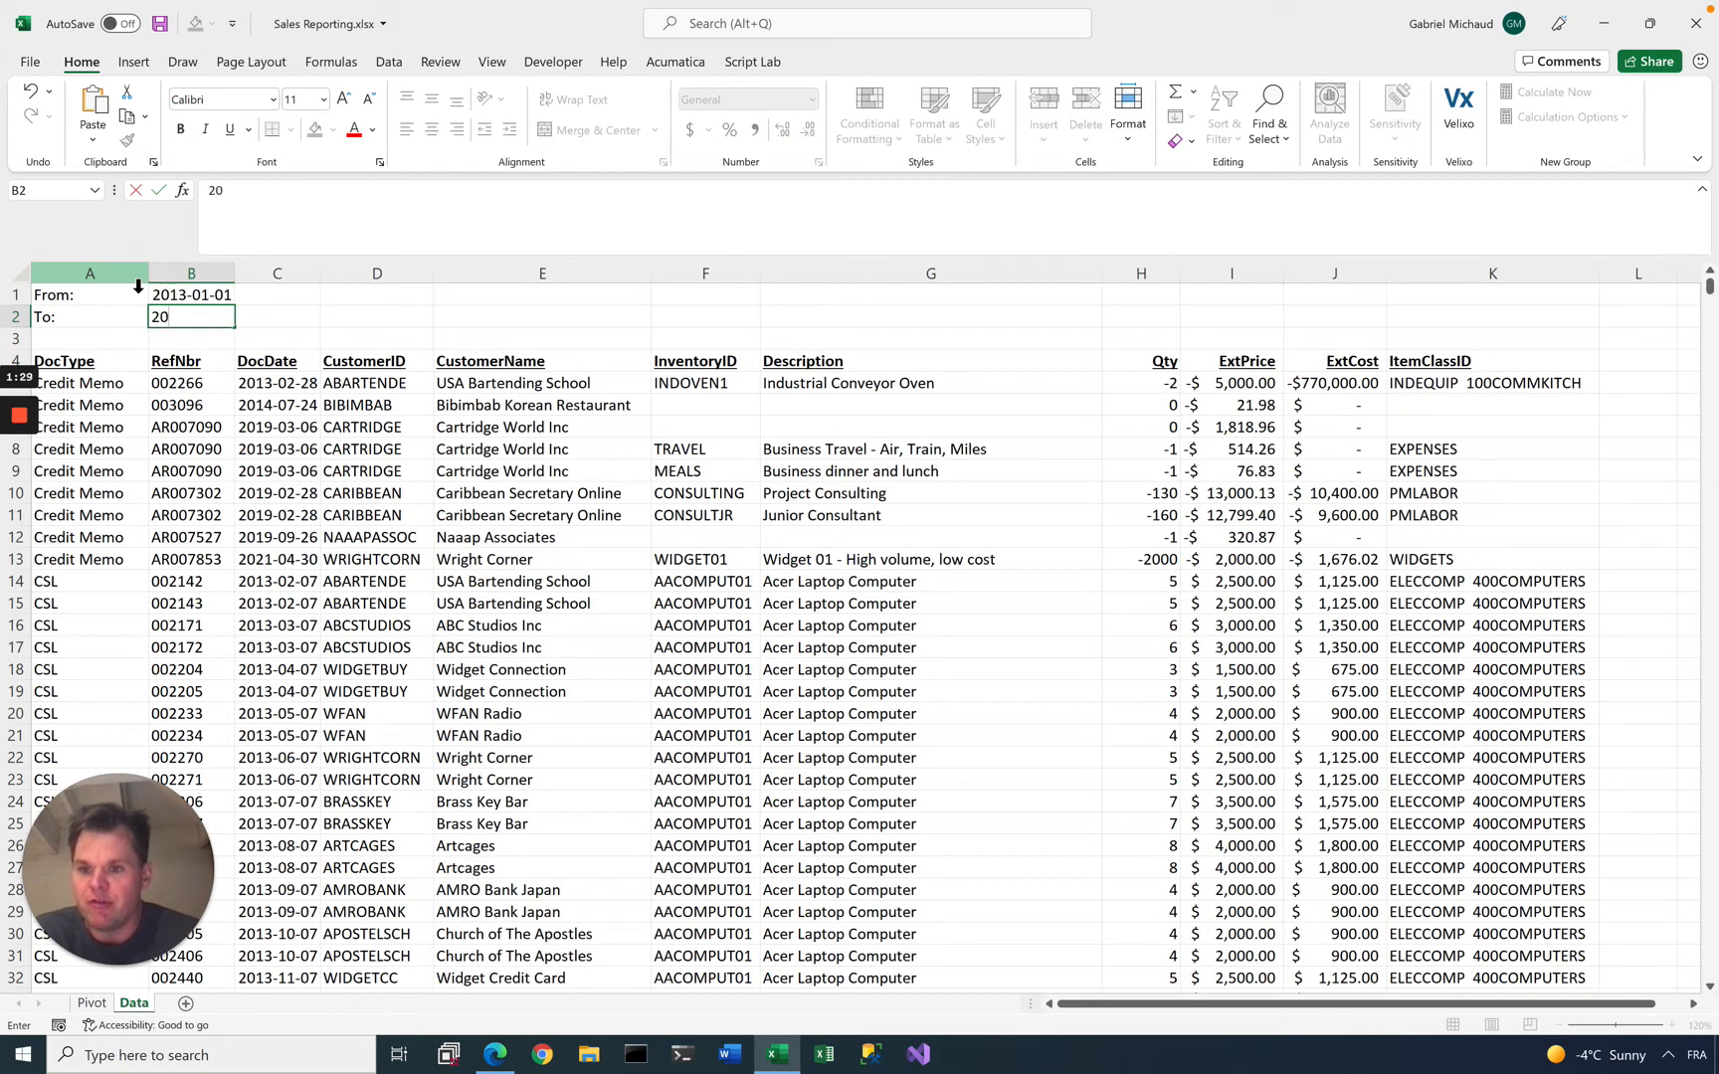
pyautogui.write('13-12-31')
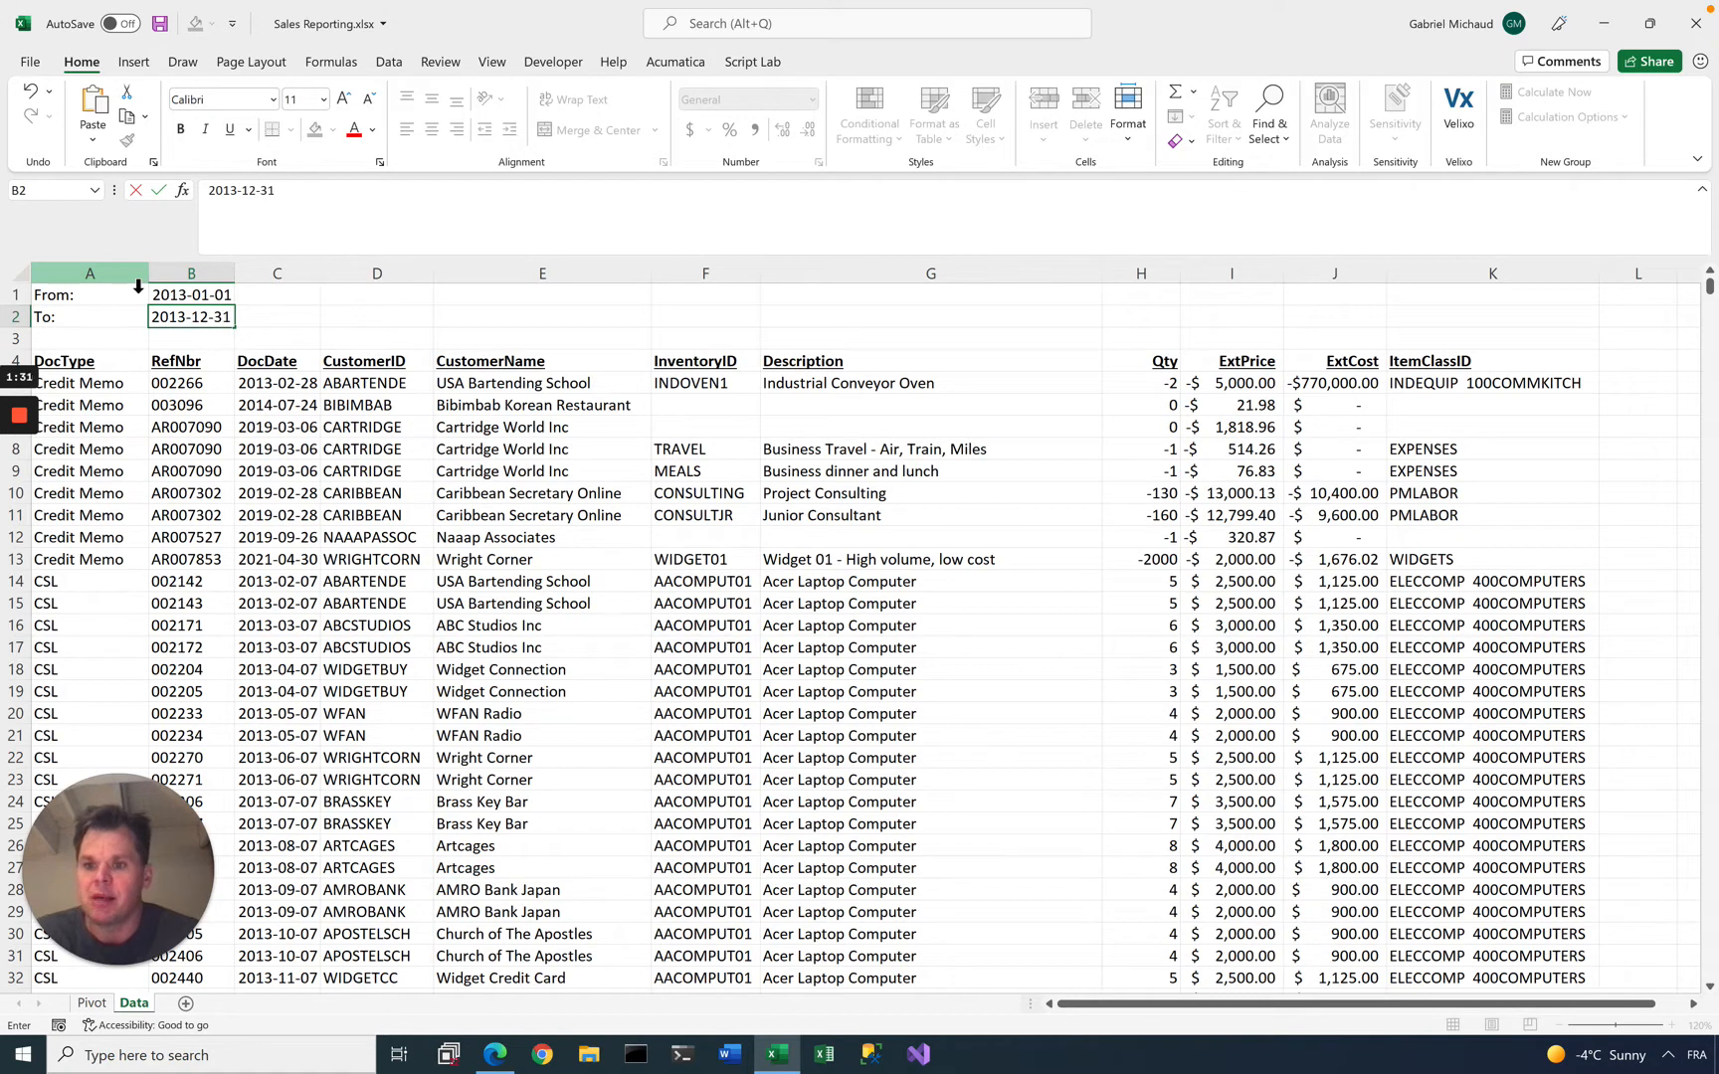
pyautogui.press('Tab')
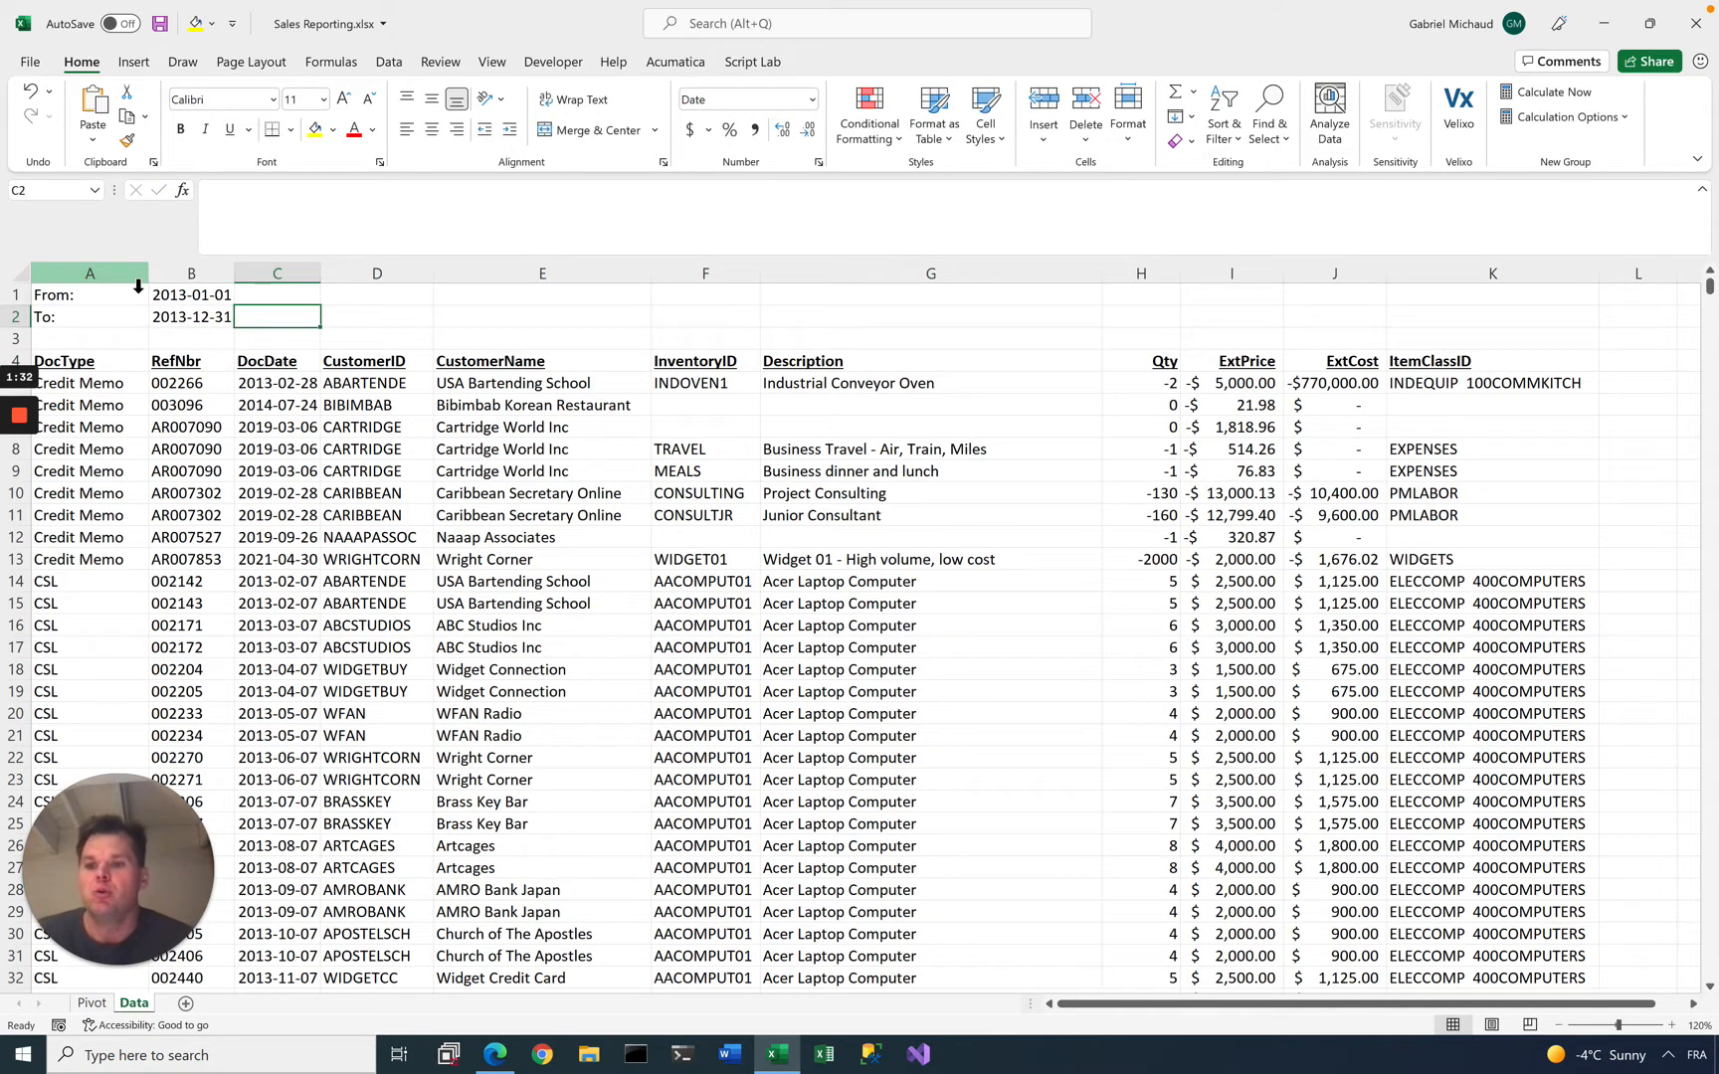
# Examine the empty filter argument of the GI formula in A4, leaving the formula as it is
pyautogui.click(109, 388)
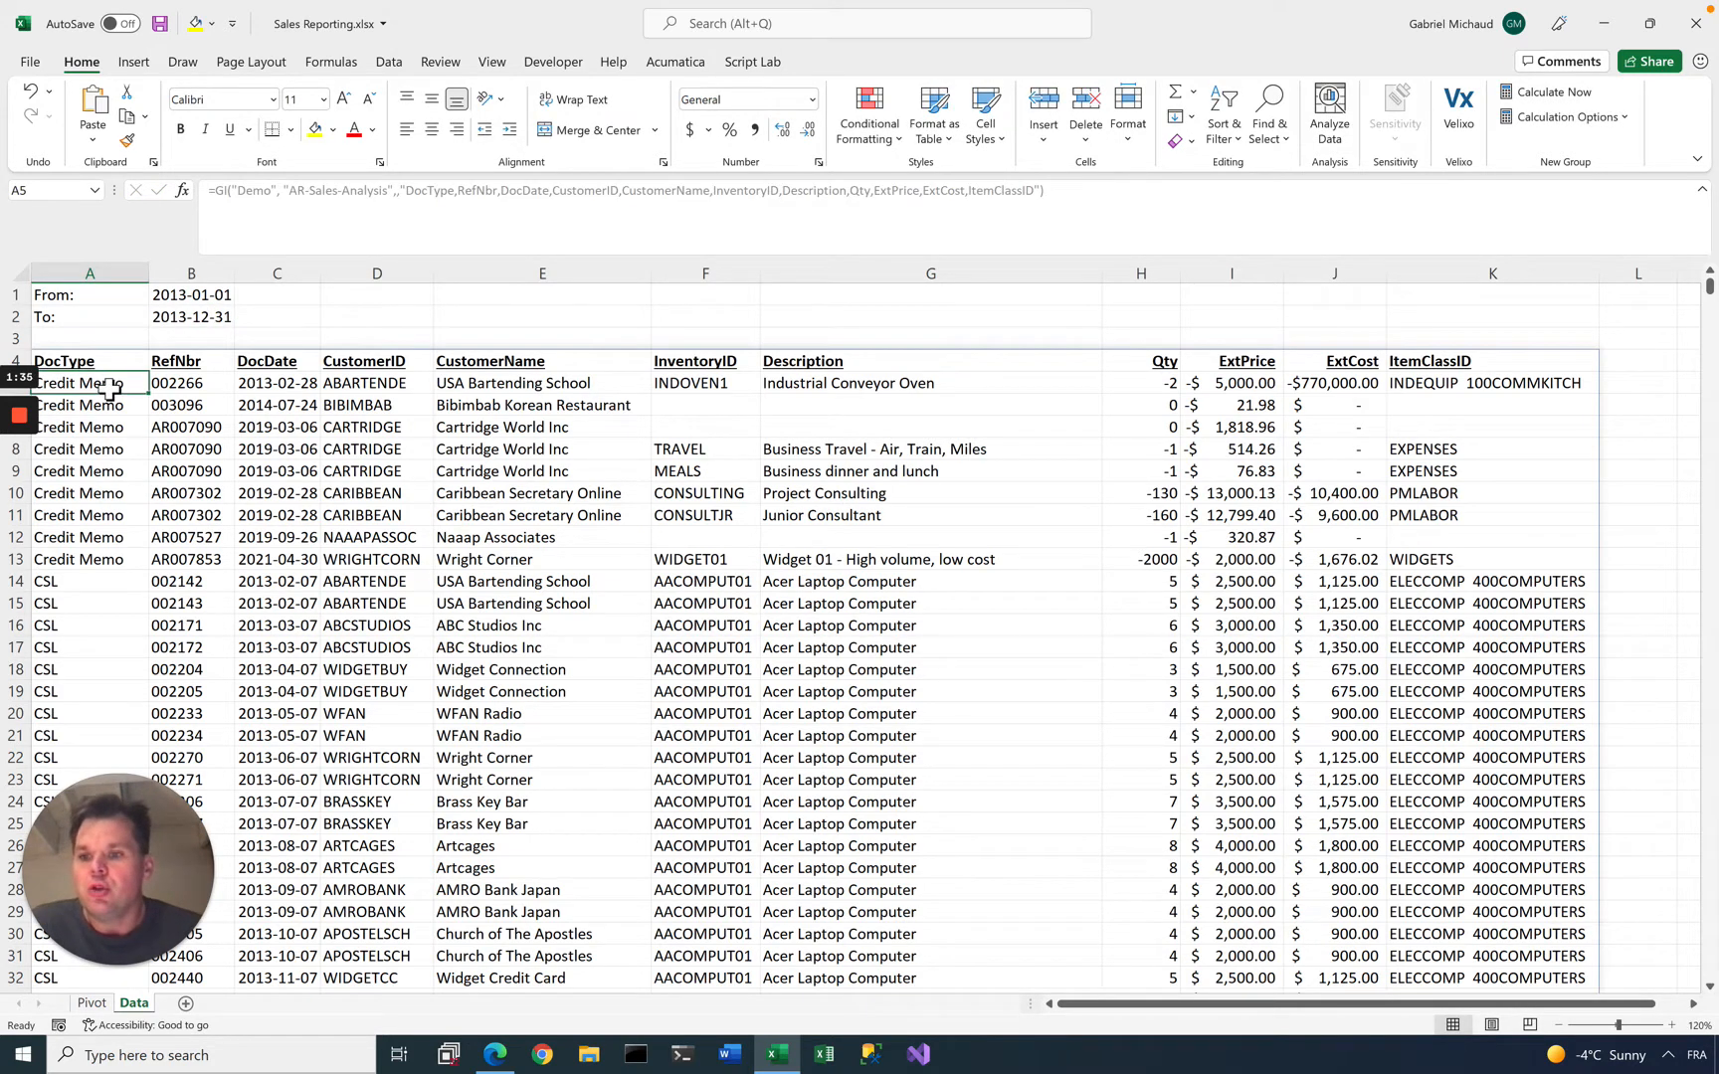
pyautogui.click(396, 190)
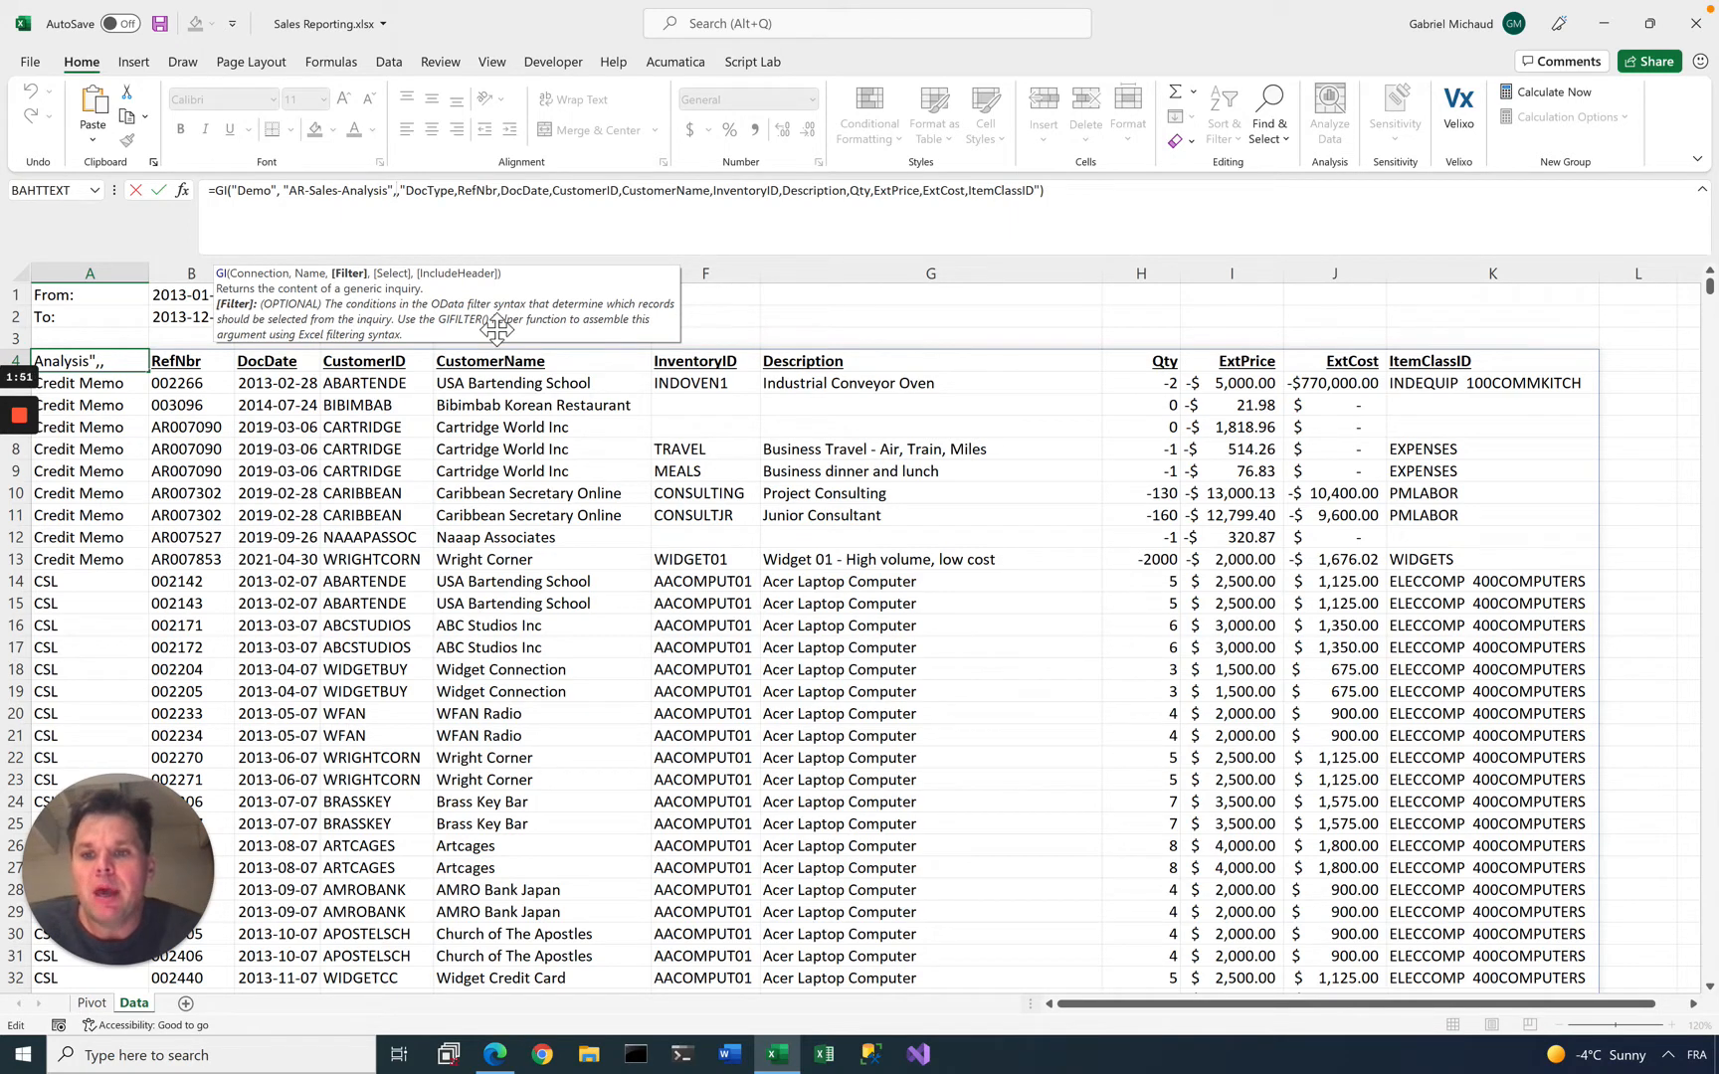
pyautogui.press('Escape')
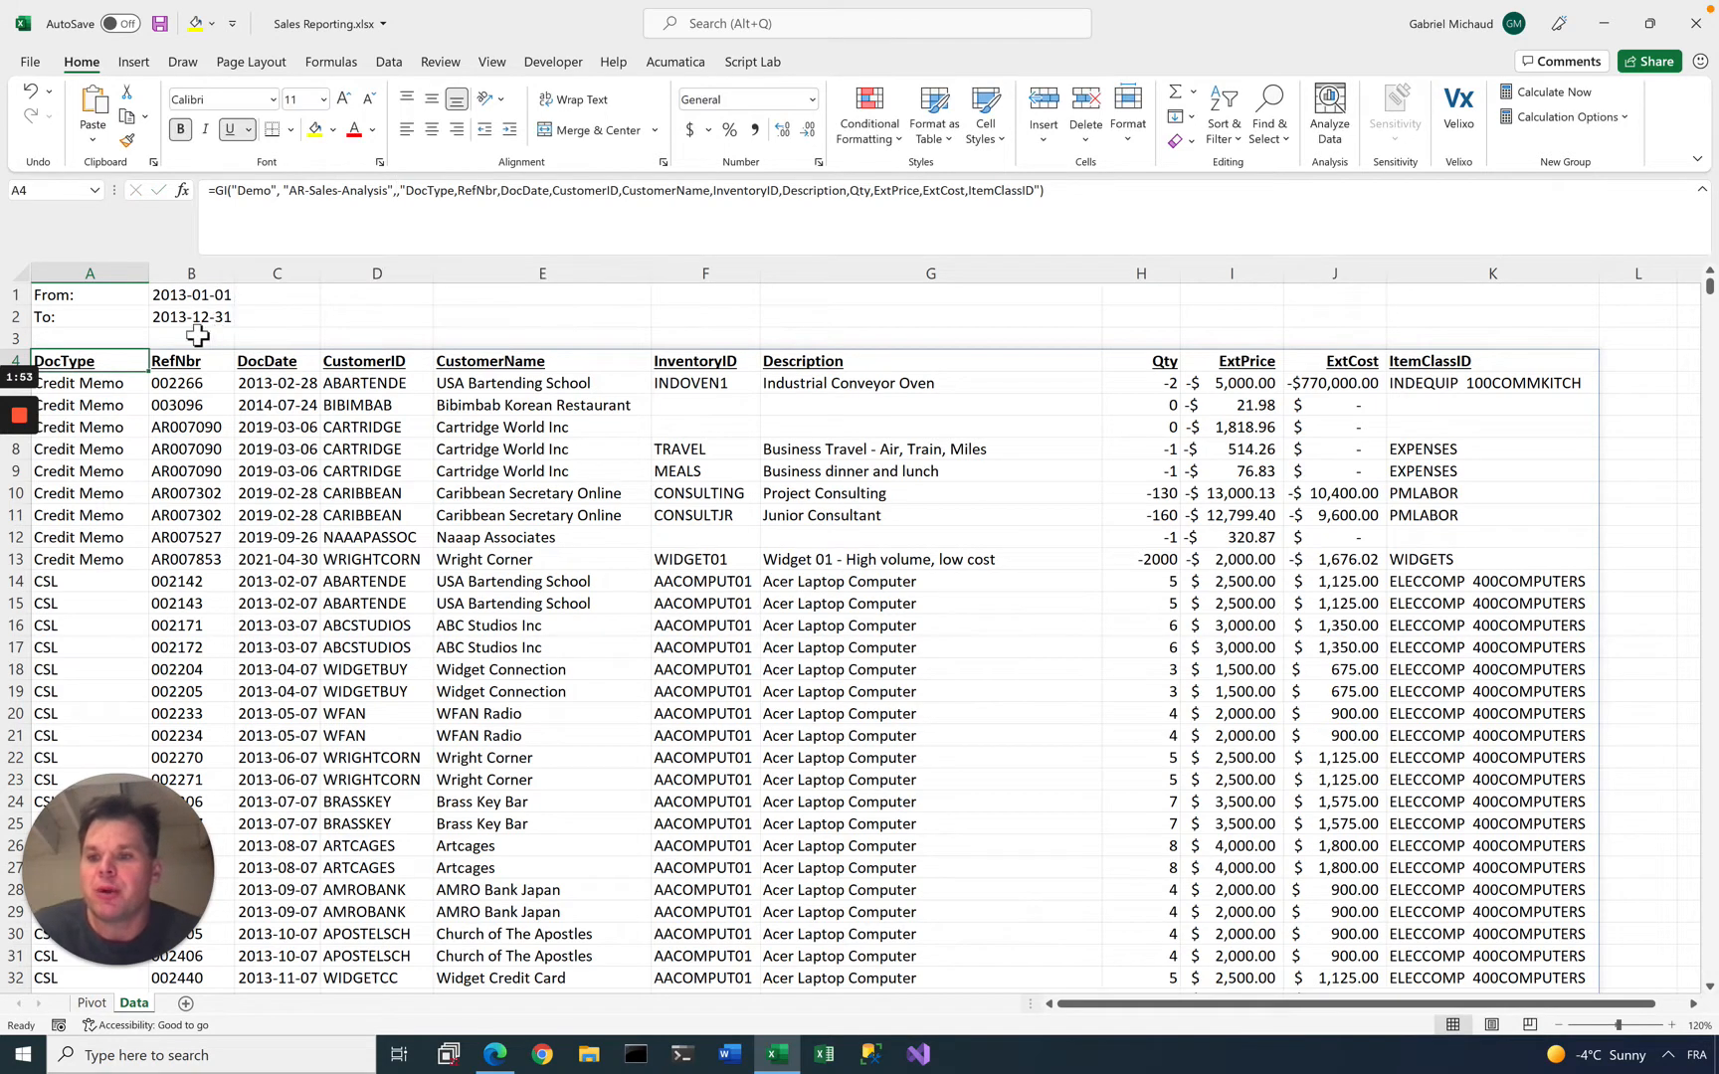
# Insert another blank row at row 3, between the date cells and the data headers
pyautogui.rightClick(16, 338)
pyautogui.click(93, 505)
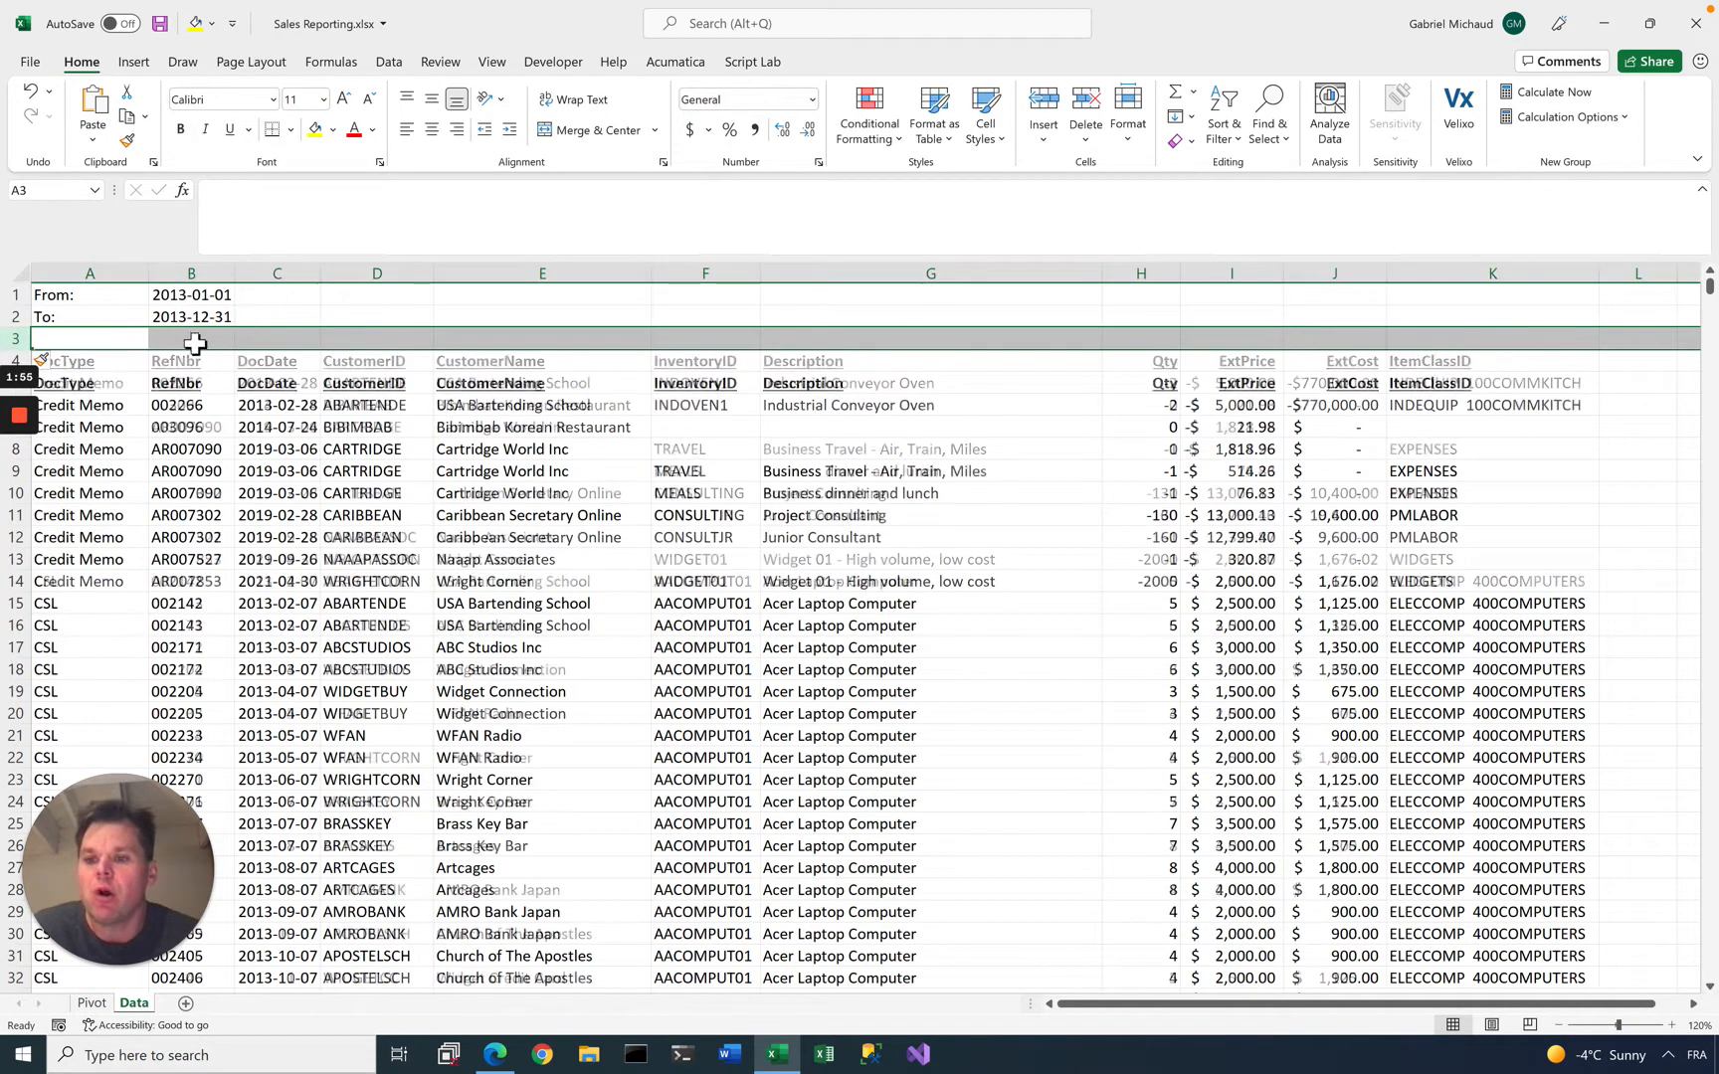
pyautogui.click(198, 339)
pyautogui.write('=GIFILTER(')
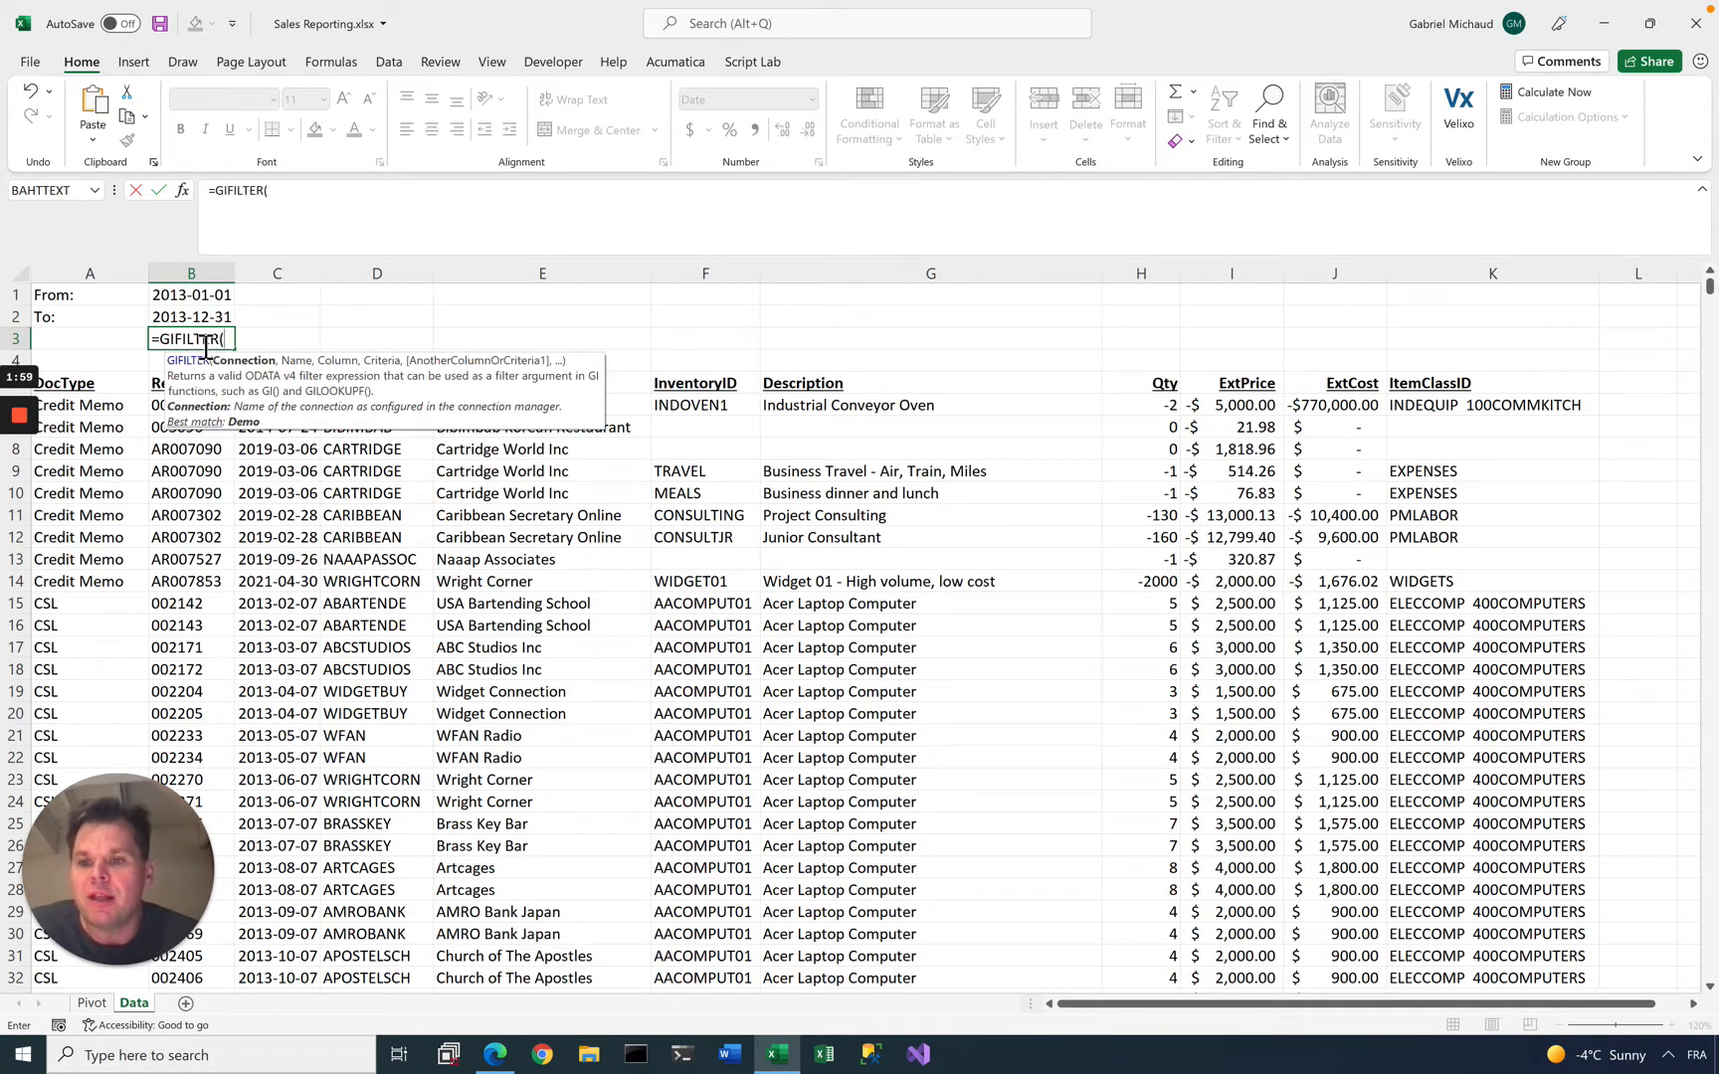
pyautogui.write('"De')
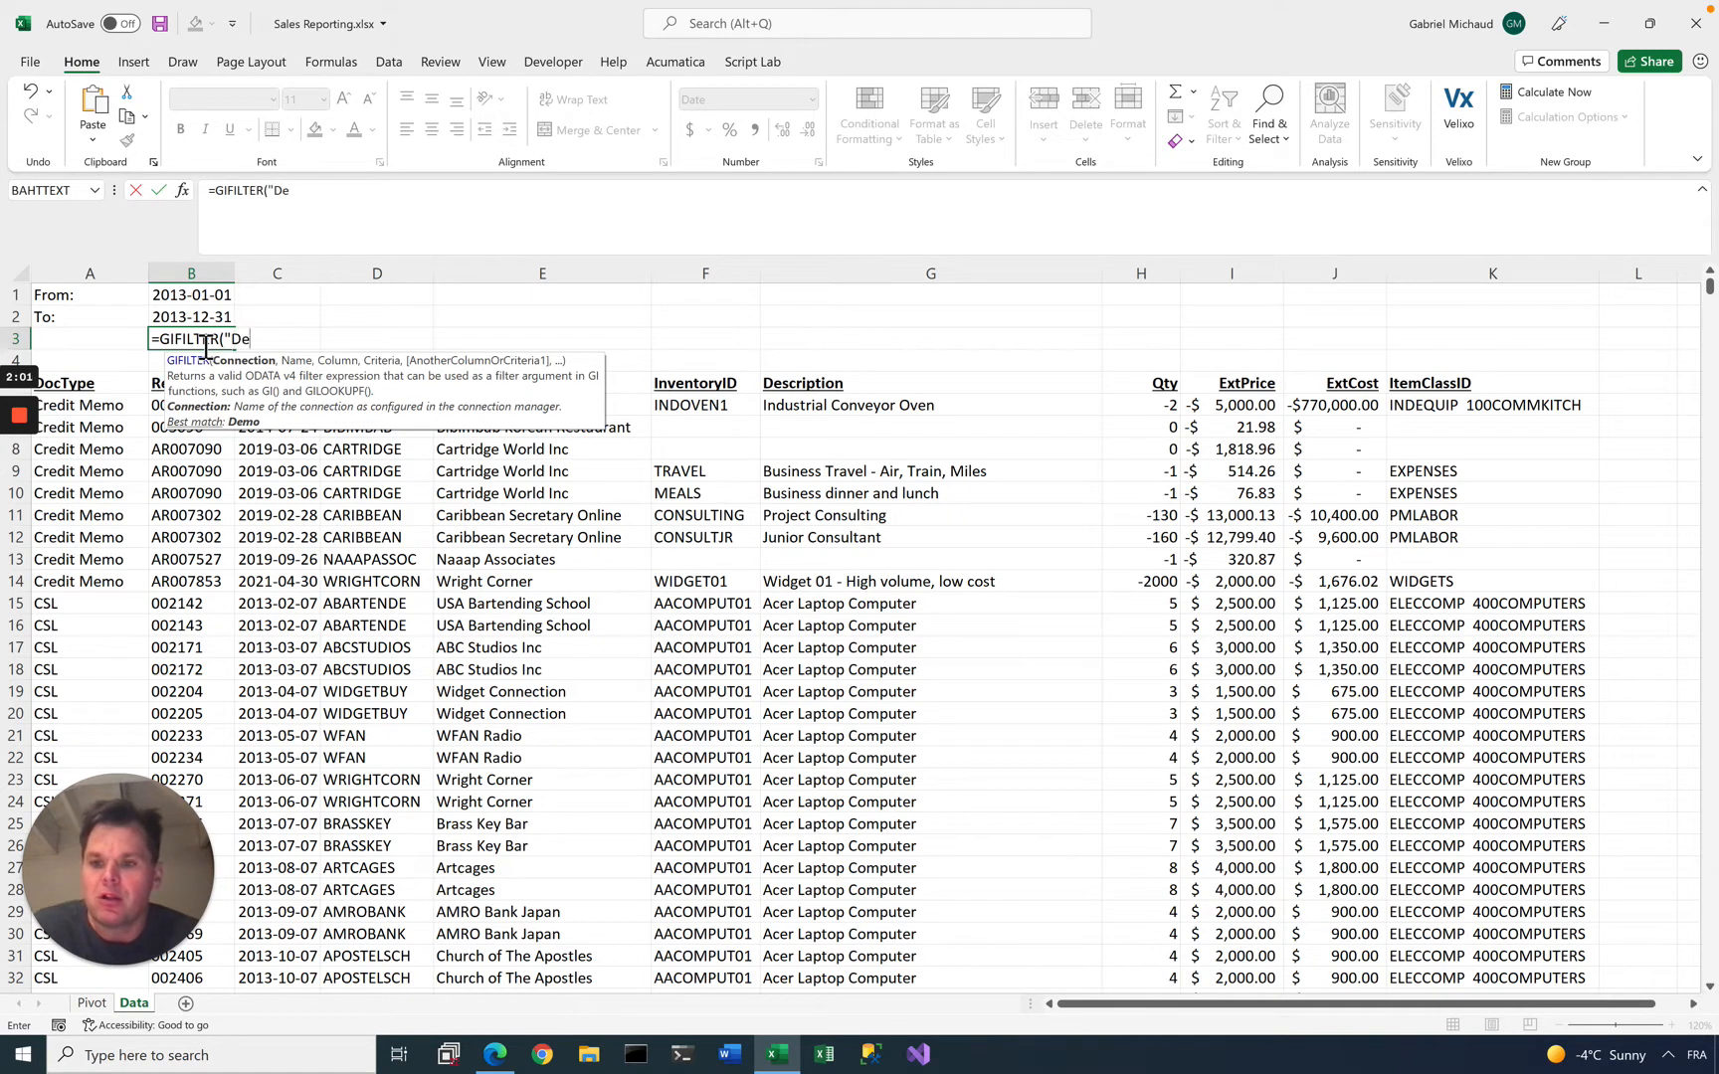
pyautogui.write('mo",')
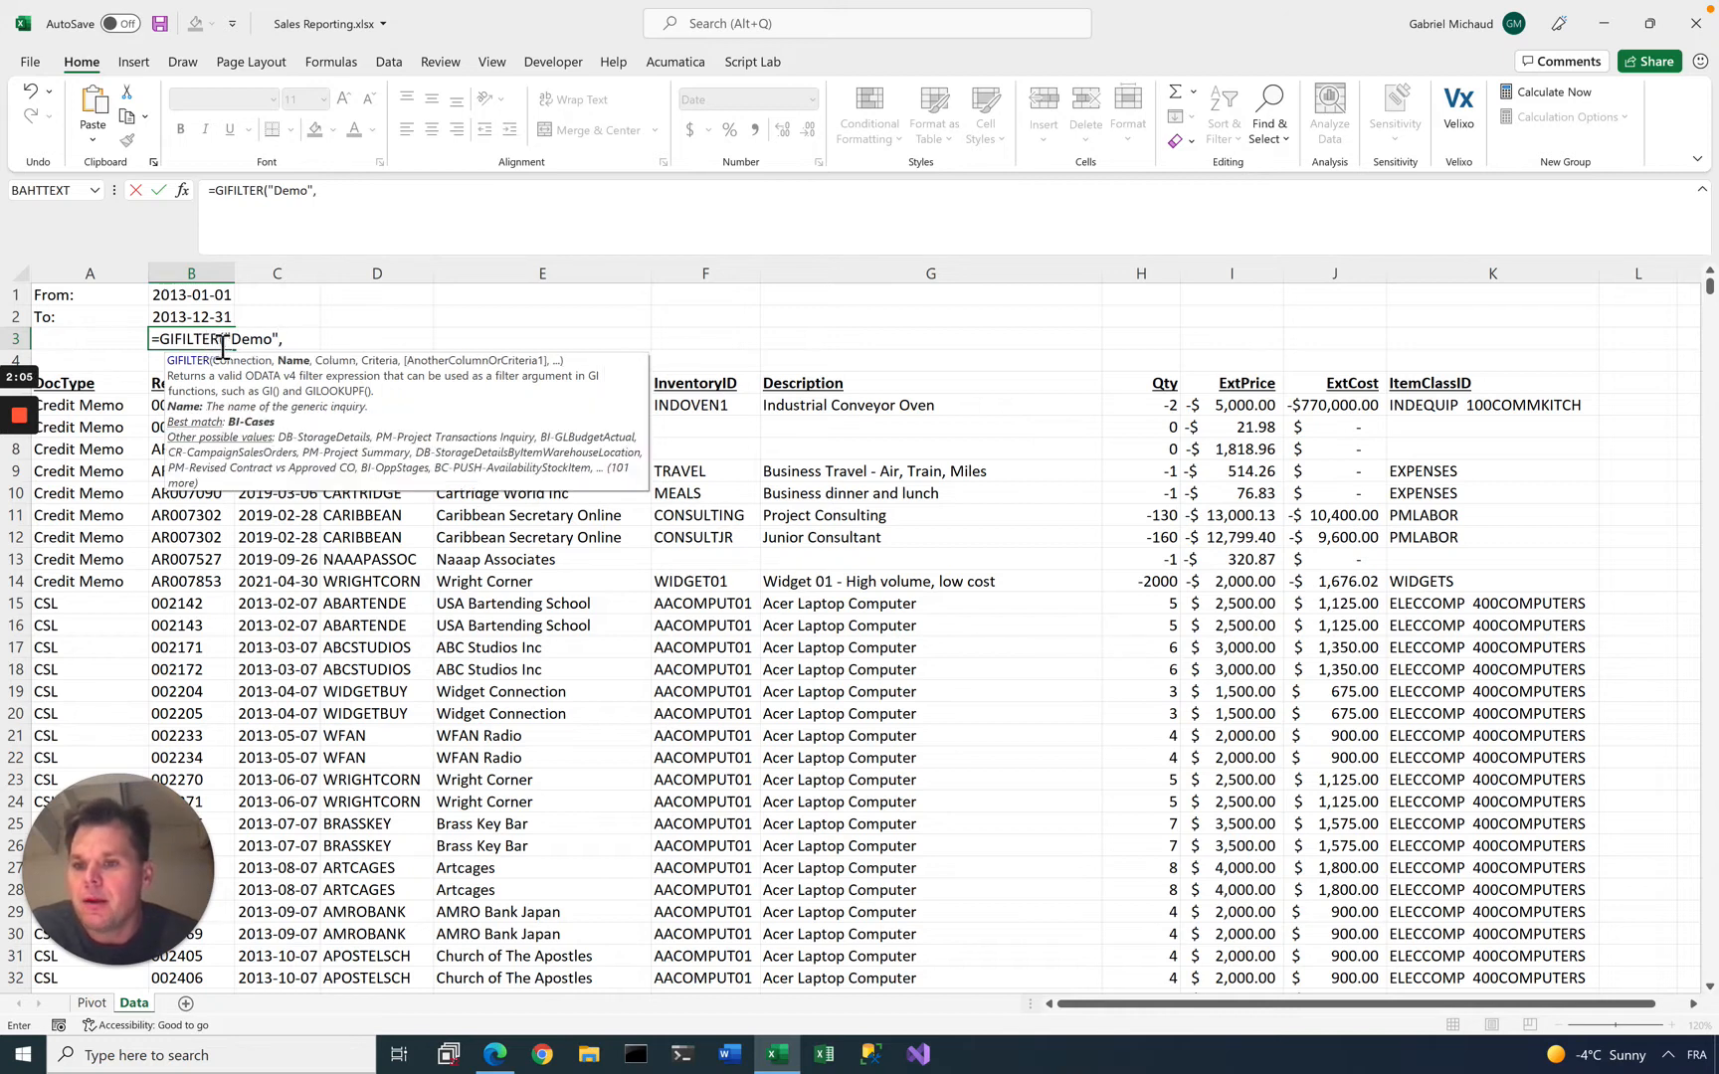
pyautogui.click(110, 387)
pyautogui.press('Escape')
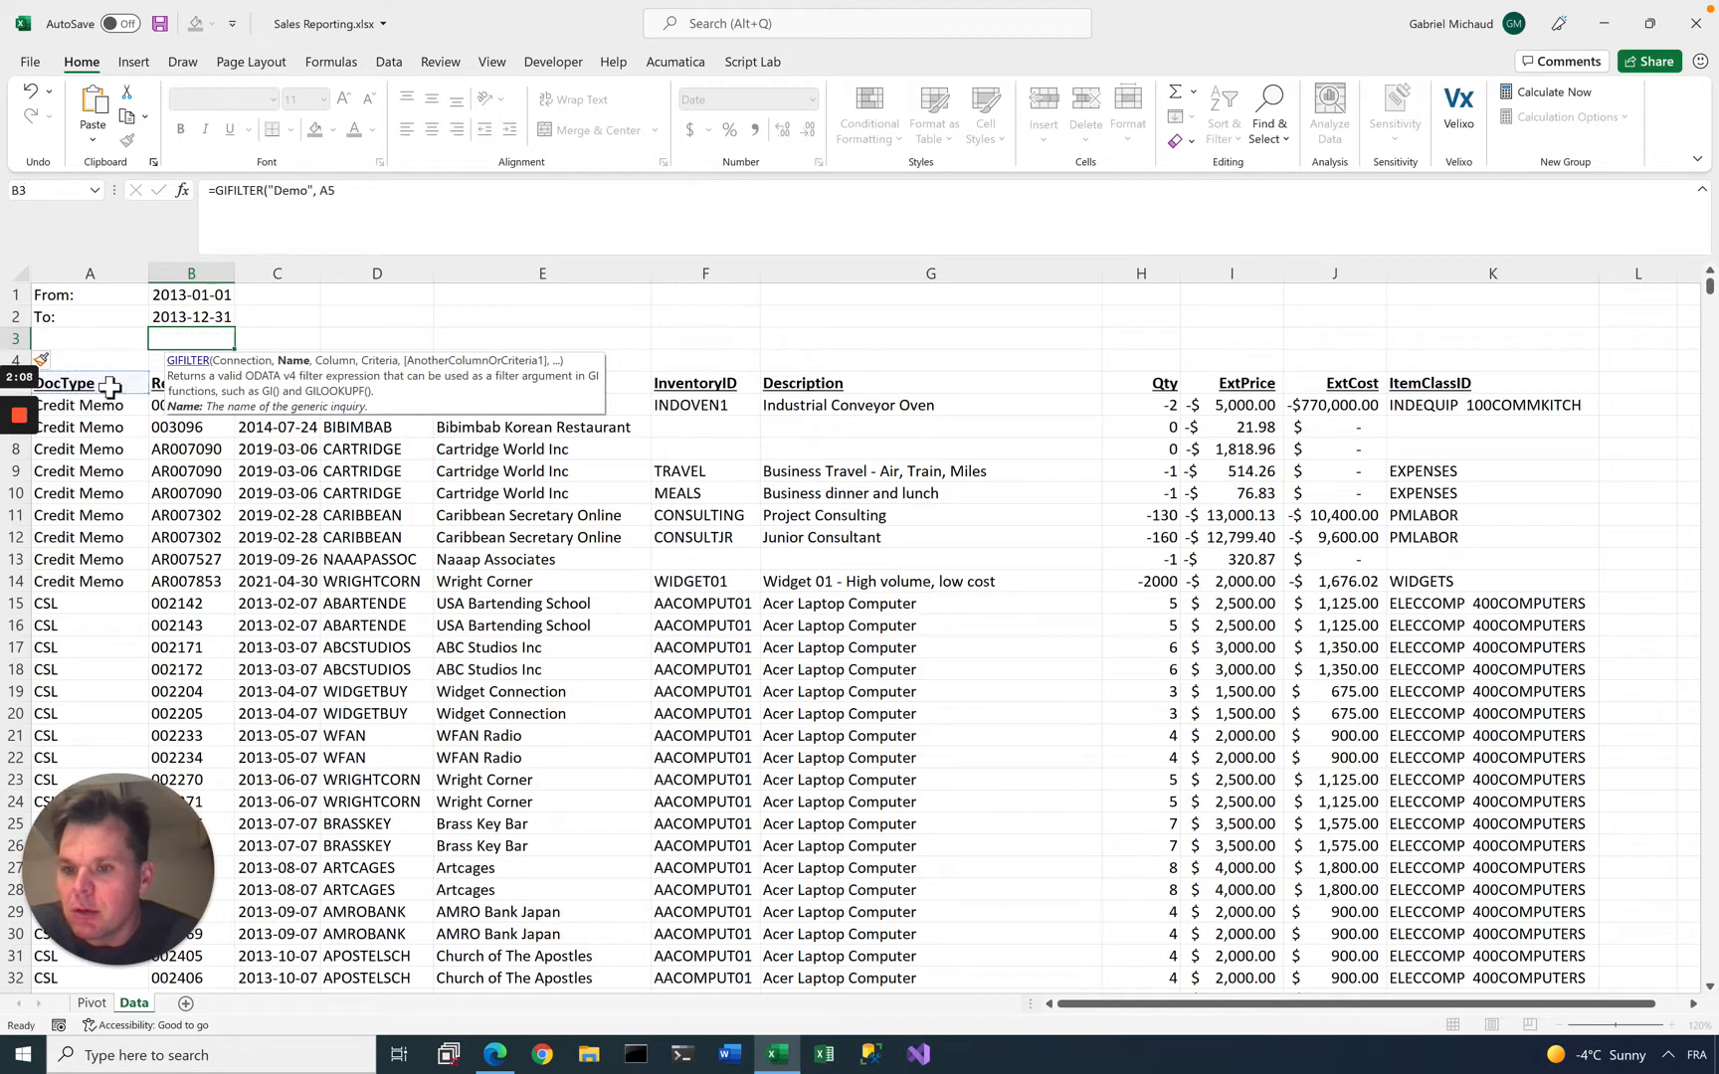
# Copy the inquiry name from the GI formula in A5 and start B3 with =GIFILTER("Demo", "AR-Sales-Analysis"
pyautogui.click(109, 387)
pyautogui.moveTo(284, 190); pyautogui.dragTo(397, 190)
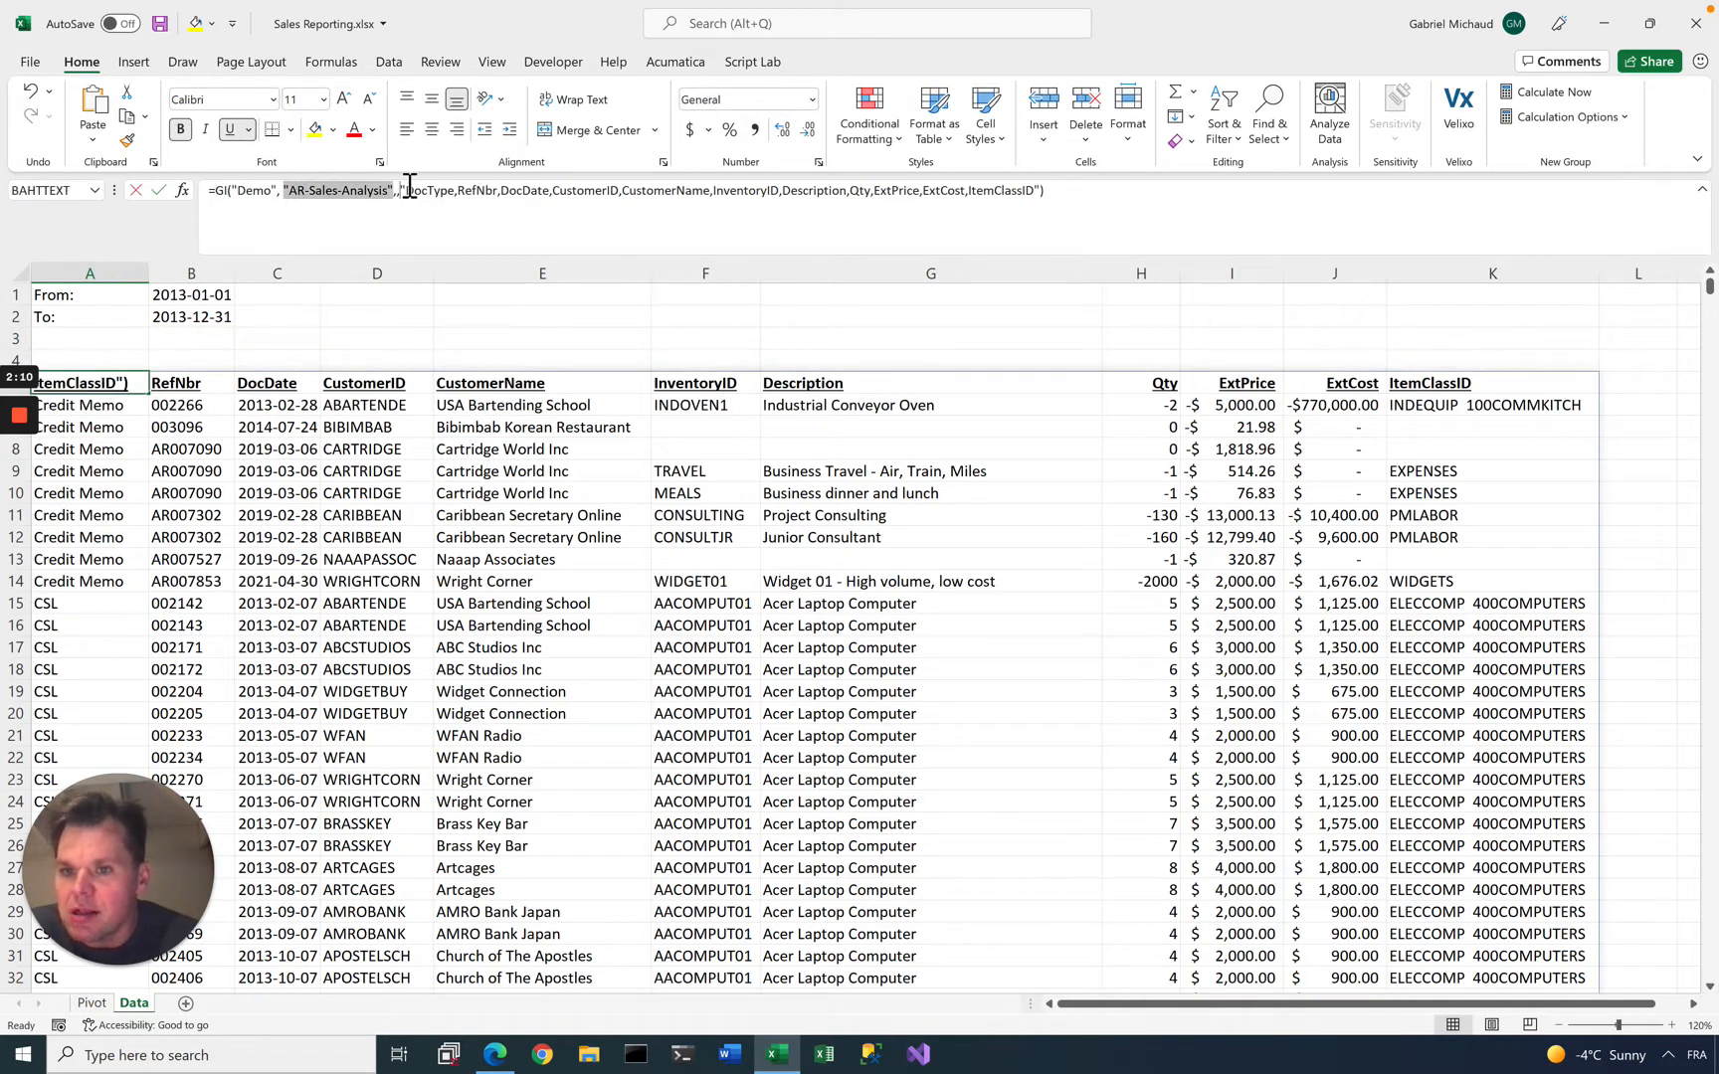
pyautogui.press('Escape')
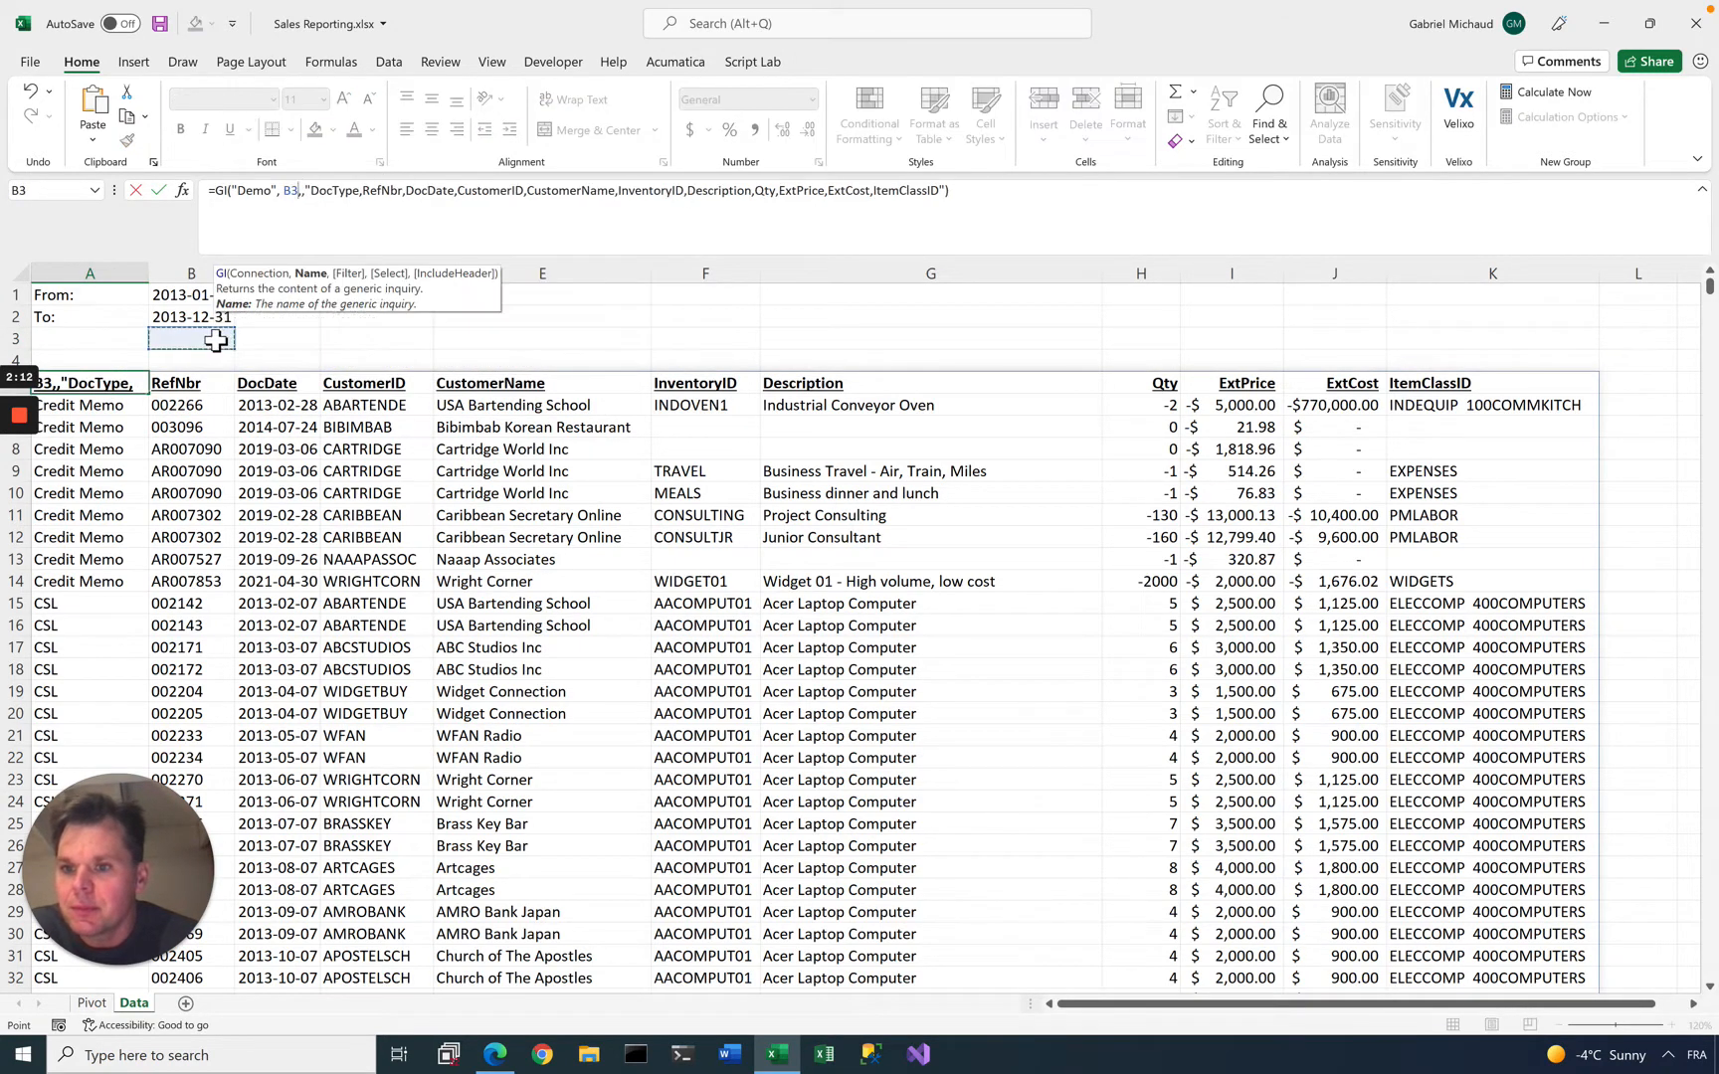
pyautogui.click(216, 341)
pyautogui.write('=GIFILTER("')
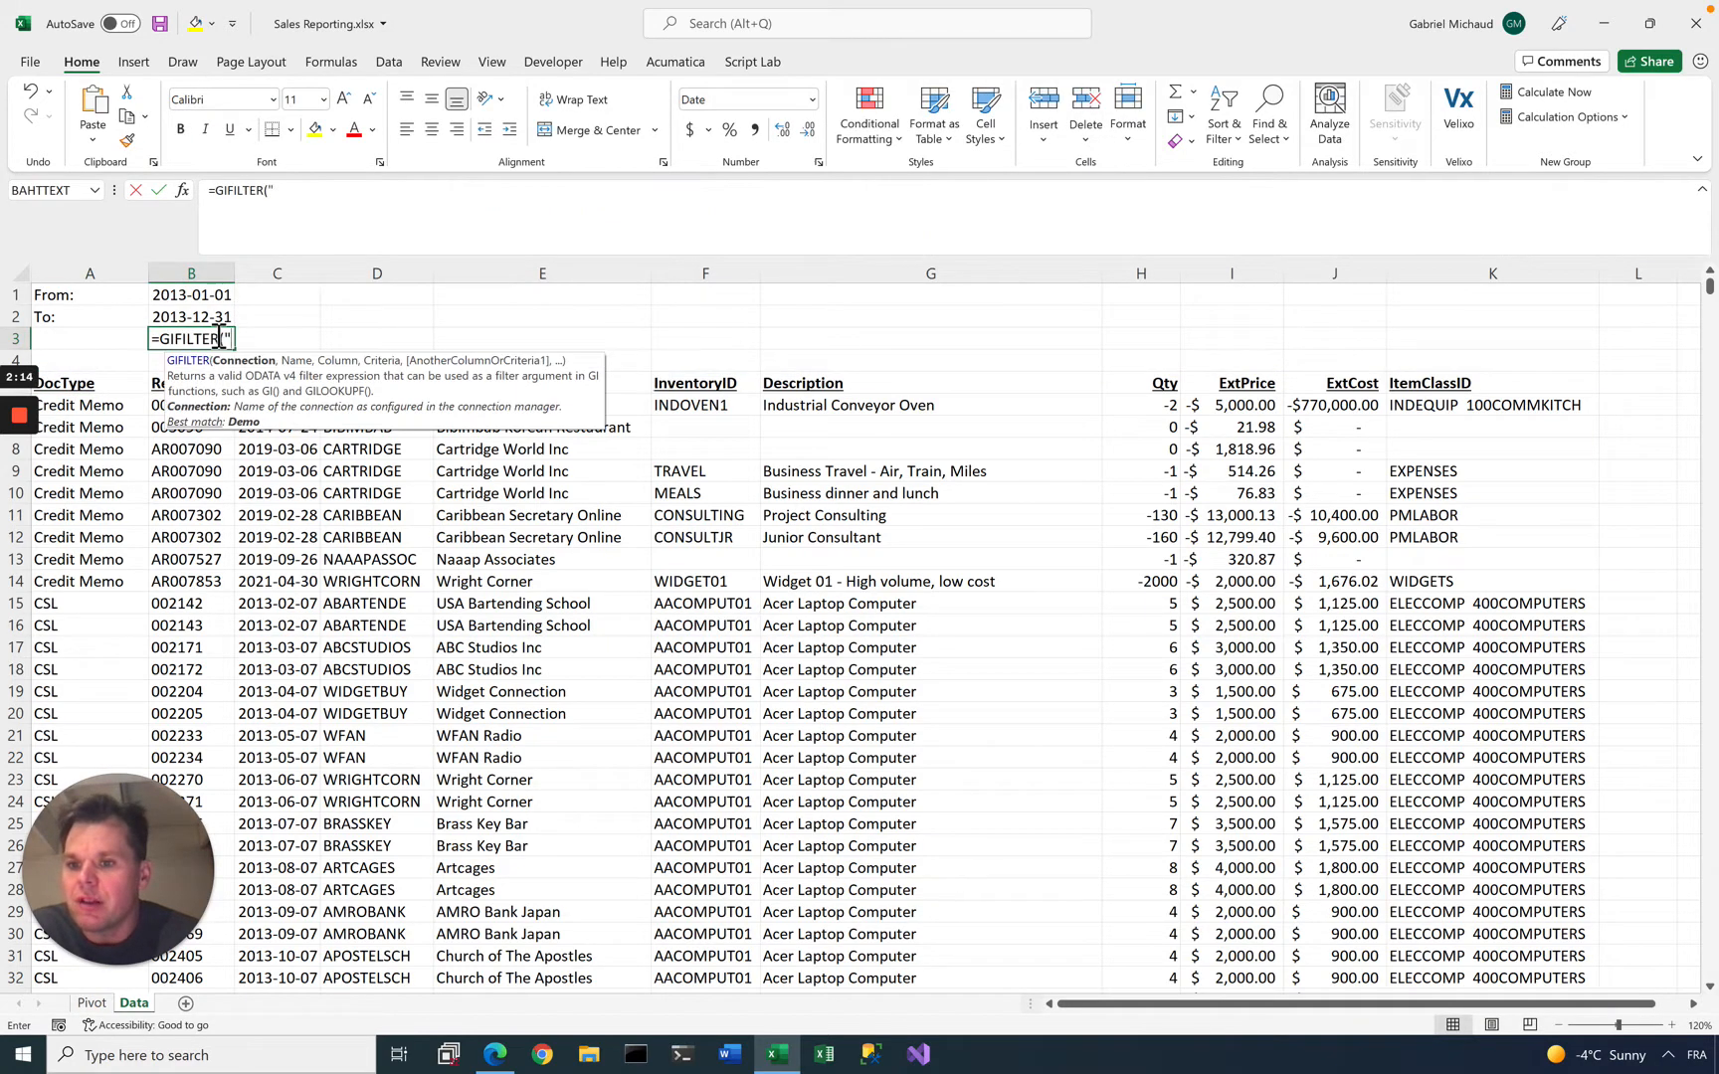
pyautogui.write('Demo", "')
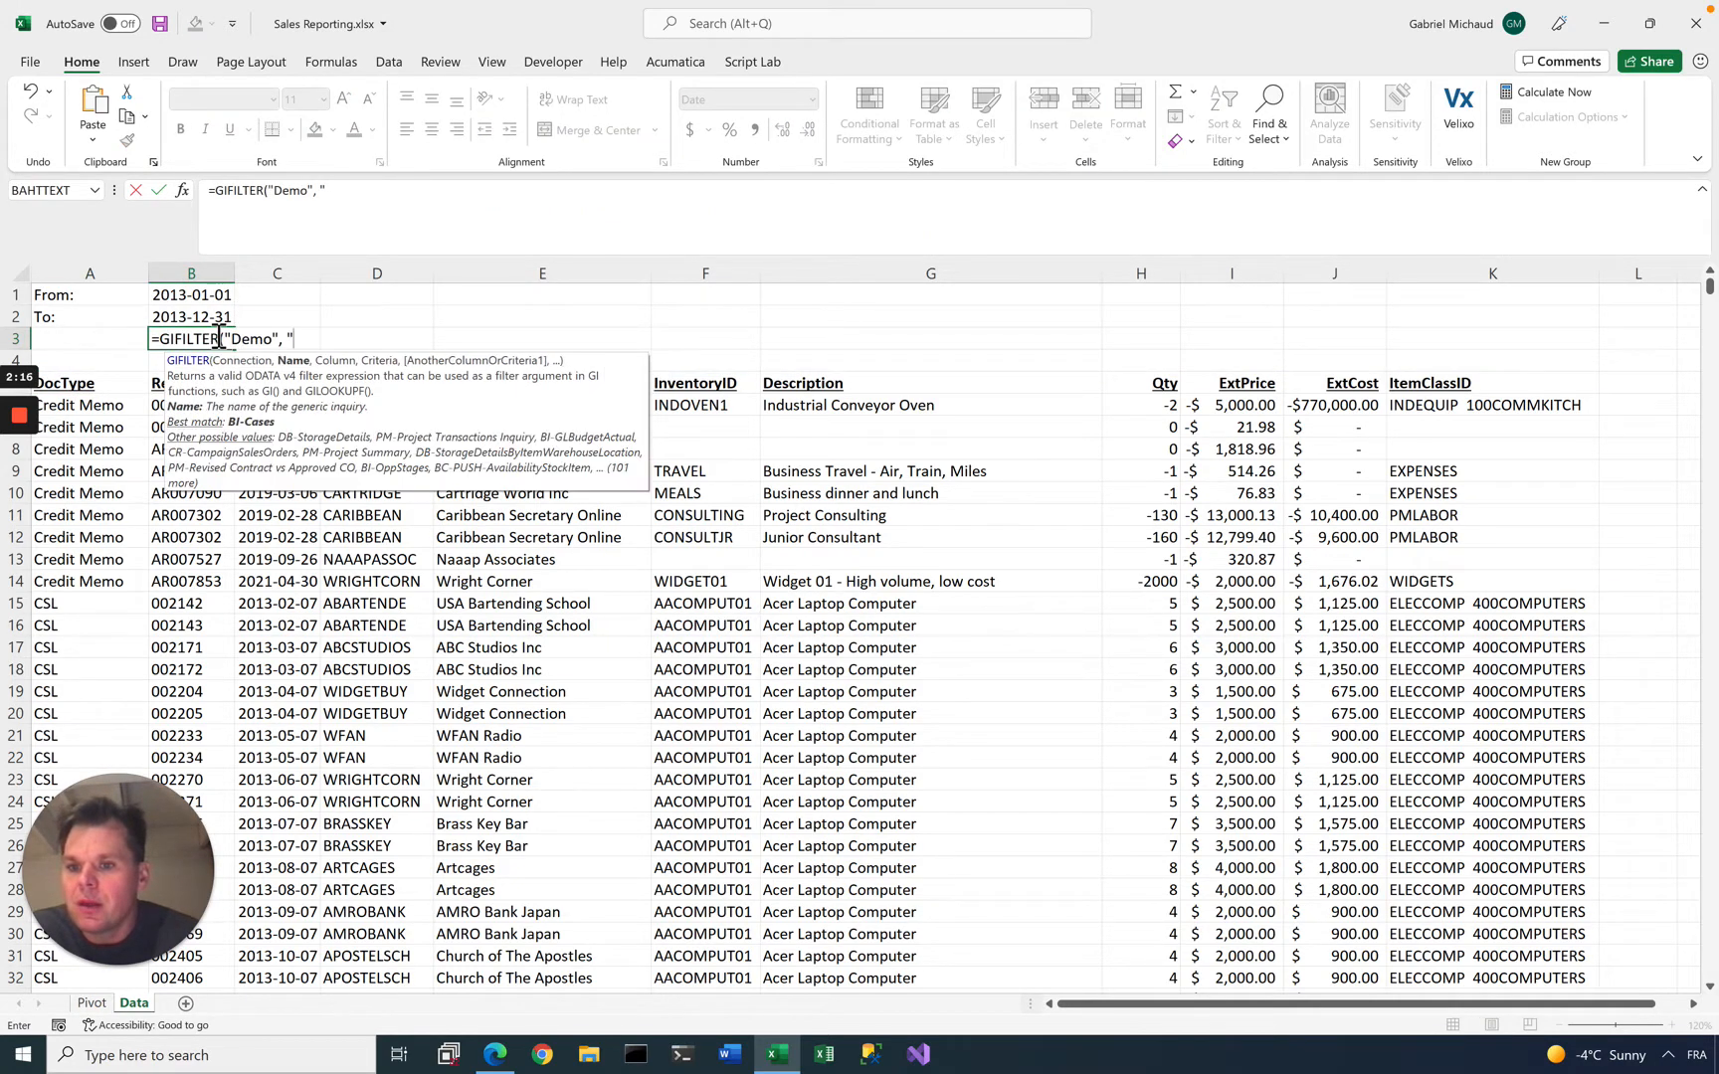
pyautogui.write('"AR-Sales-Analysis""')
pyautogui.click(294, 339)
pyautogui.press('BackSpace')
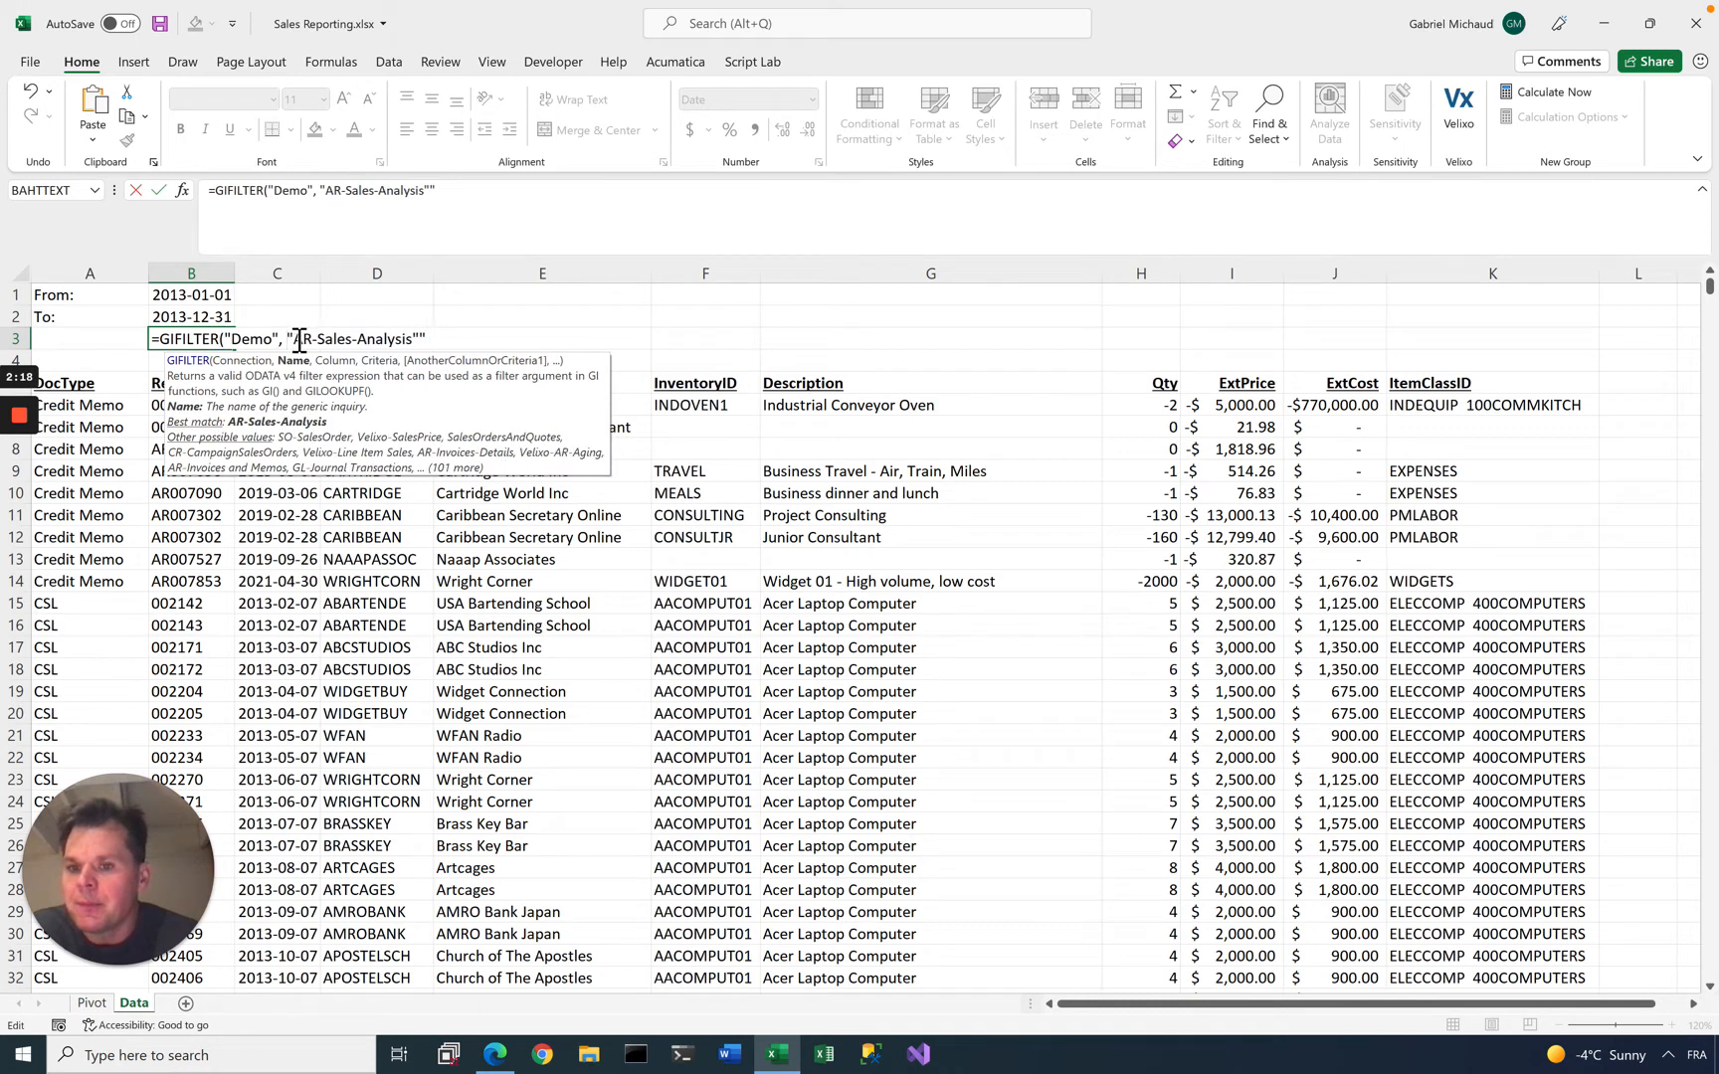
pyautogui.click(425, 343)
pyautogui.press('BackSpace')
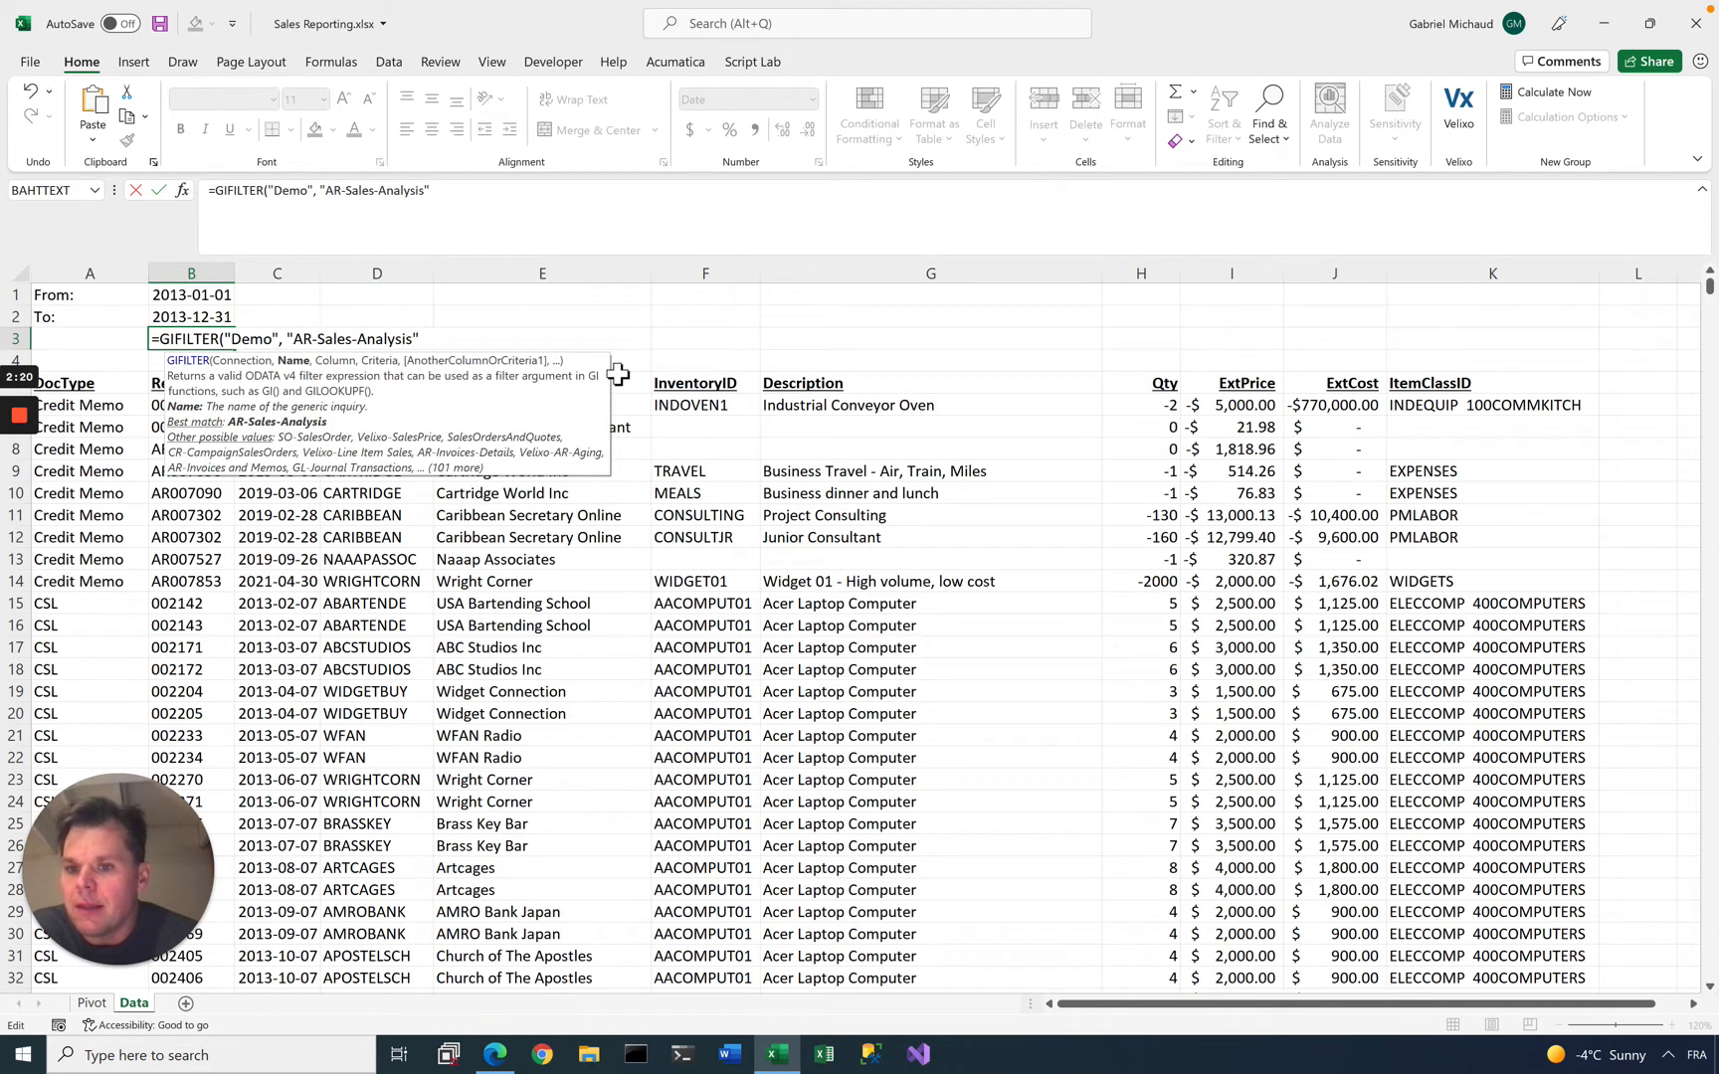
# Continue the GIFILTER formula with the column "DocDate" and the criterion ">="&B1
pyautogui.write(',"')
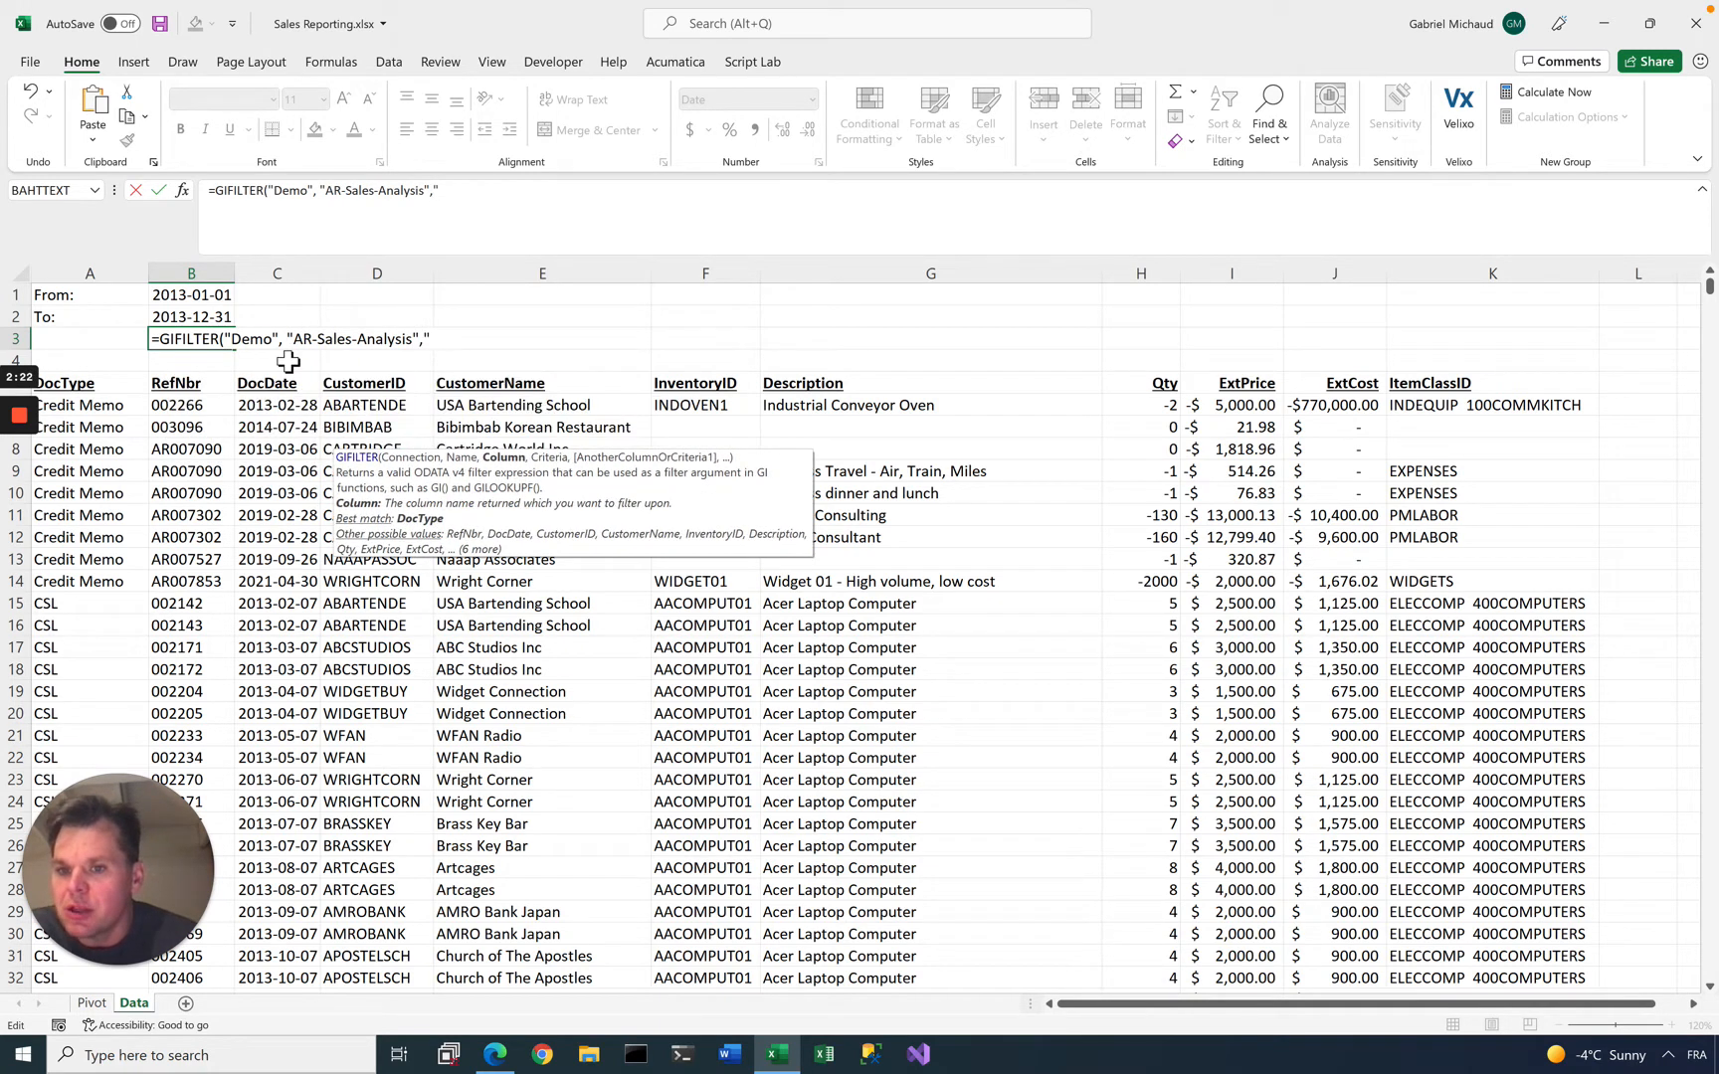
pyautogui.write('DocDate",')
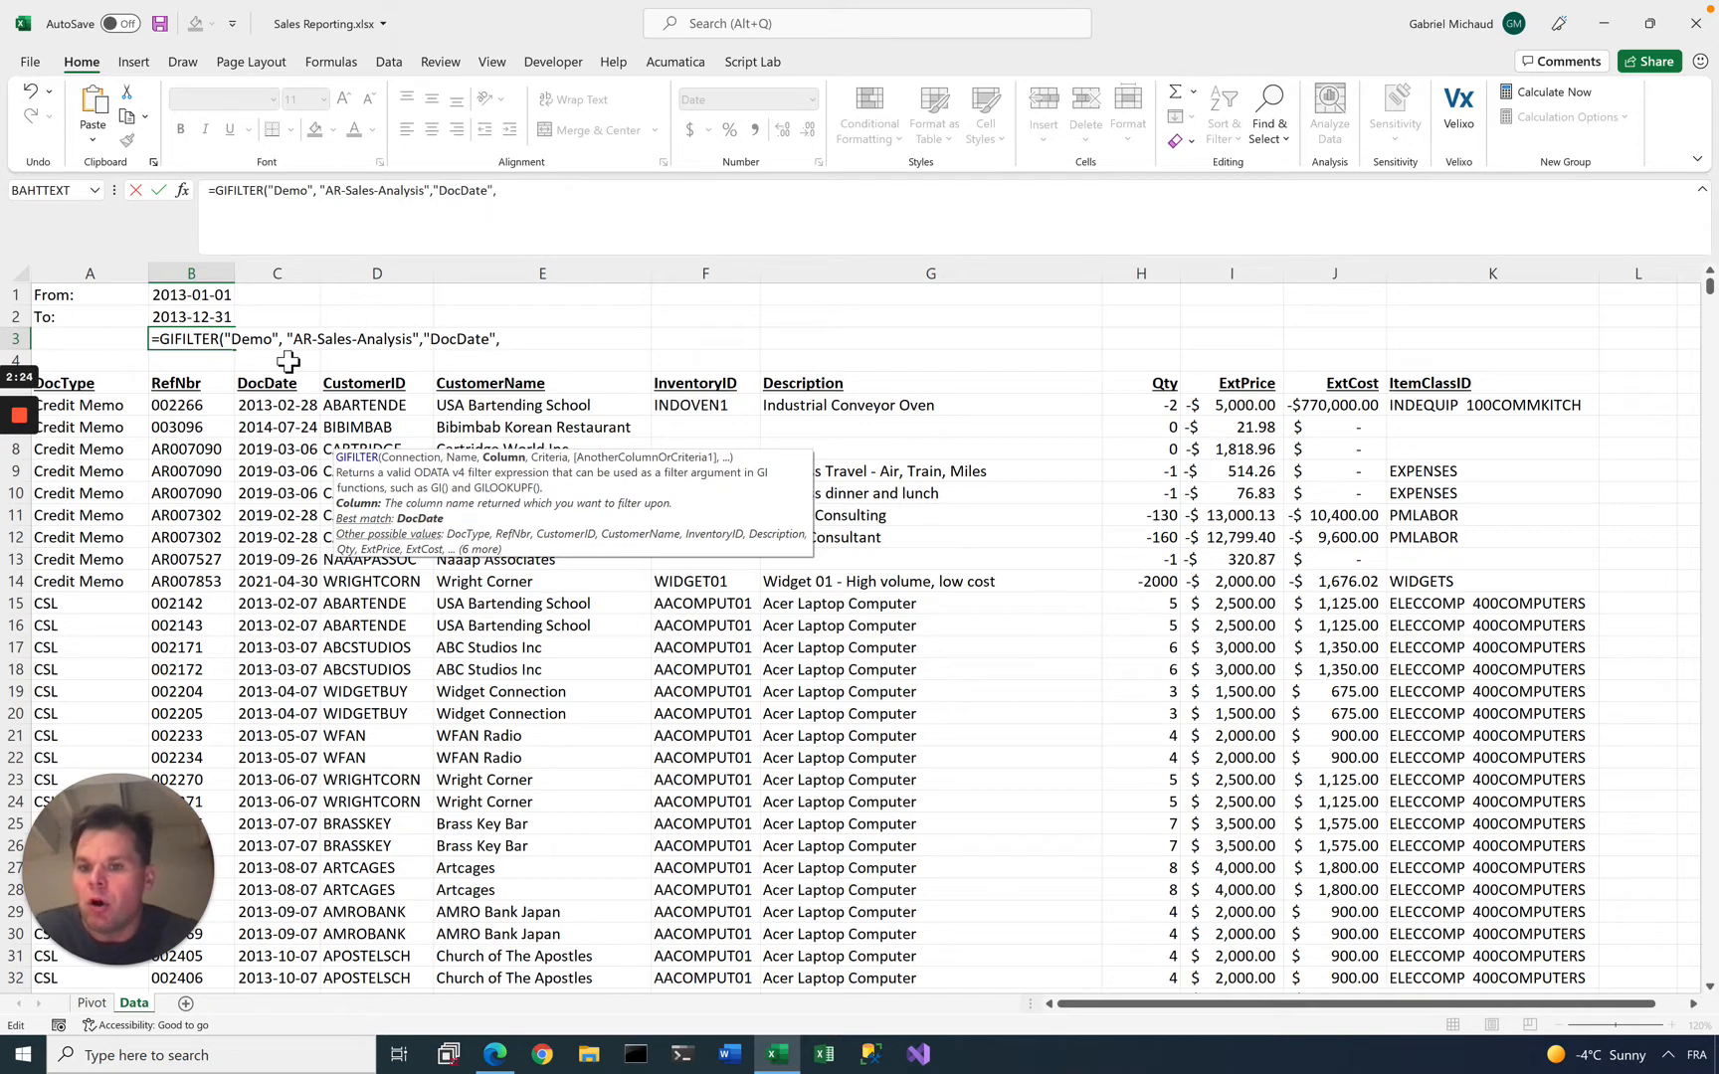
pyautogui.write('"')
pyautogui.write('>=')
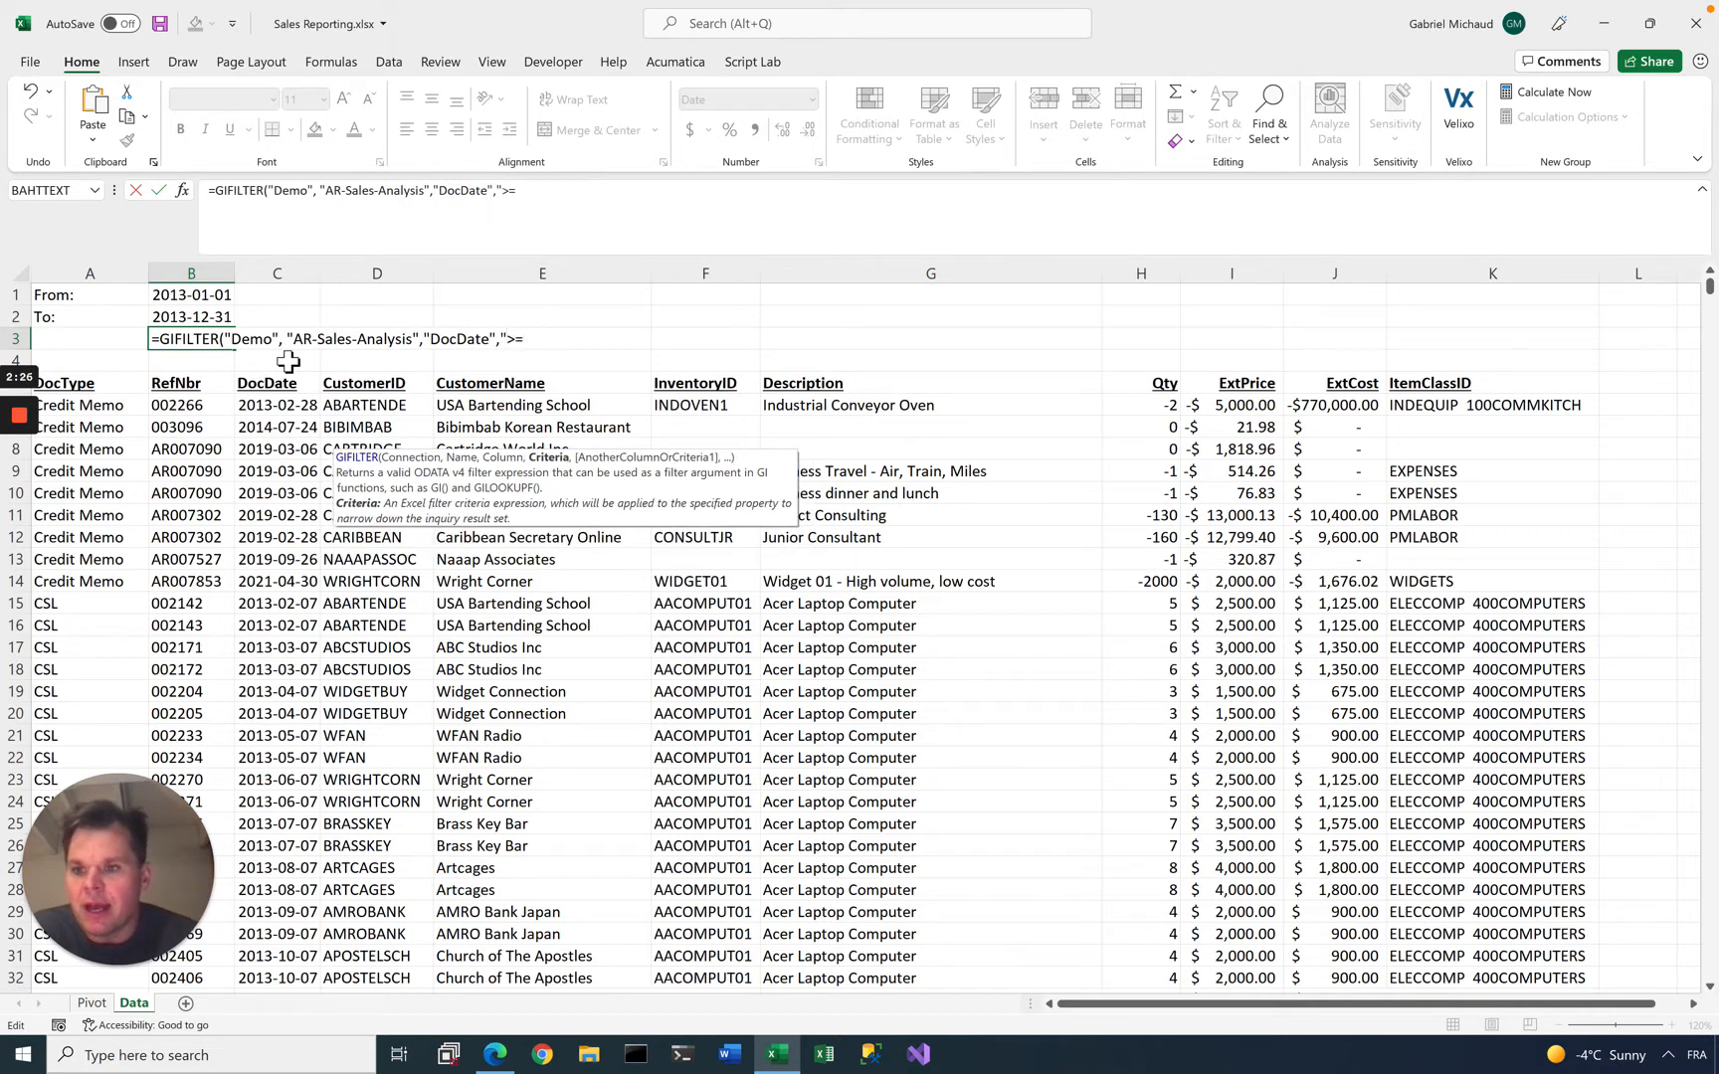
pyautogui.write('"&')
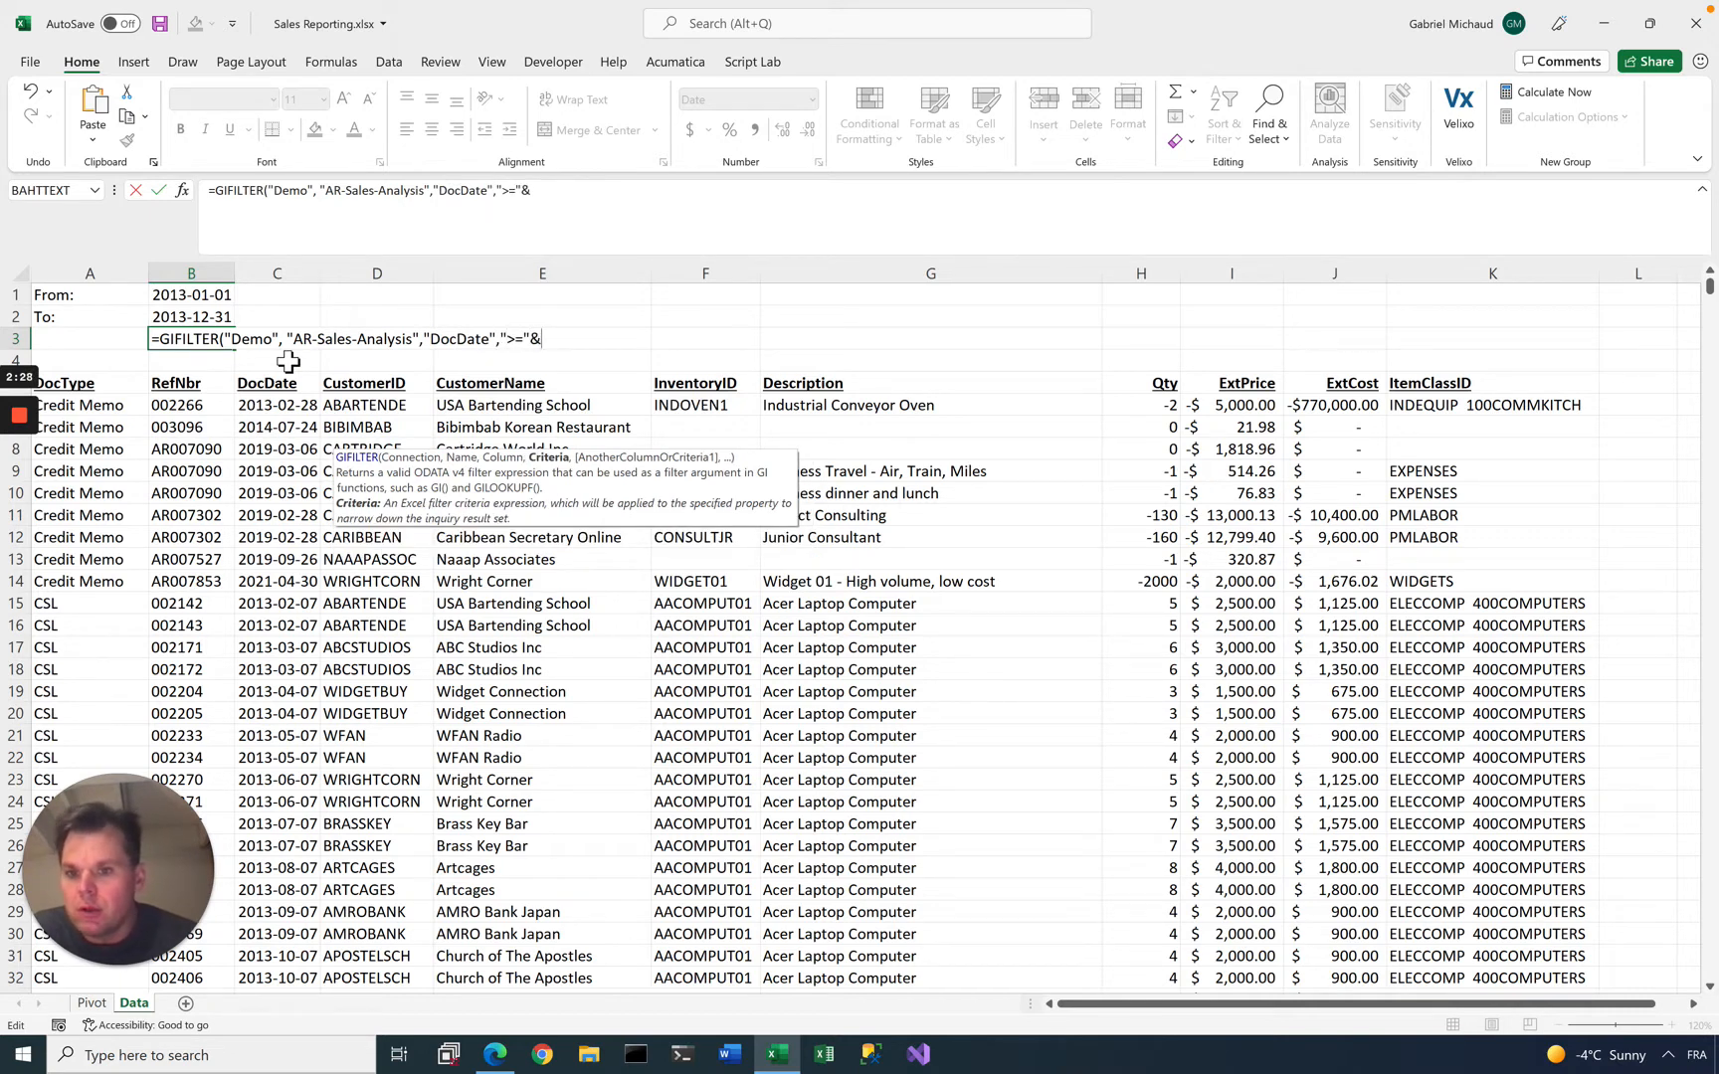
pyautogui.click(199, 296)
# Complete the GIFILTER formula in B3 with a second "DocDate" column and the criterion "<="&B2
pyautogui.write(',"DocDate"')
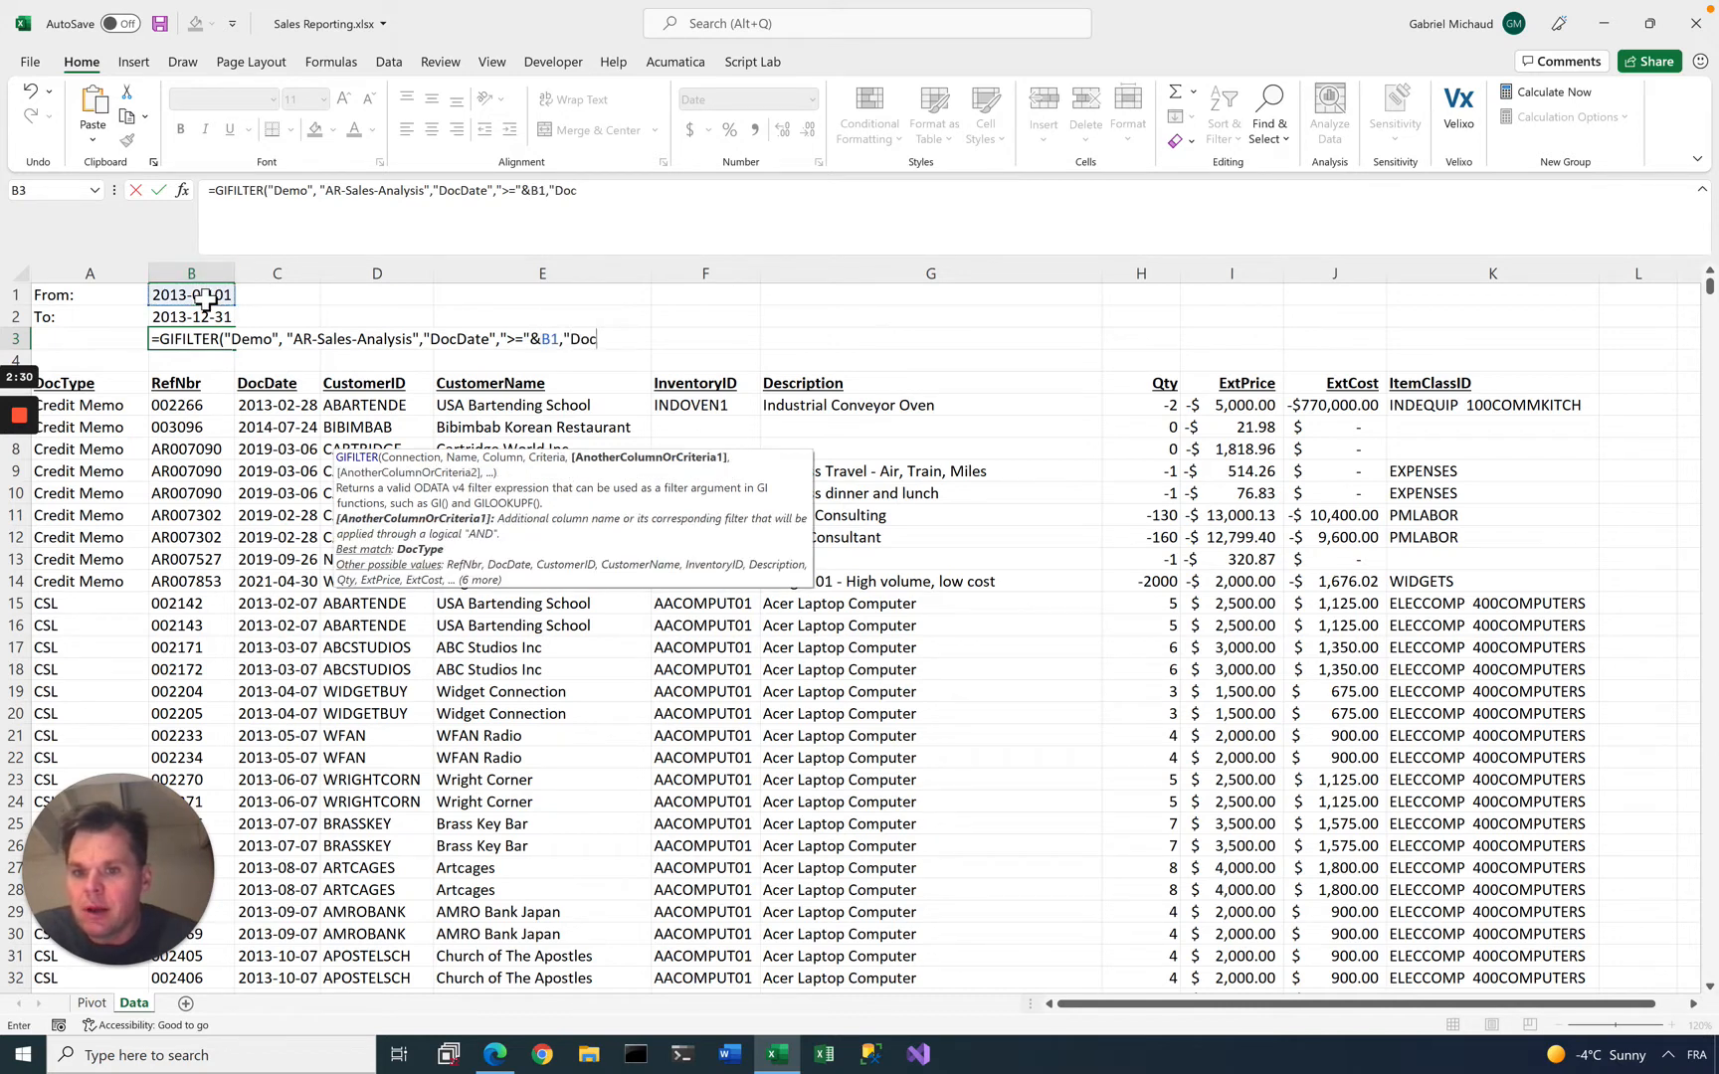
pyautogui.write(',')
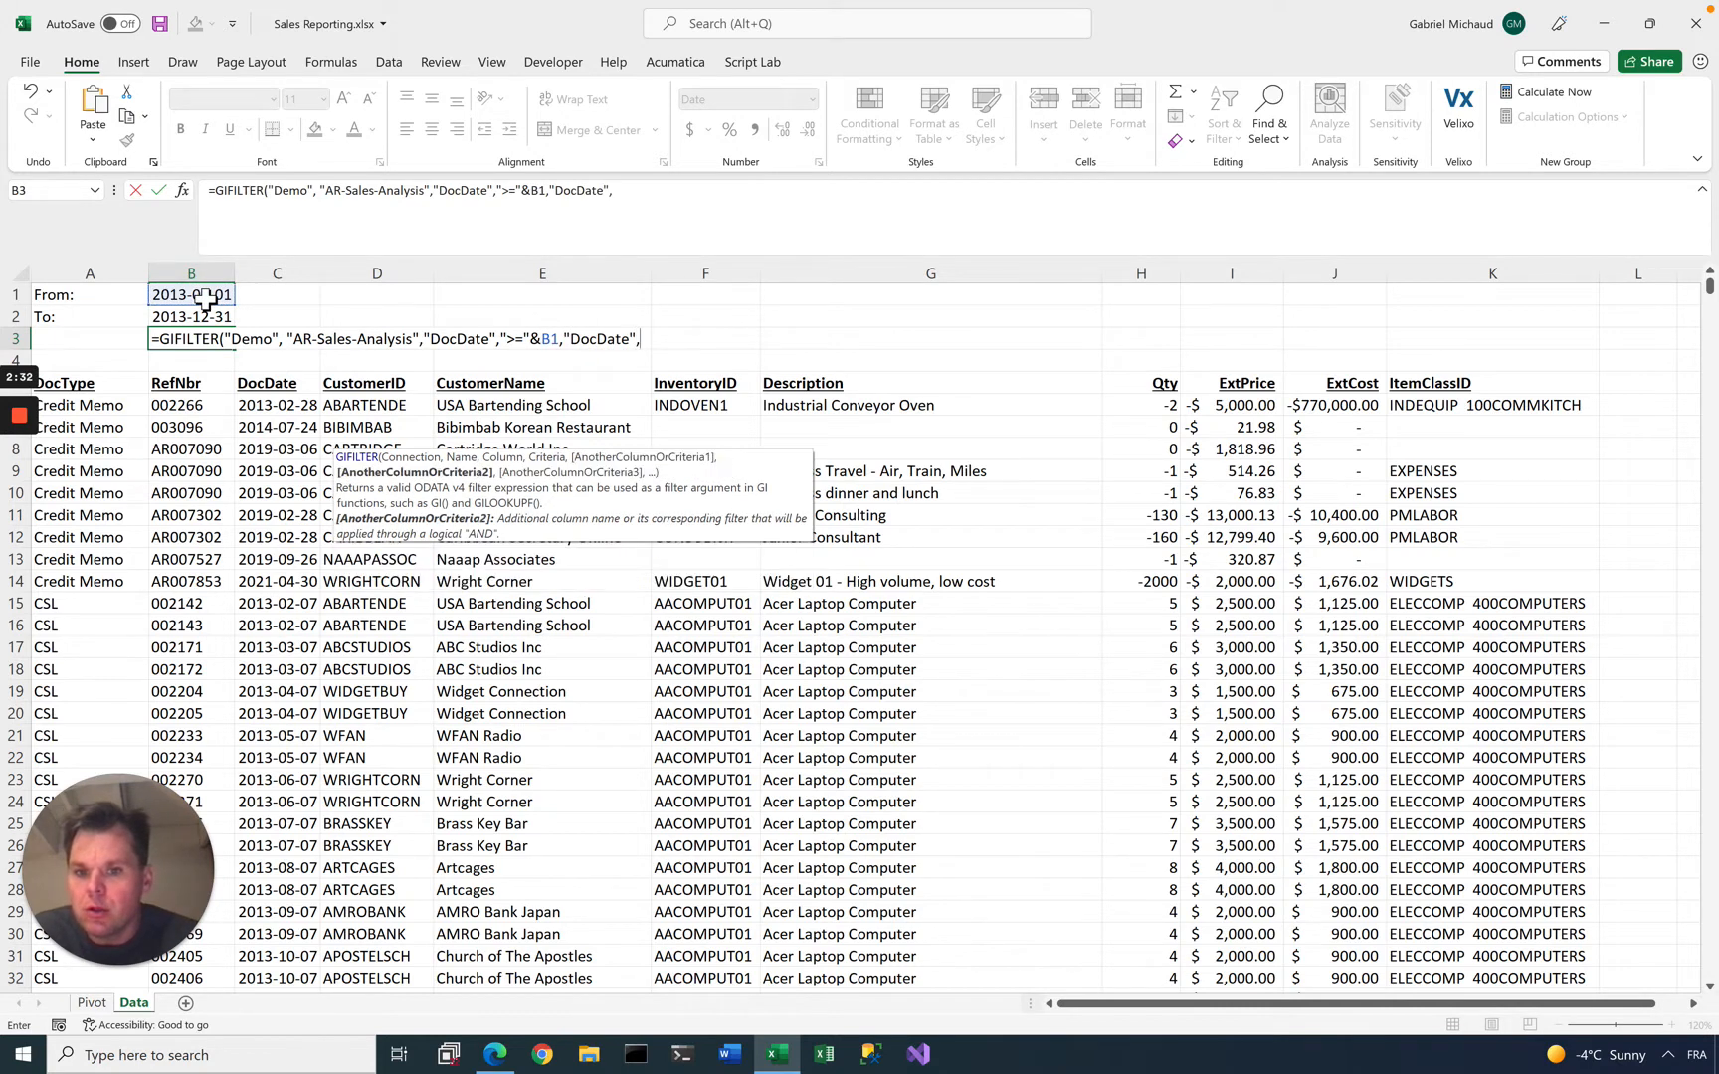
pyautogui.write('"<=')
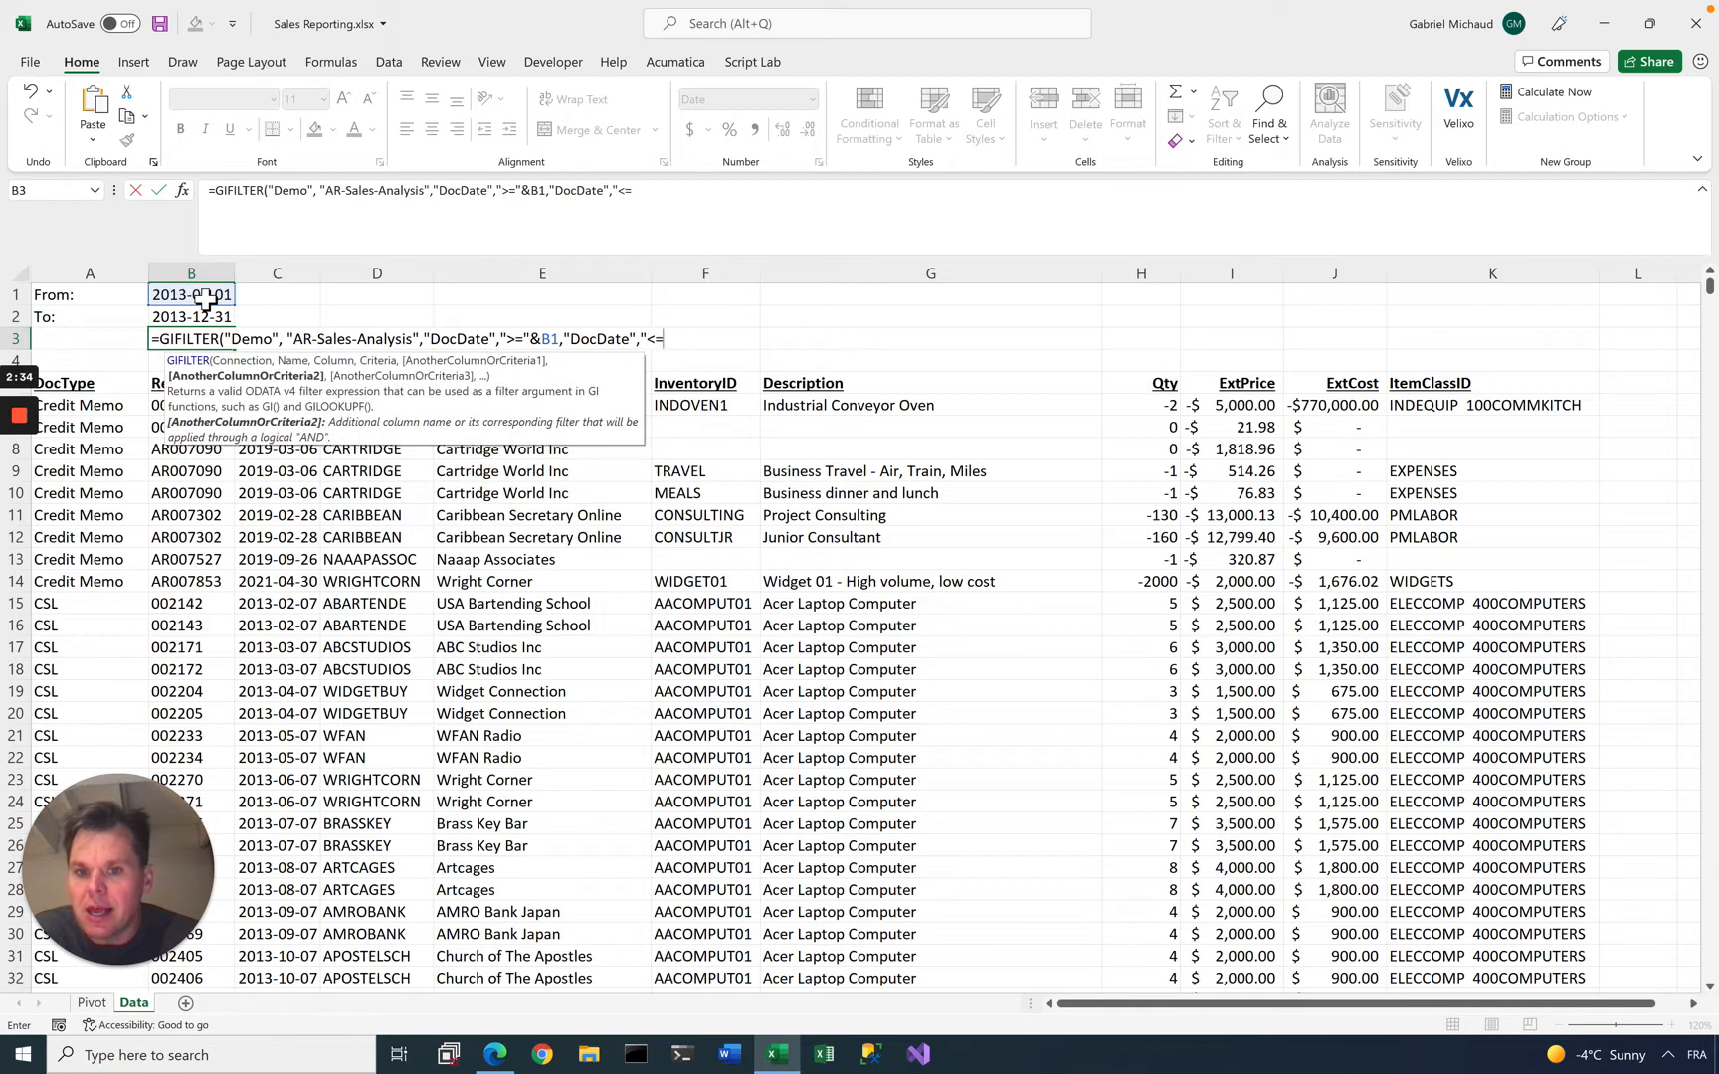
pyautogui.write('"&')
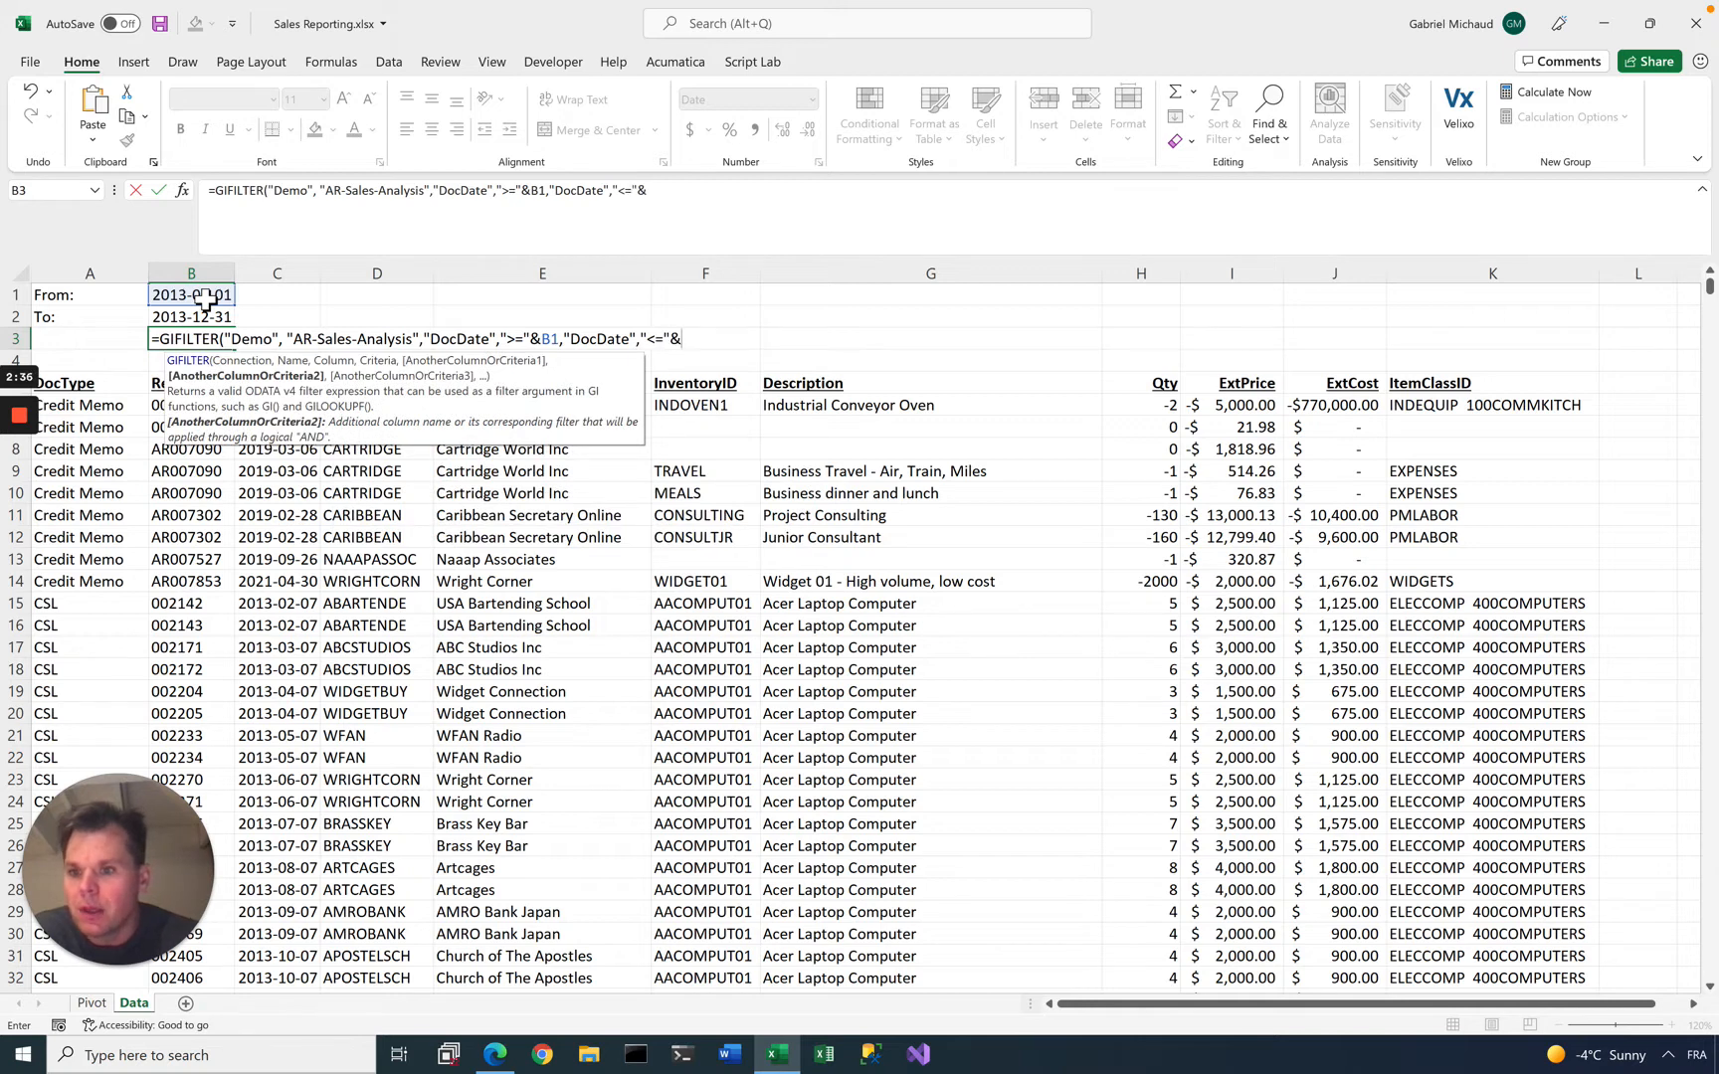
pyautogui.click(194, 320)
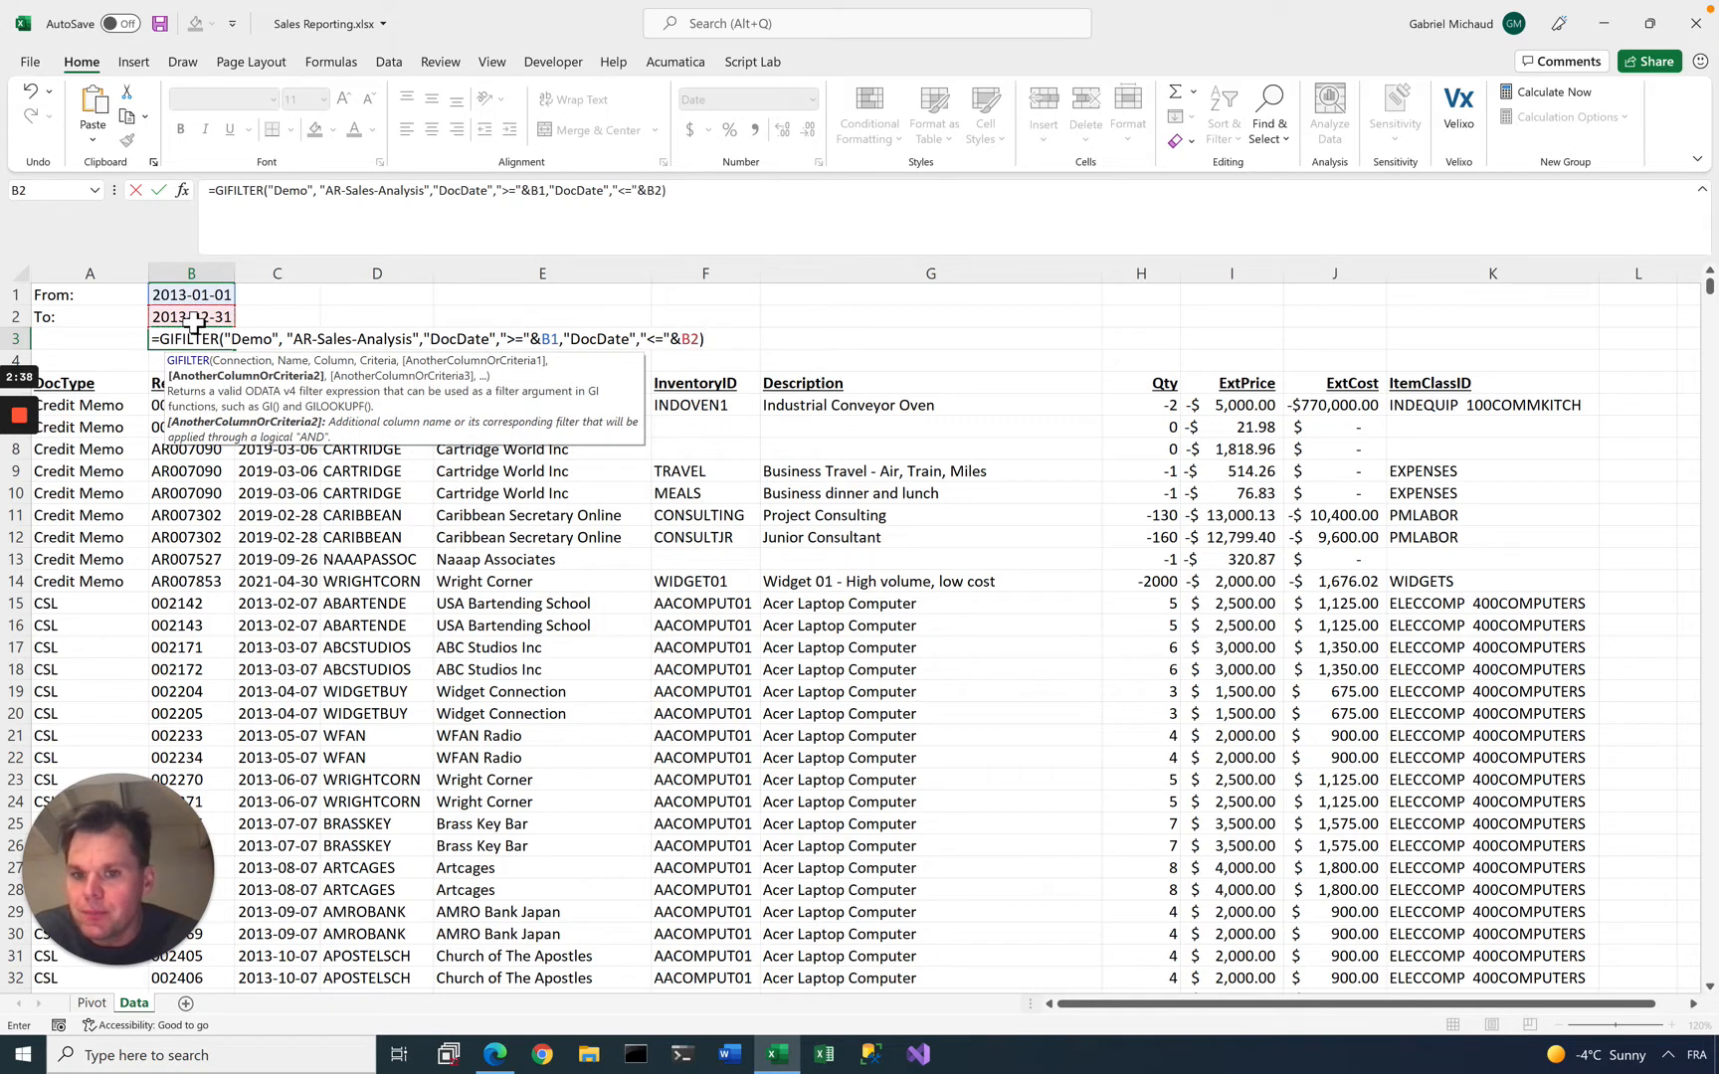
pyautogui.write(')')
pyautogui.press('Return')
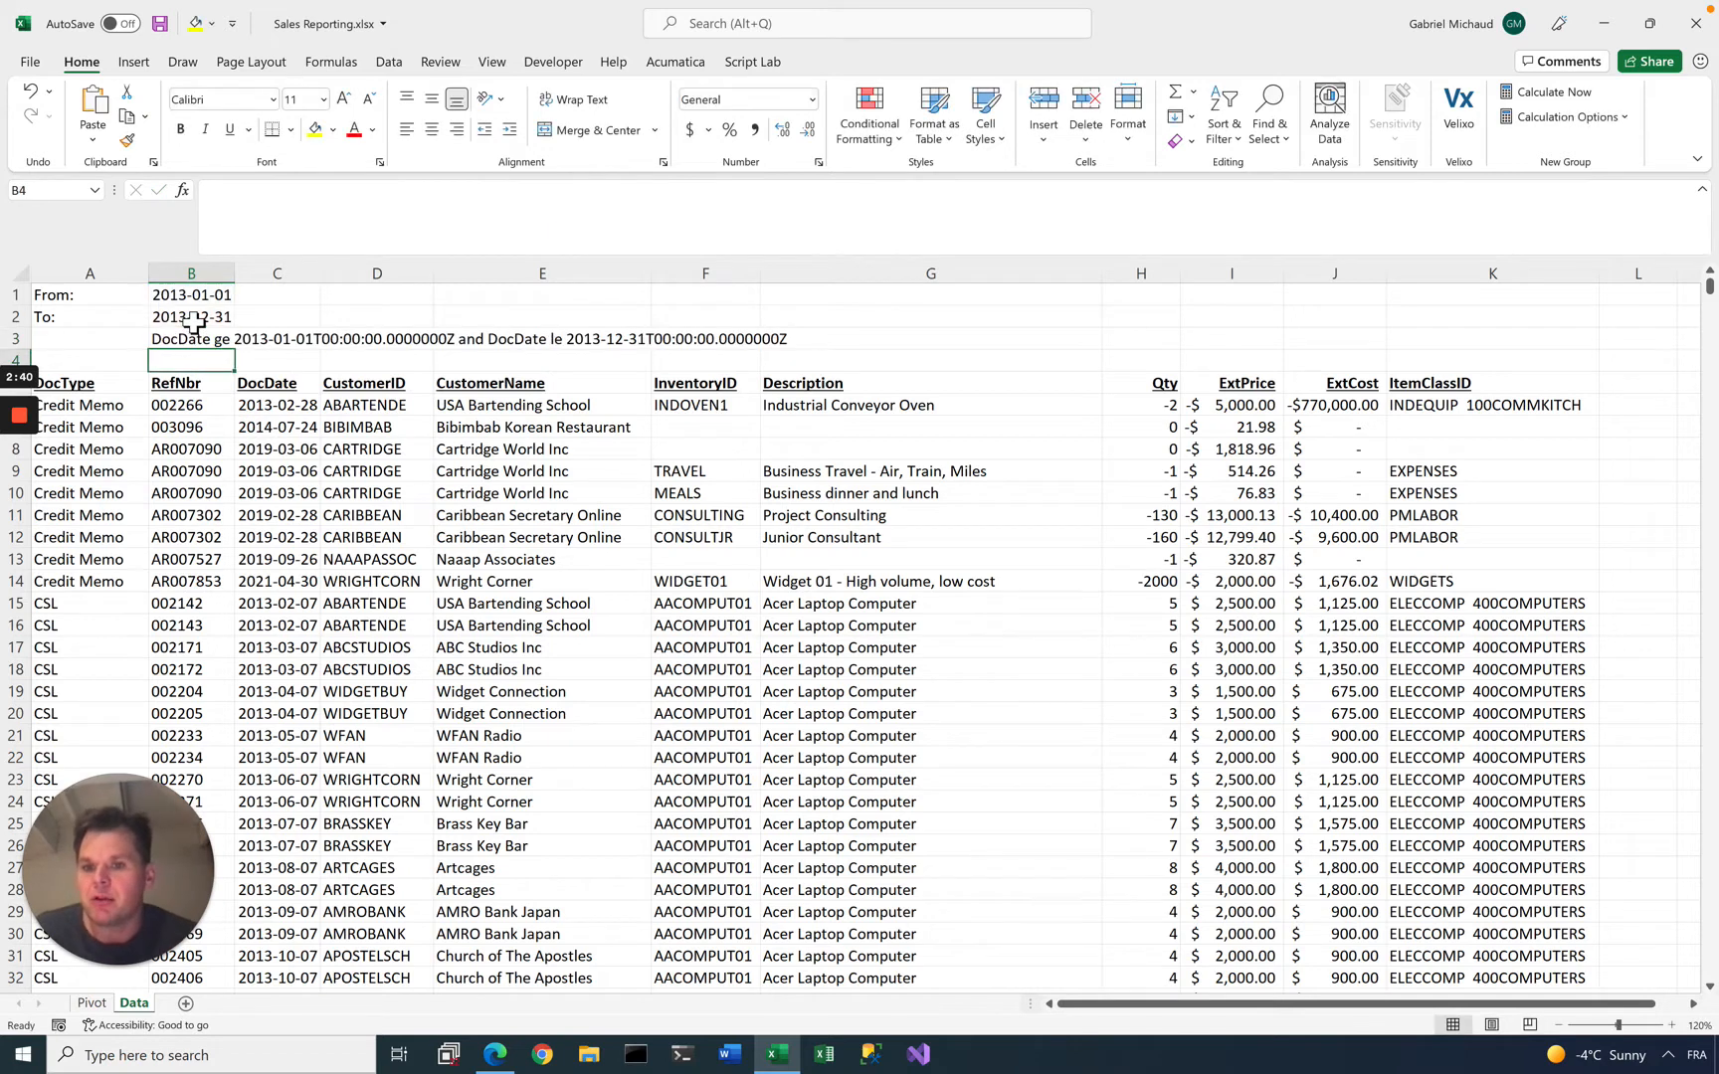
# Set the empty filter argument of the GI formula in A5 to B3 and review the returned rows
pyautogui.click(195, 336)
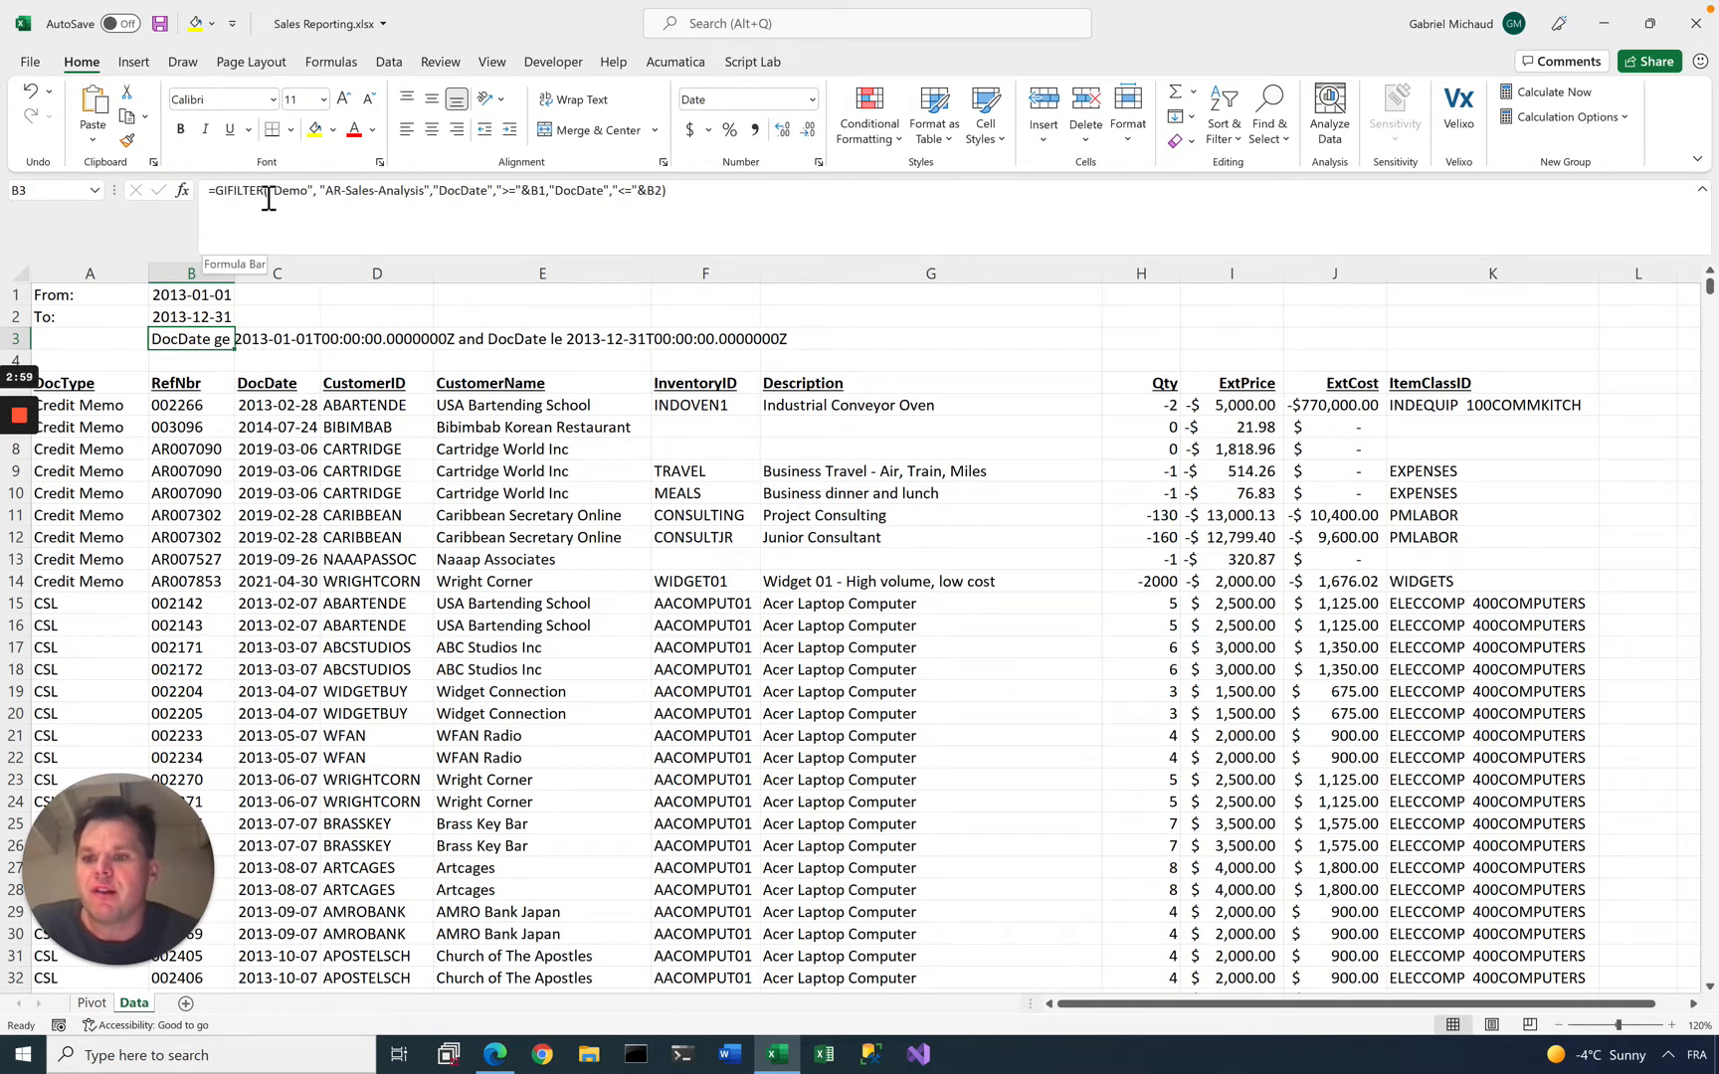
pyautogui.click(111, 386)
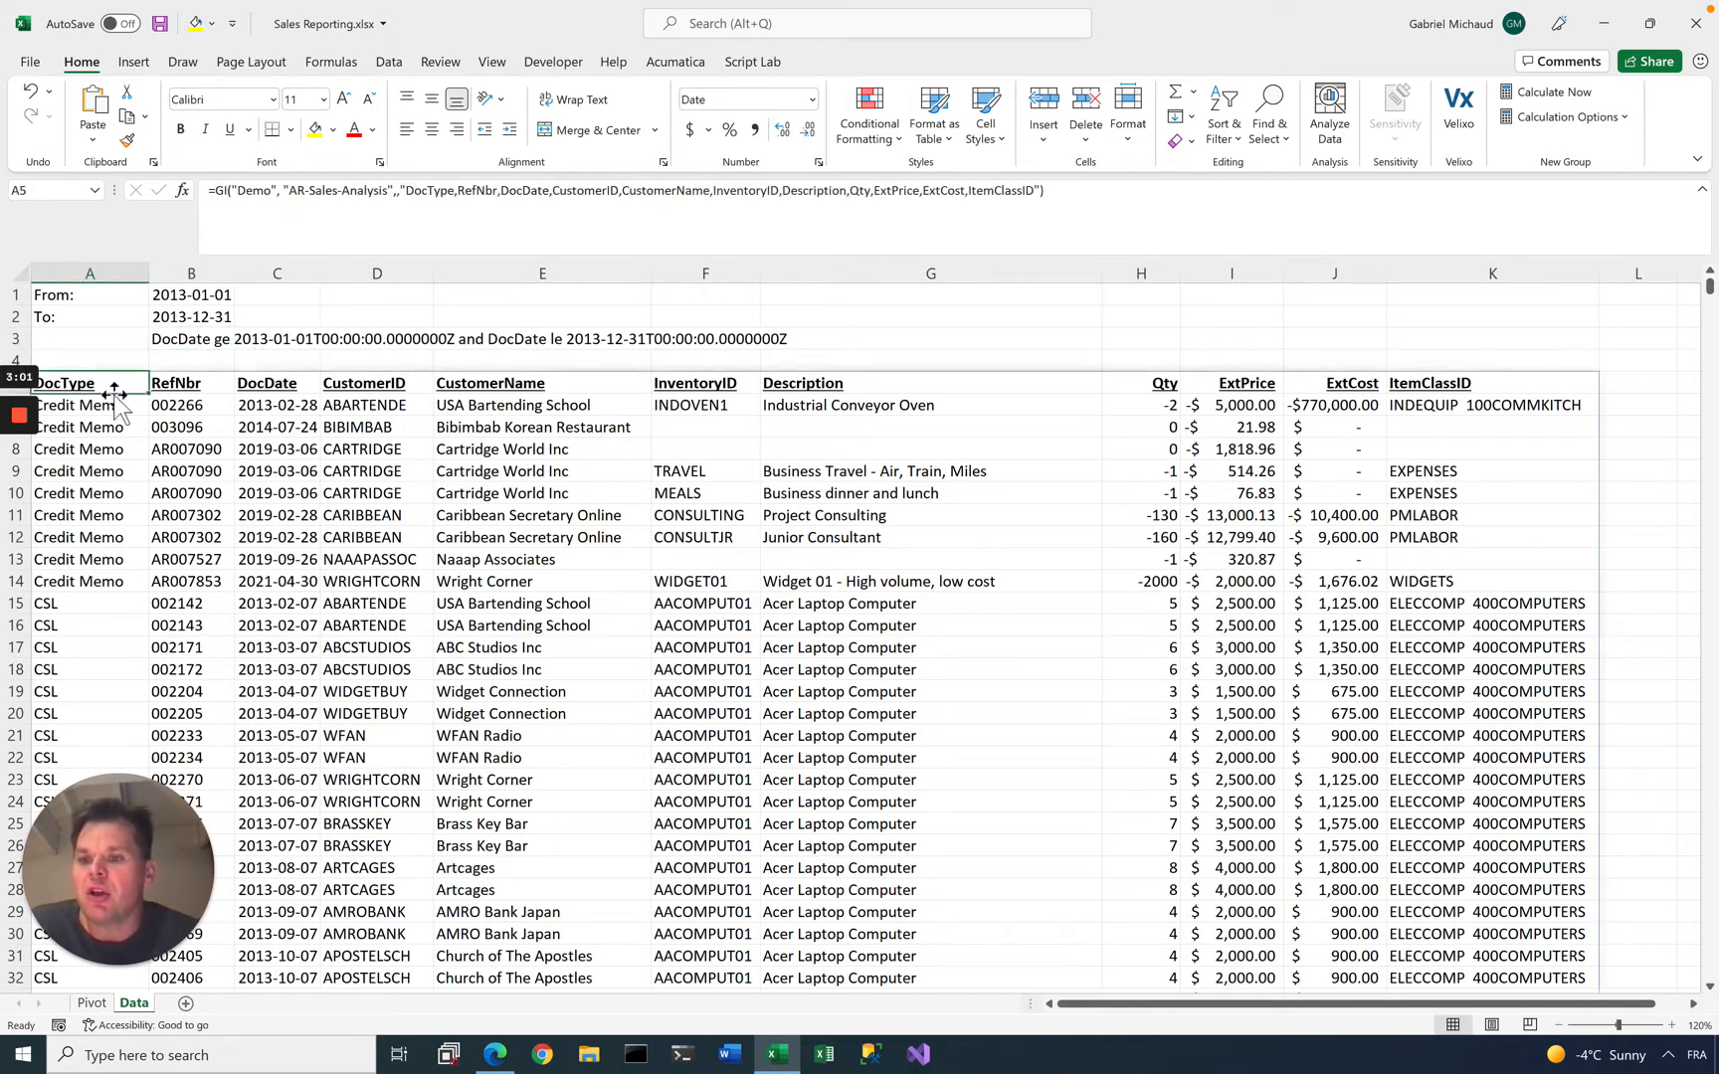
pyautogui.click(396, 191)
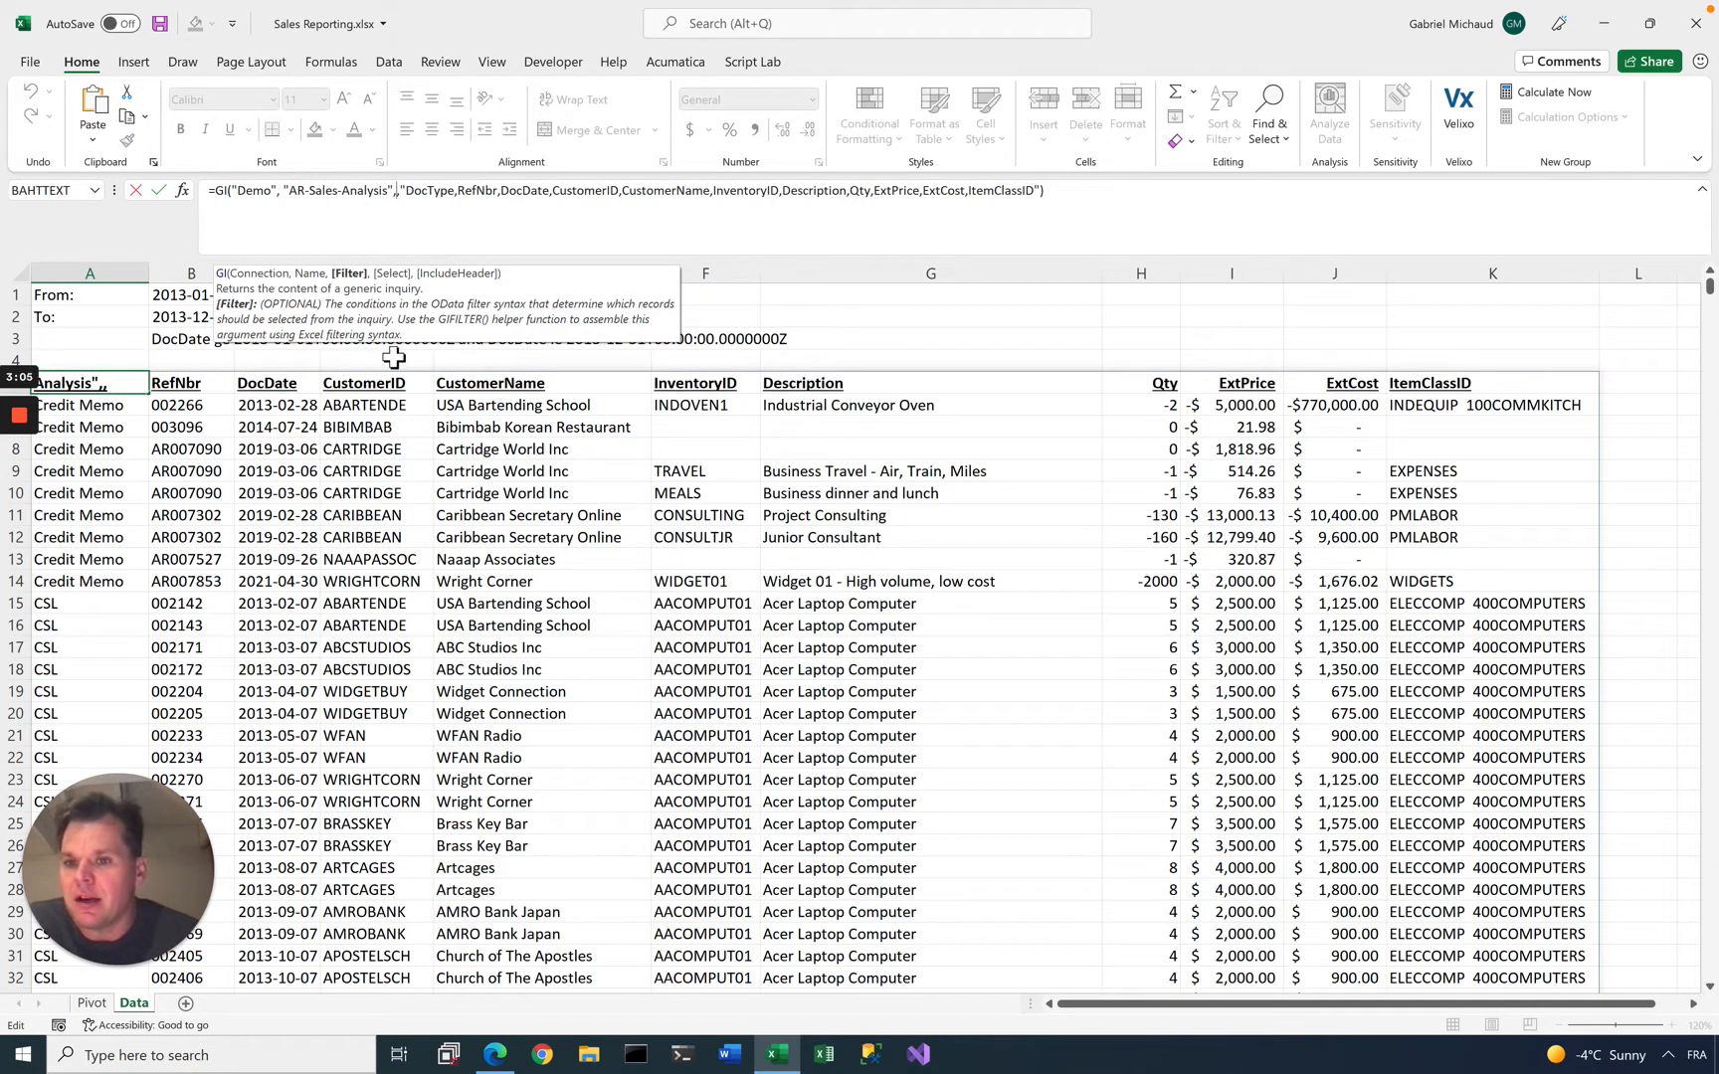
pyautogui.click(181, 339)
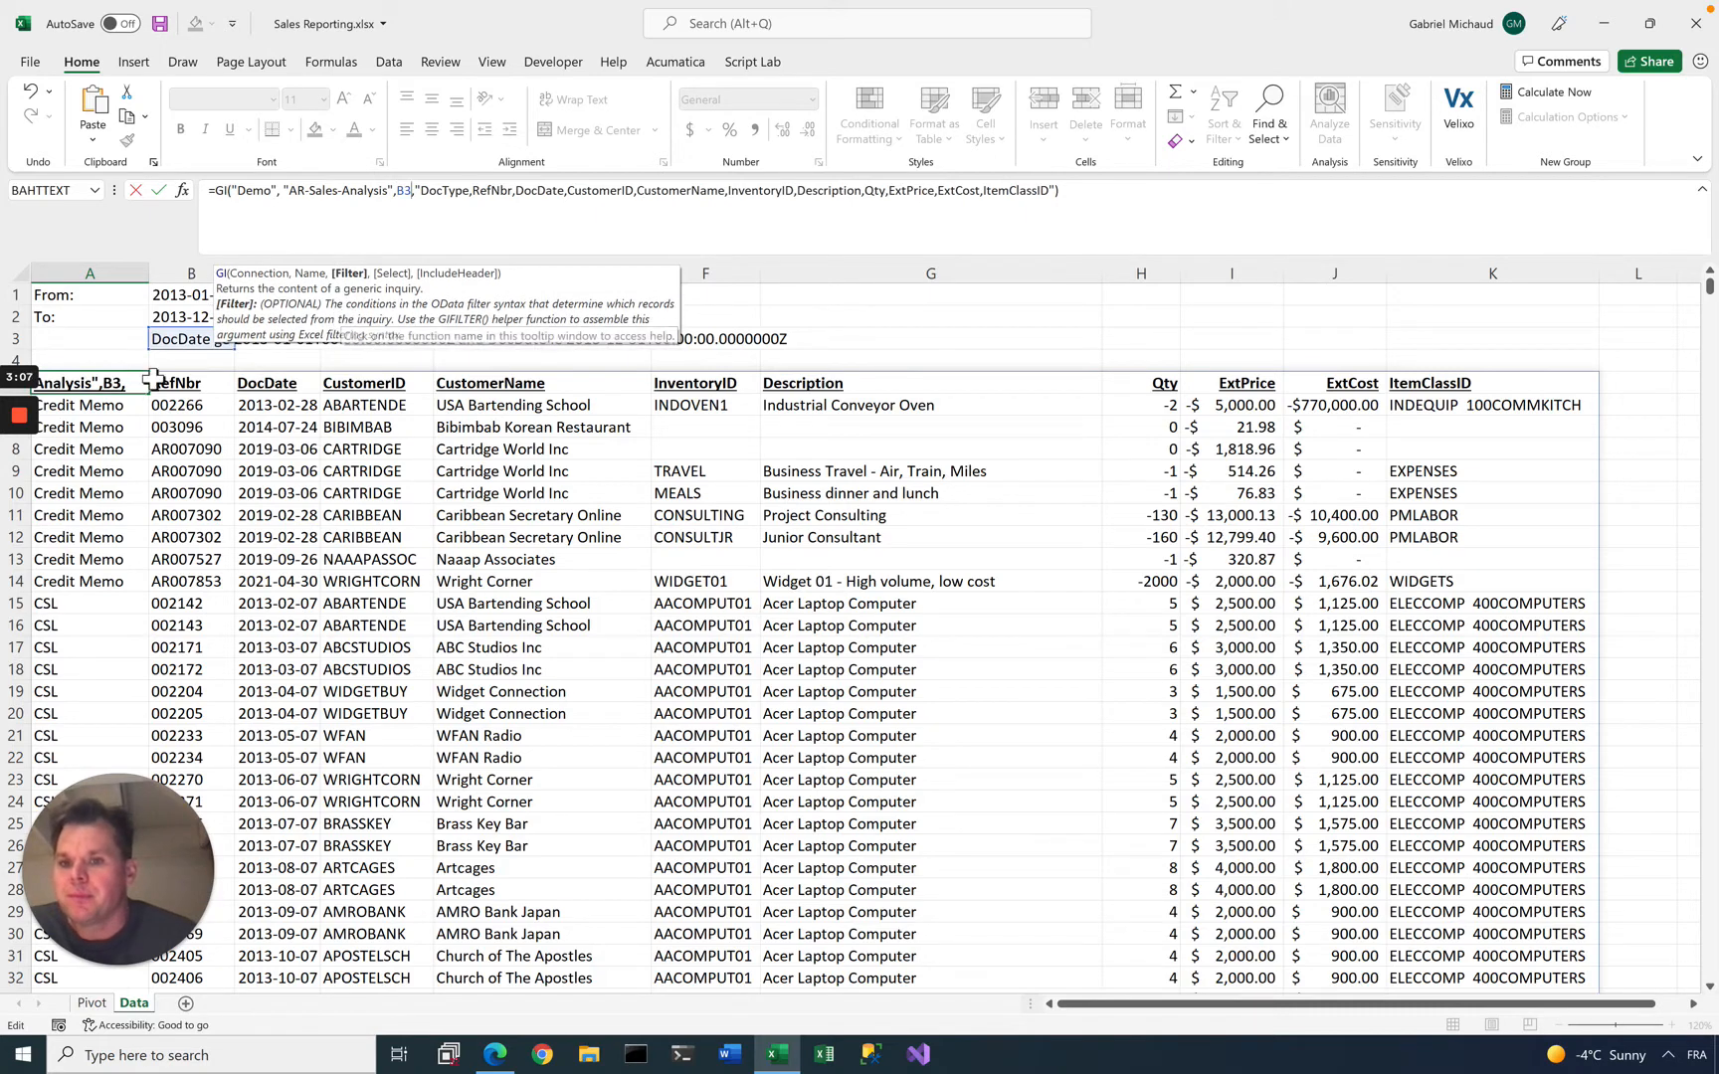
pyautogui.press('Return')
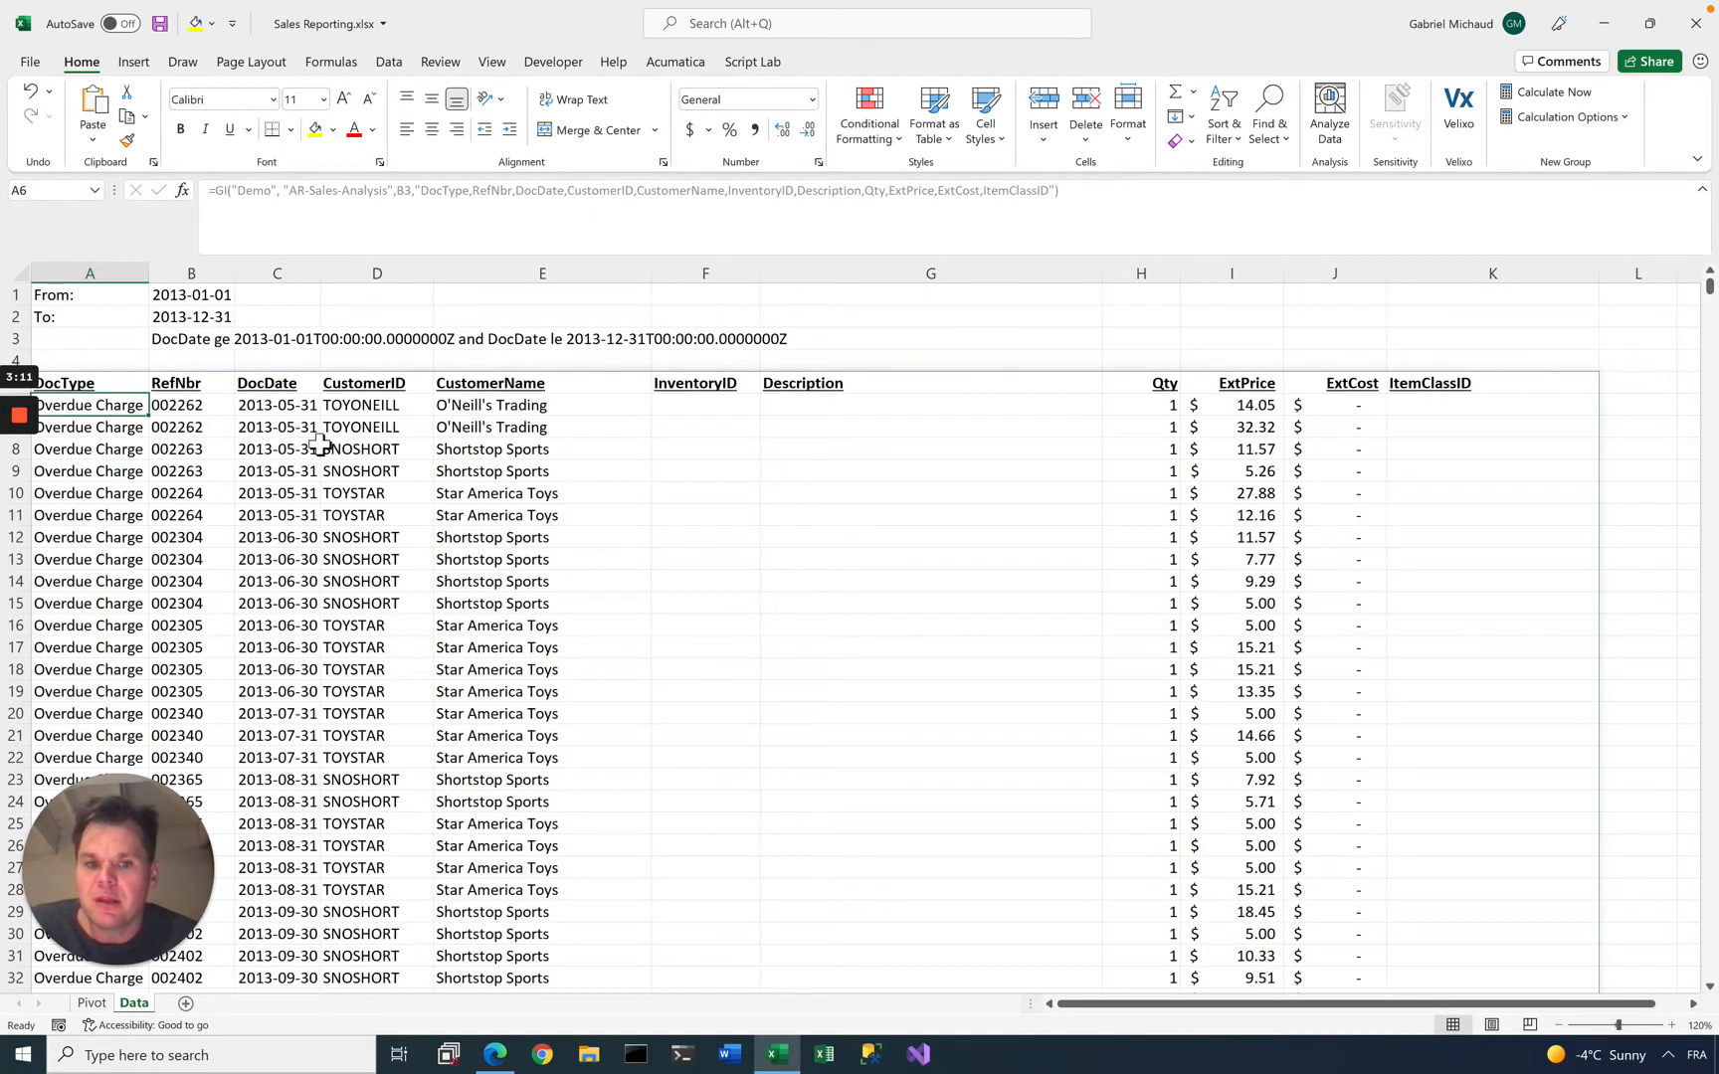
pyautogui.scroll(-20, 319, 445)
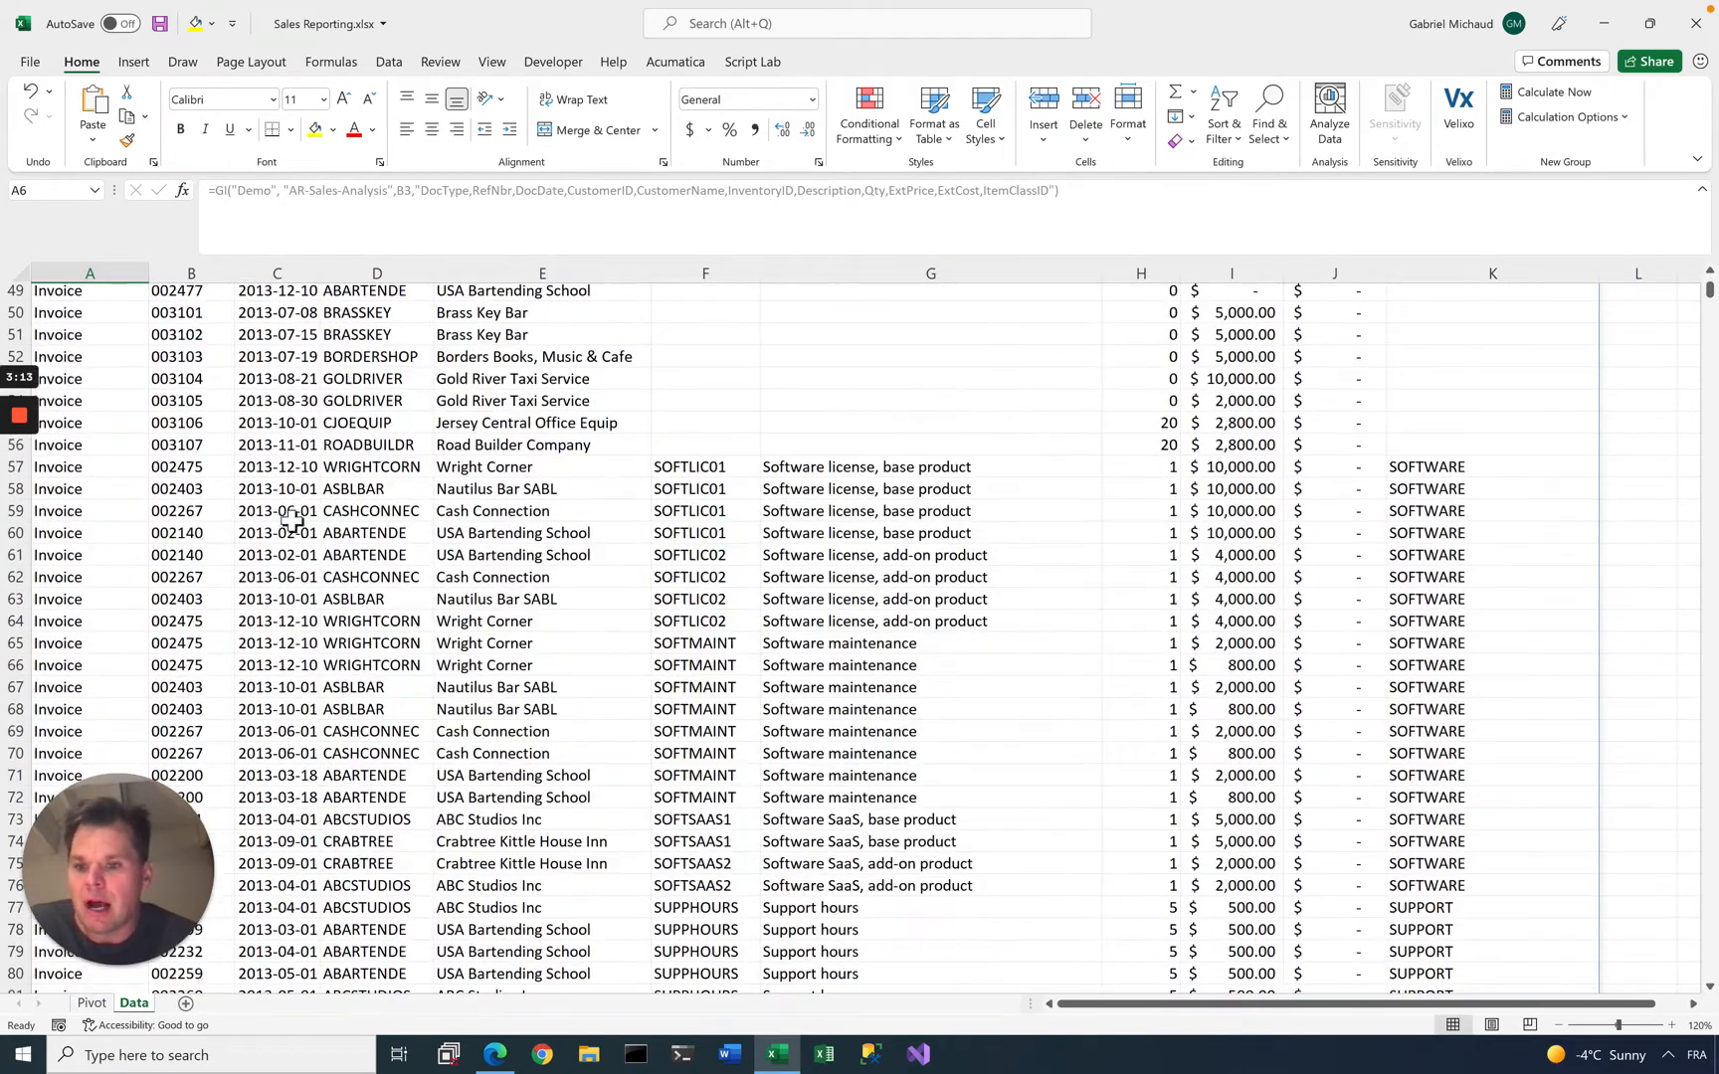
pyautogui.scroll(20, 278, 587)
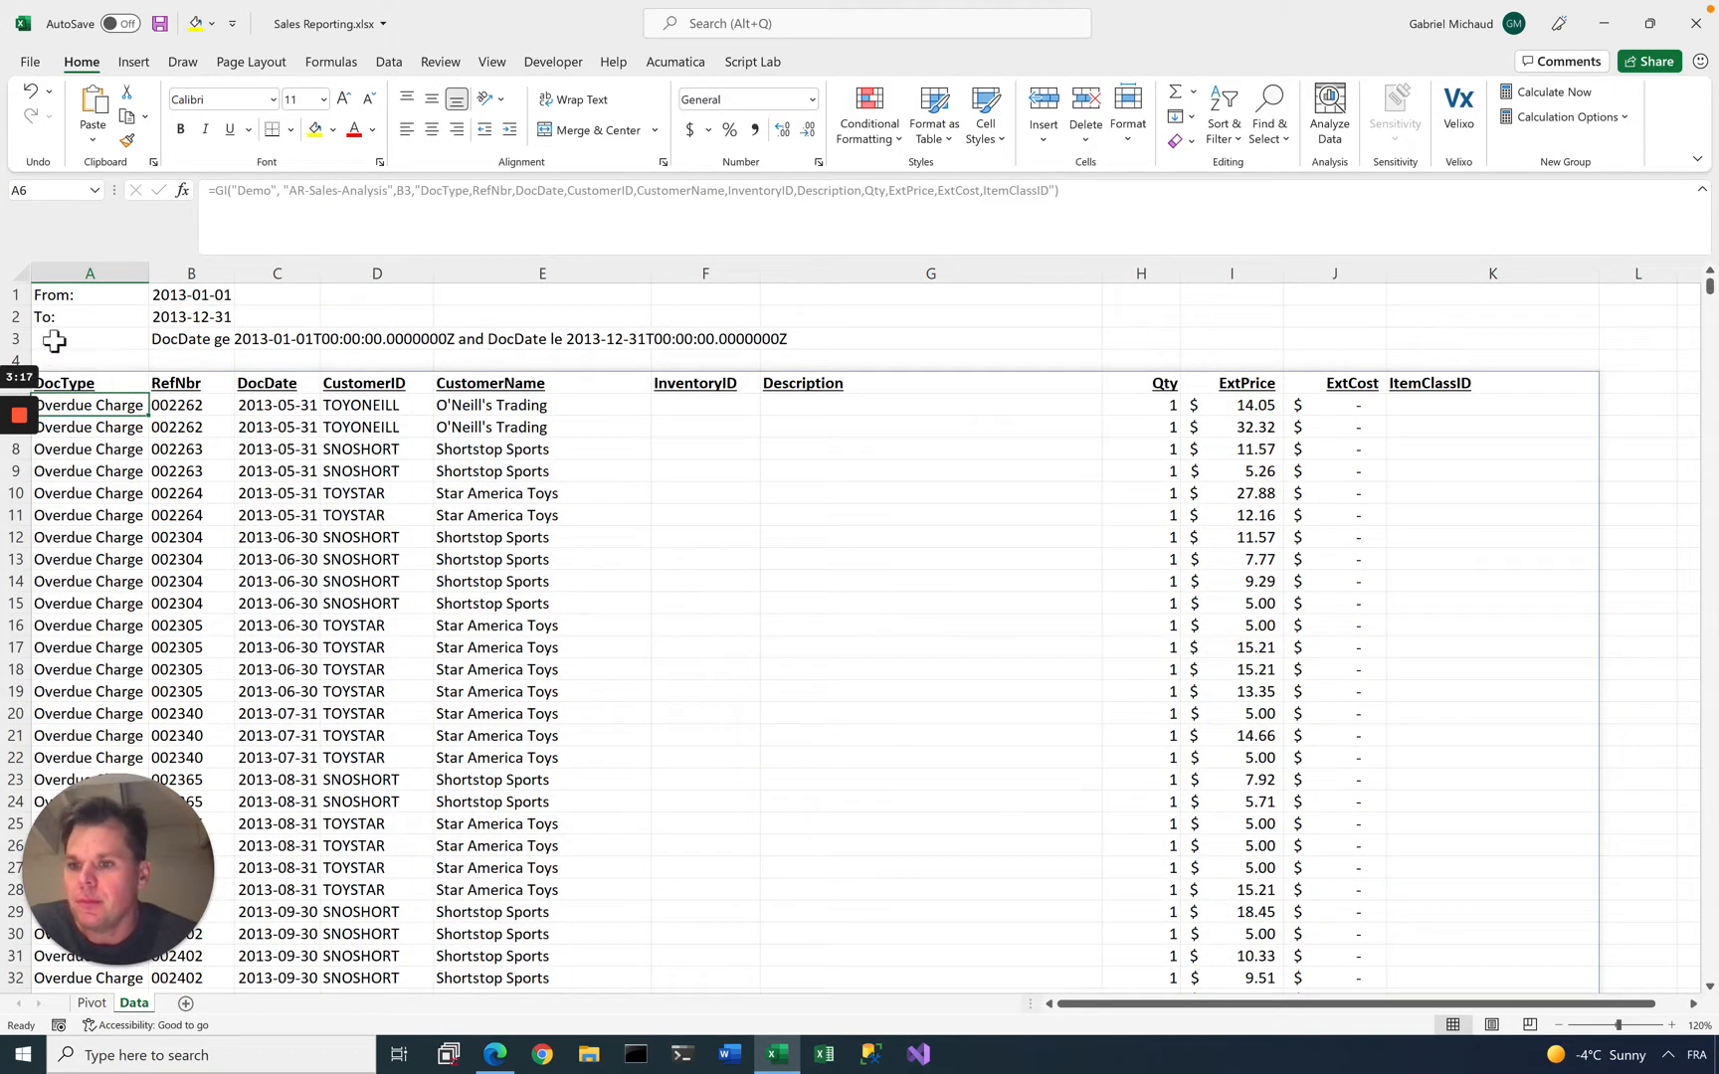
# Hide row 3, which holds the GIFILTER expression referenced by the GI formula
pyautogui.click(16, 339)
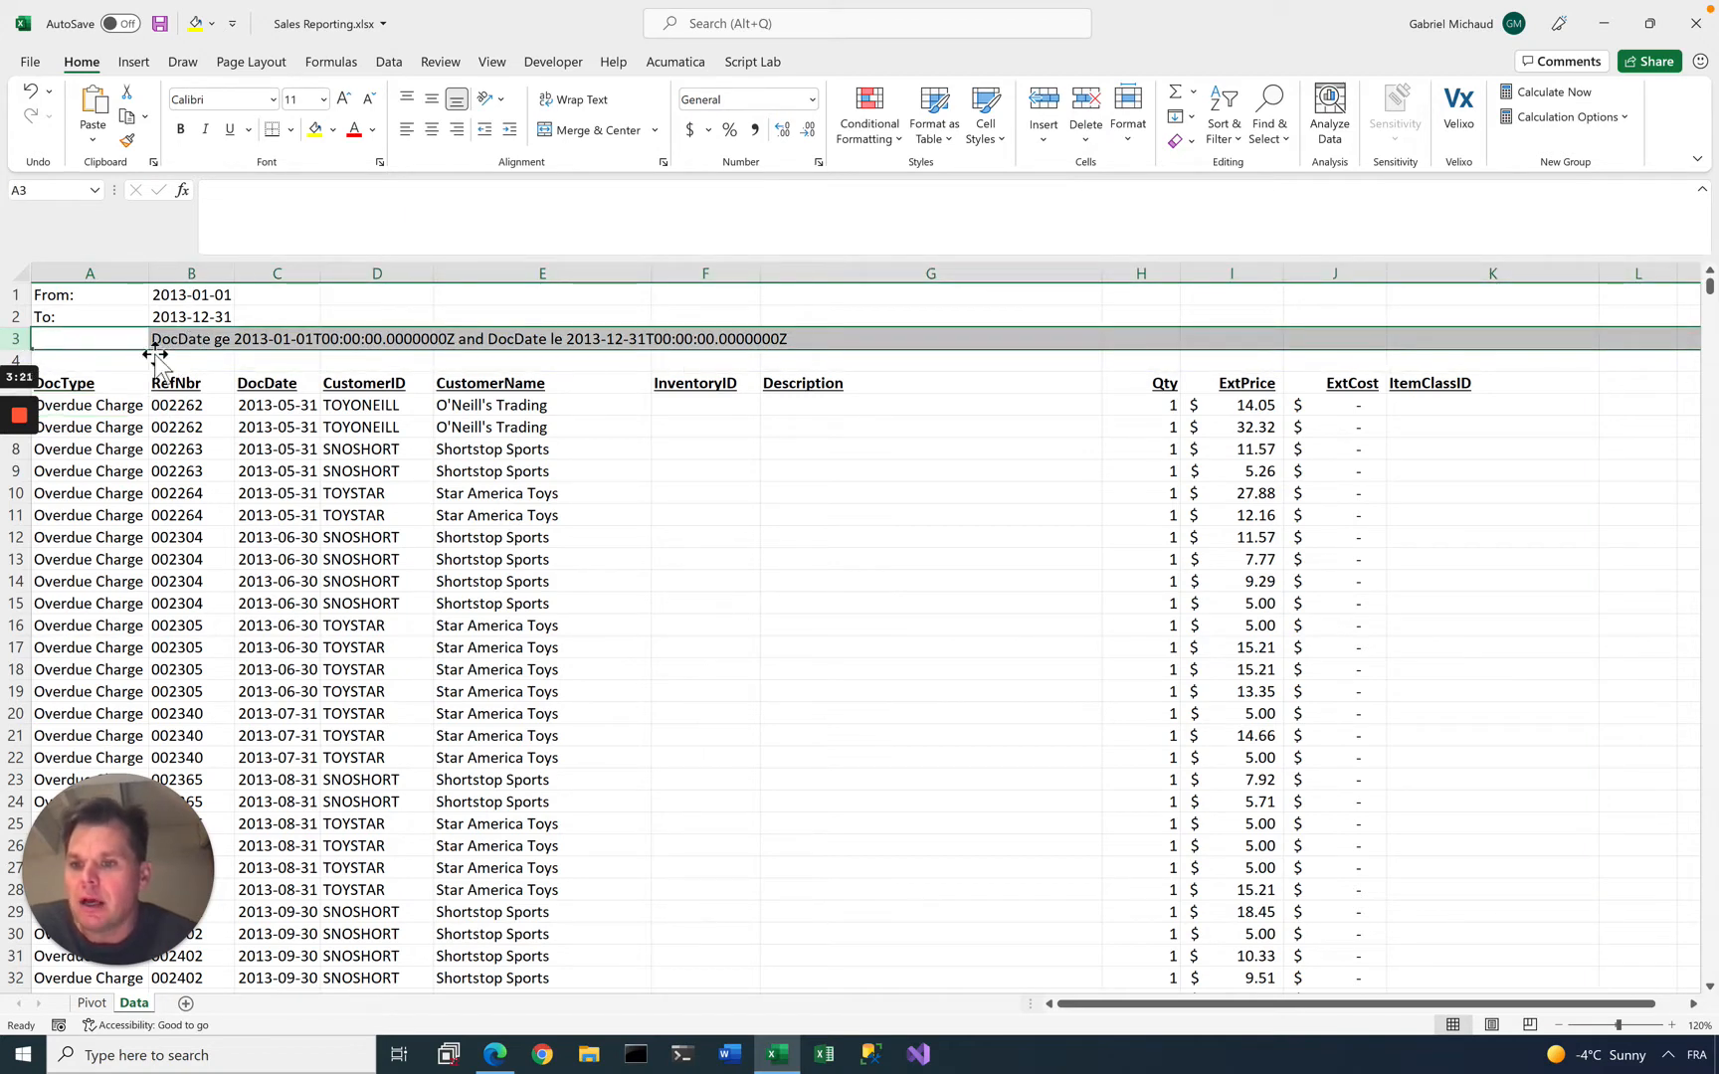
pyautogui.click(187, 340)
pyautogui.click(77, 389)
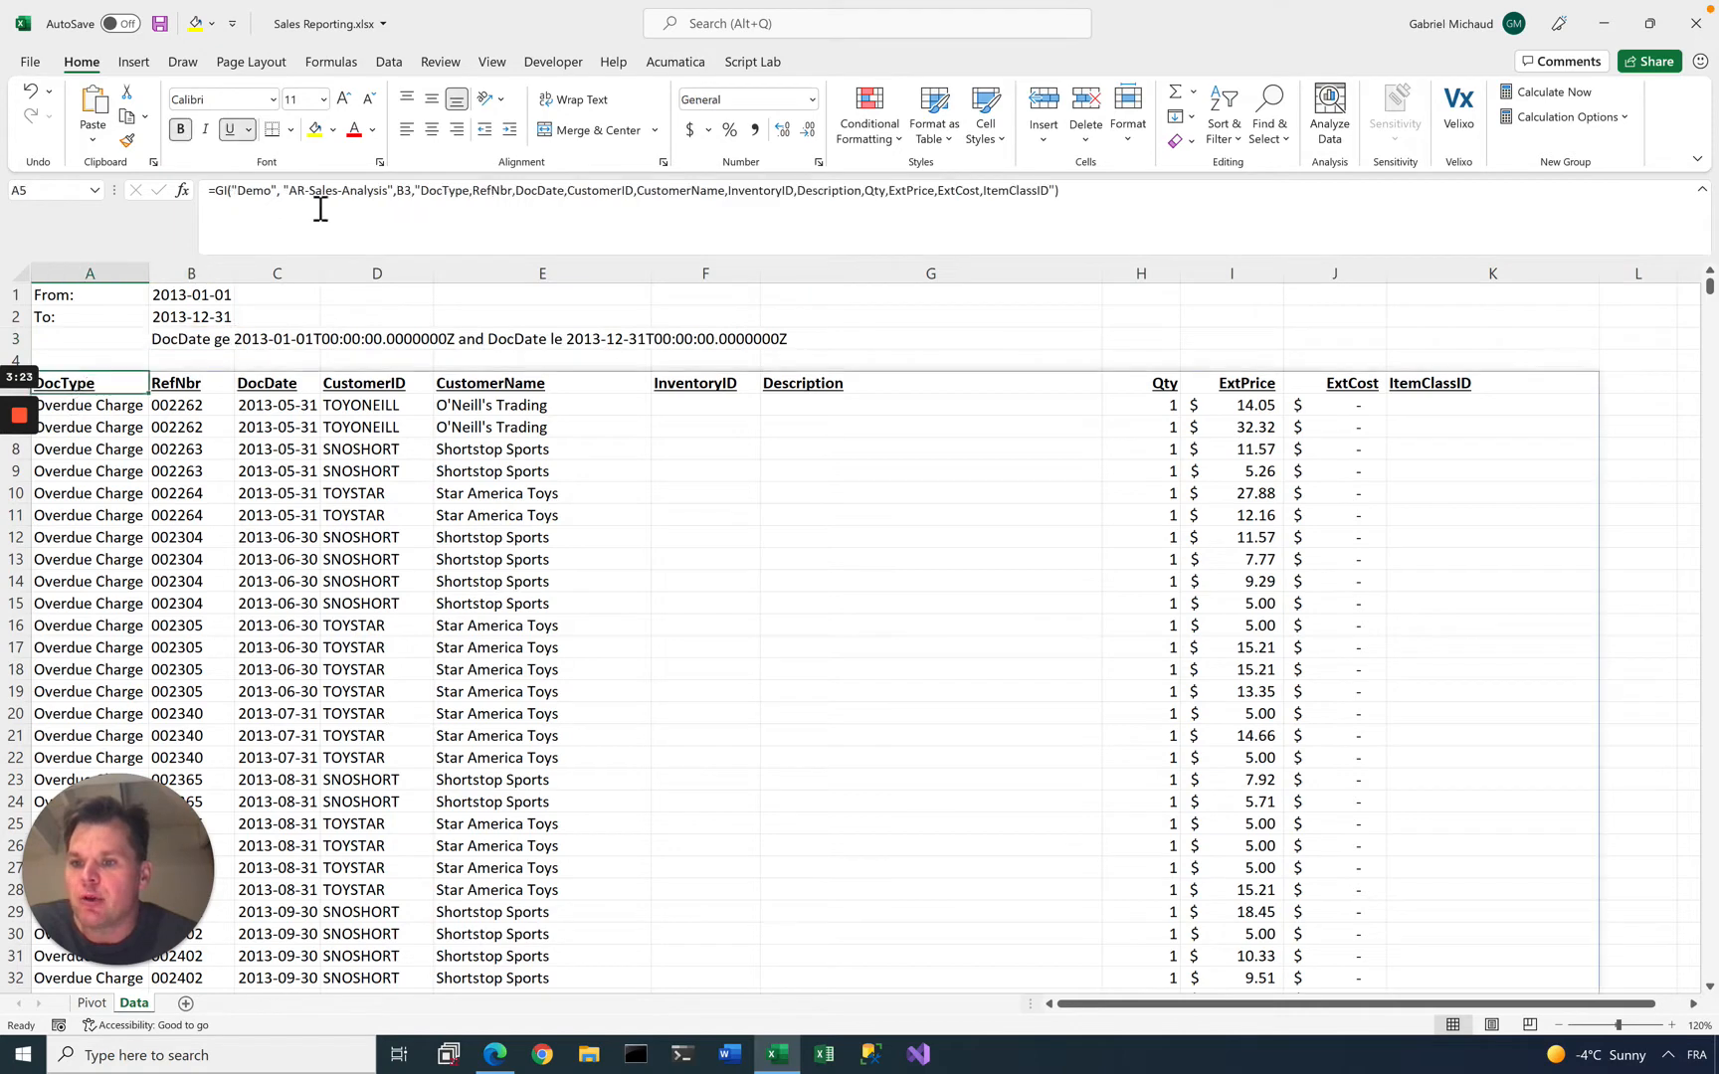
pyautogui.click(16, 338)
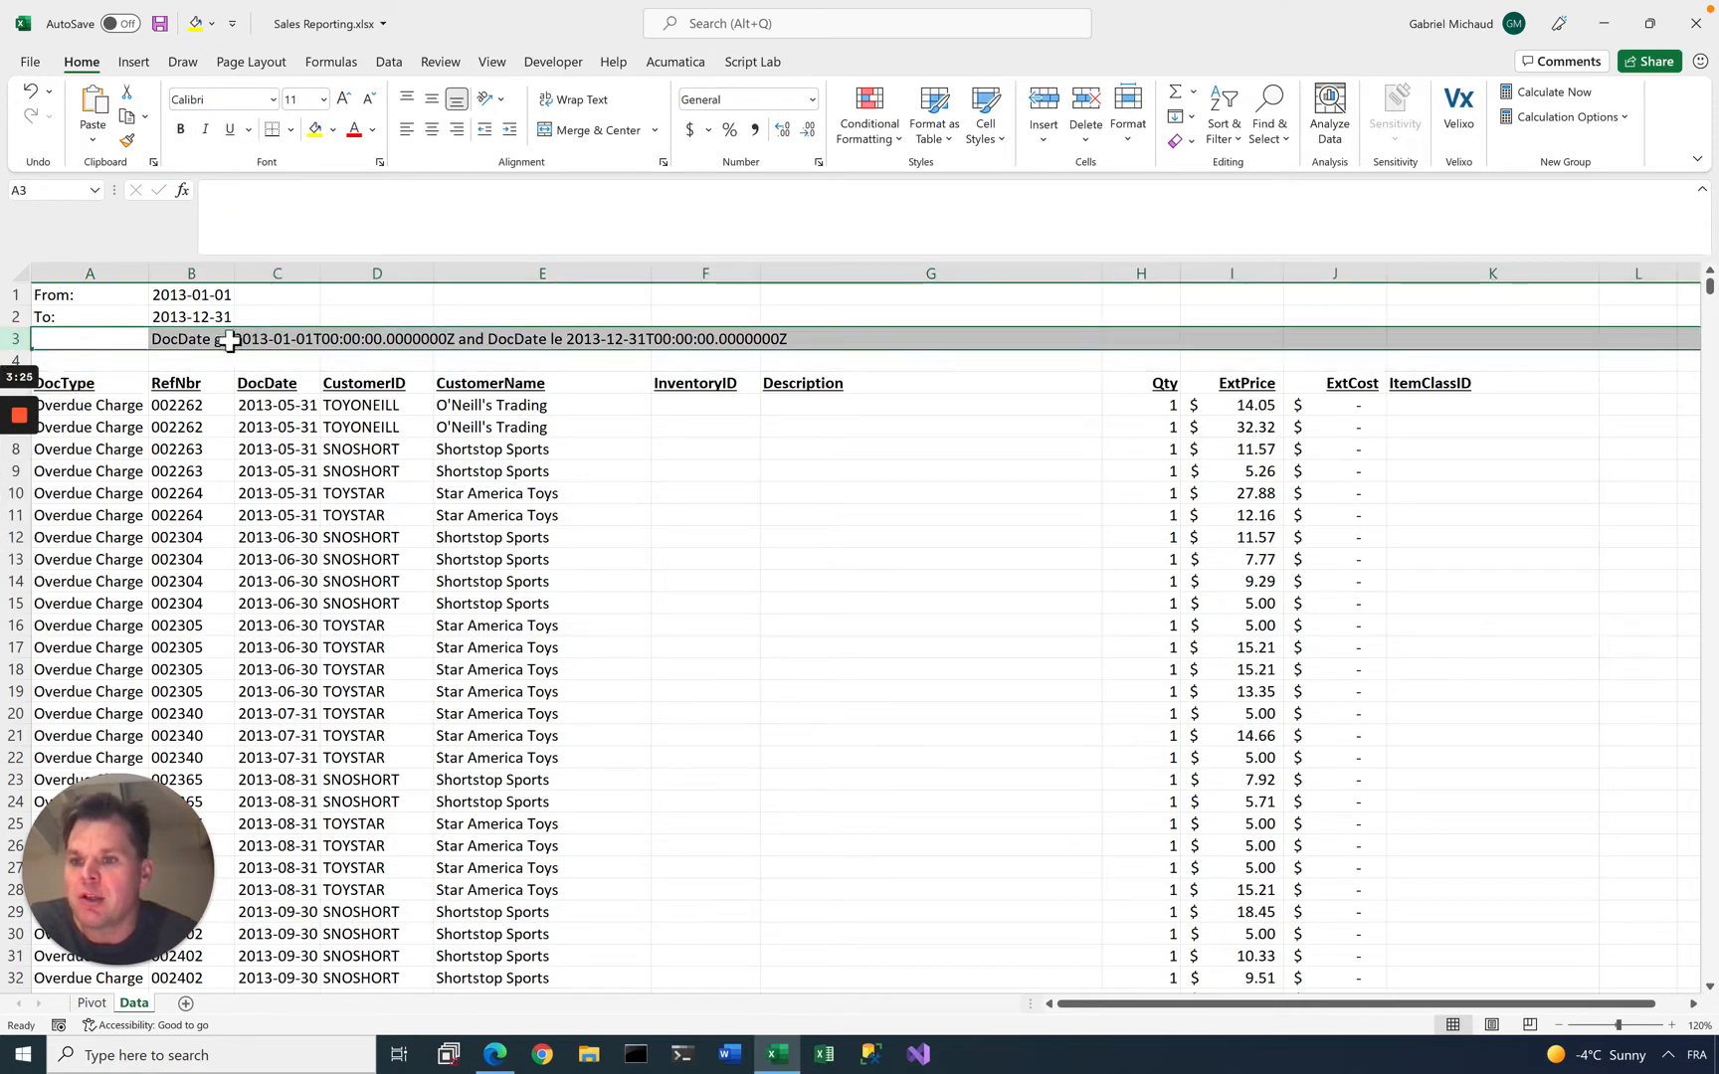
pyautogui.rightClick(24, 340)
pyautogui.click(66, 646)
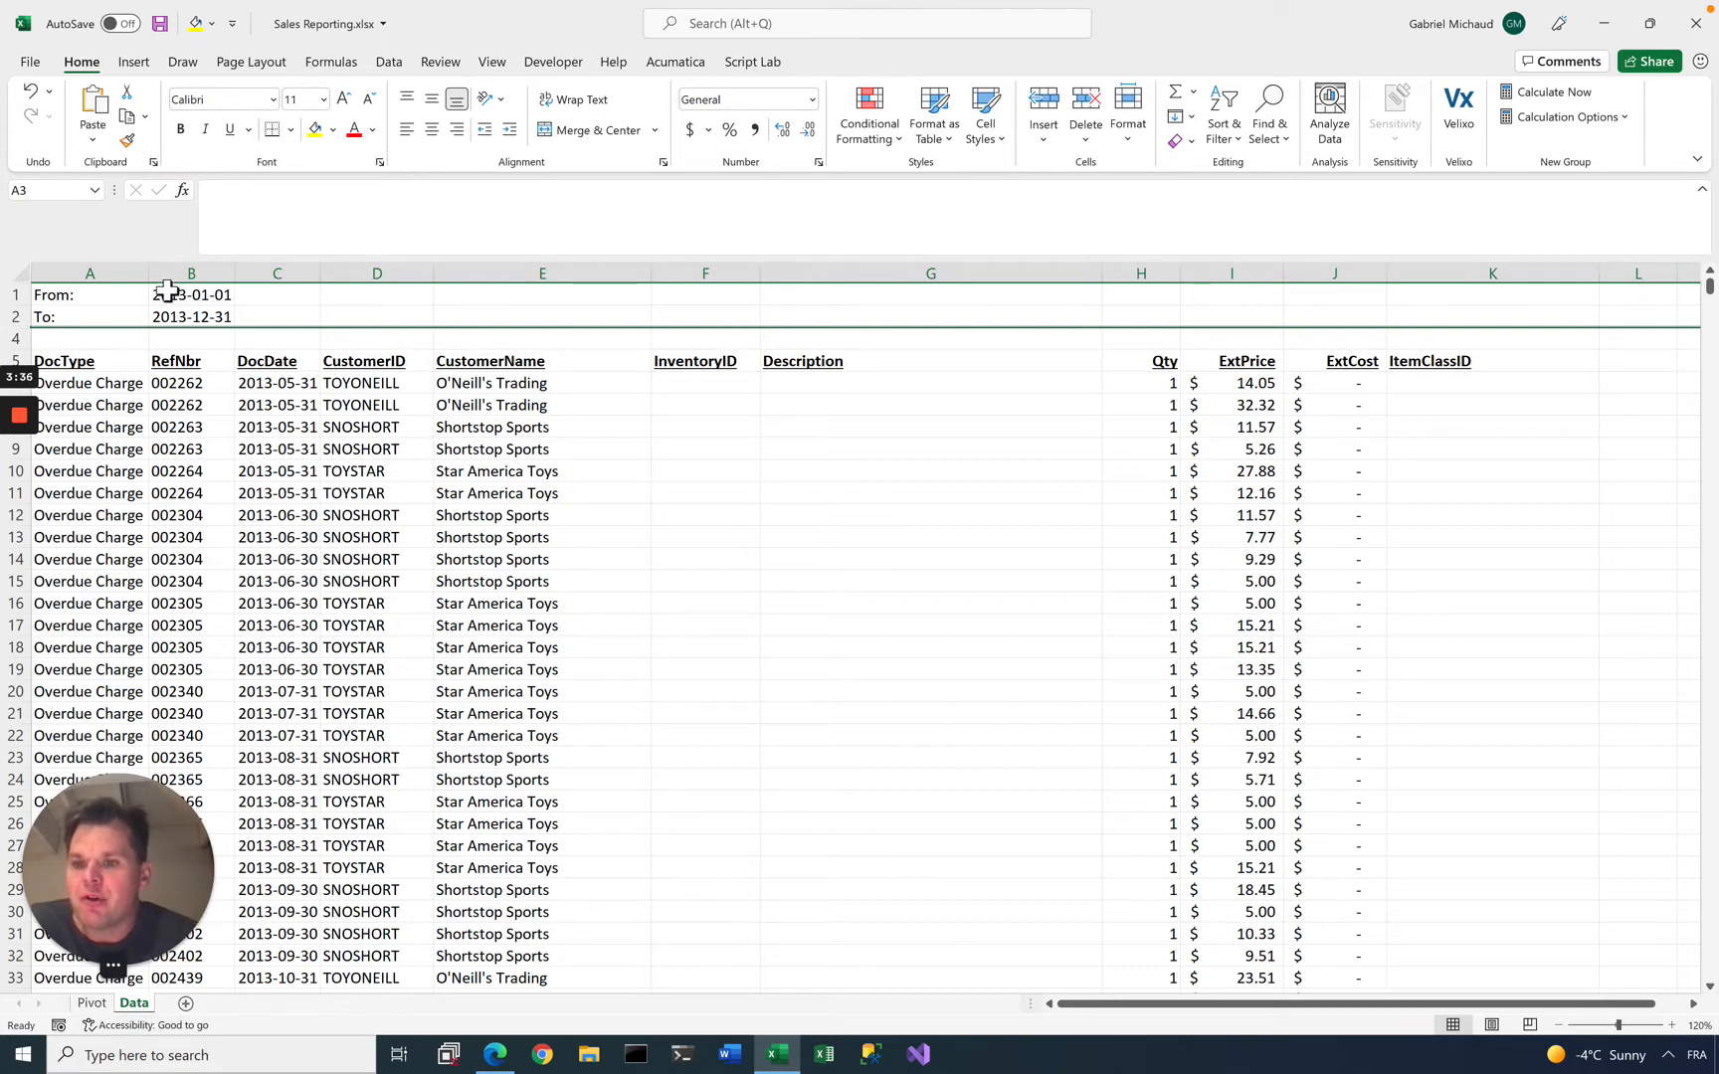
pyautogui.click(164, 294)
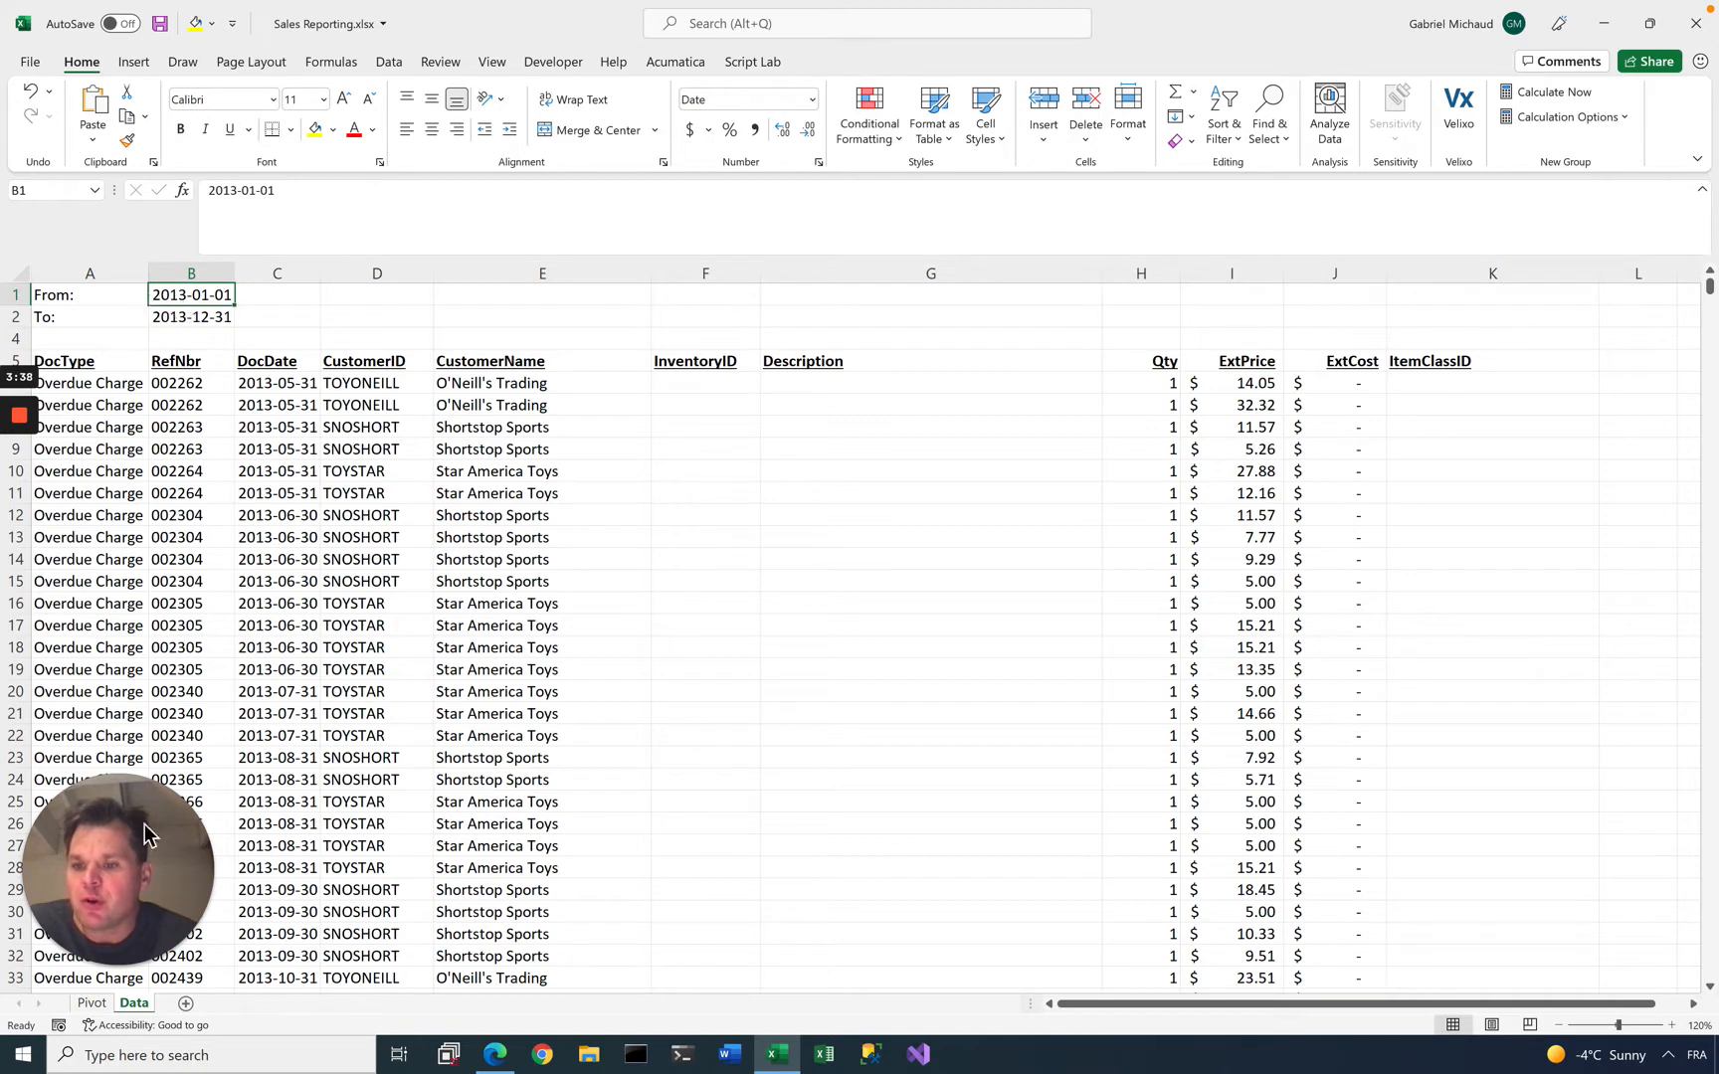
# Refresh the pivot table on the Pivot sheet and expand 2013 into its quarters
pyautogui.click(93, 1004)
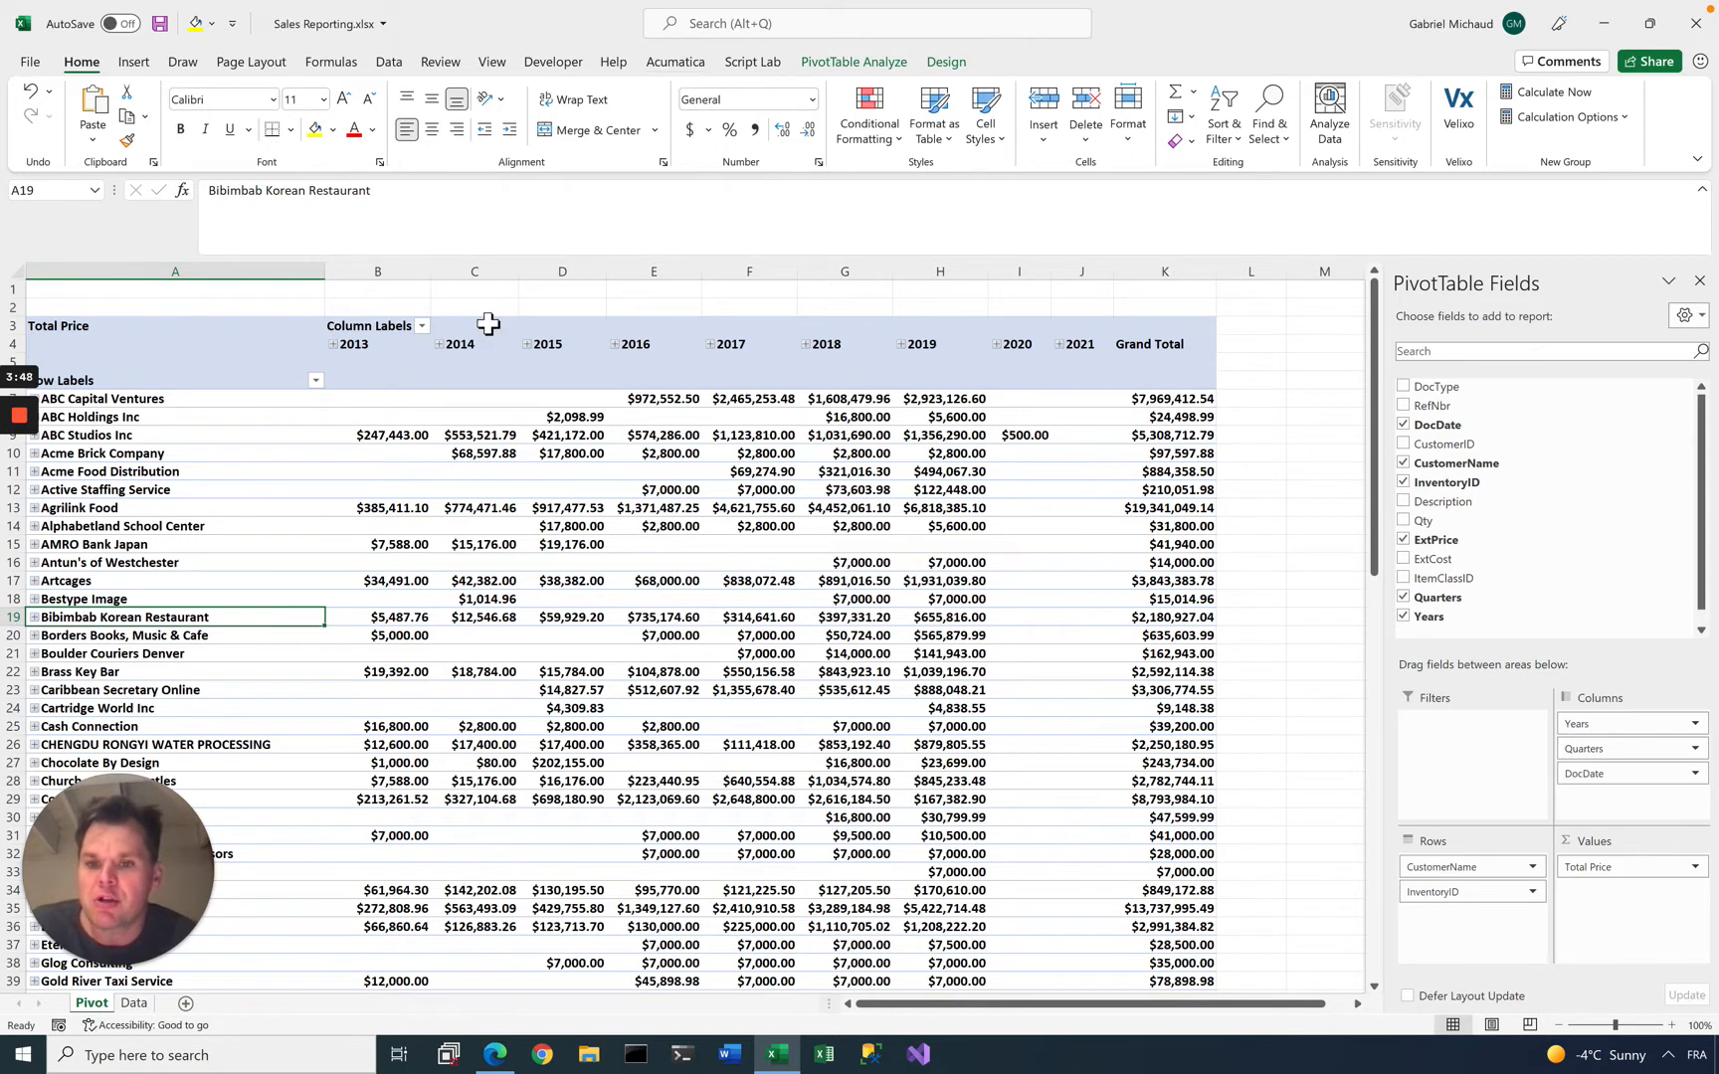
pyautogui.rightClick(411, 437)
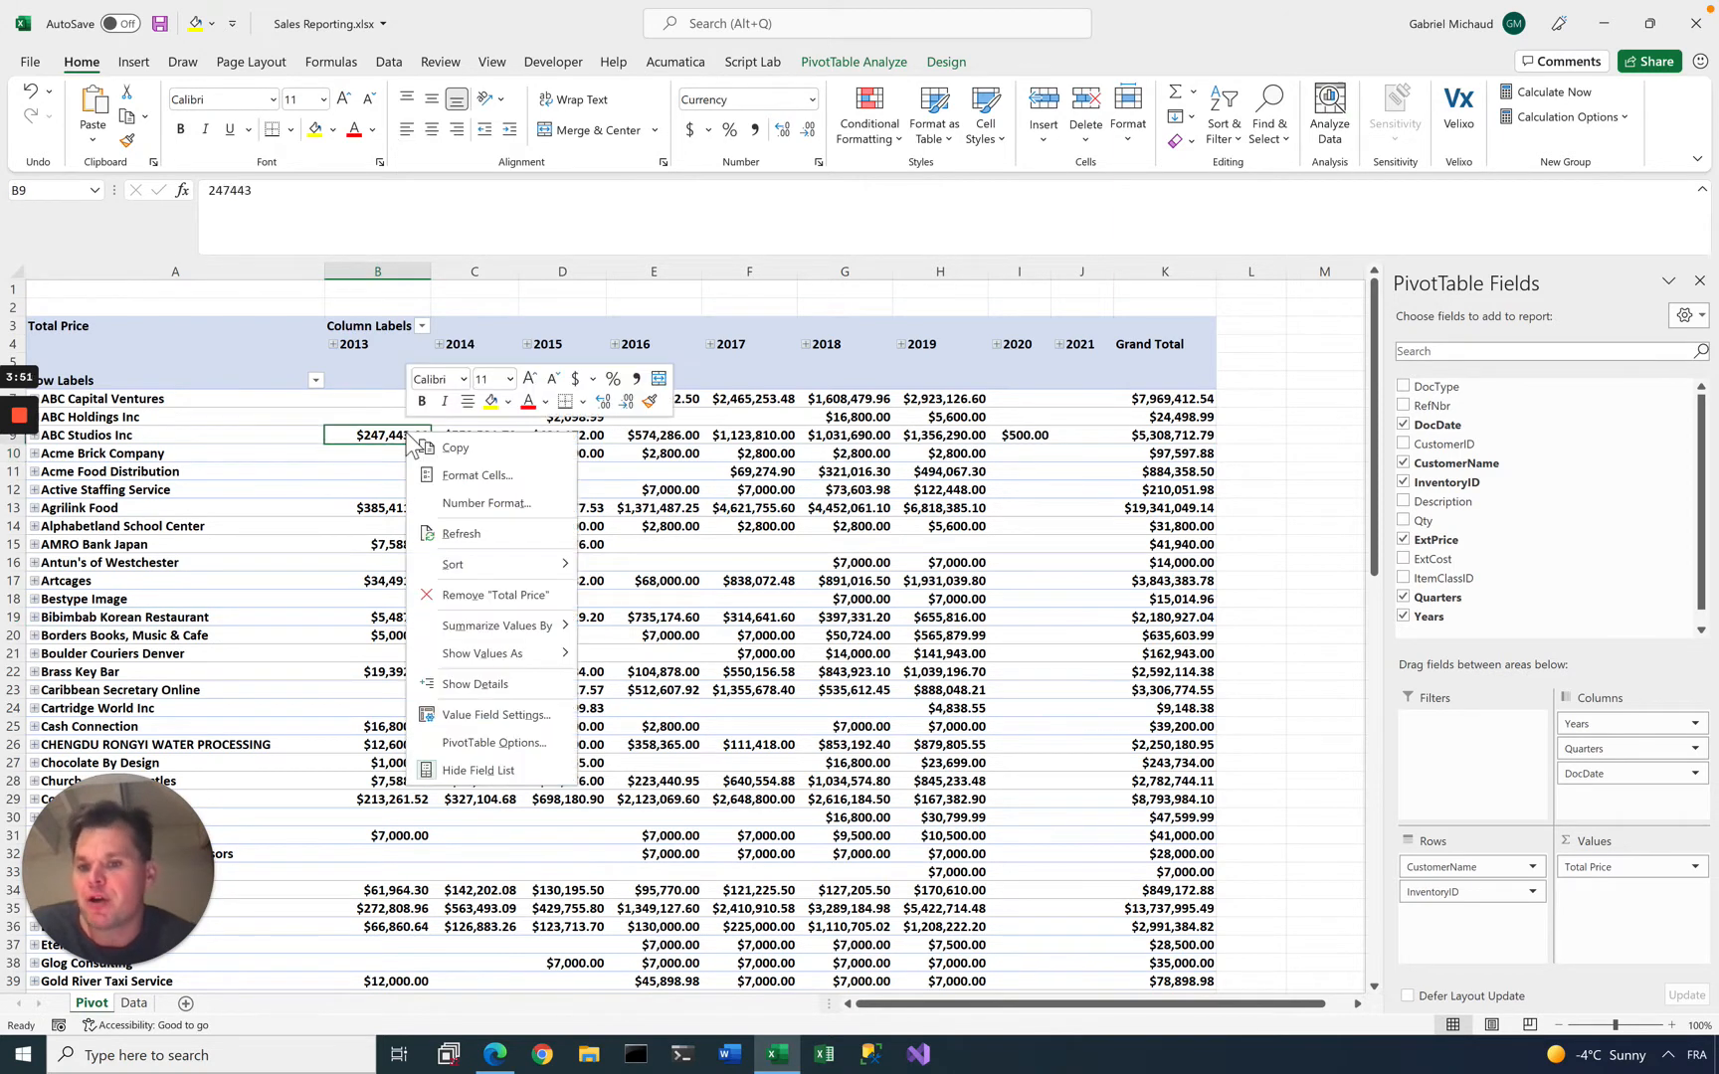
pyautogui.click(445, 538)
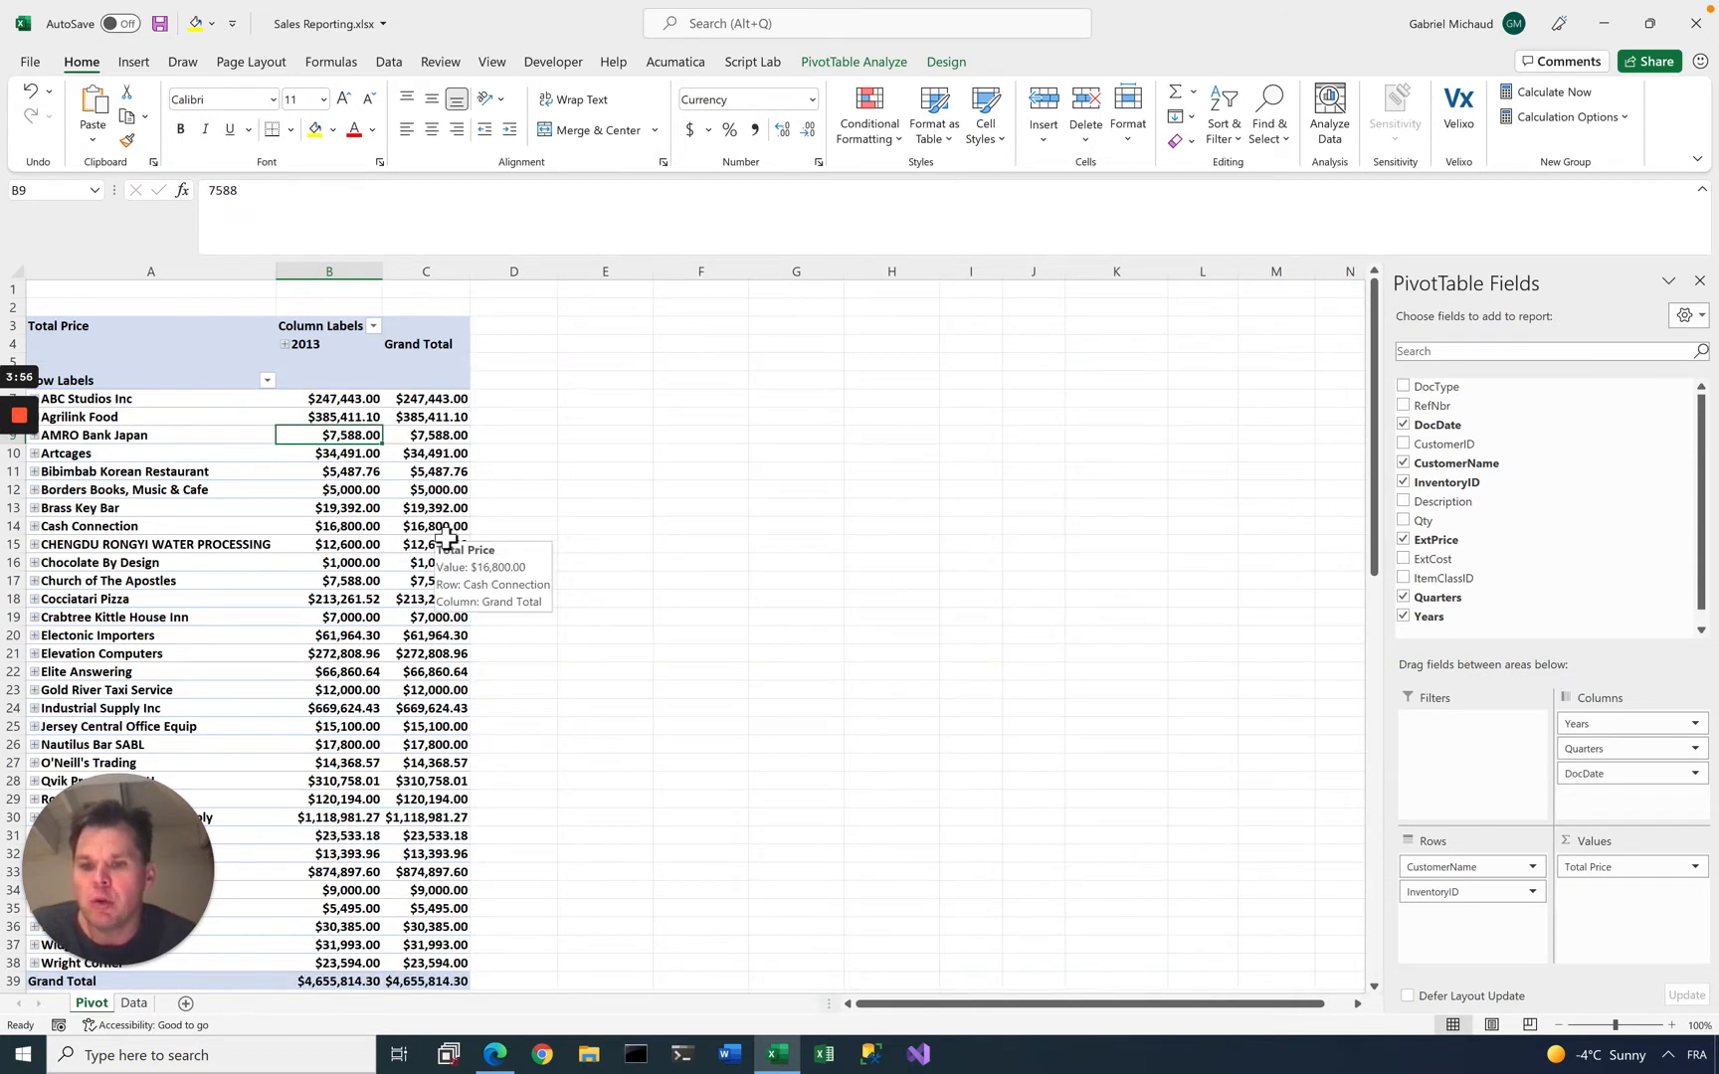
pyautogui.click(286, 344)
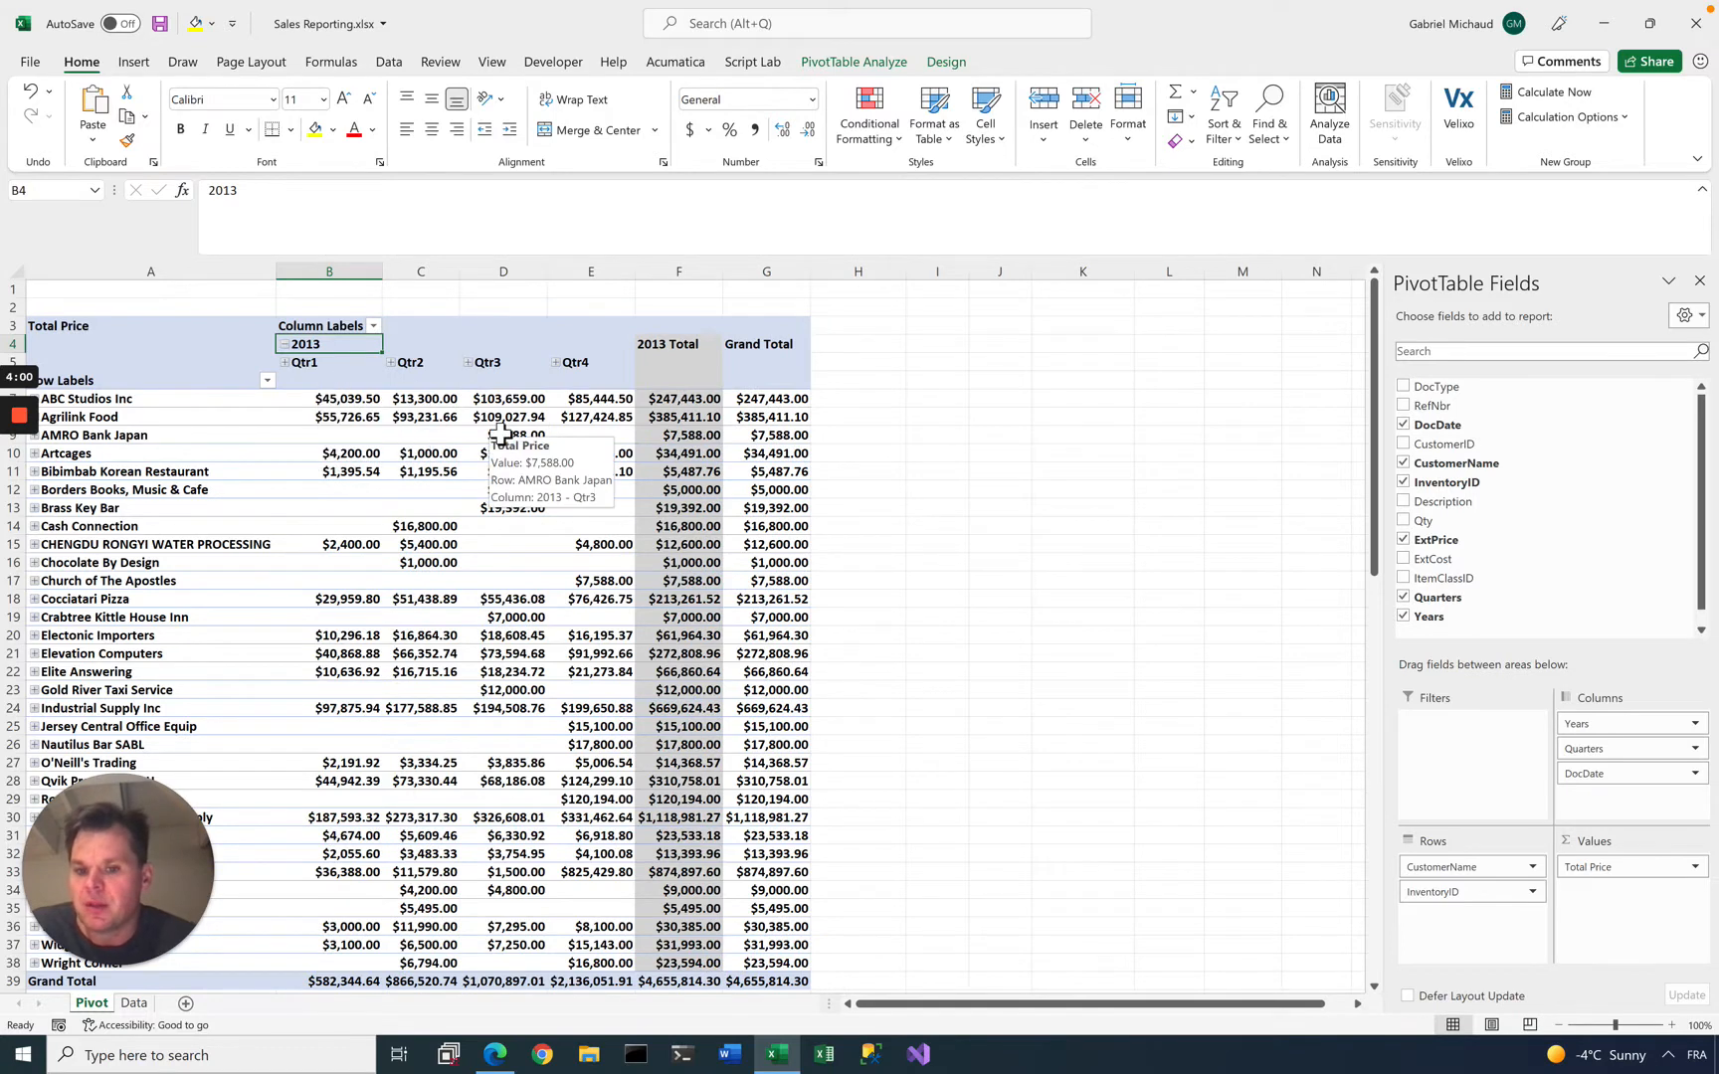
# Check the DocDate column on the Data sheet and view Brass Key Bar's inventory breakdown on the Pivot sheet
pyautogui.click(137, 1007)
pyautogui.click(276, 360)
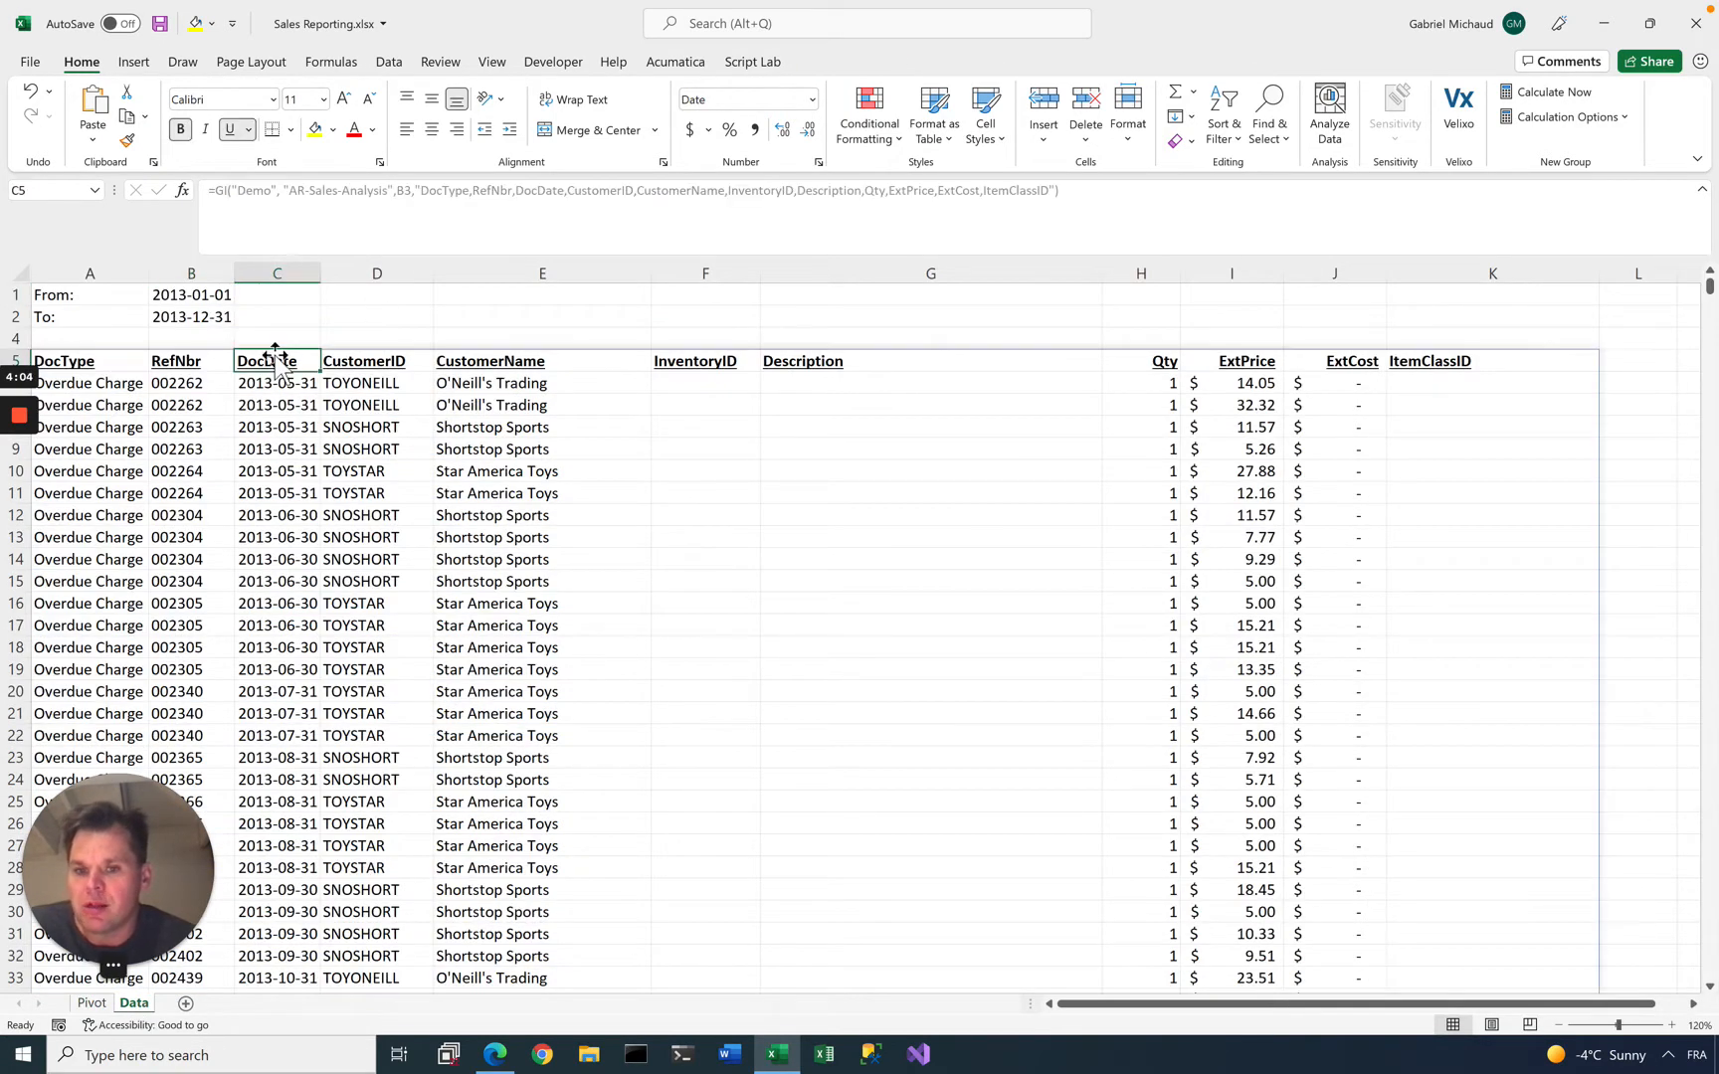
pyautogui.click(92, 1003)
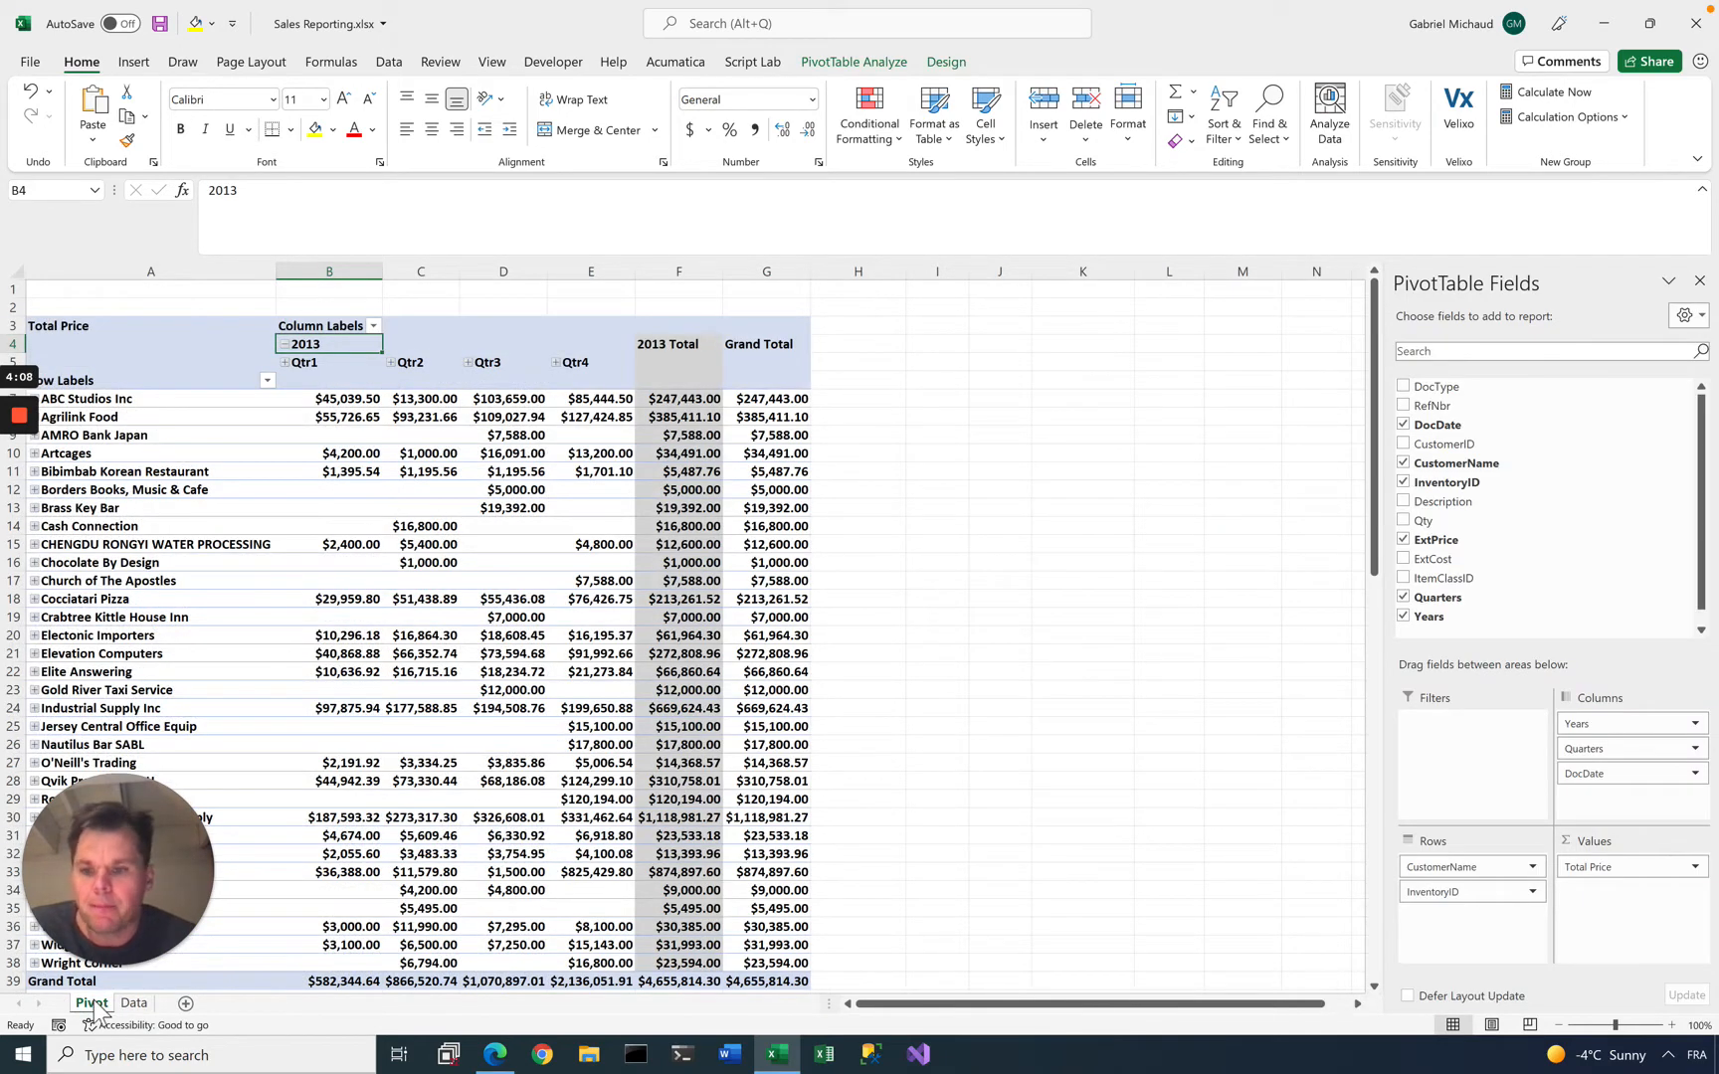
pyautogui.doubleClick(40, 511)
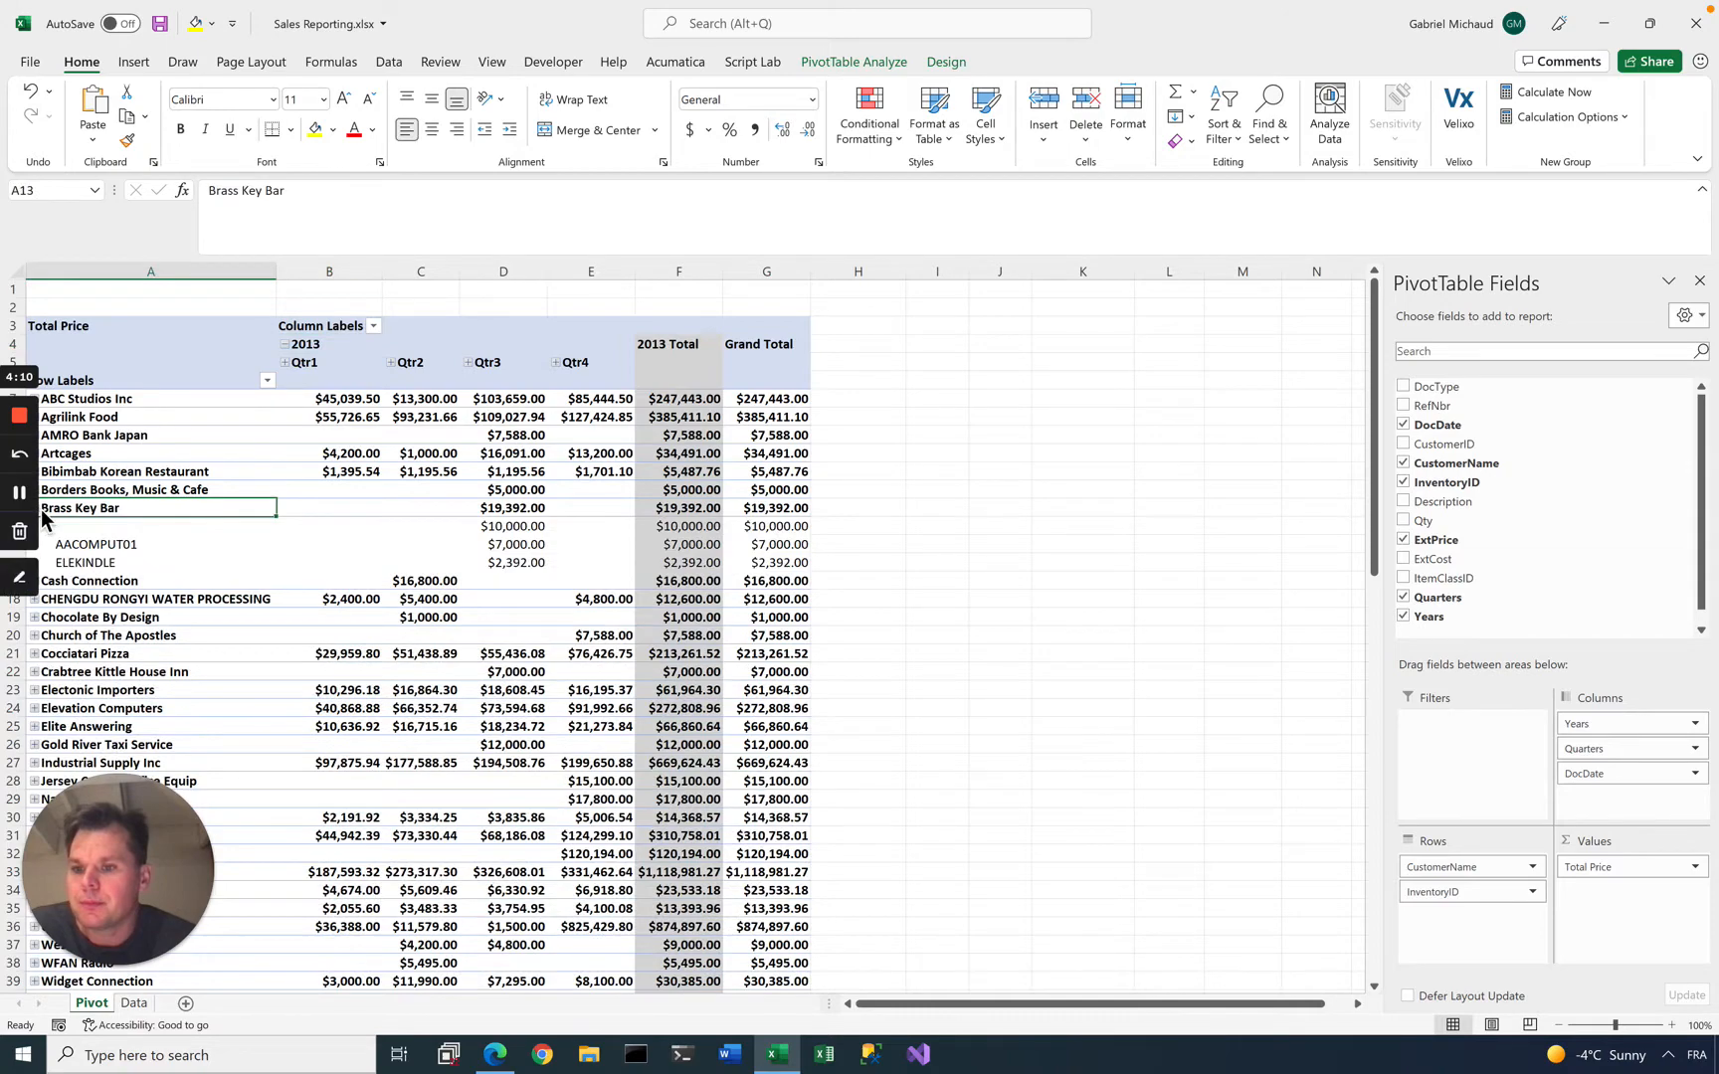
pyautogui.click(40, 512)
pyautogui.doubleClick(41, 512)
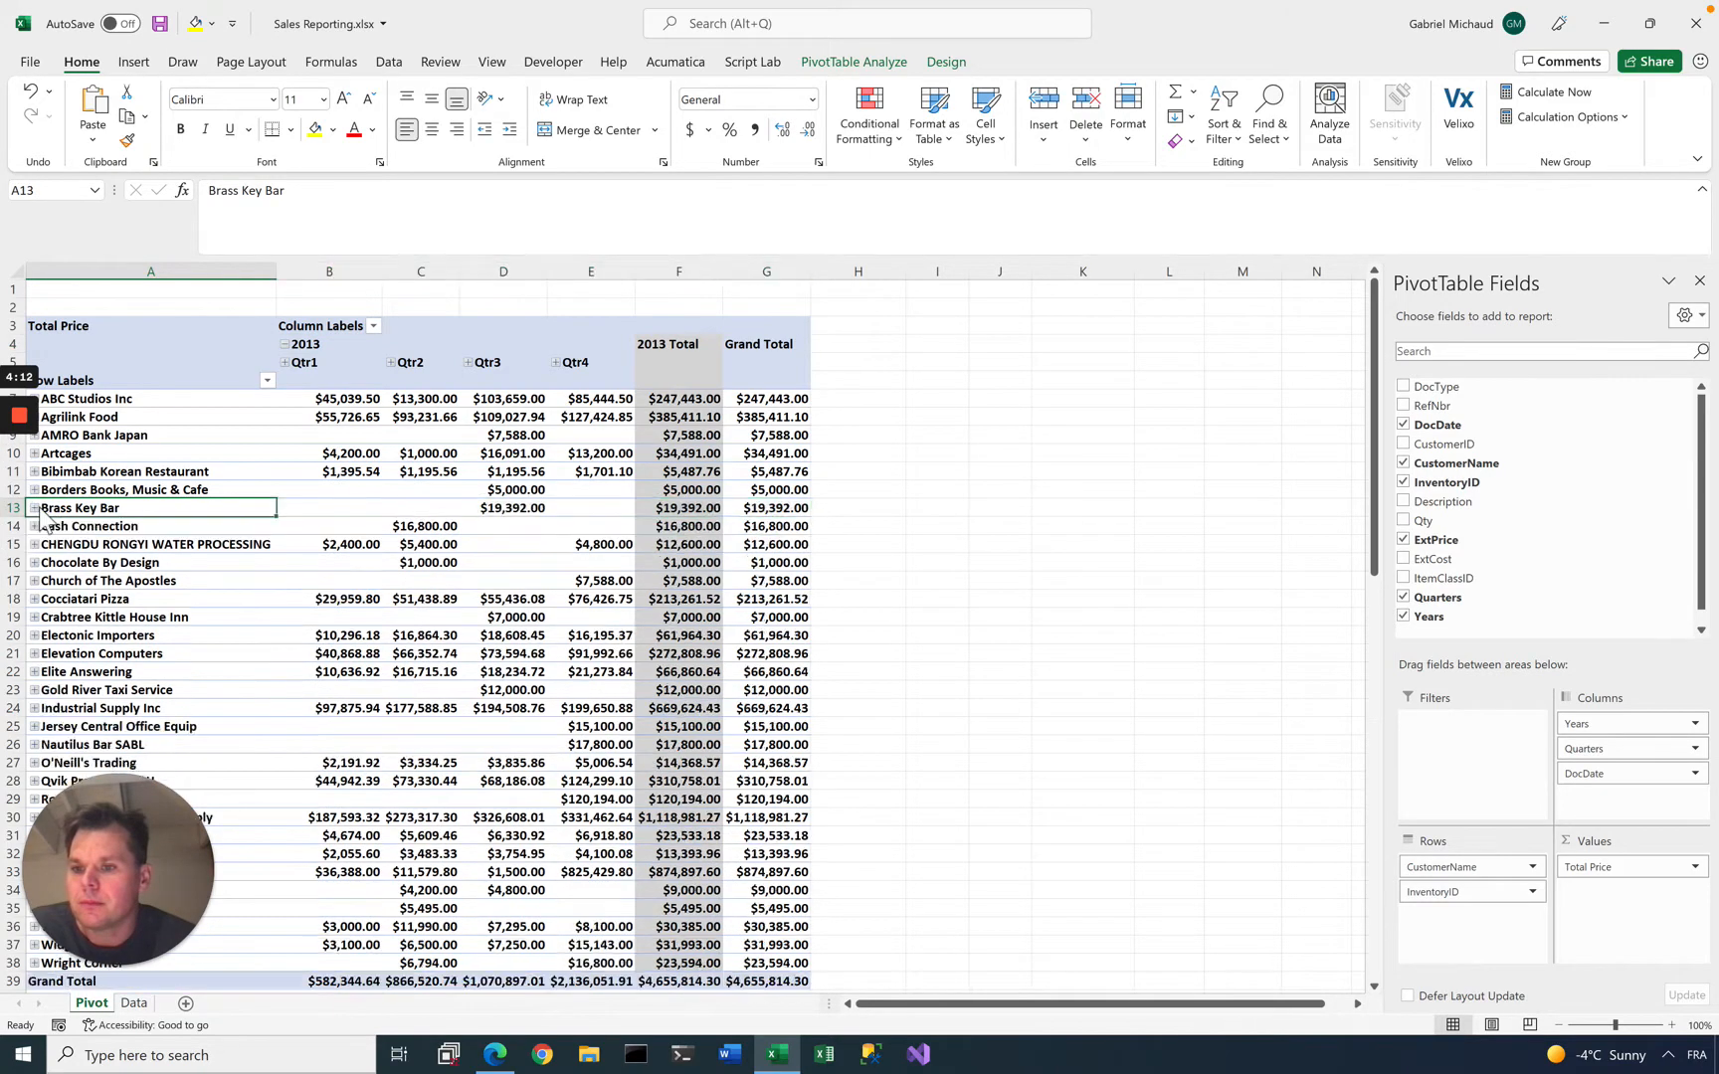
# Insert a row above the From date on the Data sheet and label A1 "Customer:"
pyautogui.click(133, 1003)
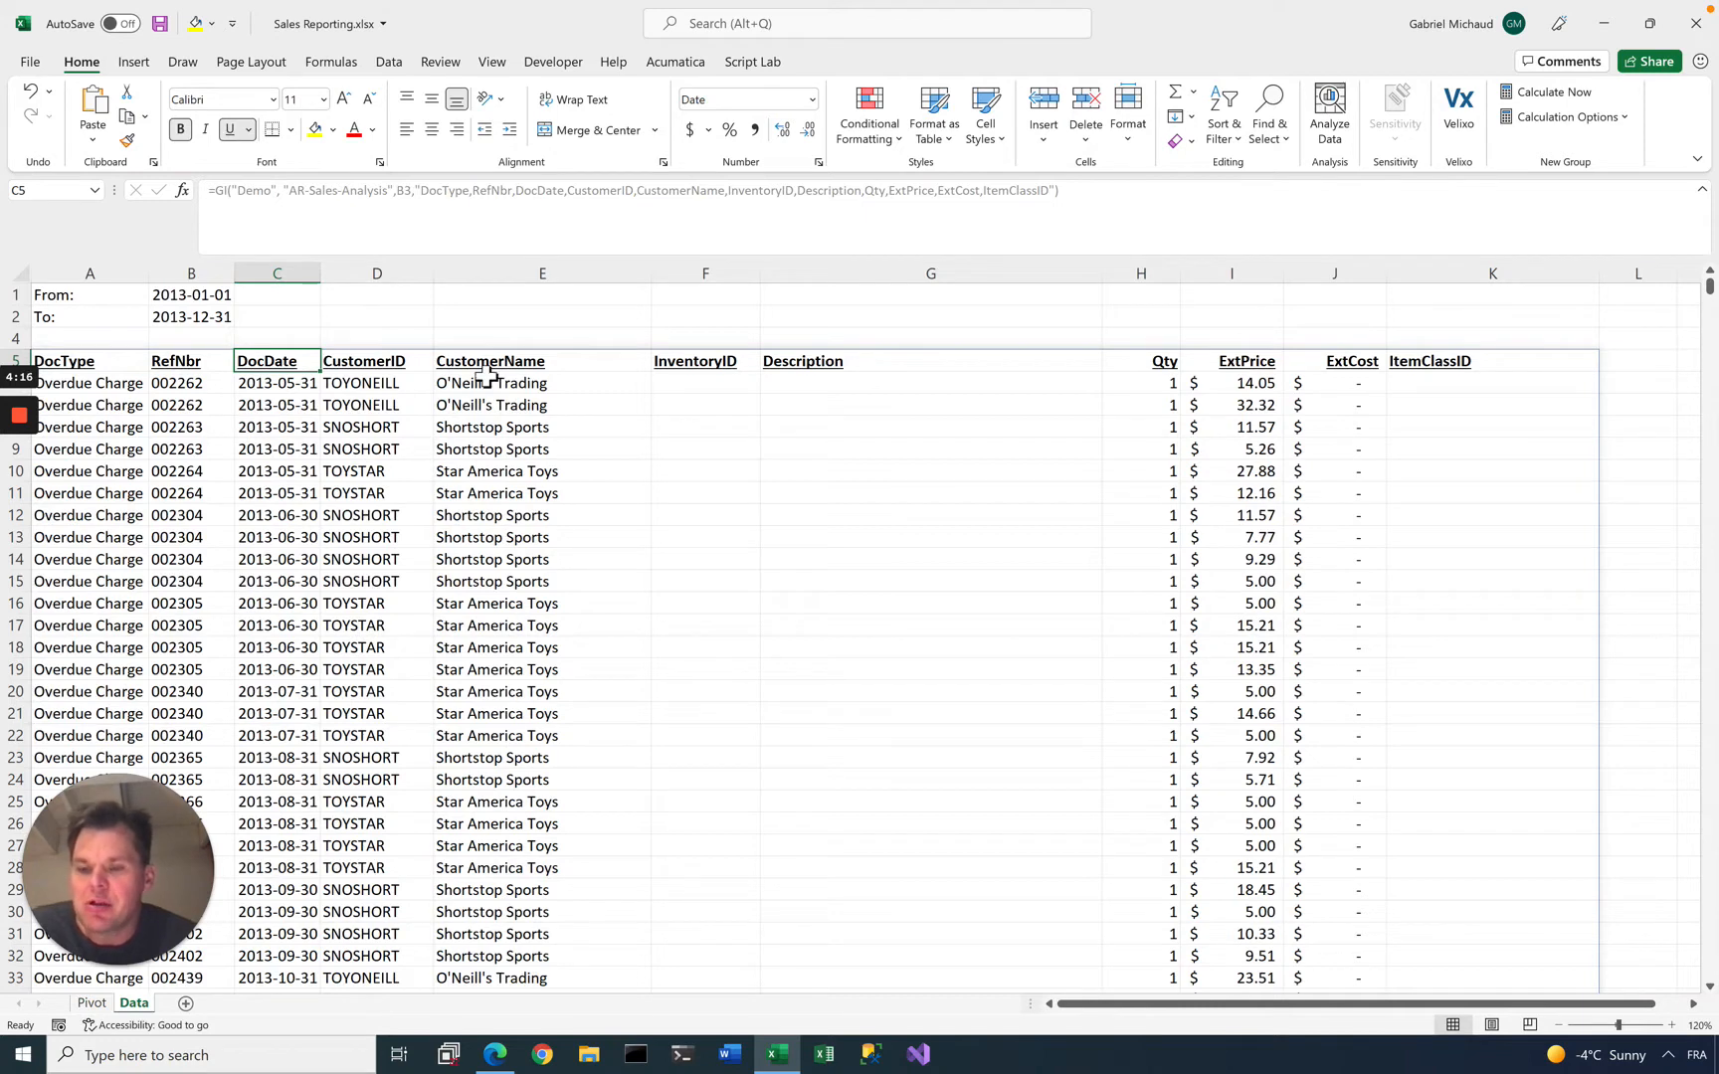
pyautogui.rightClick(16, 294)
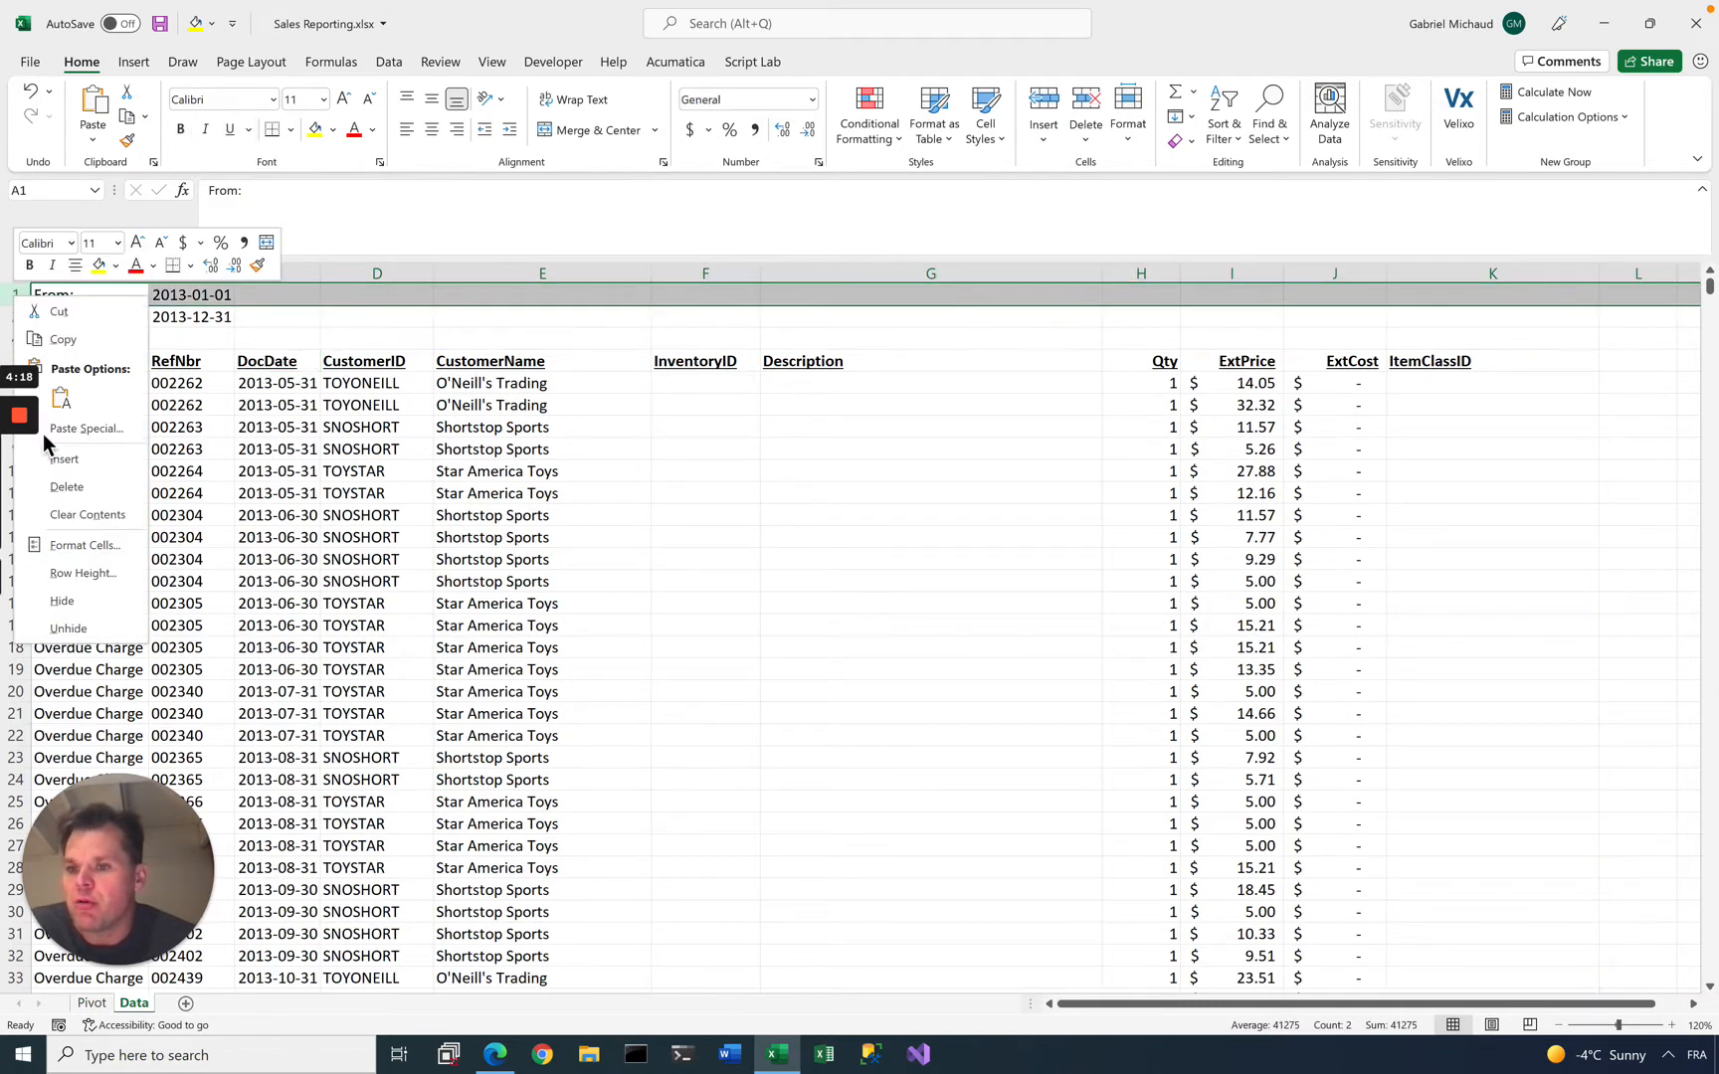
pyautogui.click(64, 458)
pyautogui.click(96, 297)
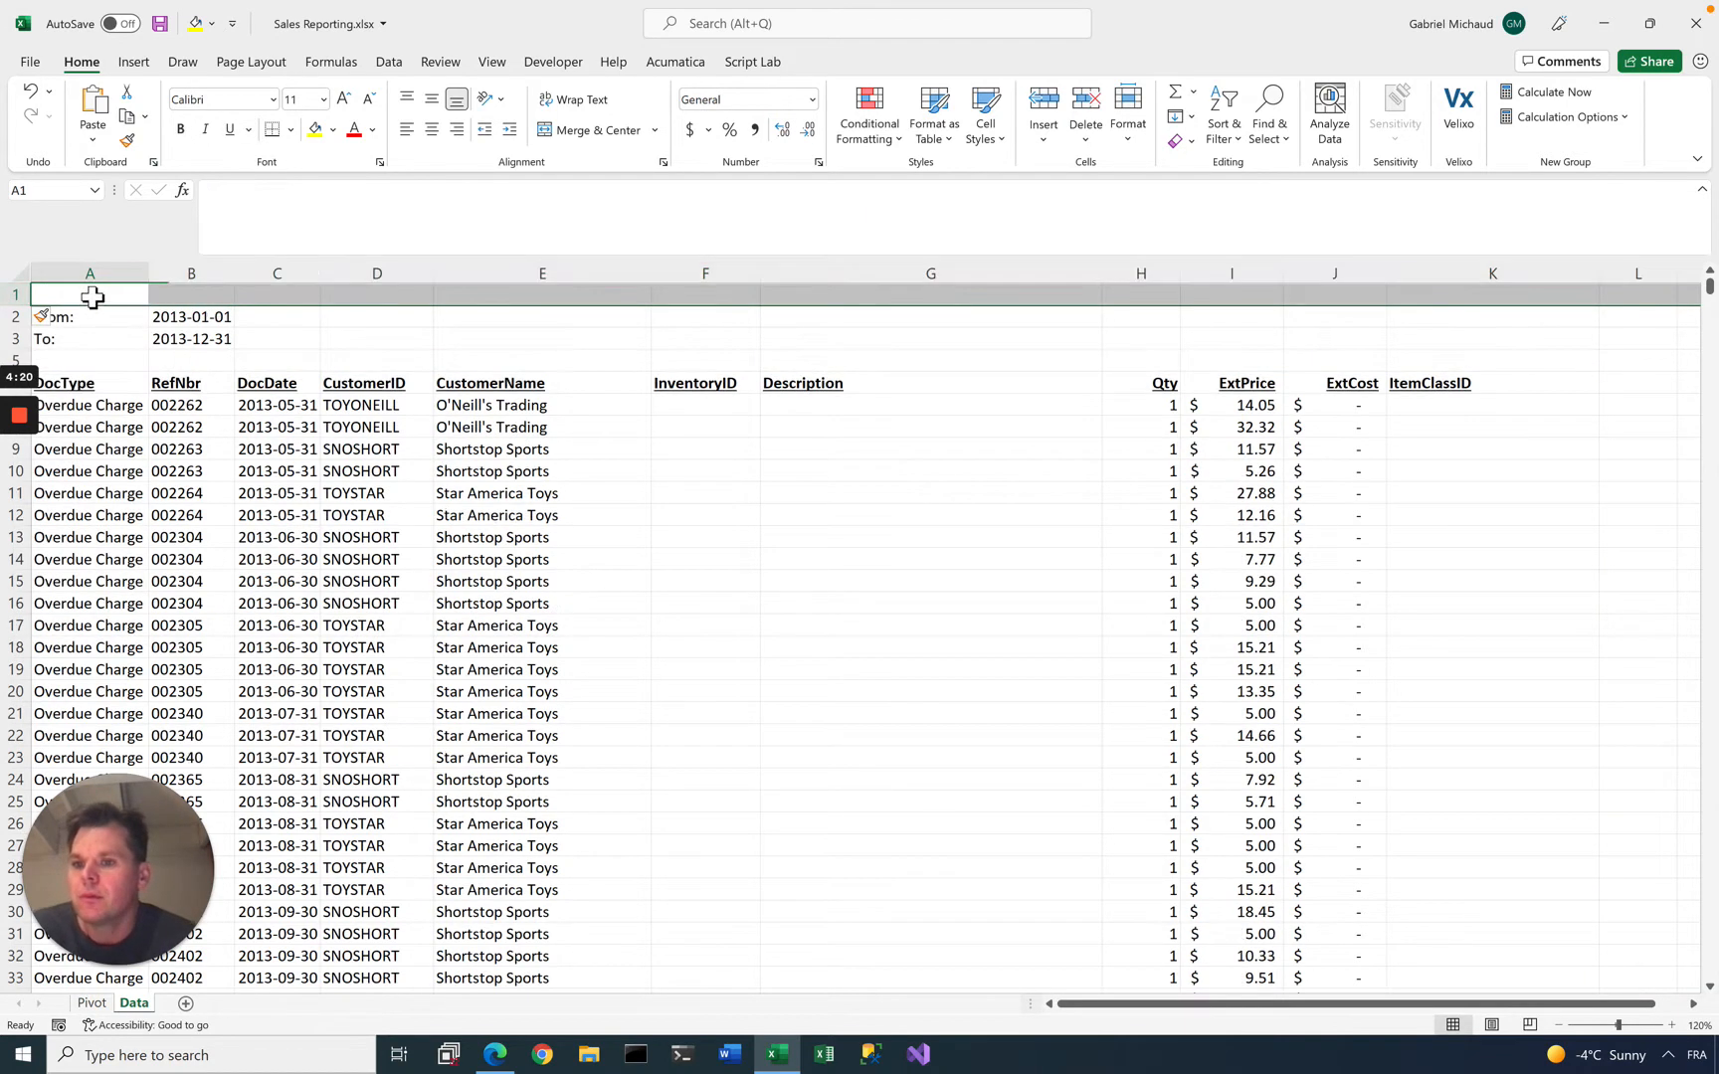
pyautogui.write('Customer:')
pyautogui.press('Return')
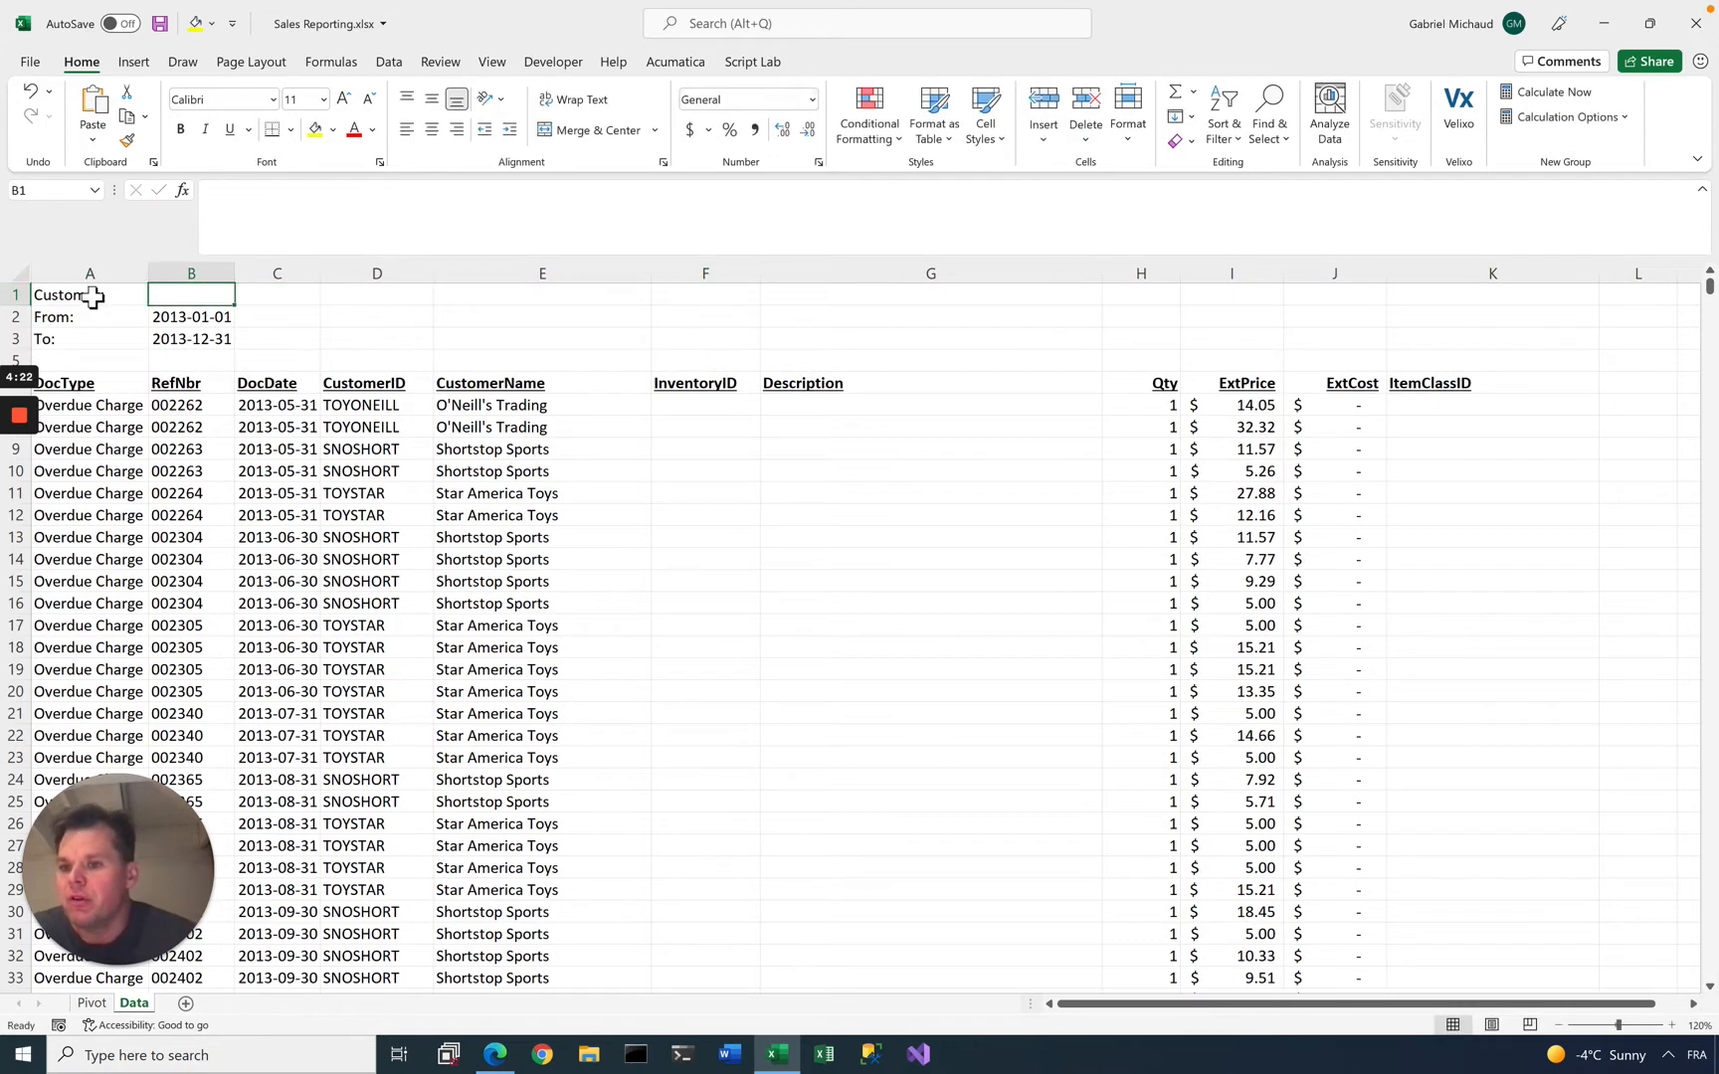
# Unhide the GIFILTER row between the To date and the data headers
pyautogui.moveTo(15, 338); pyautogui.dragTo(10, 356)
pyautogui.rightClick(10, 356)
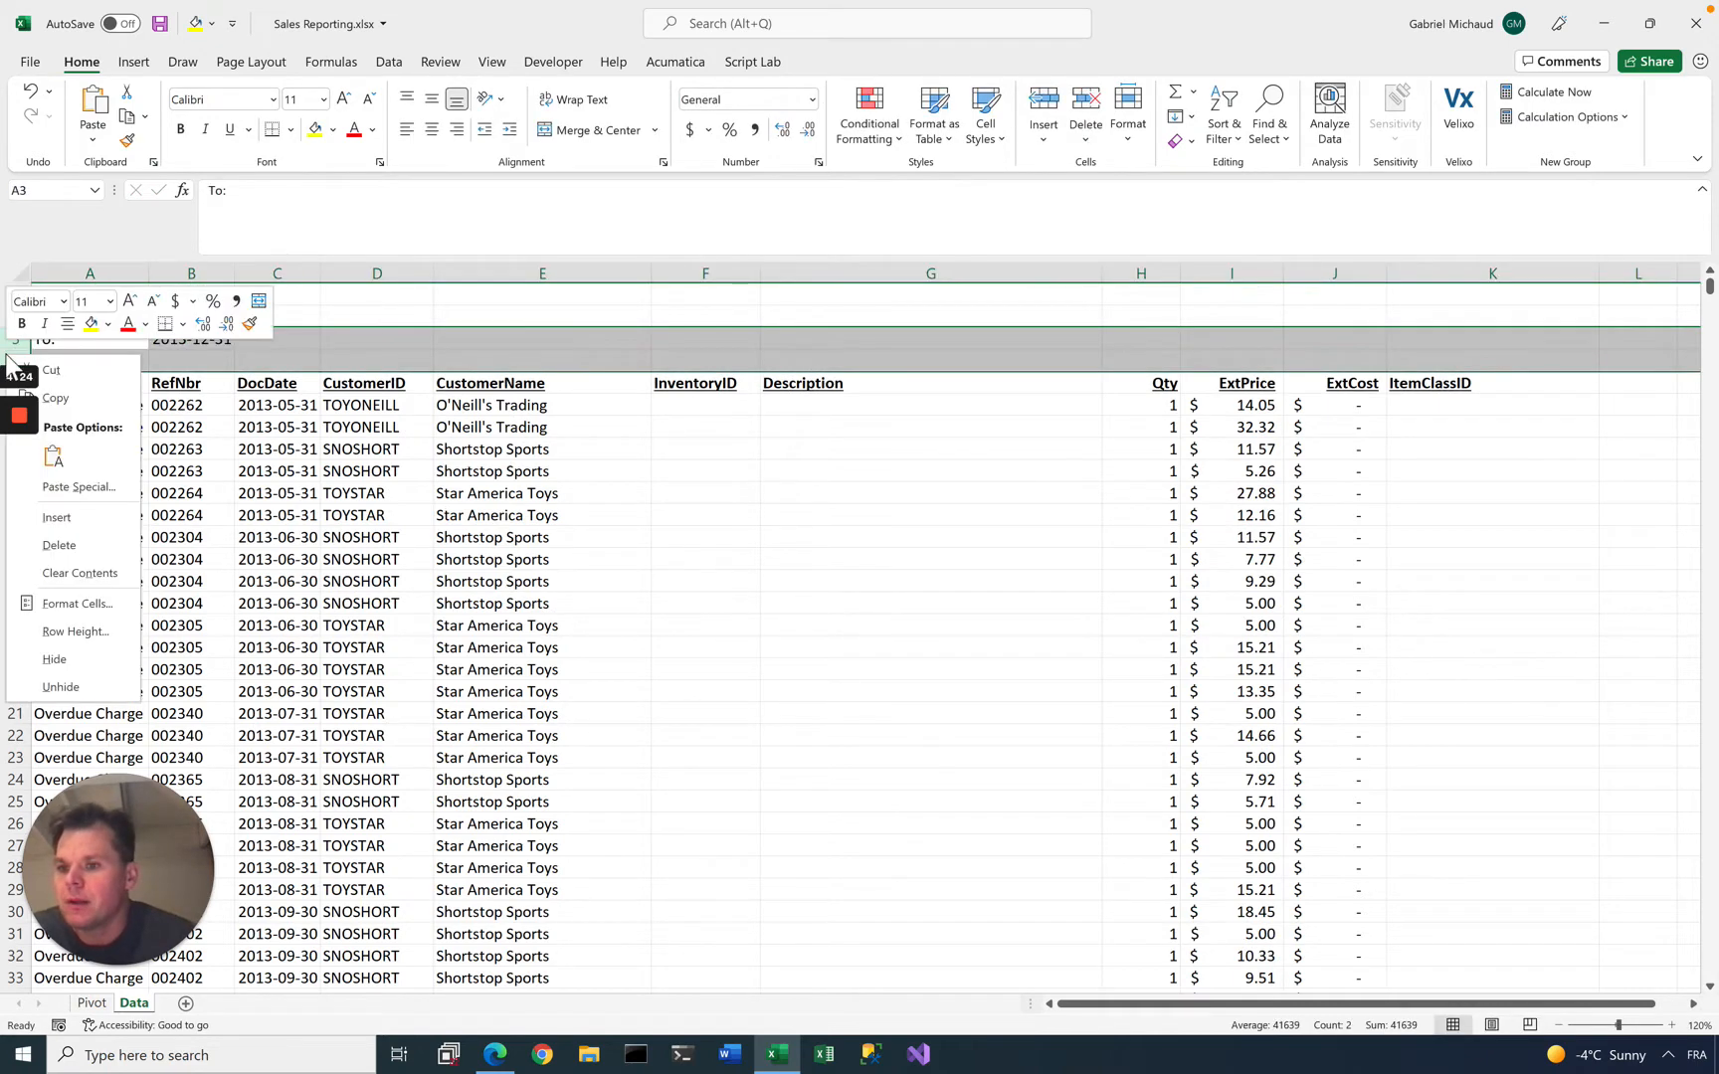
pyautogui.click(86, 691)
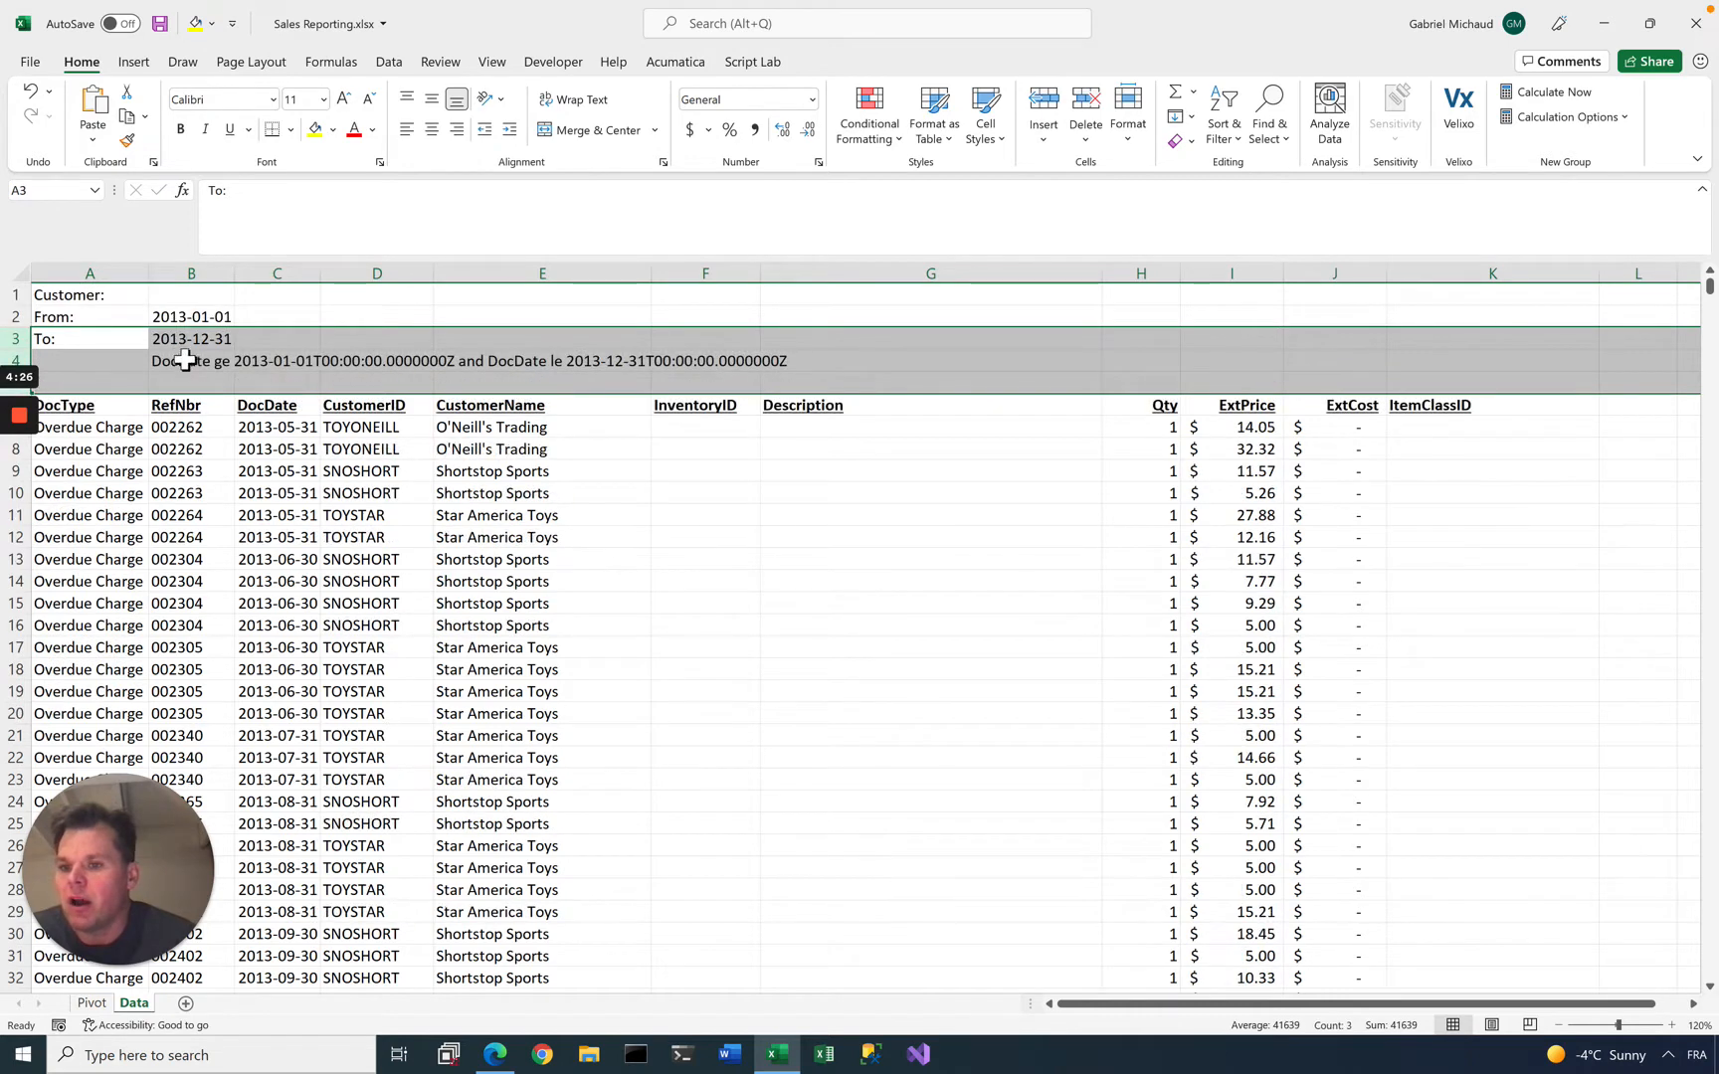
# Extend the GIFILTER formula in B4 with a "CustomerID" column criterion that reads its value from B1
pyautogui.click(189, 361)
pyautogui.click(694, 195)
pyautogui.write(',"Customer"')
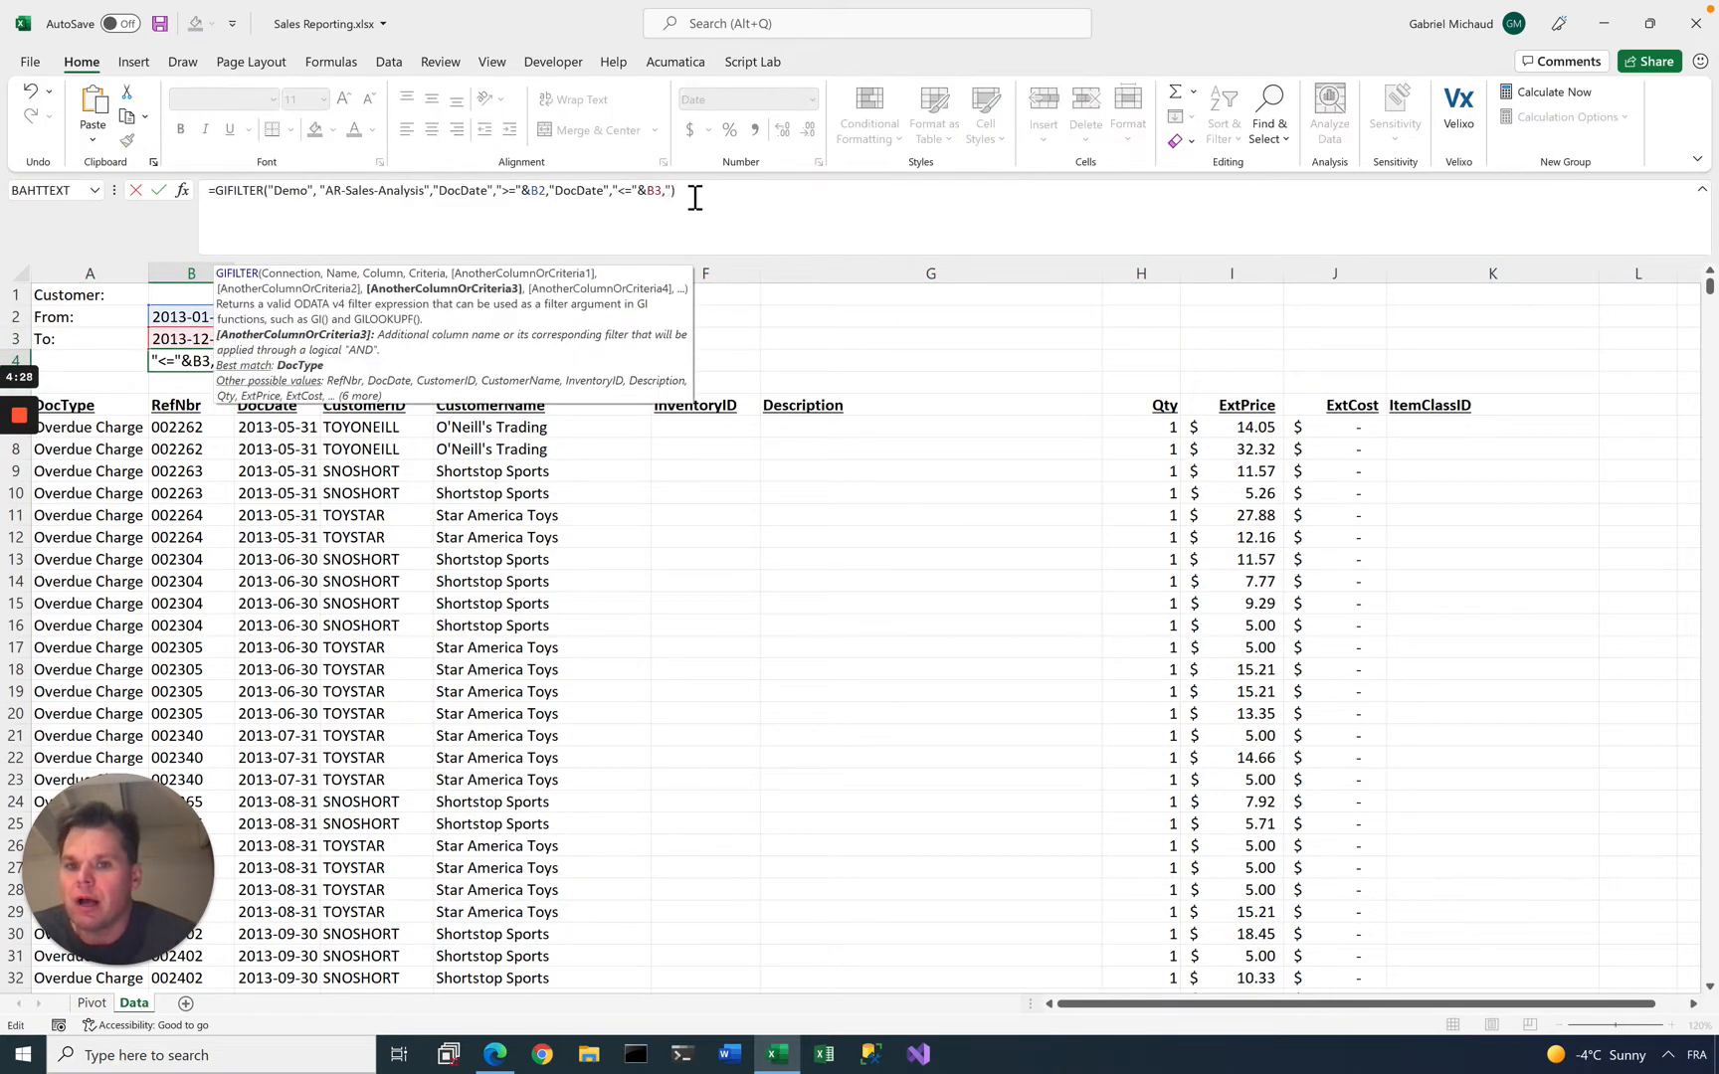
pyautogui.press('BackSpace')
pyautogui.write('ID",')
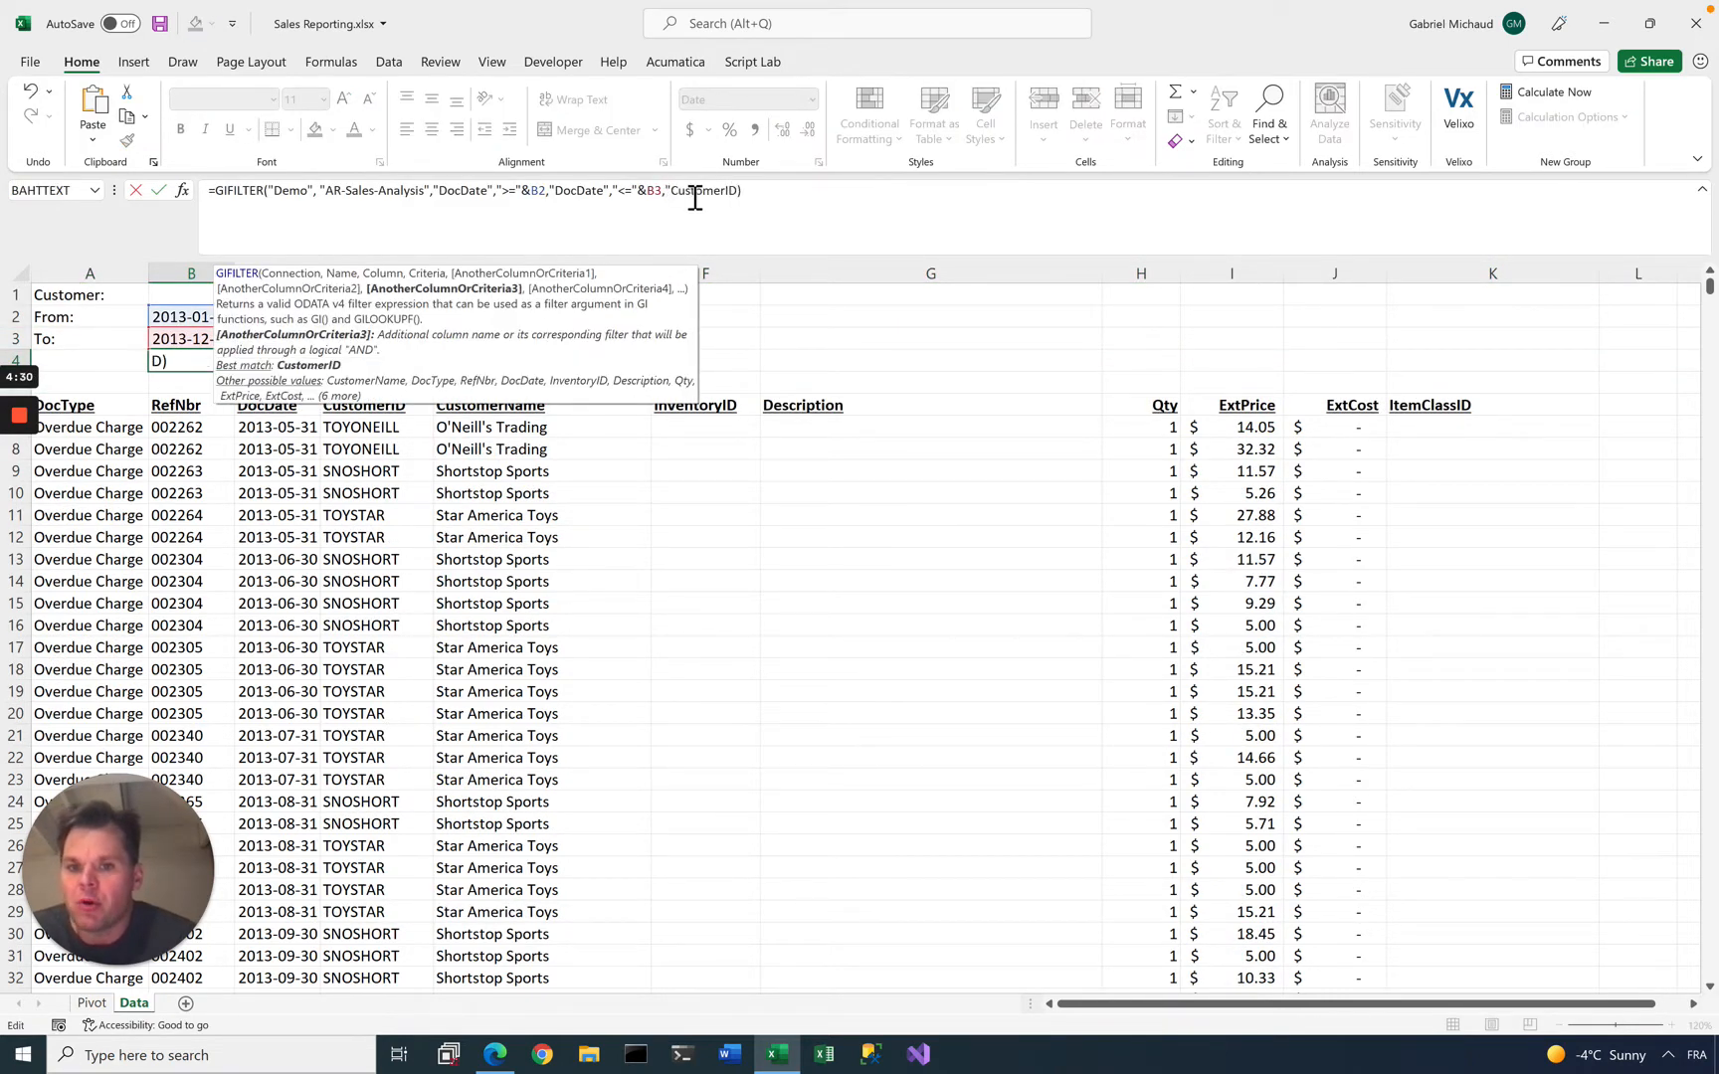
pyautogui.click(204, 303)
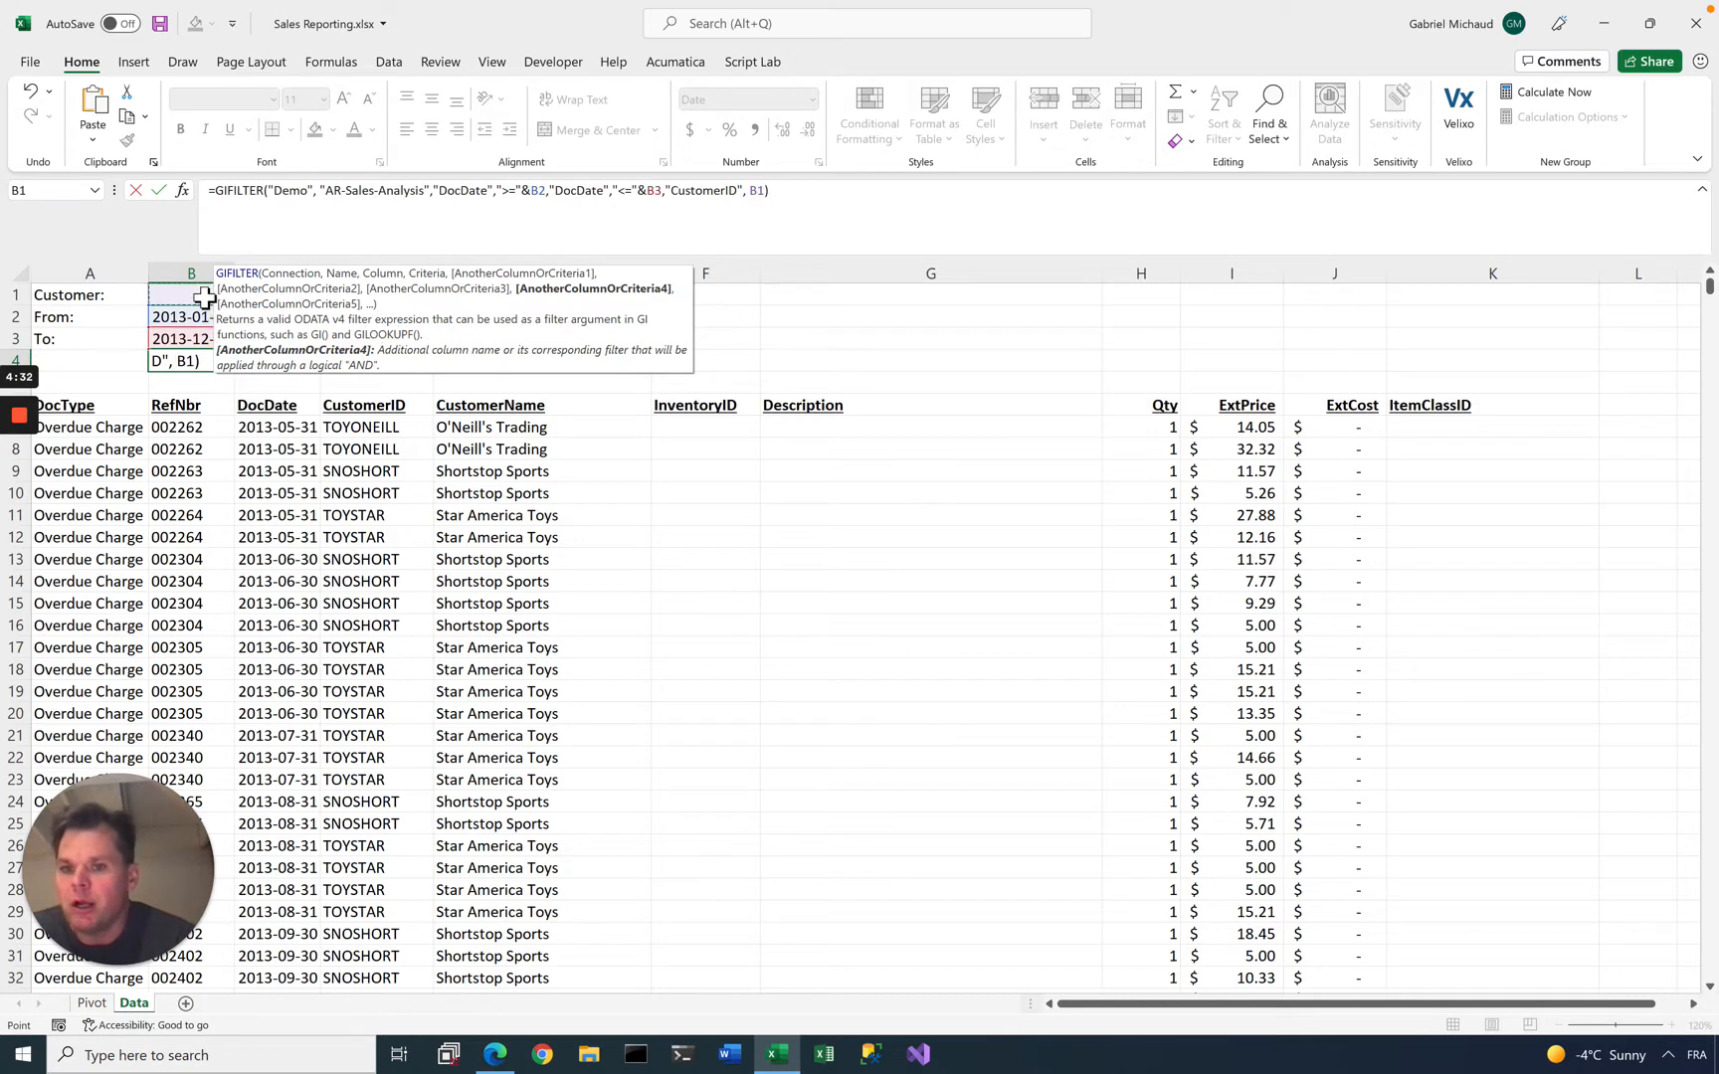
pyautogui.hotkey('ctrl', 'Return')
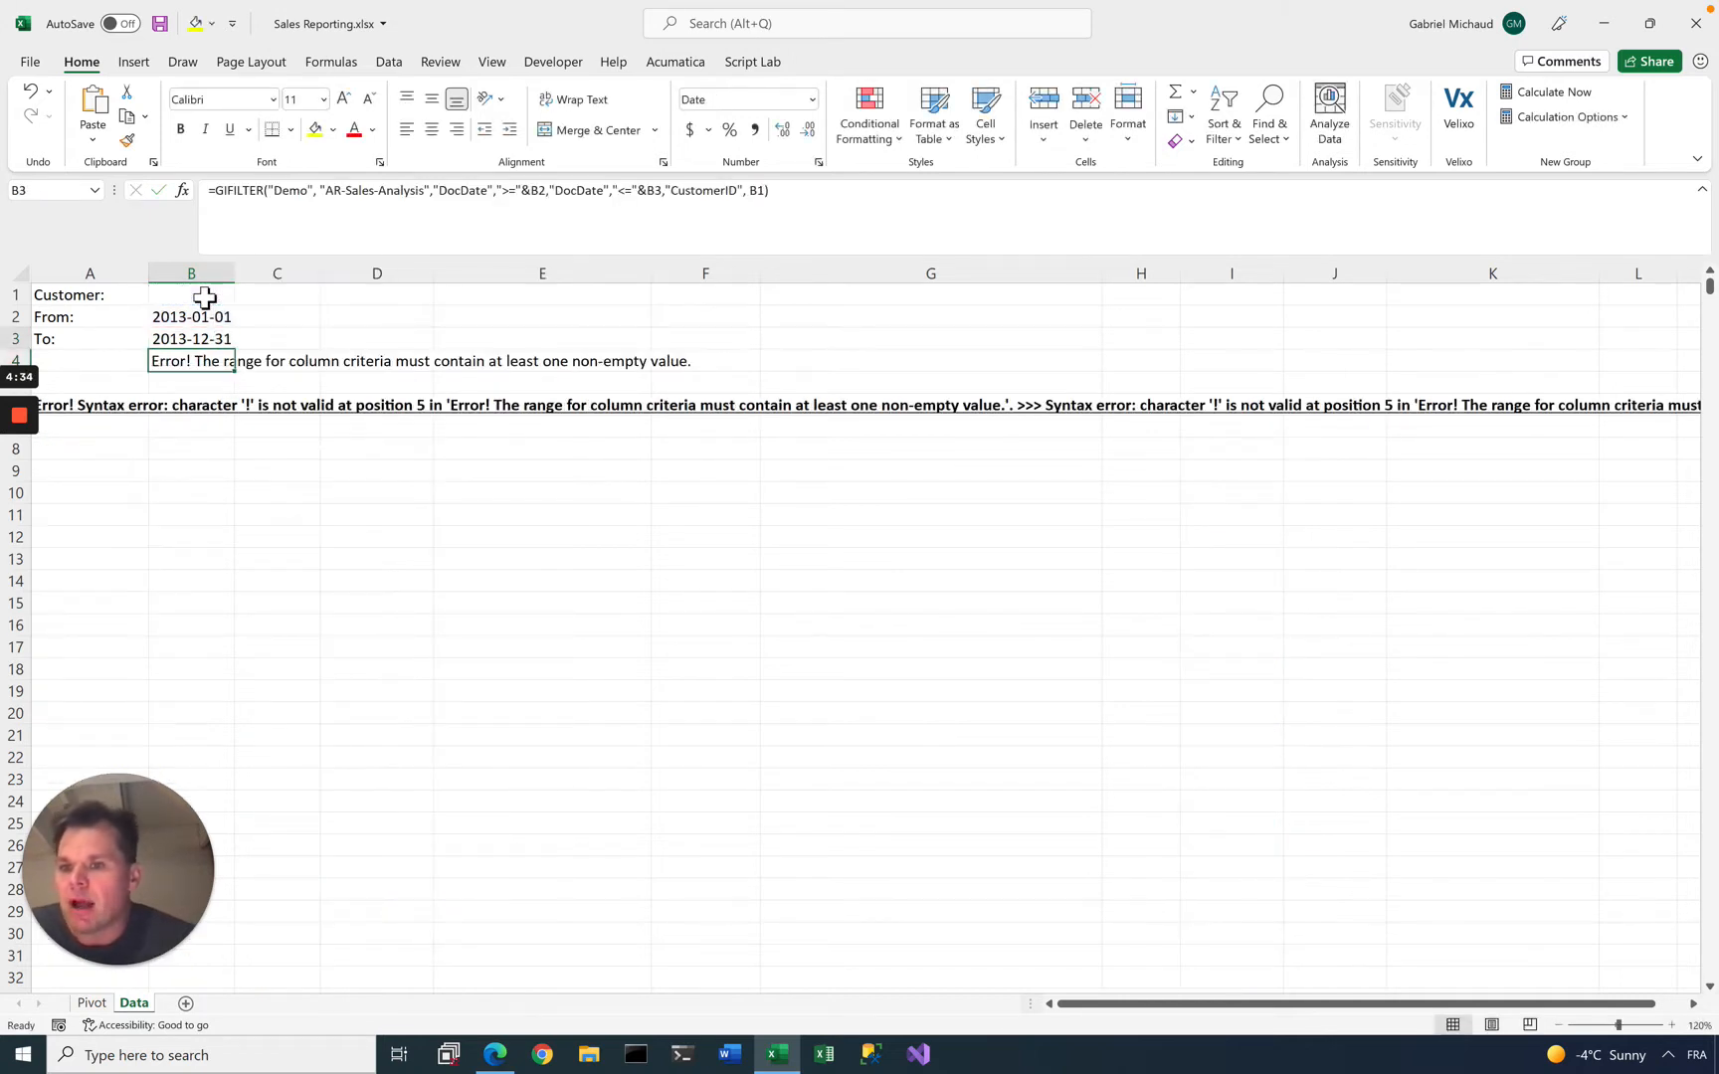
# Enter the wildcard * as the customer criterion in B1
pyautogui.click(203, 298)
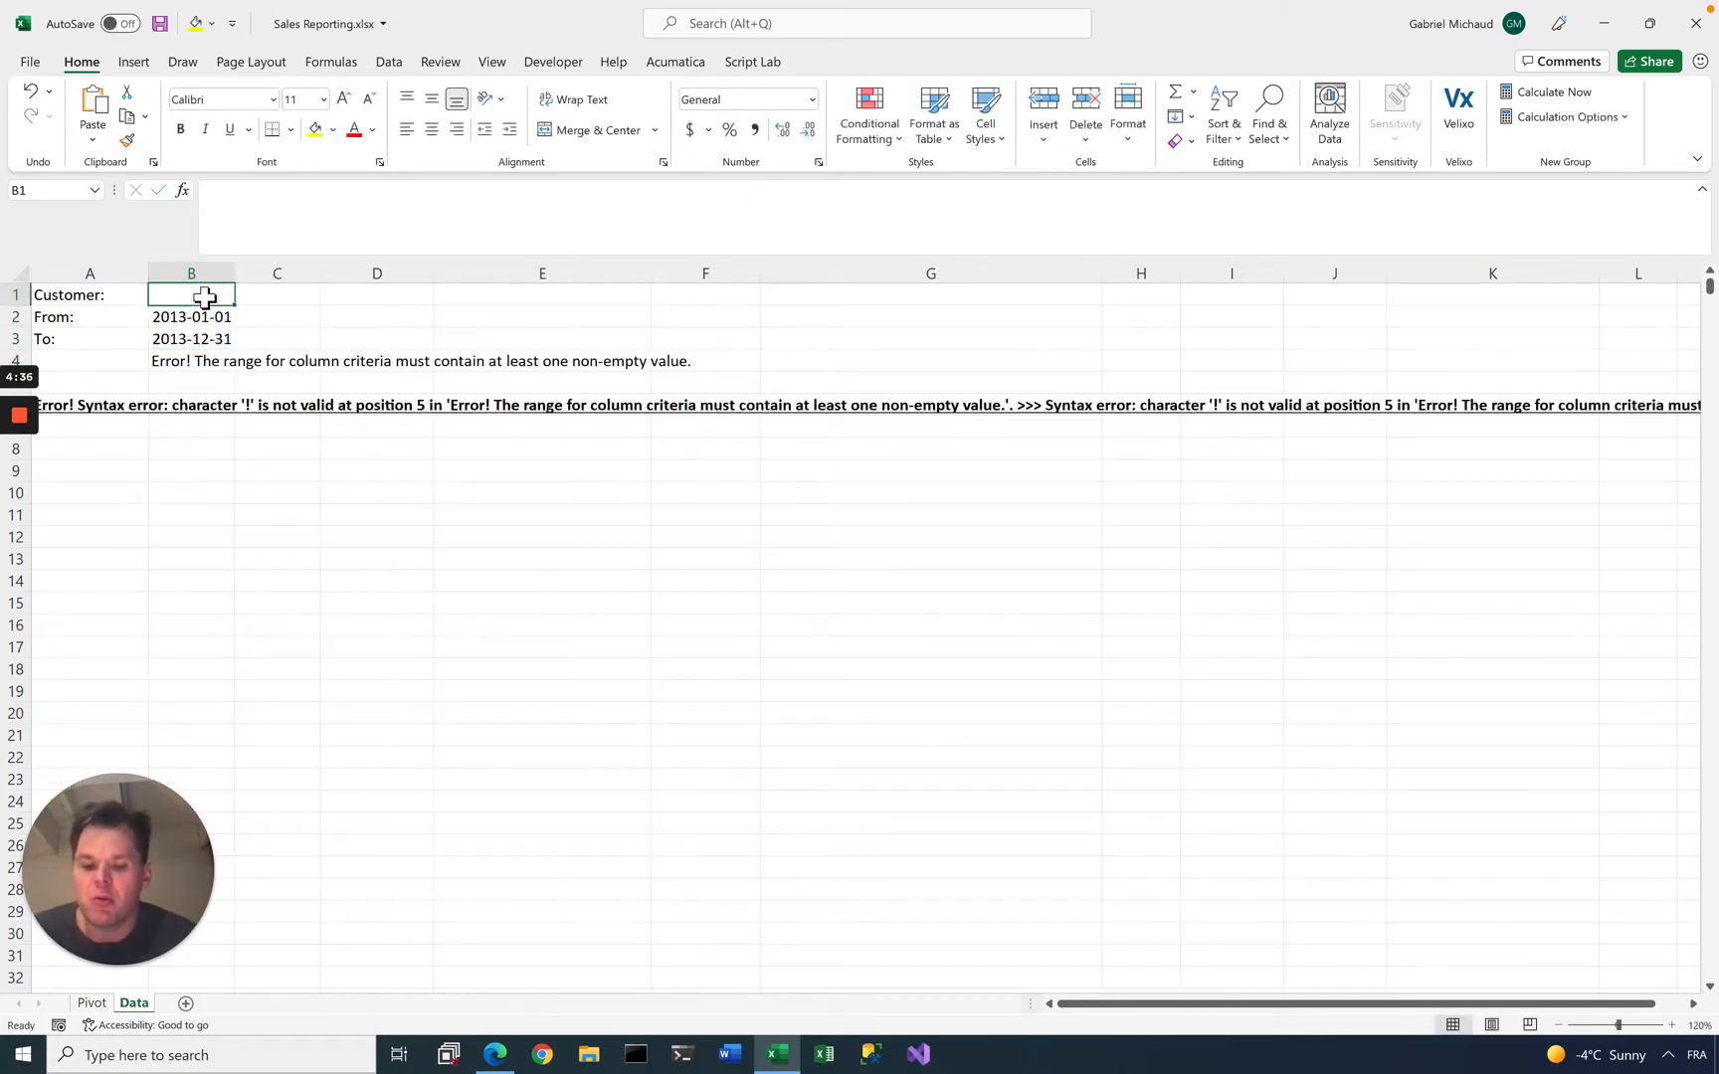
pyautogui.write('*')
pyautogui.press('Return')
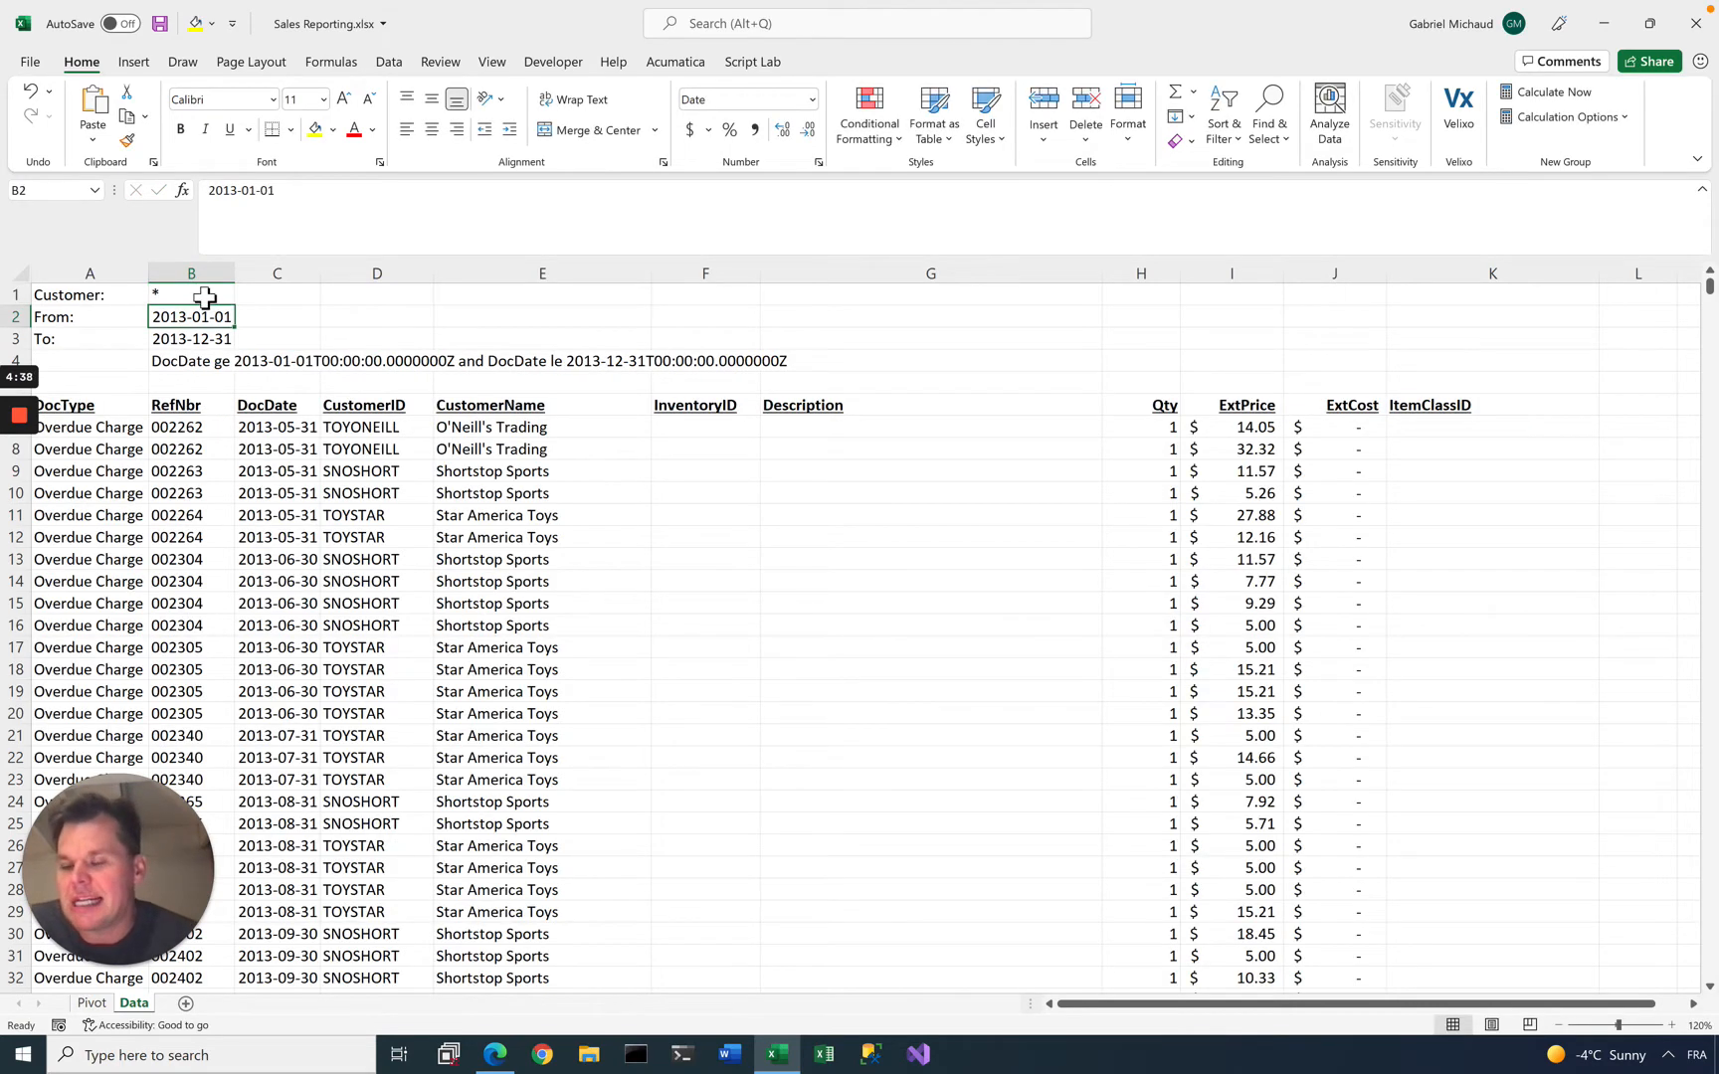
# Try the customer filter with TOYSTAR in B1, look through the filtered rows, and undo the entry
pyautogui.click(200, 294)
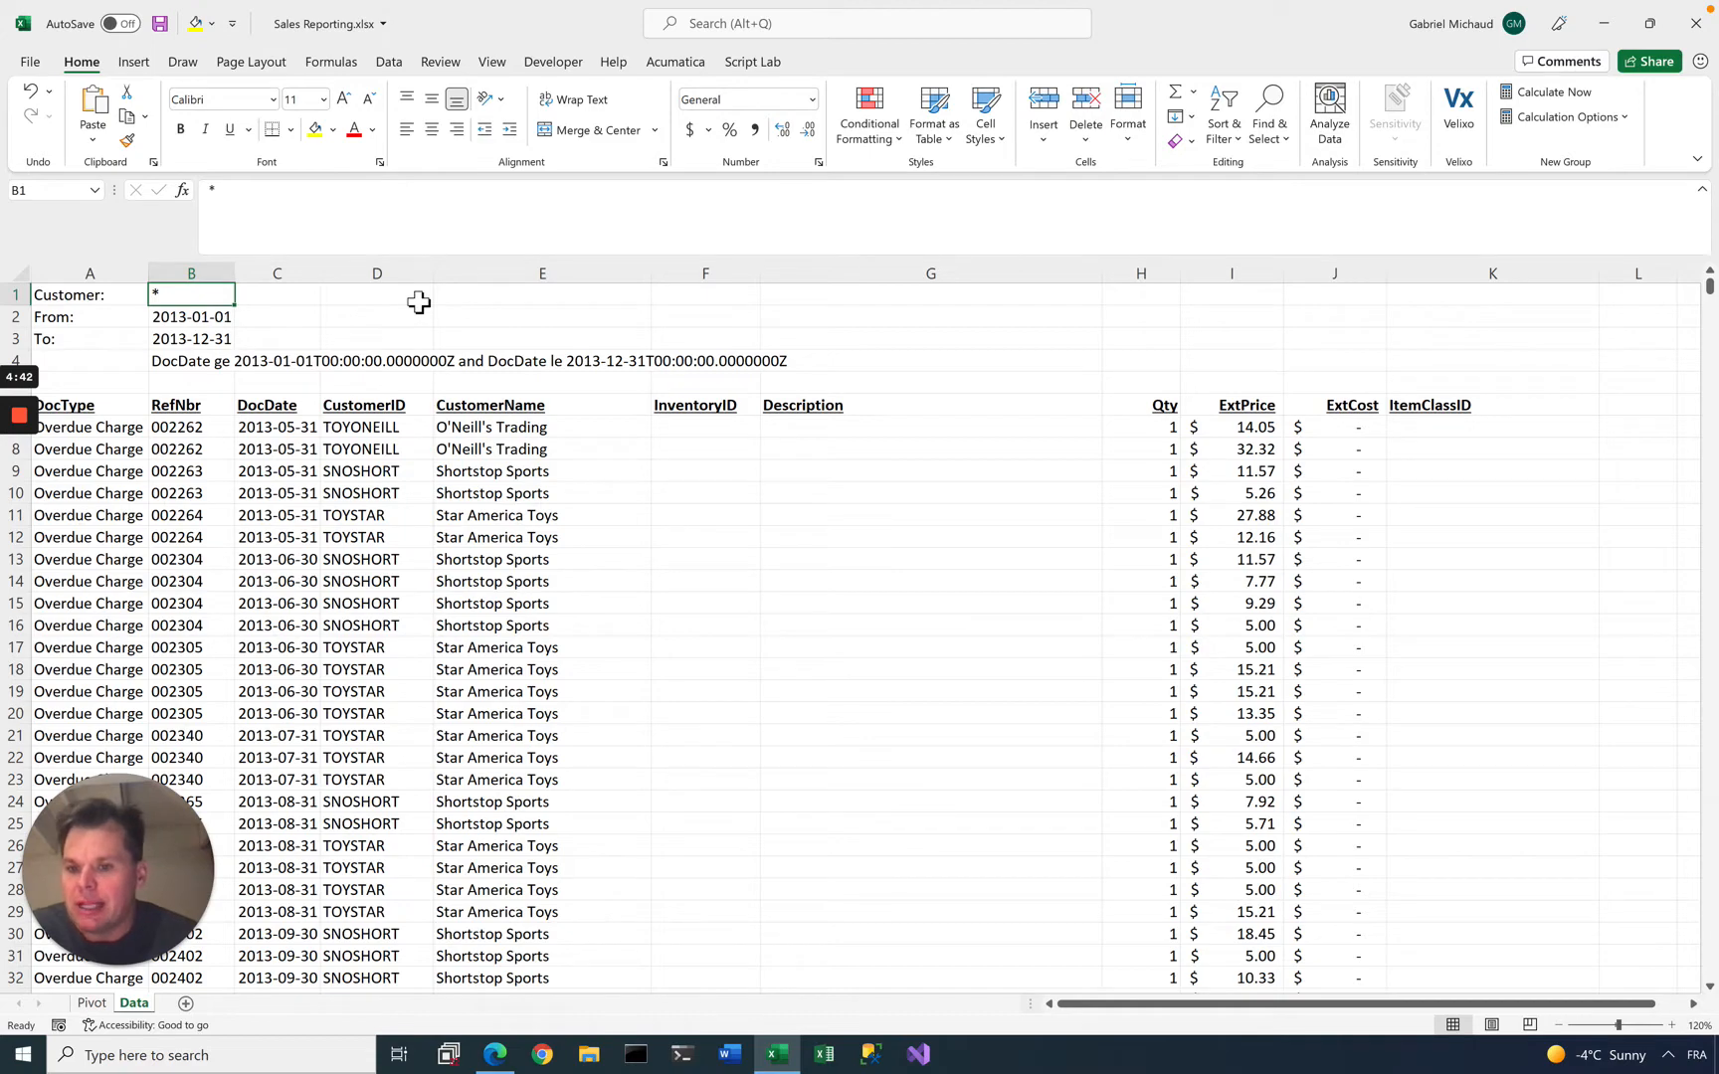
pyautogui.write('TOYSTAR')
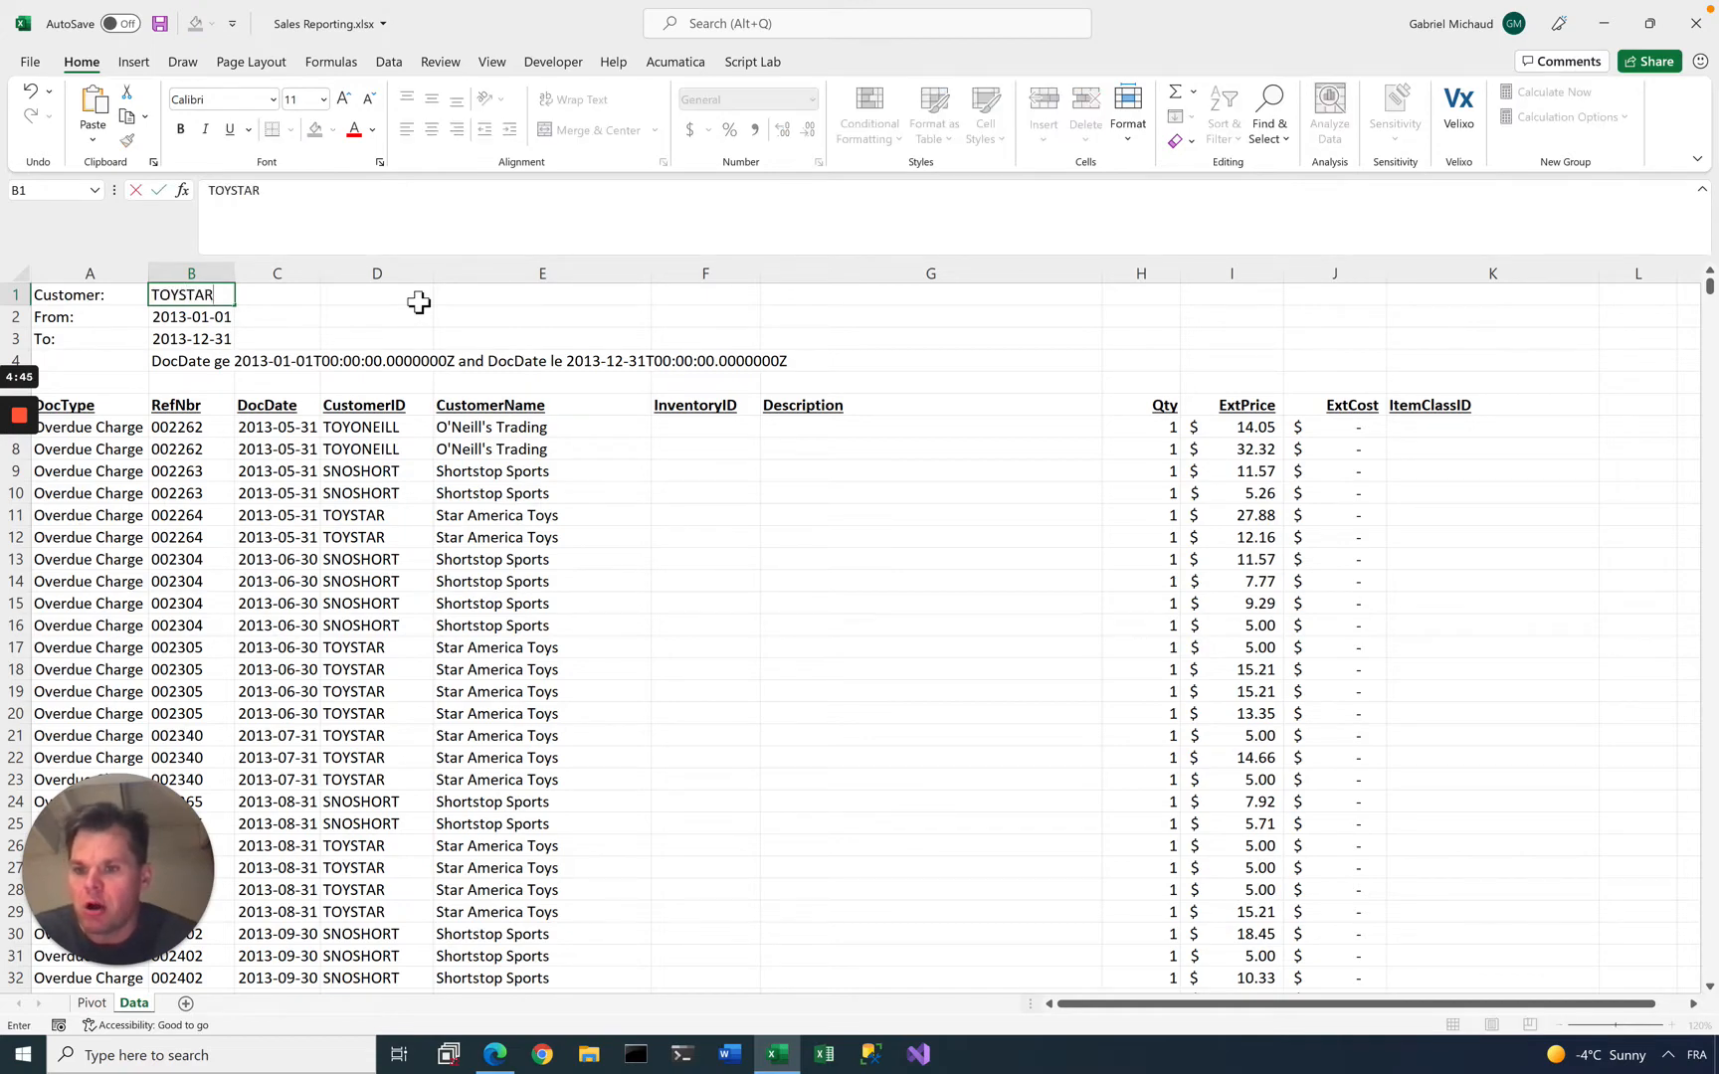
pyautogui.press('Return')
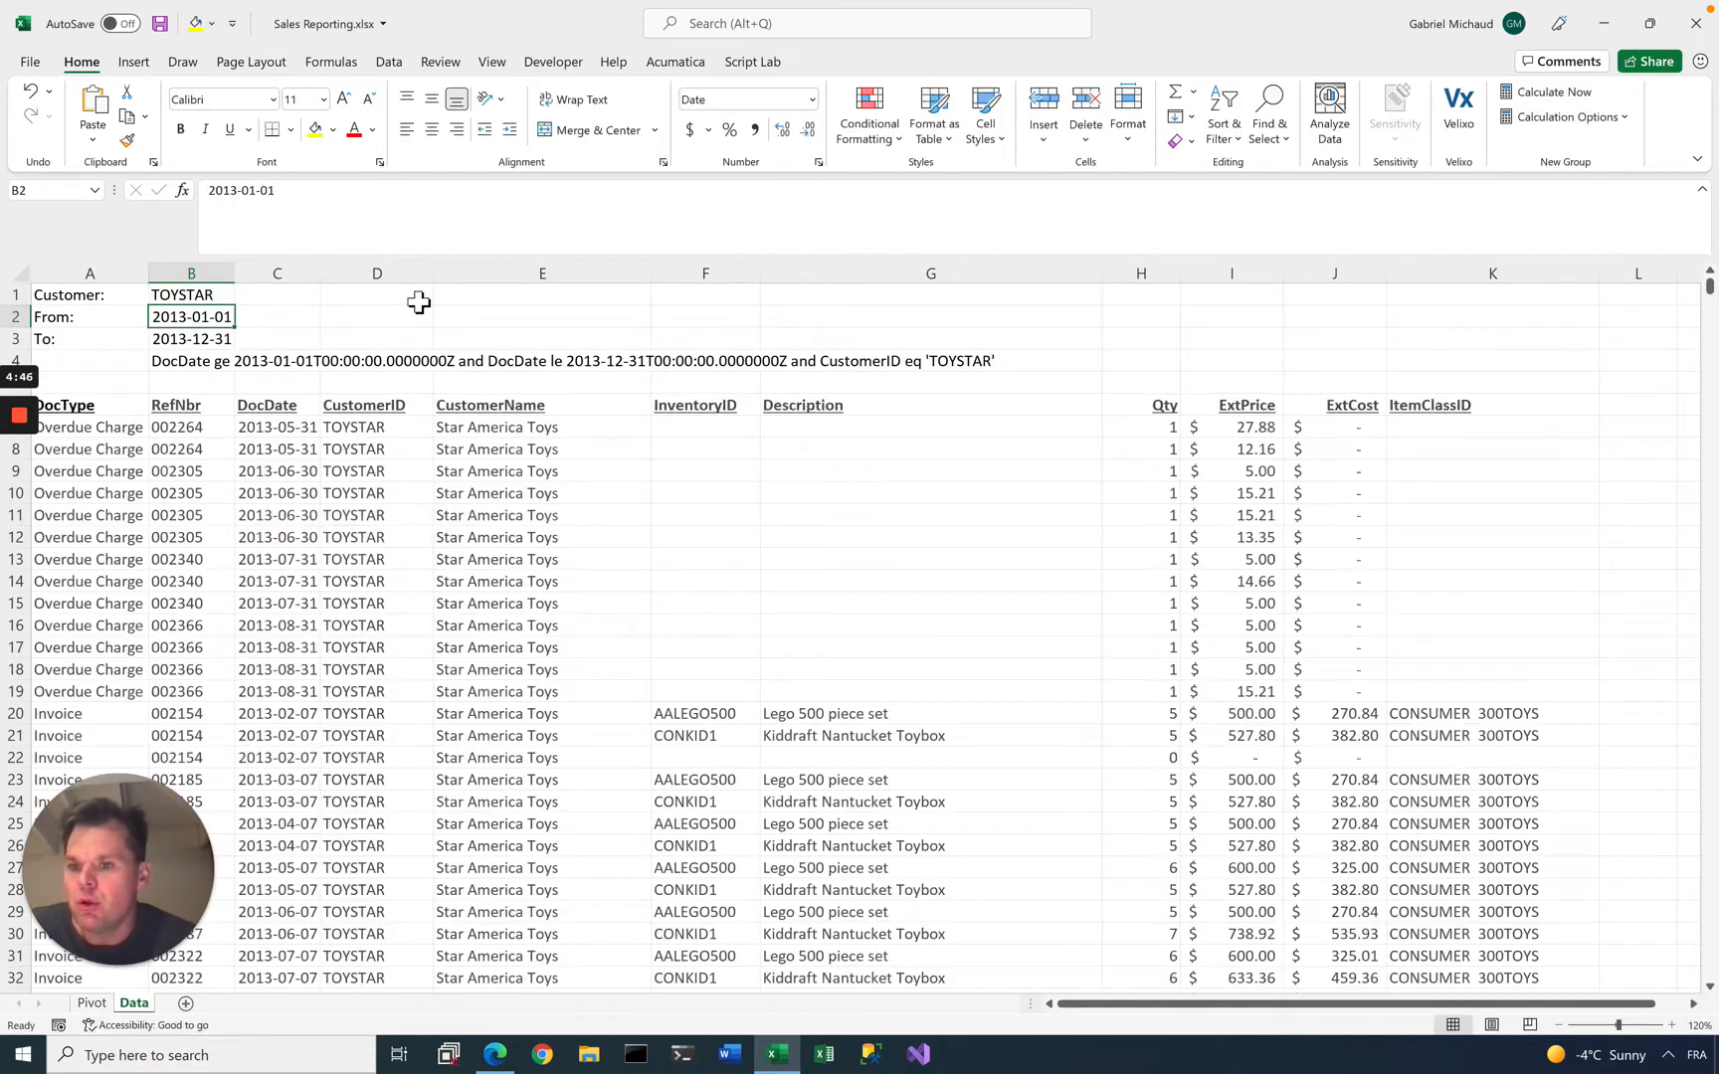
pyautogui.scroll(-8, 403, 607)
pyautogui.scroll(8, 402, 607)
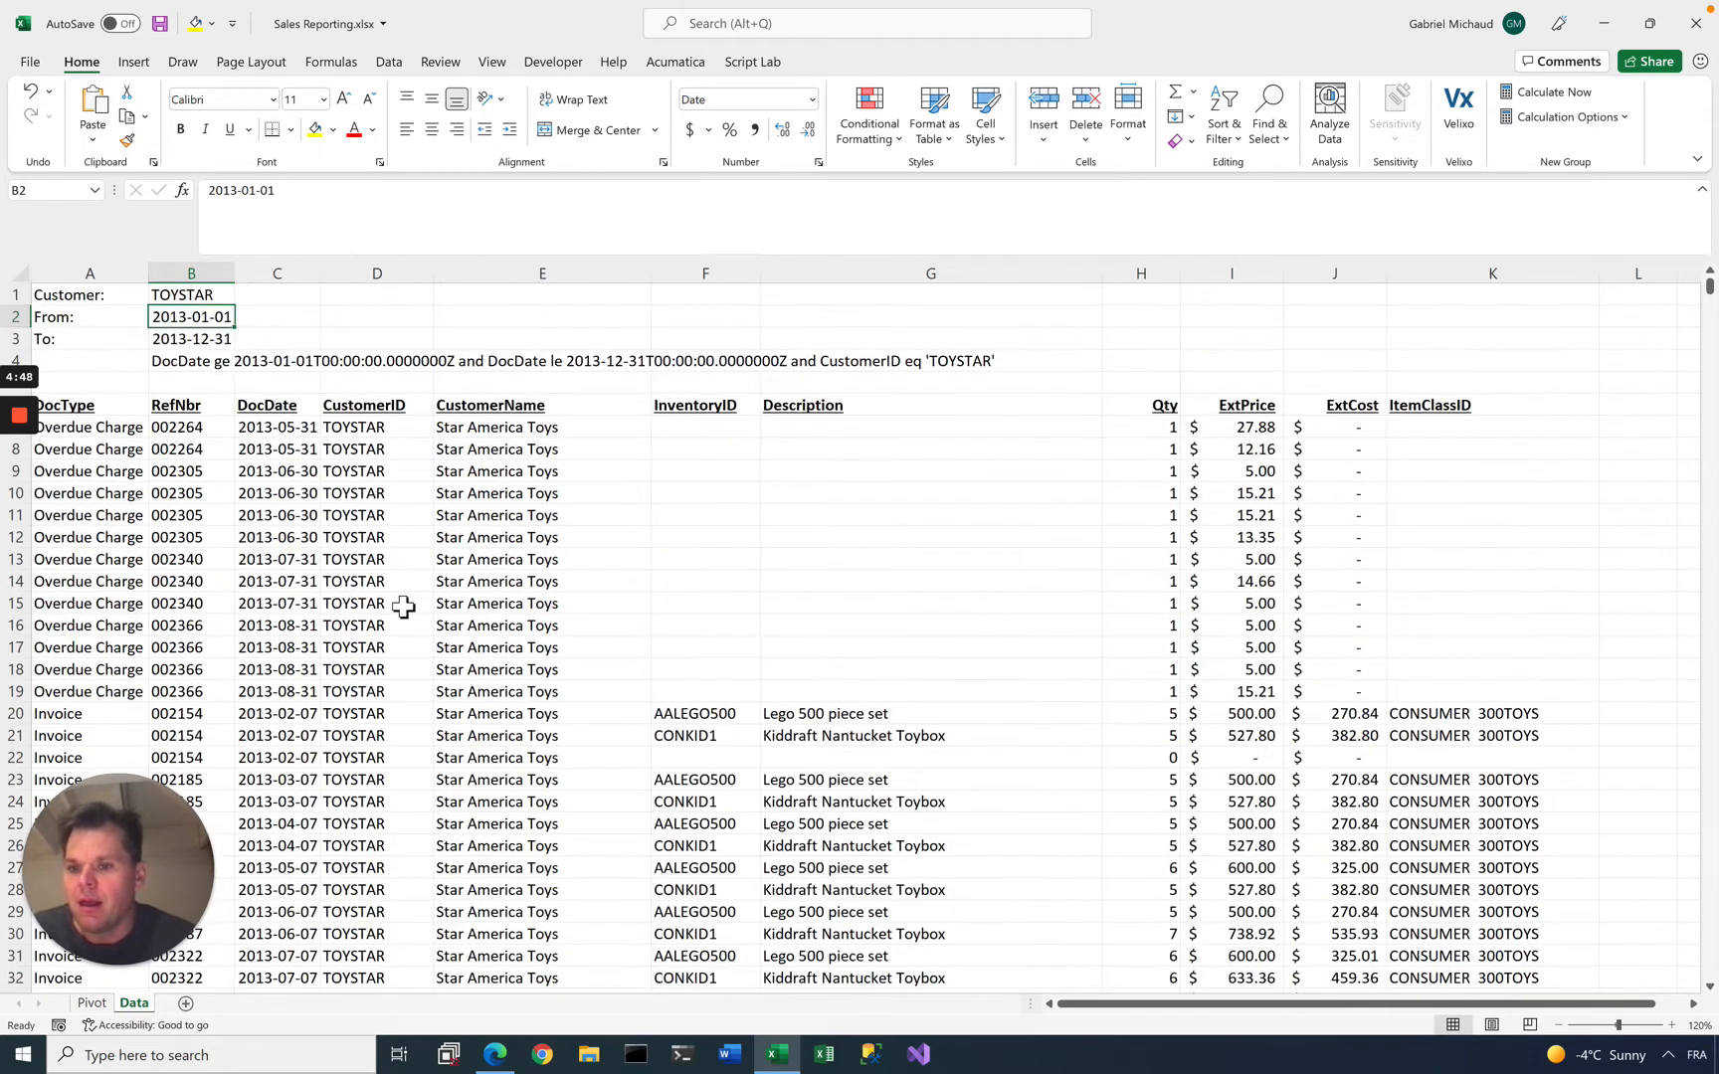
pyautogui.hotkey('ctrl', 'z')
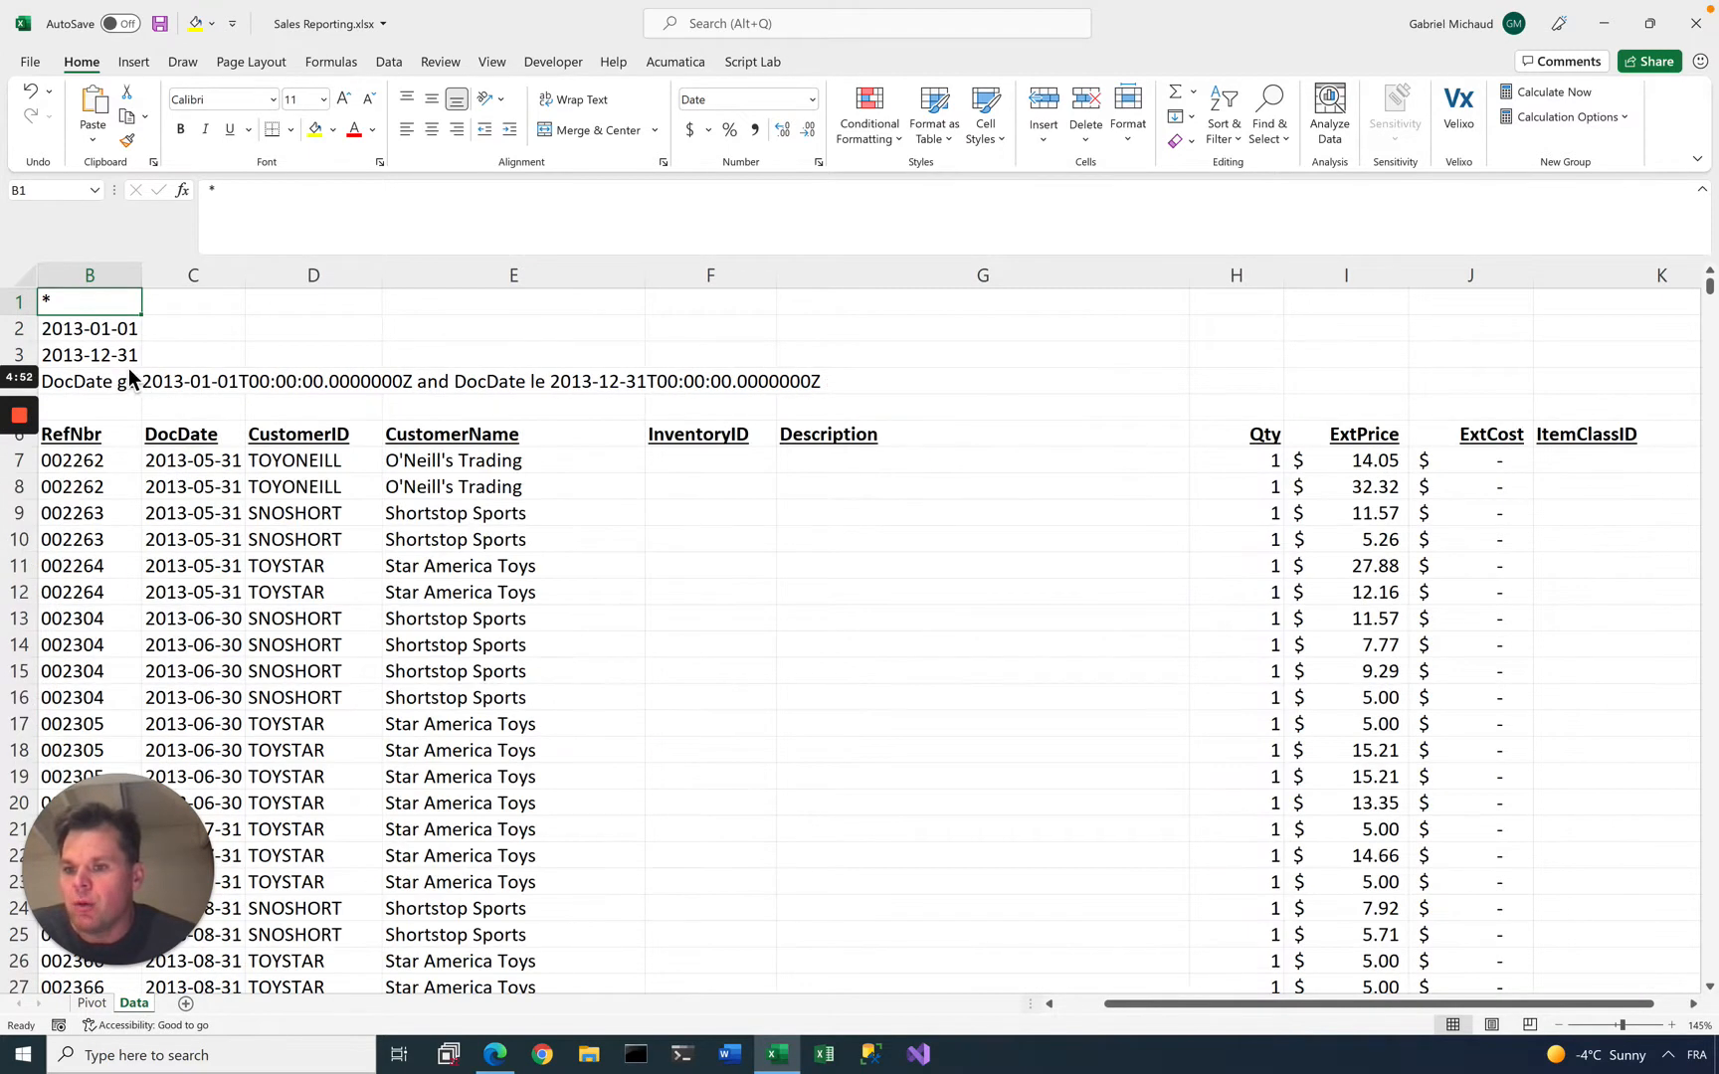
# Hide row 4 containing the GIFILTER formula on the Data sheet
pyautogui.click(126, 384)
pyautogui.hscroll(-1, 126, 384)
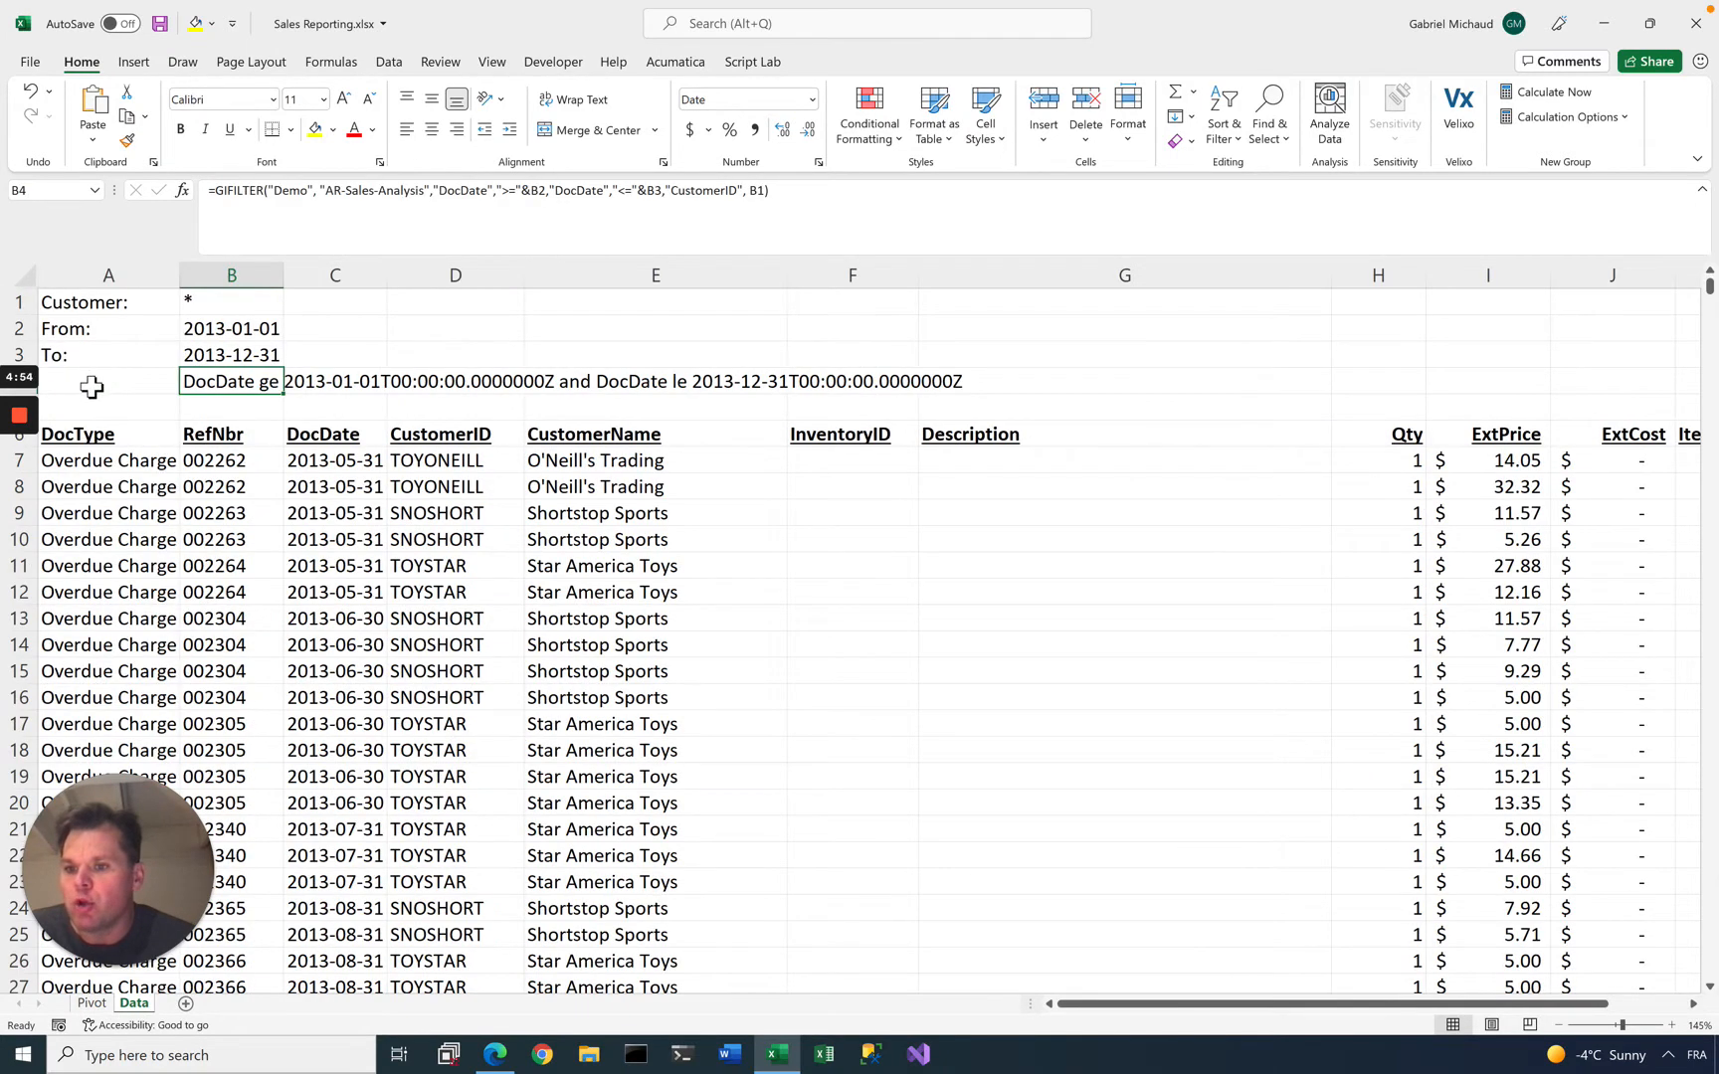
pyautogui.scroll(-1, 90, 378)
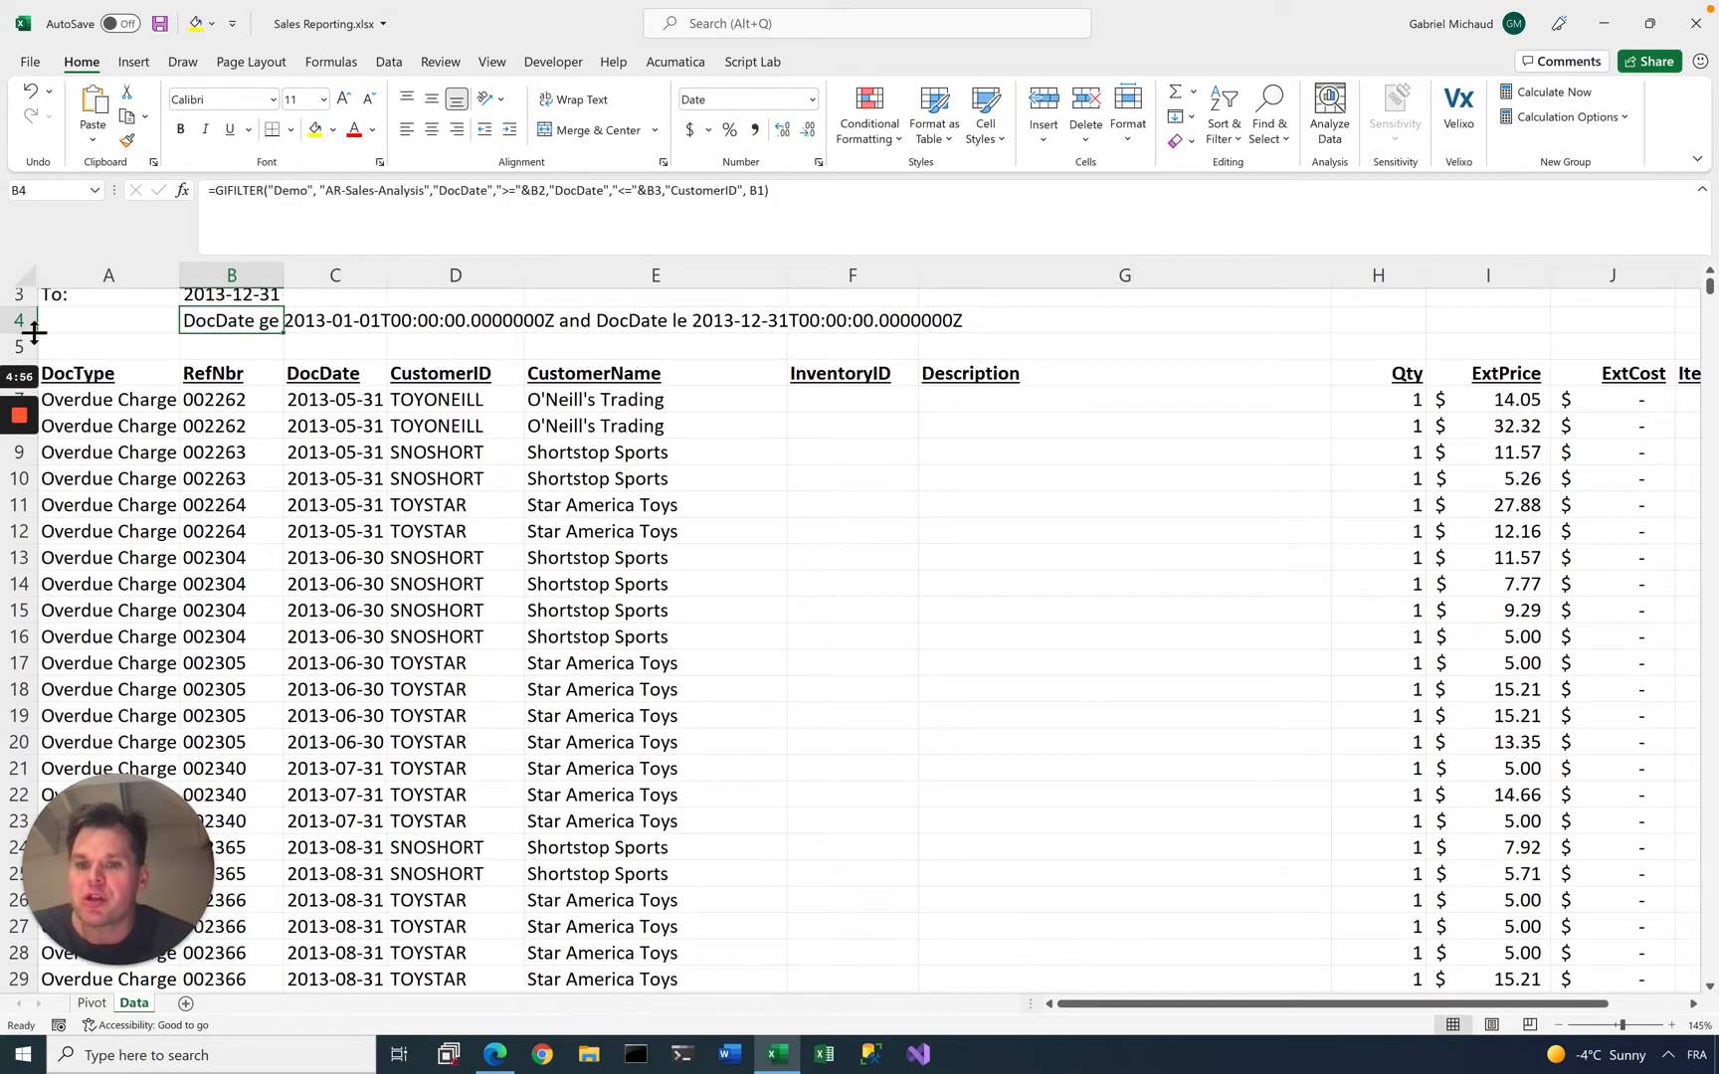
pyautogui.rightClick(35, 331)
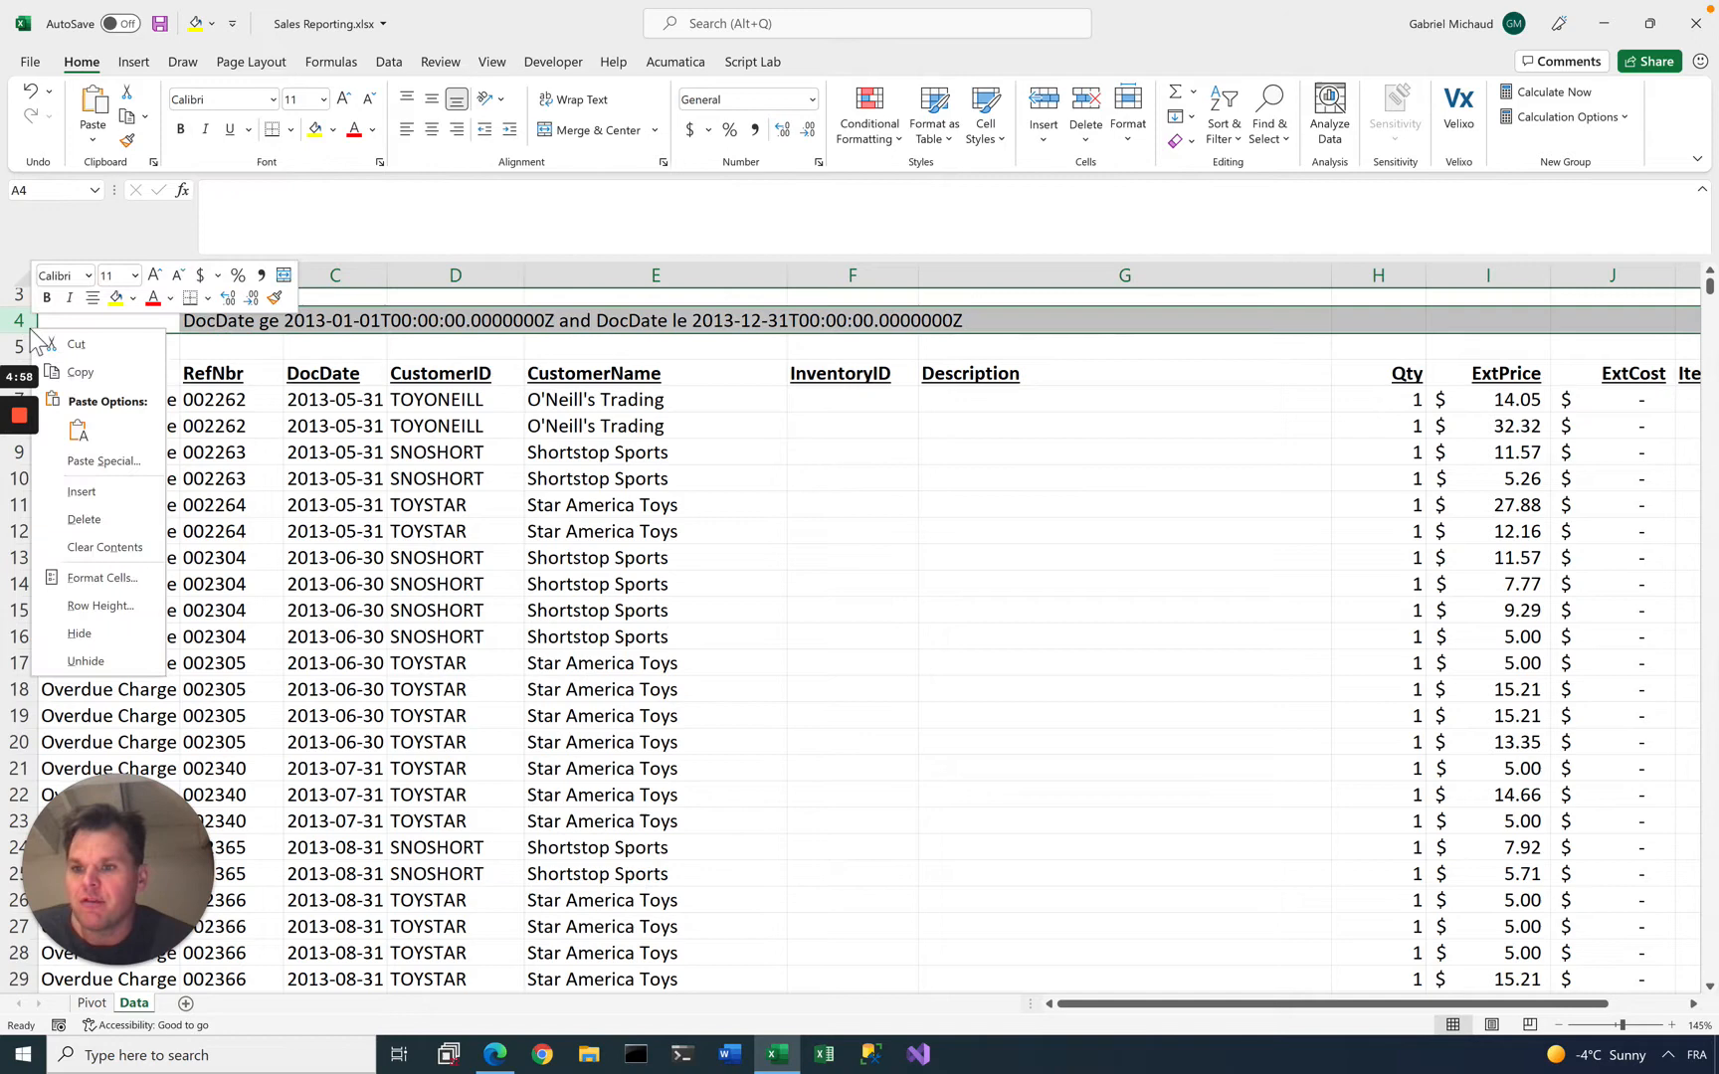
pyautogui.click(145, 637)
pyautogui.scroll(1, 275, 547)
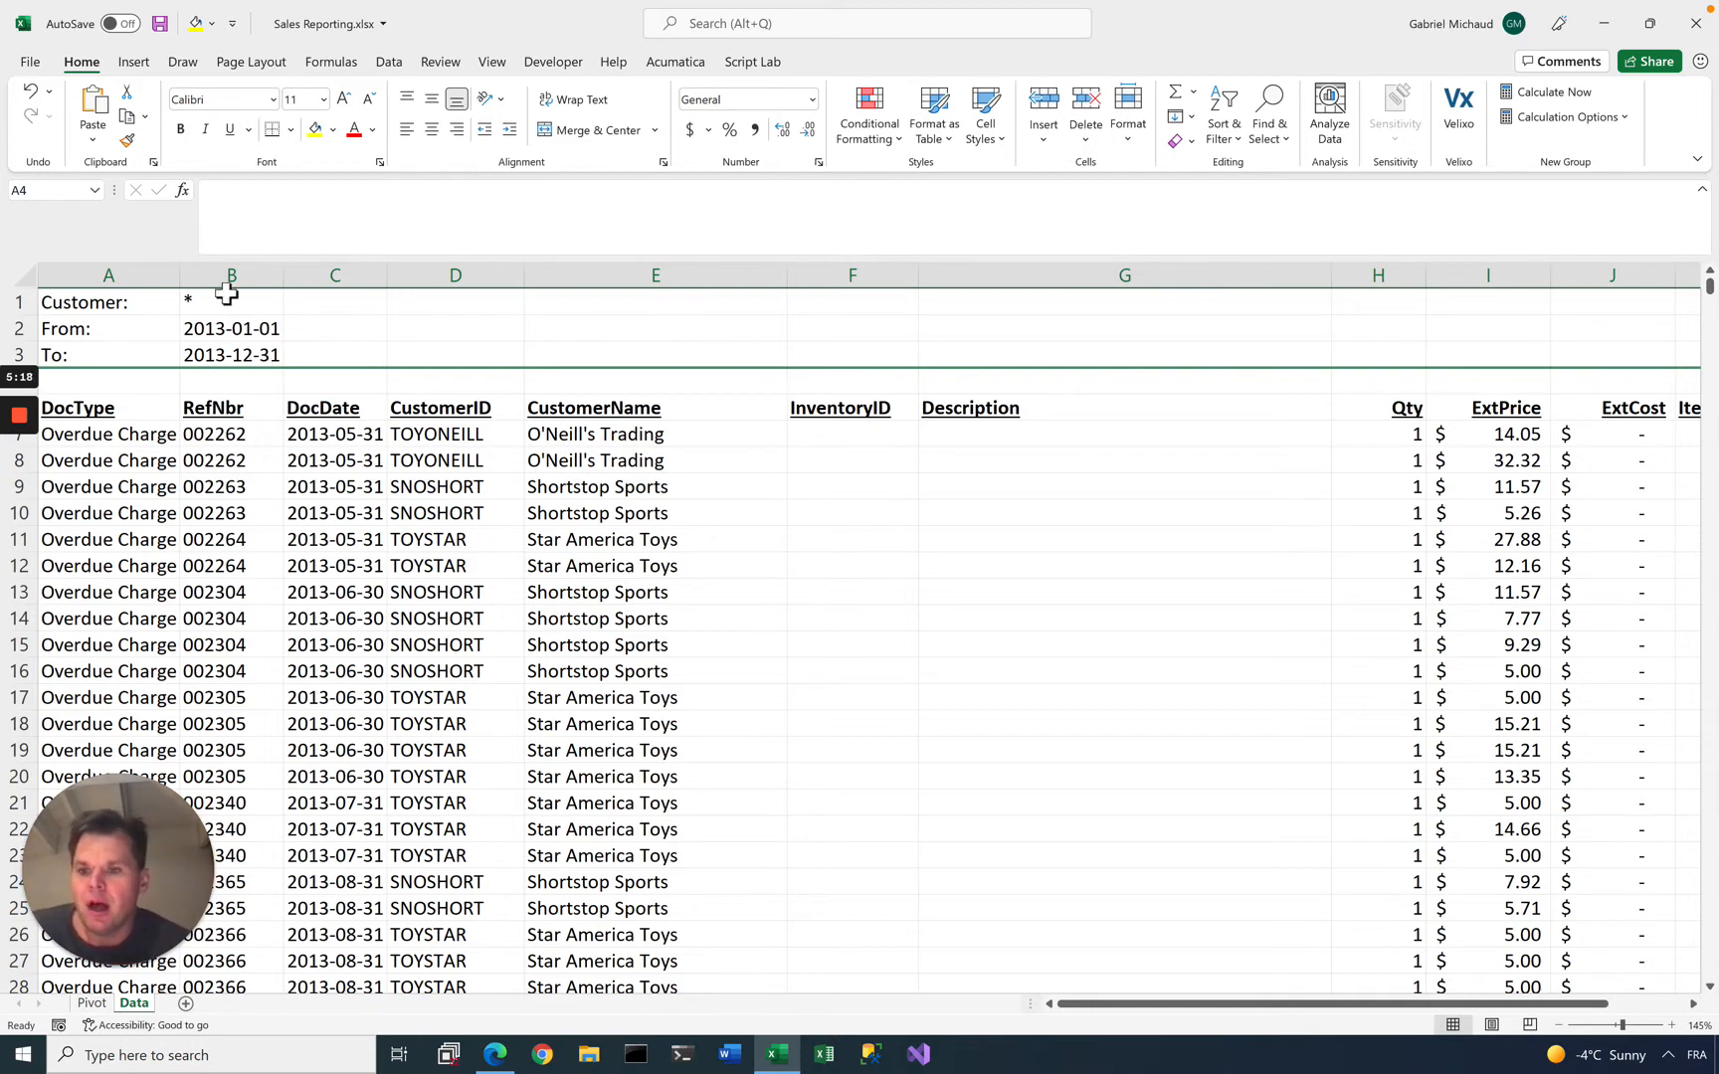
pyautogui.moveTo(228, 337); pyautogui.dragTo(228, 361)
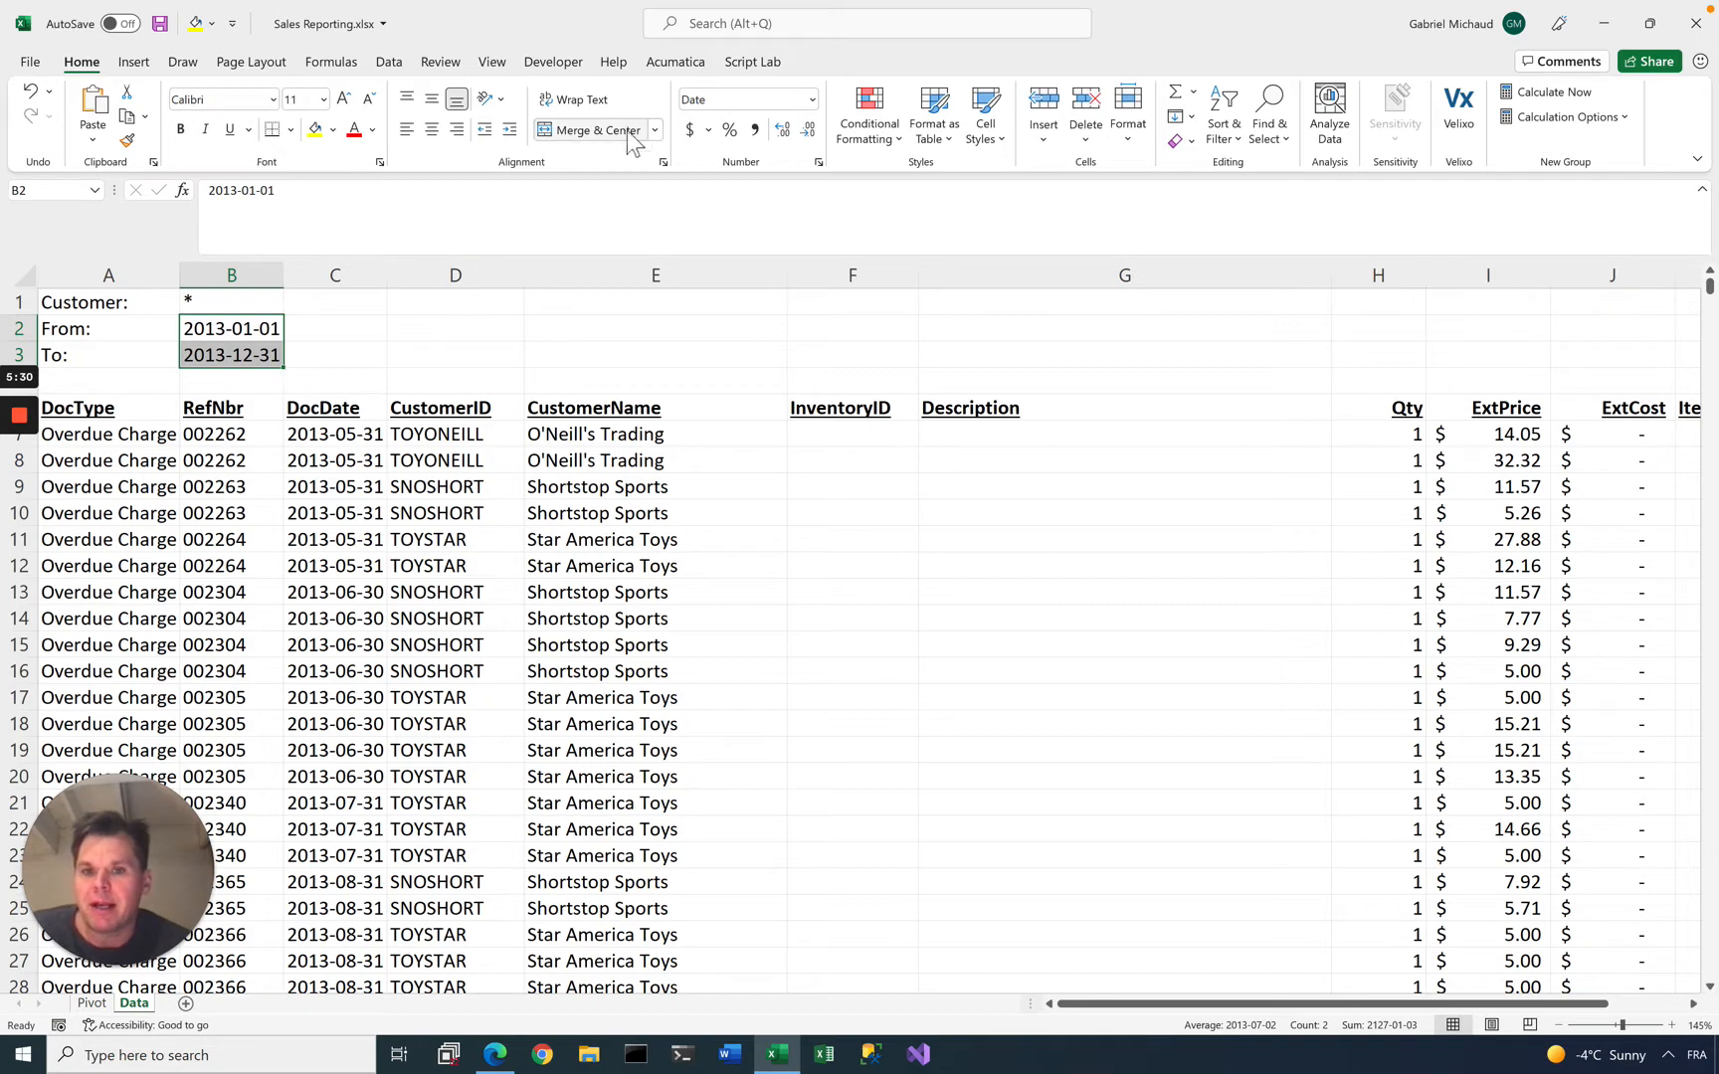
pyautogui.click(675, 61)
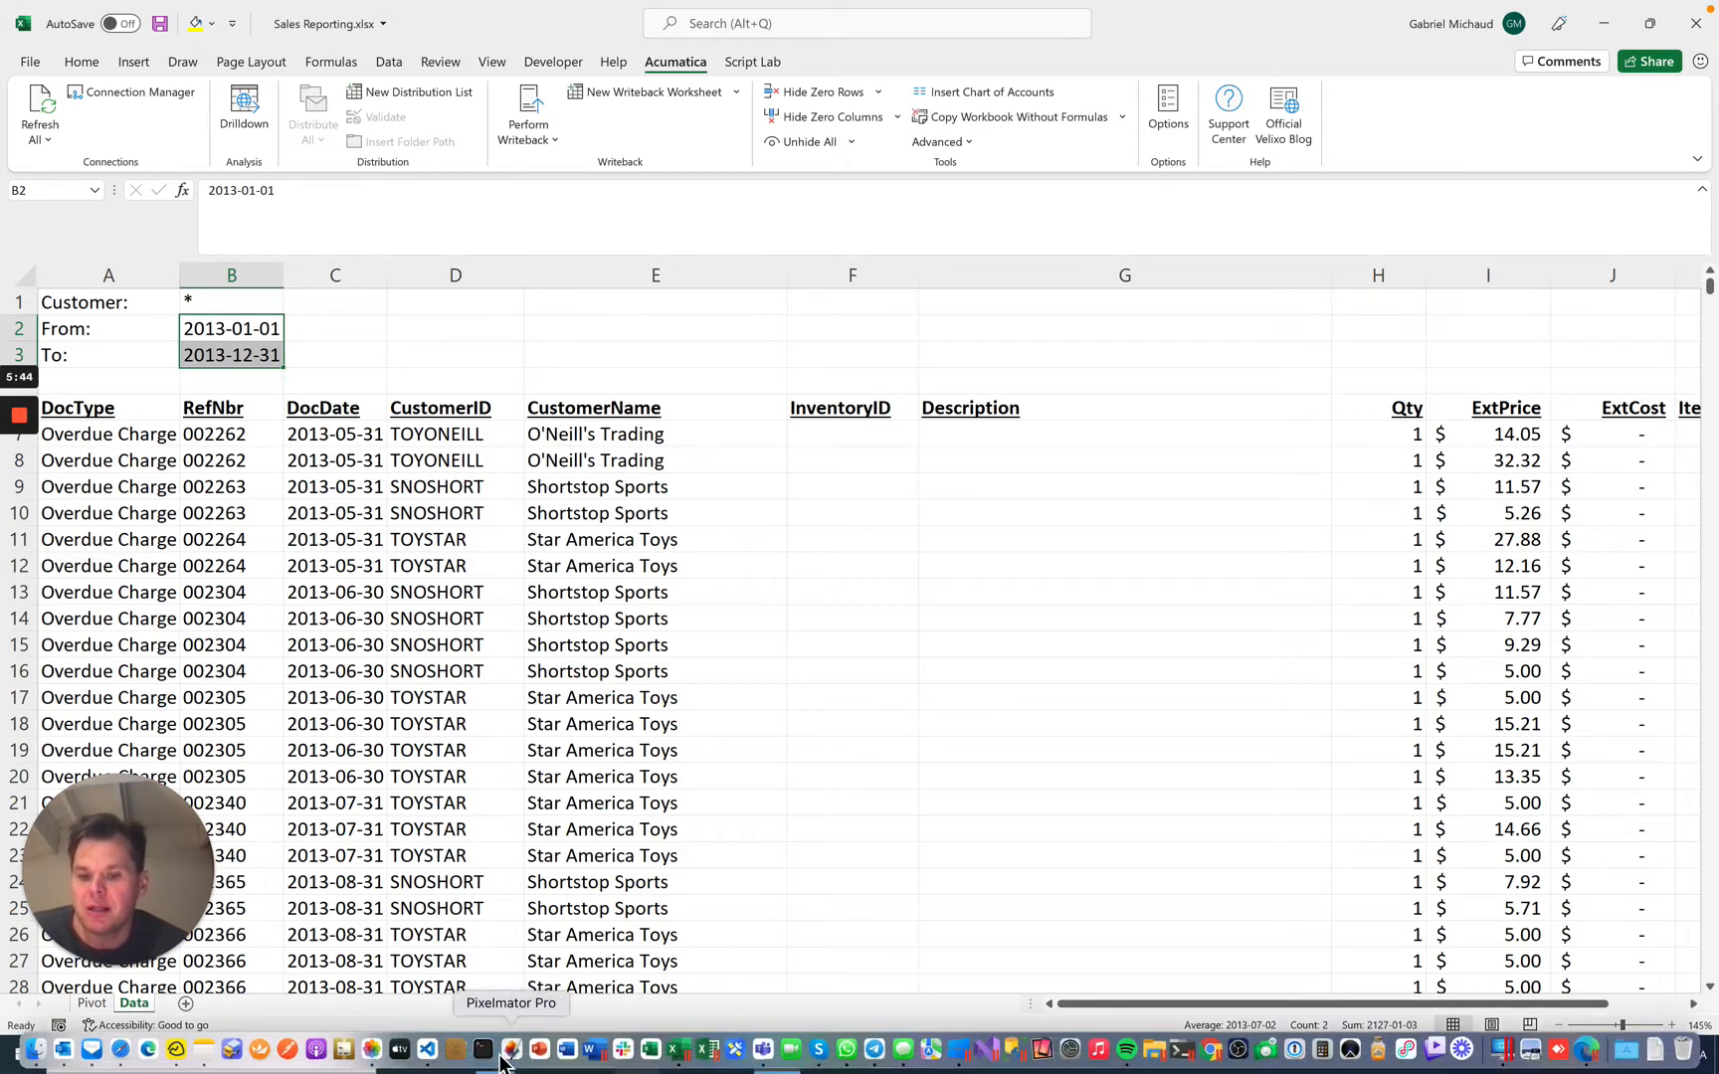
# Switch to Microsoft Edge, search the generic inquiries for "transa" and "analys", and view the grouping settings of AR-Sales-Analysis
pyautogui.click(495, 1054)
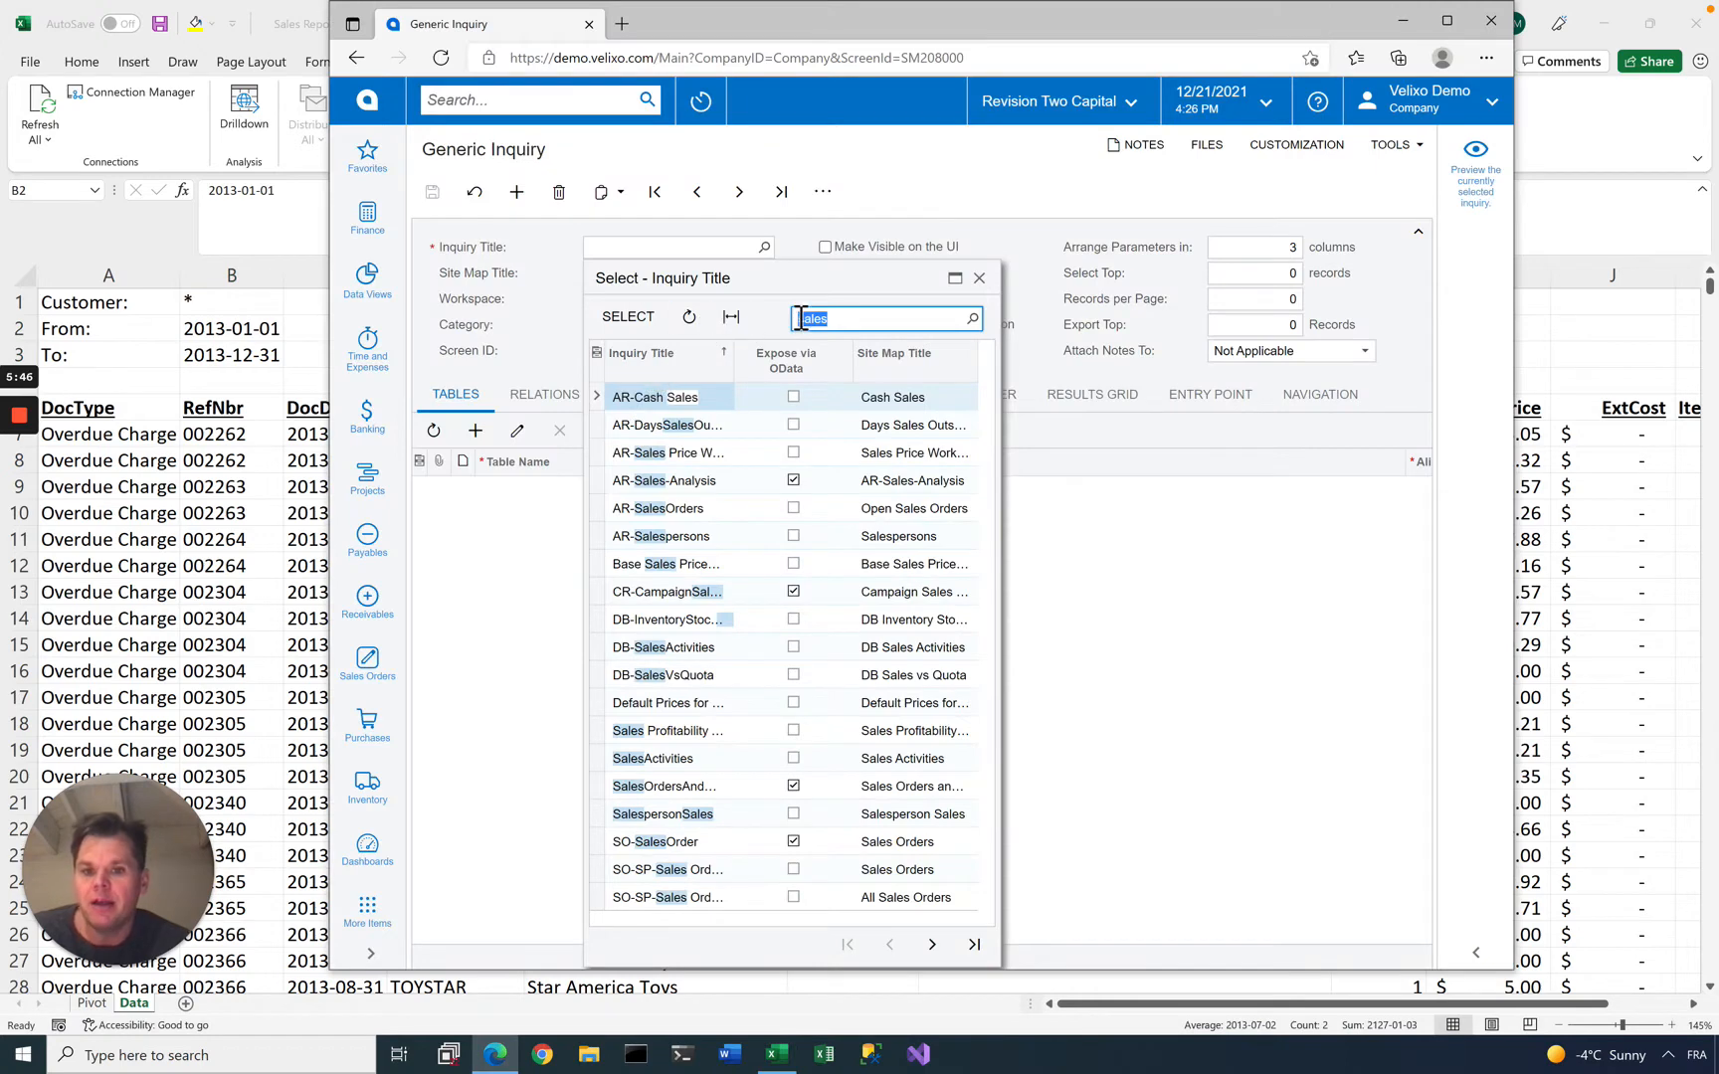
pyautogui.write('transa')
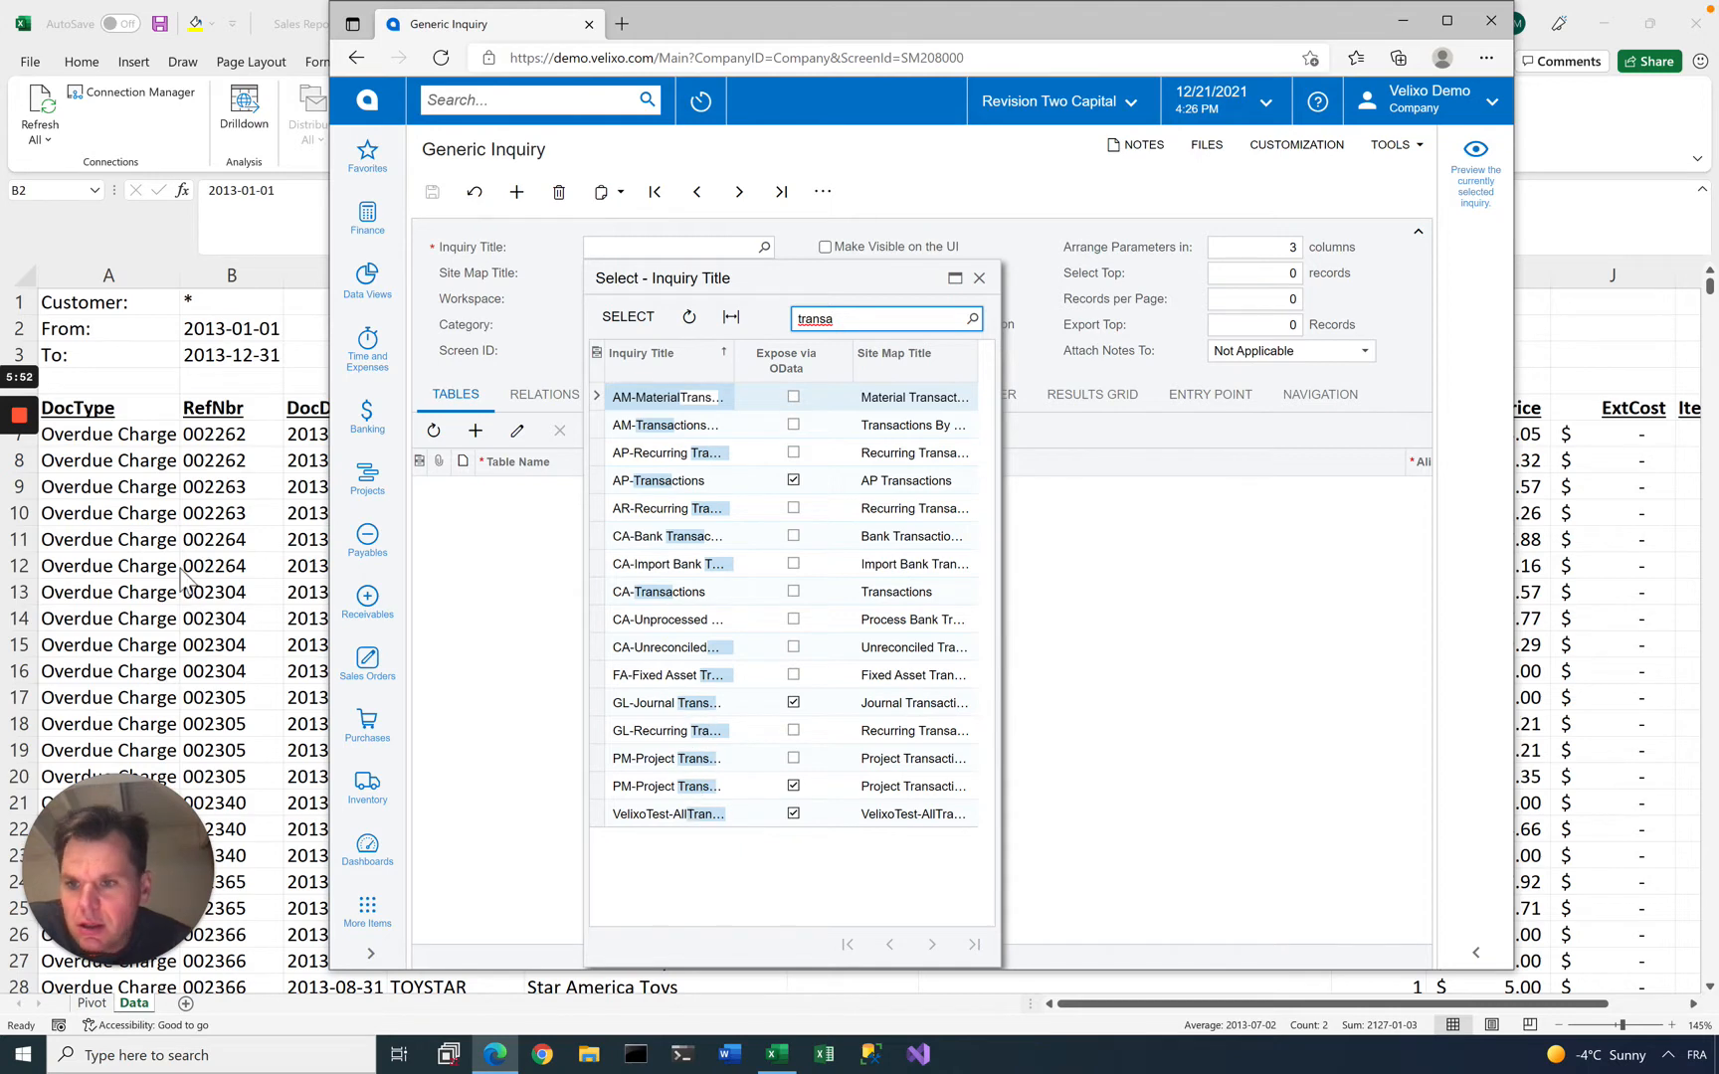
pyautogui.click(123, 414)
pyautogui.hotkey('alt', 'Tab')
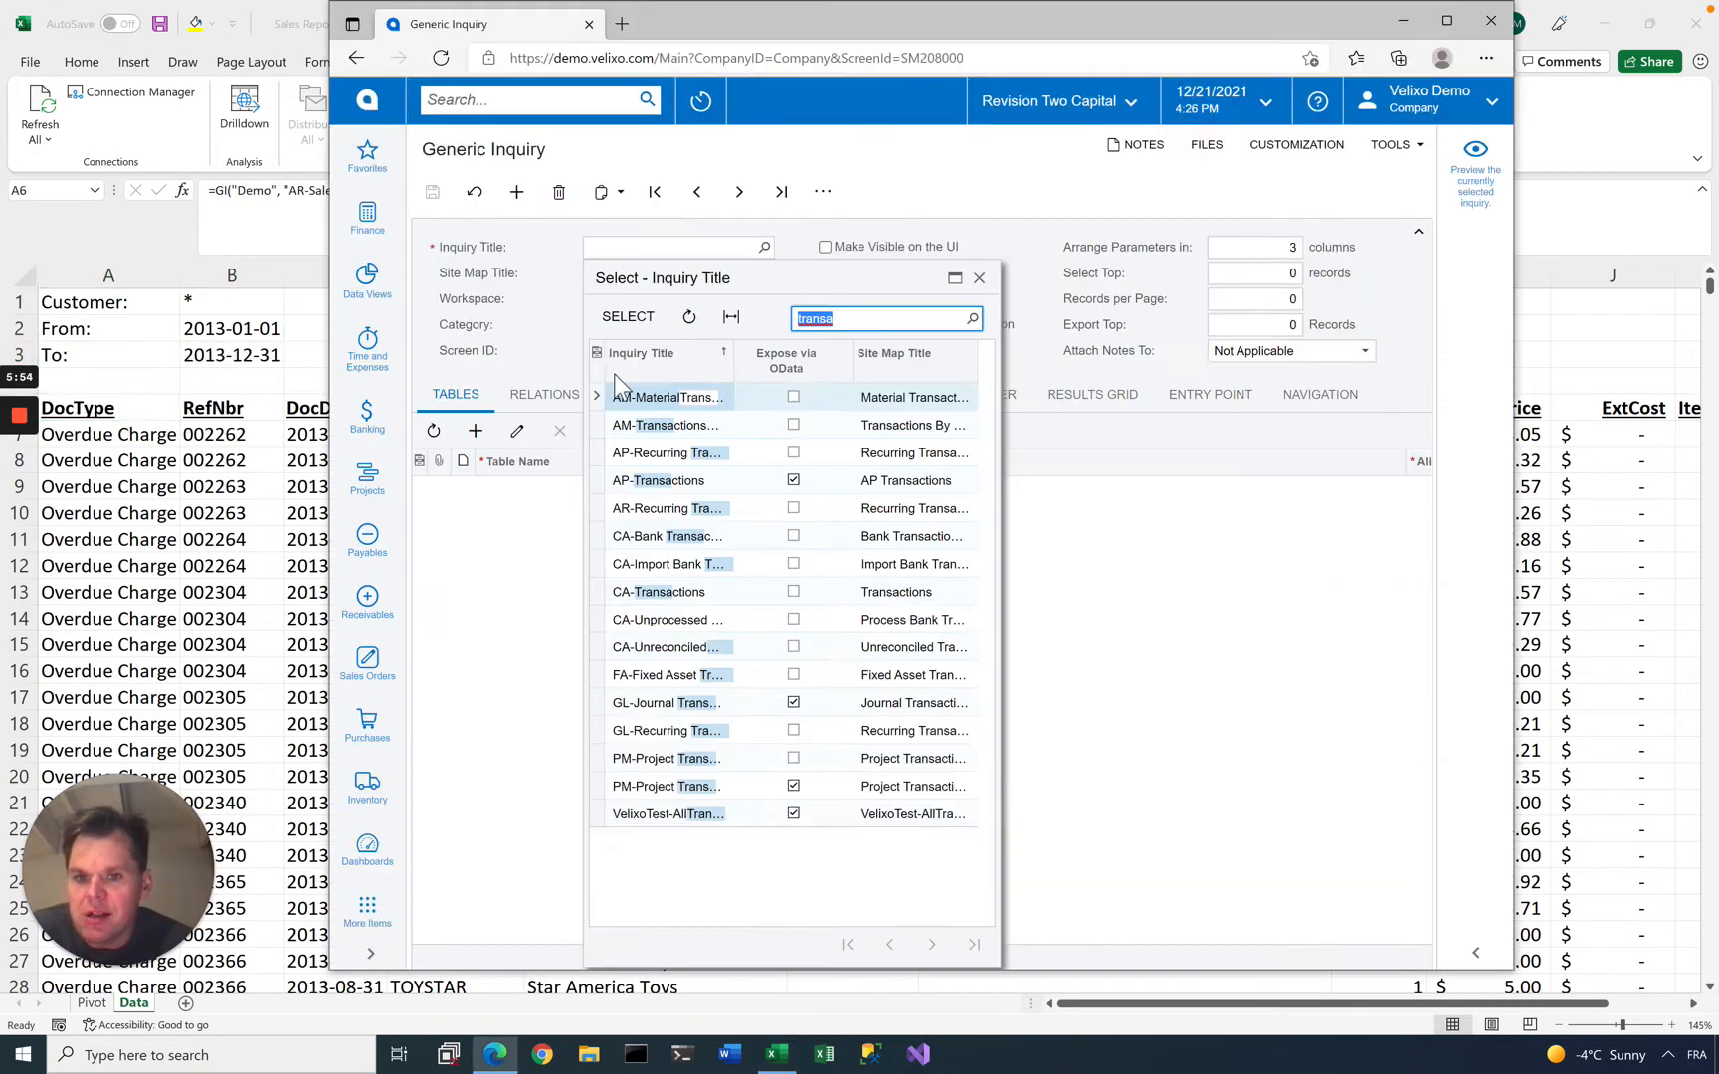
pyautogui.write('analys')
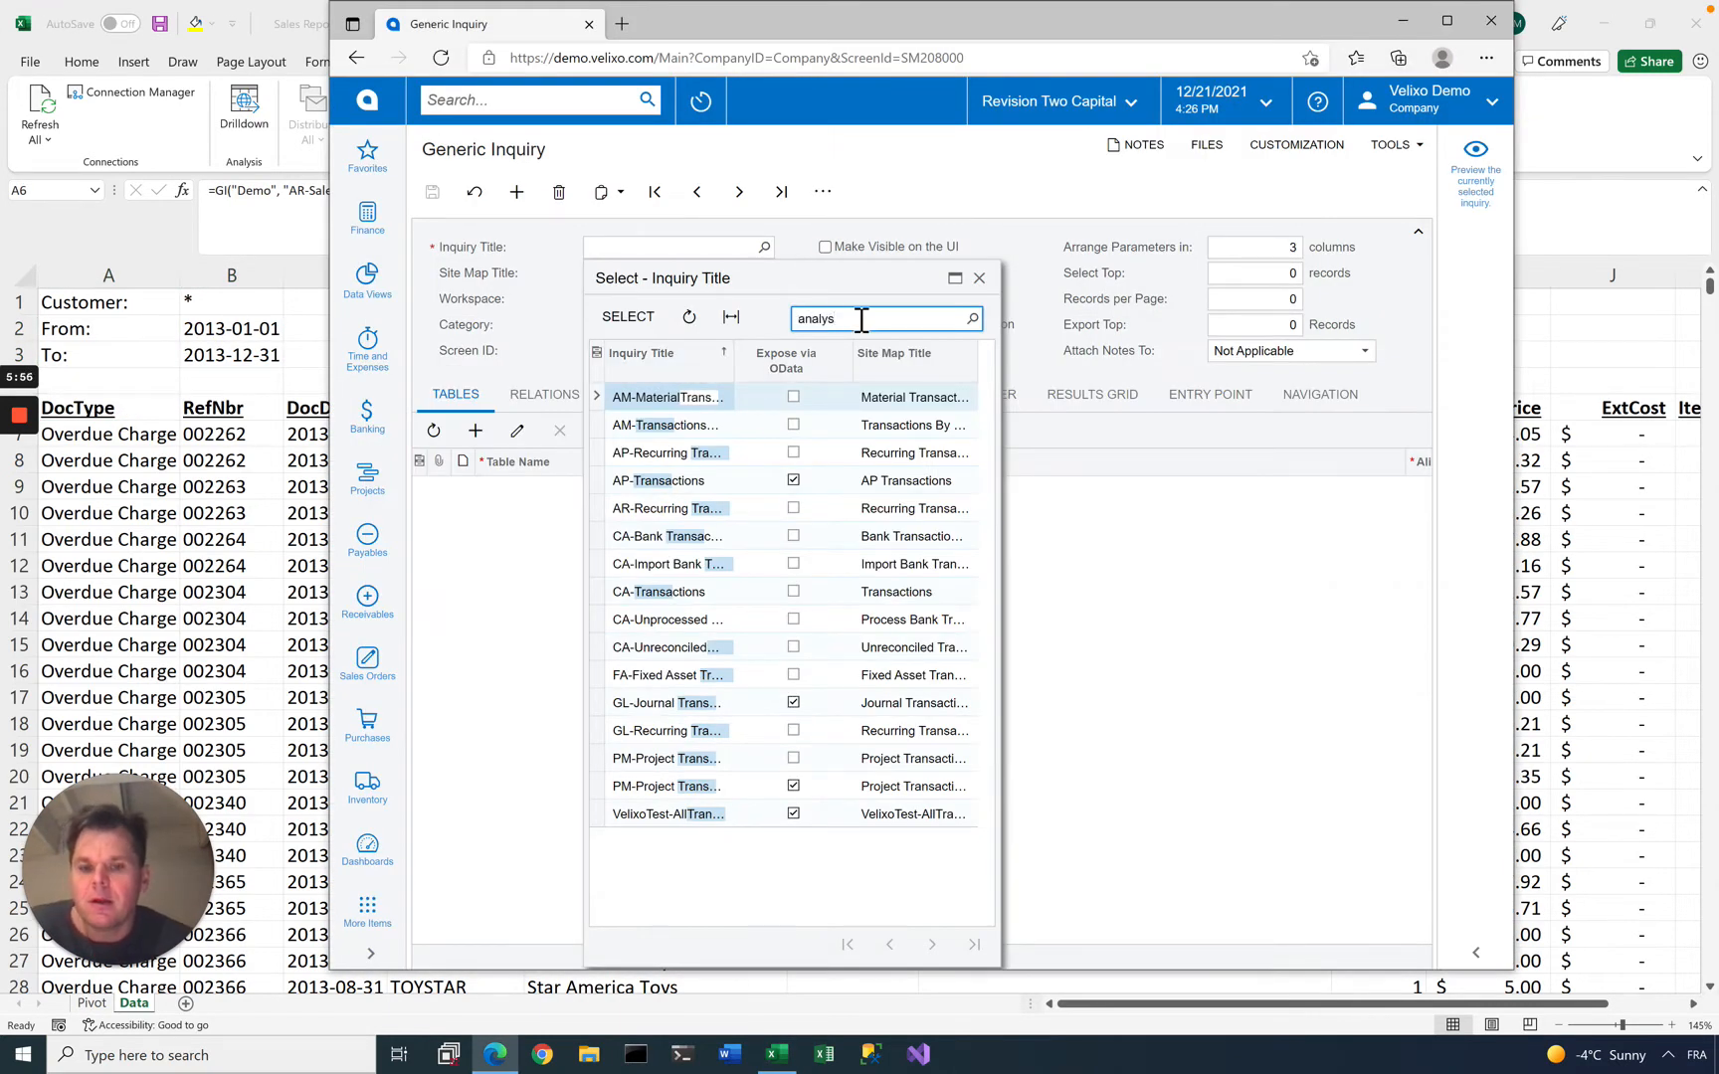
pyautogui.doubleClick(703, 398)
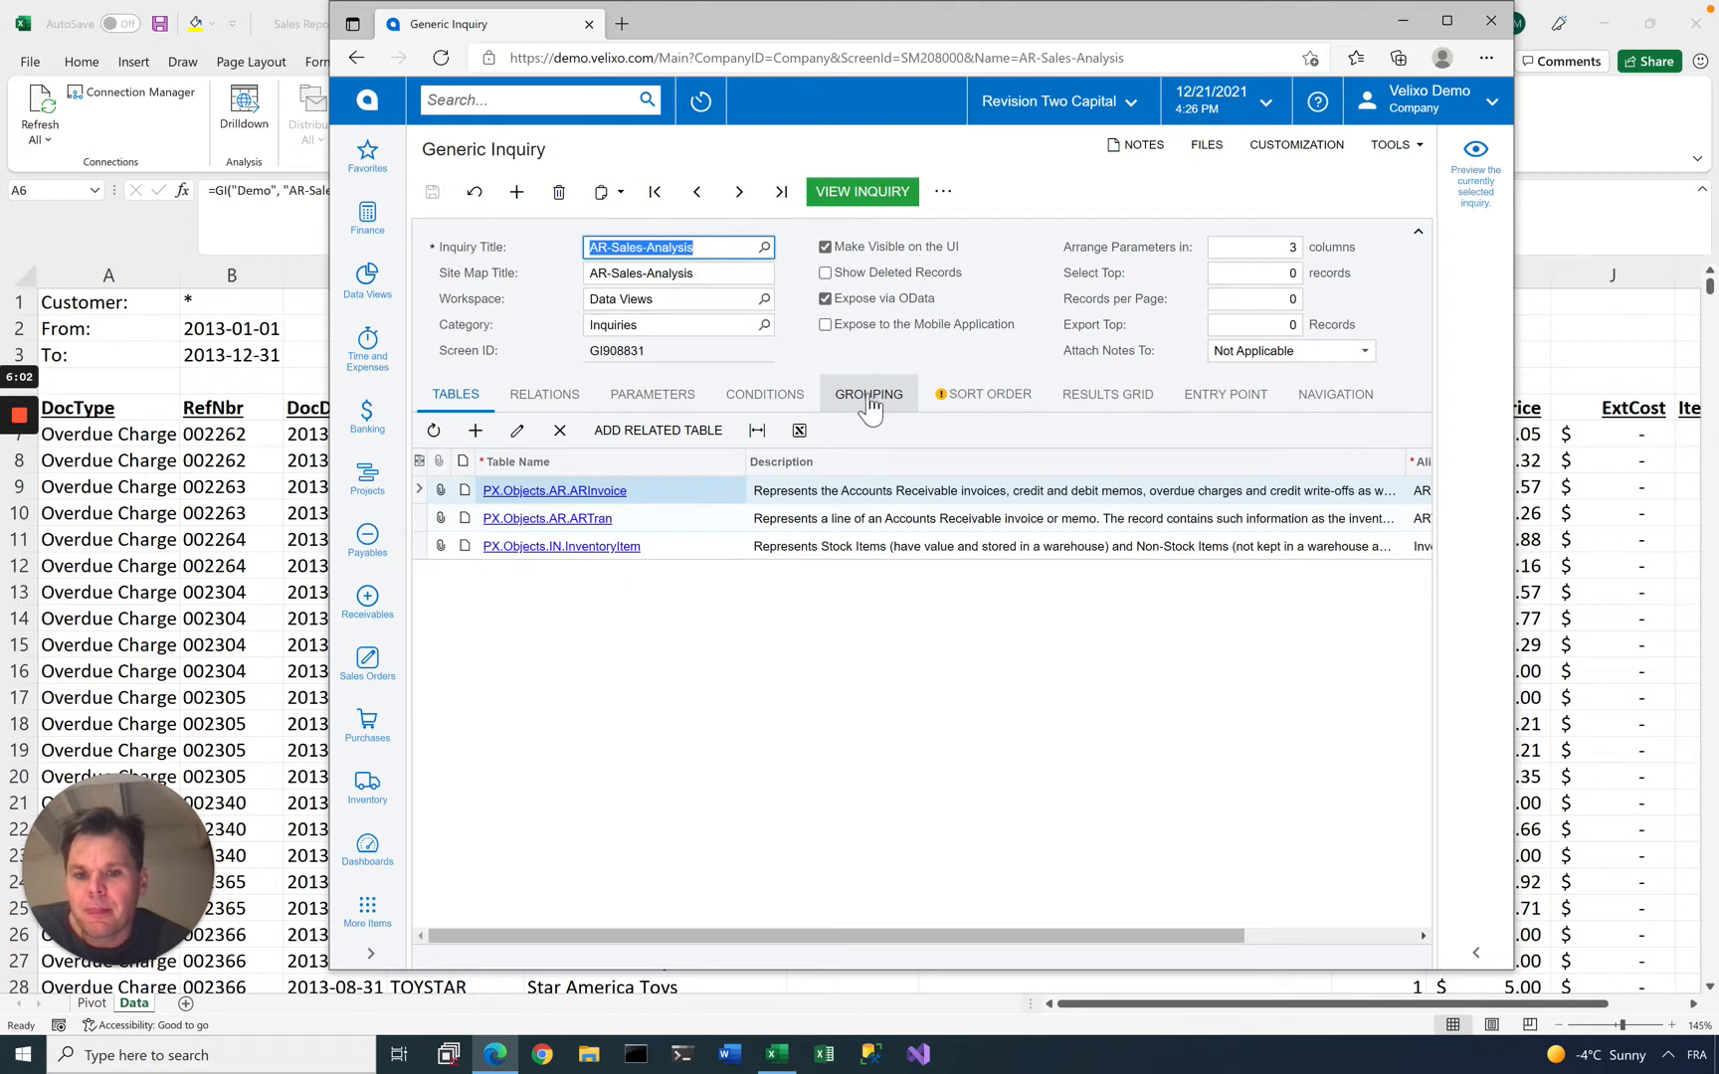
pyautogui.click(869, 398)
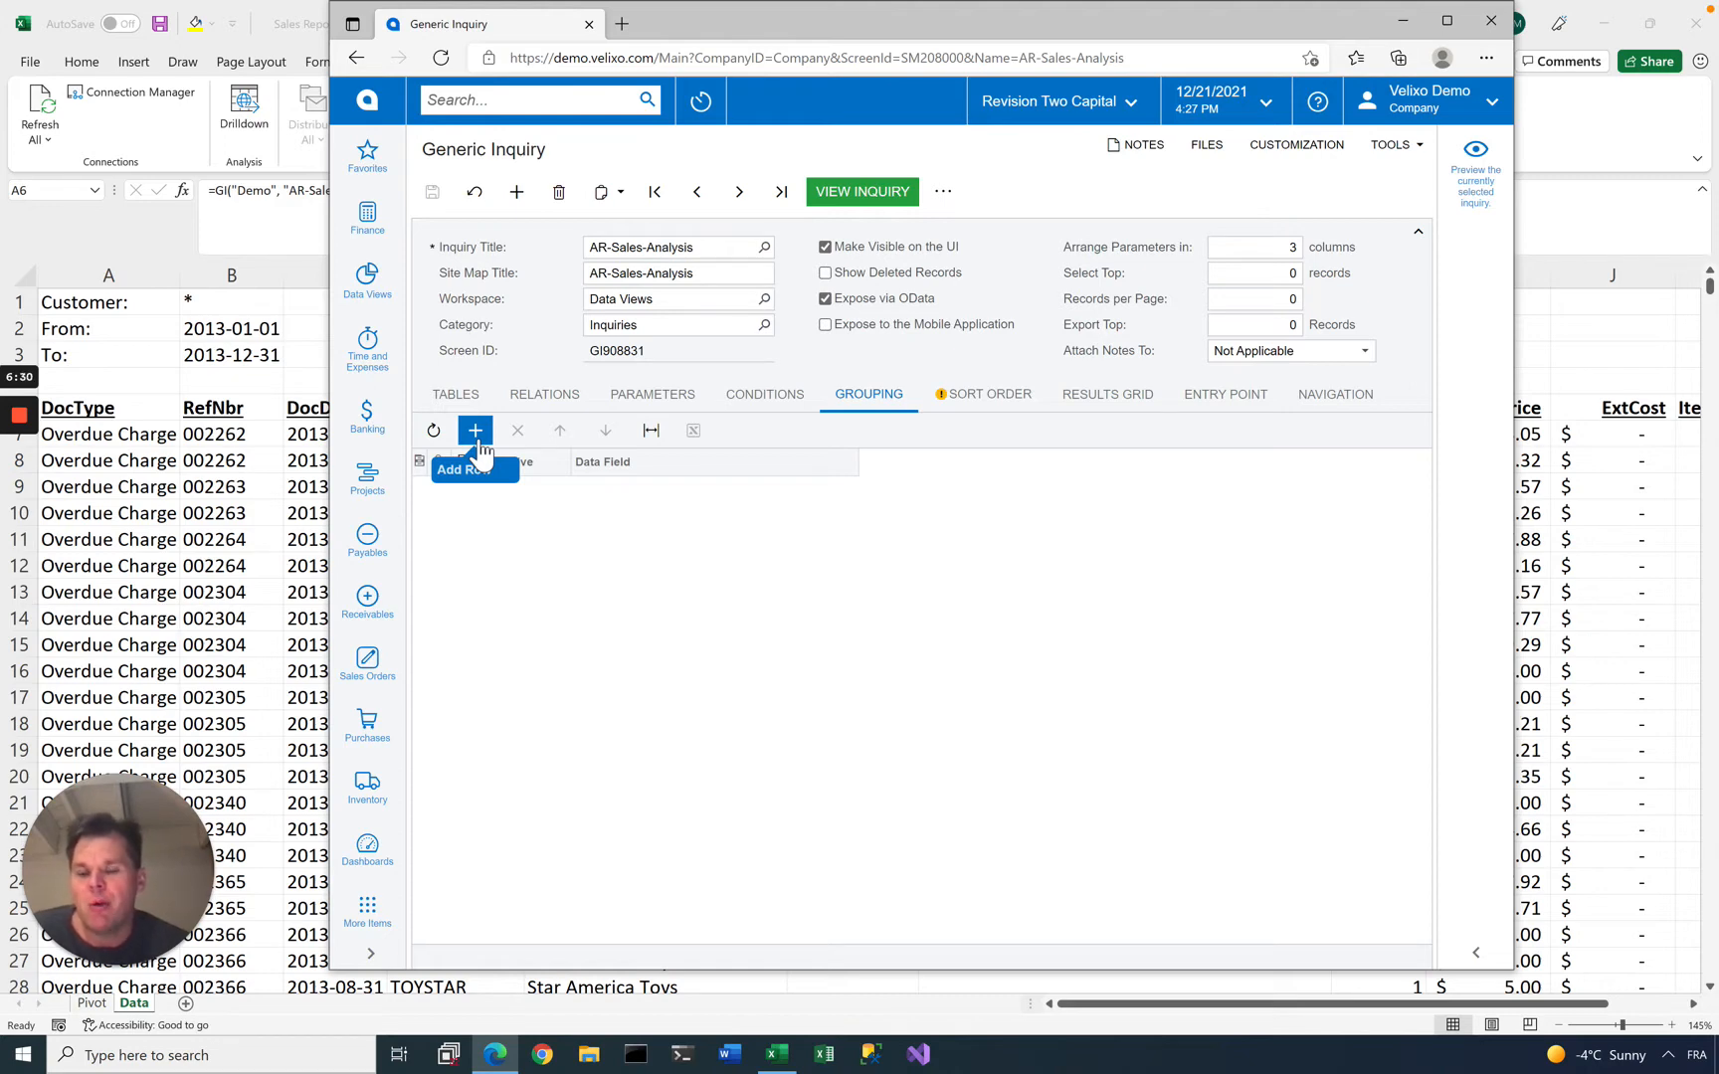
# Return to Excel, open the Velixo Support Center in the browser, and view its chat messenger
pyautogui.click(122, 394)
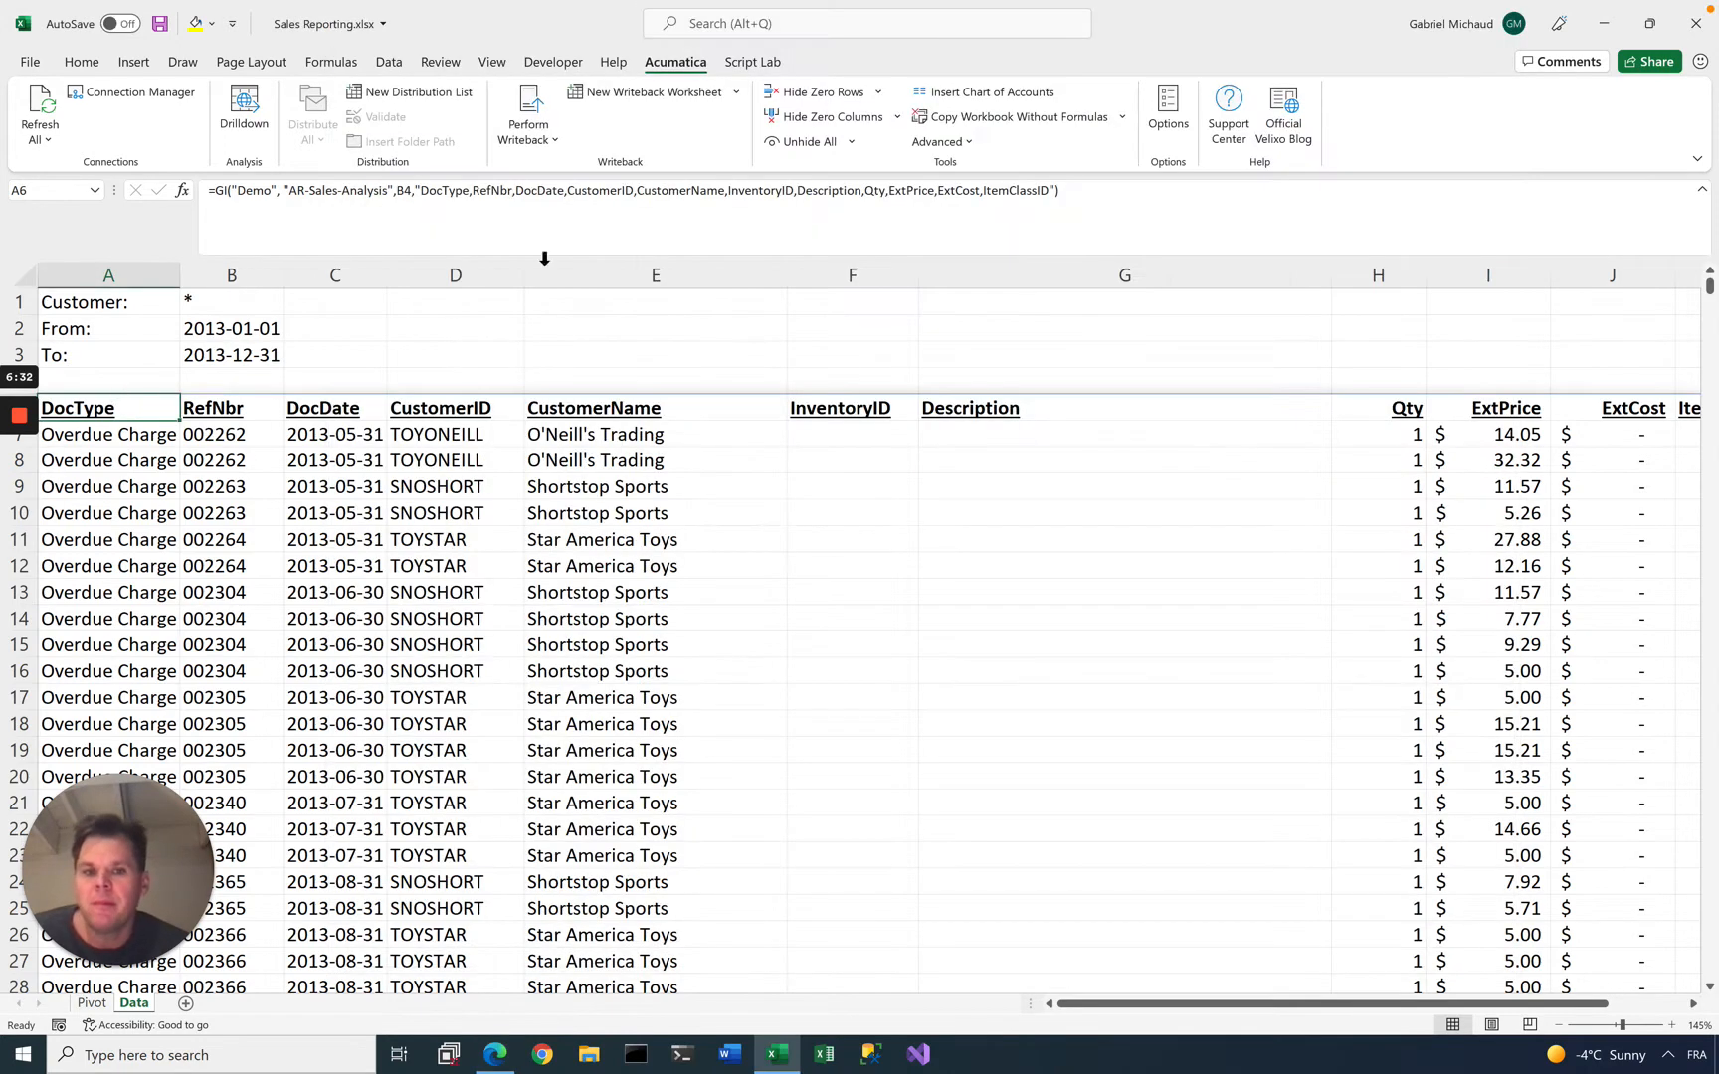
pyautogui.click(1226, 111)
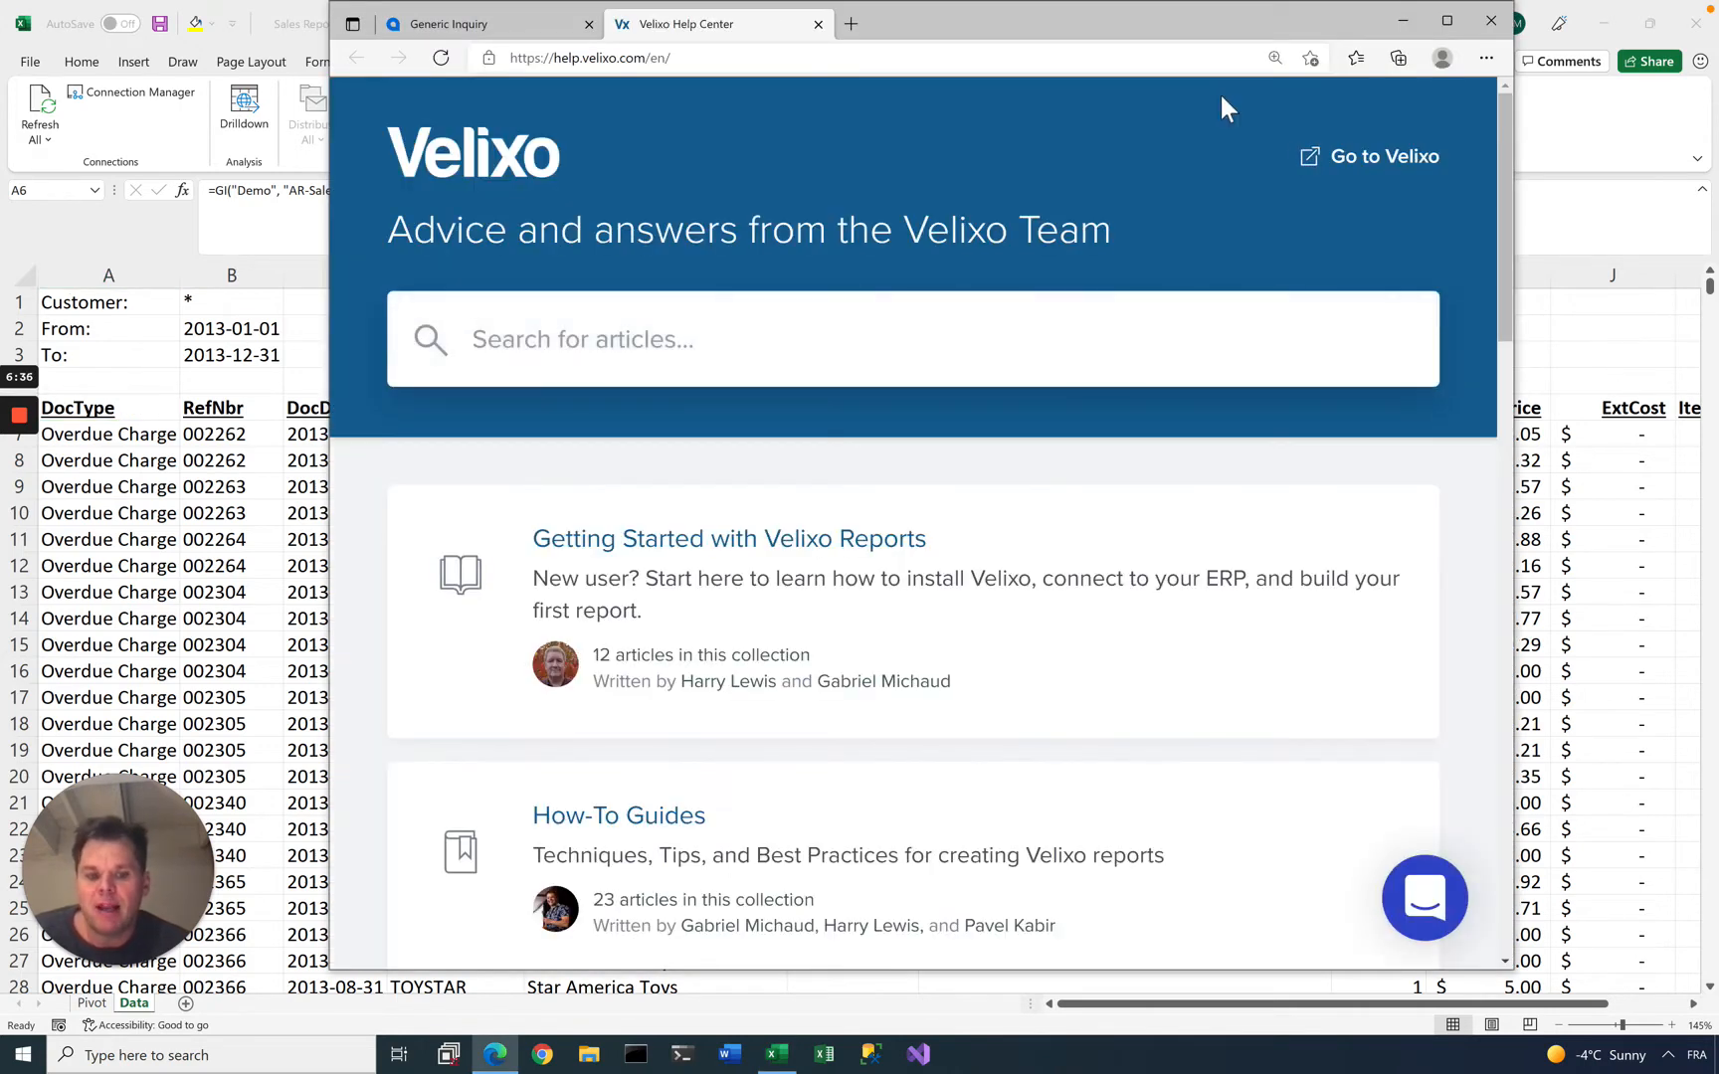
pyautogui.click(1438, 875)
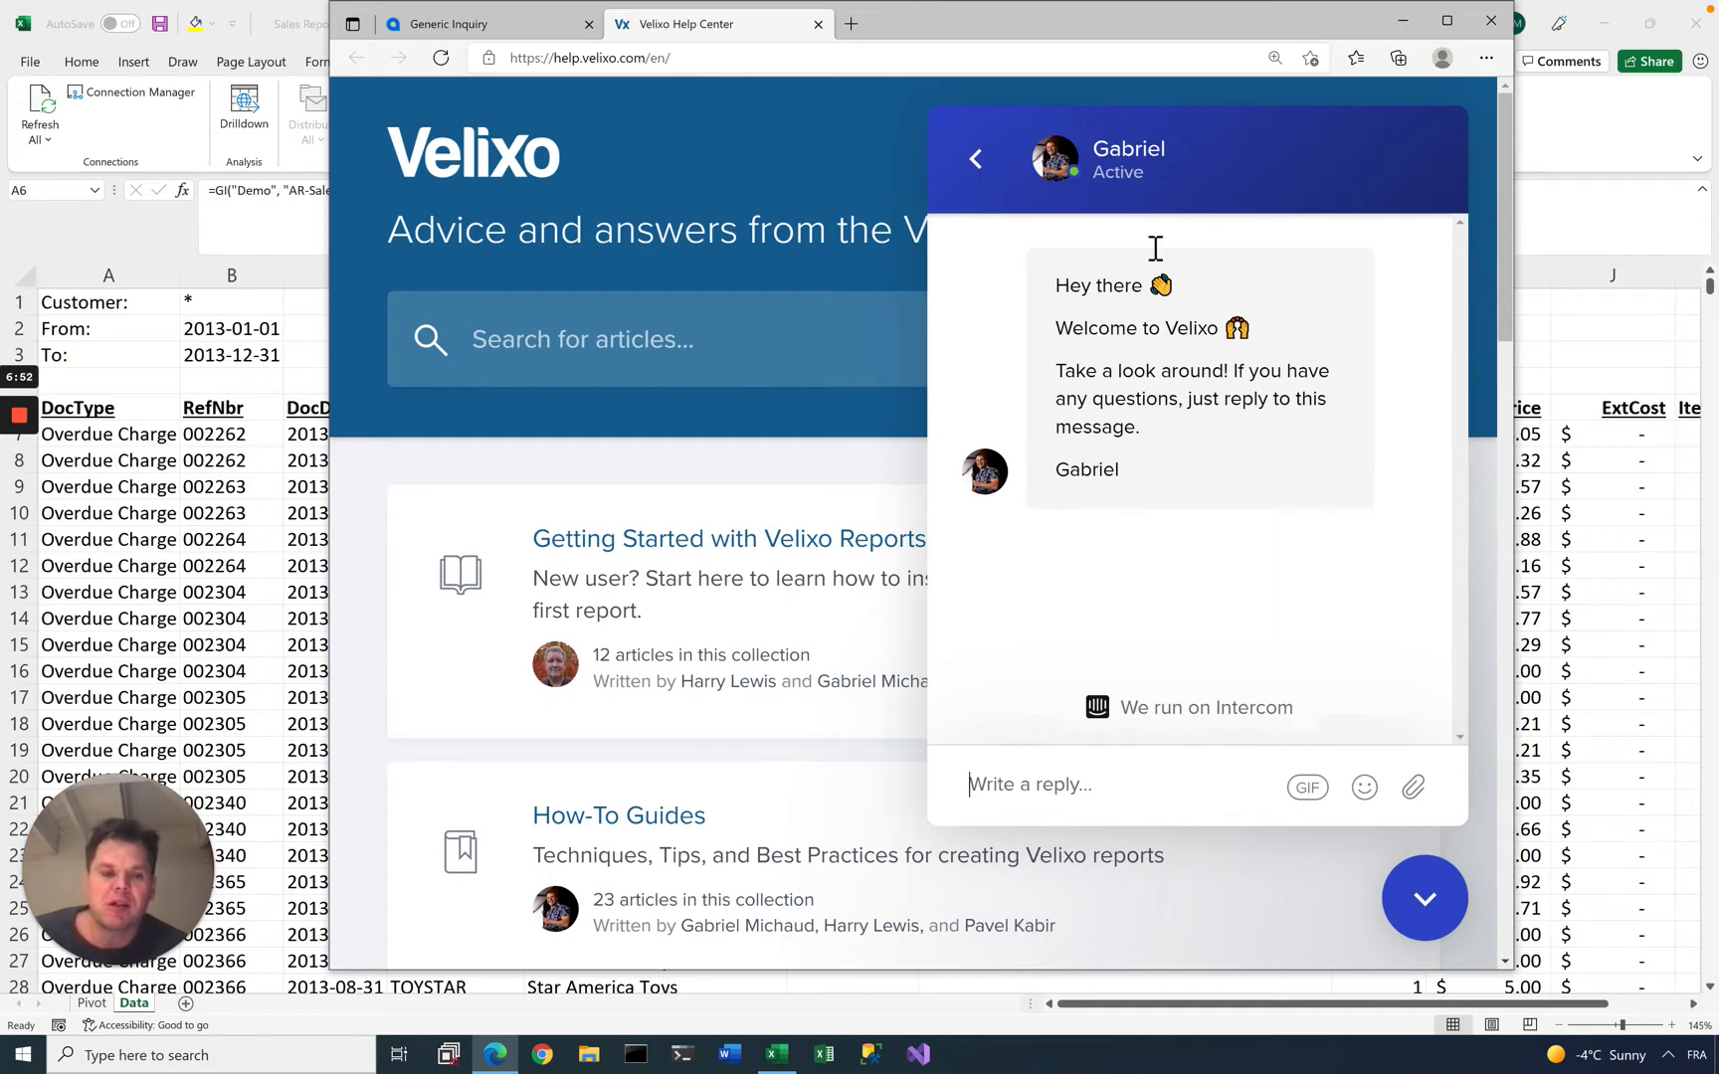
# Return to Excel and close the Sales Reporting.xlsx workbook, saving its changes
pyautogui.click(1560, 214)
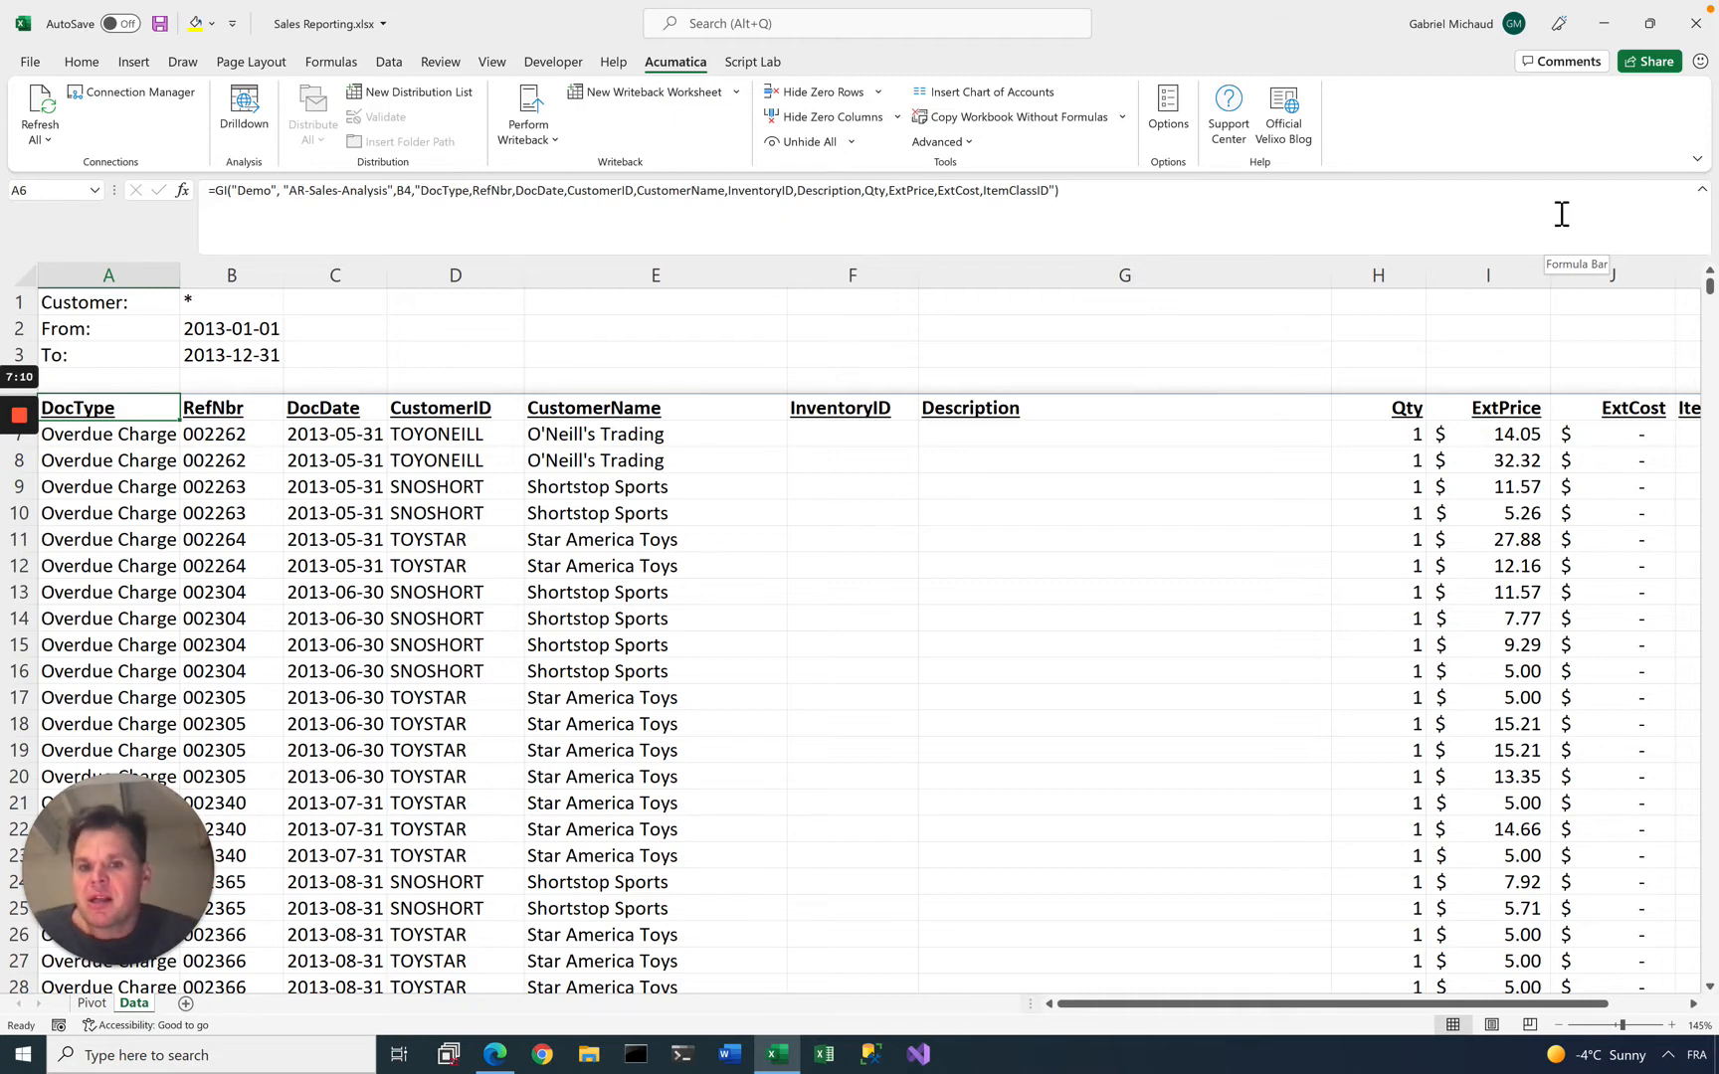
pyautogui.click(197, 306)
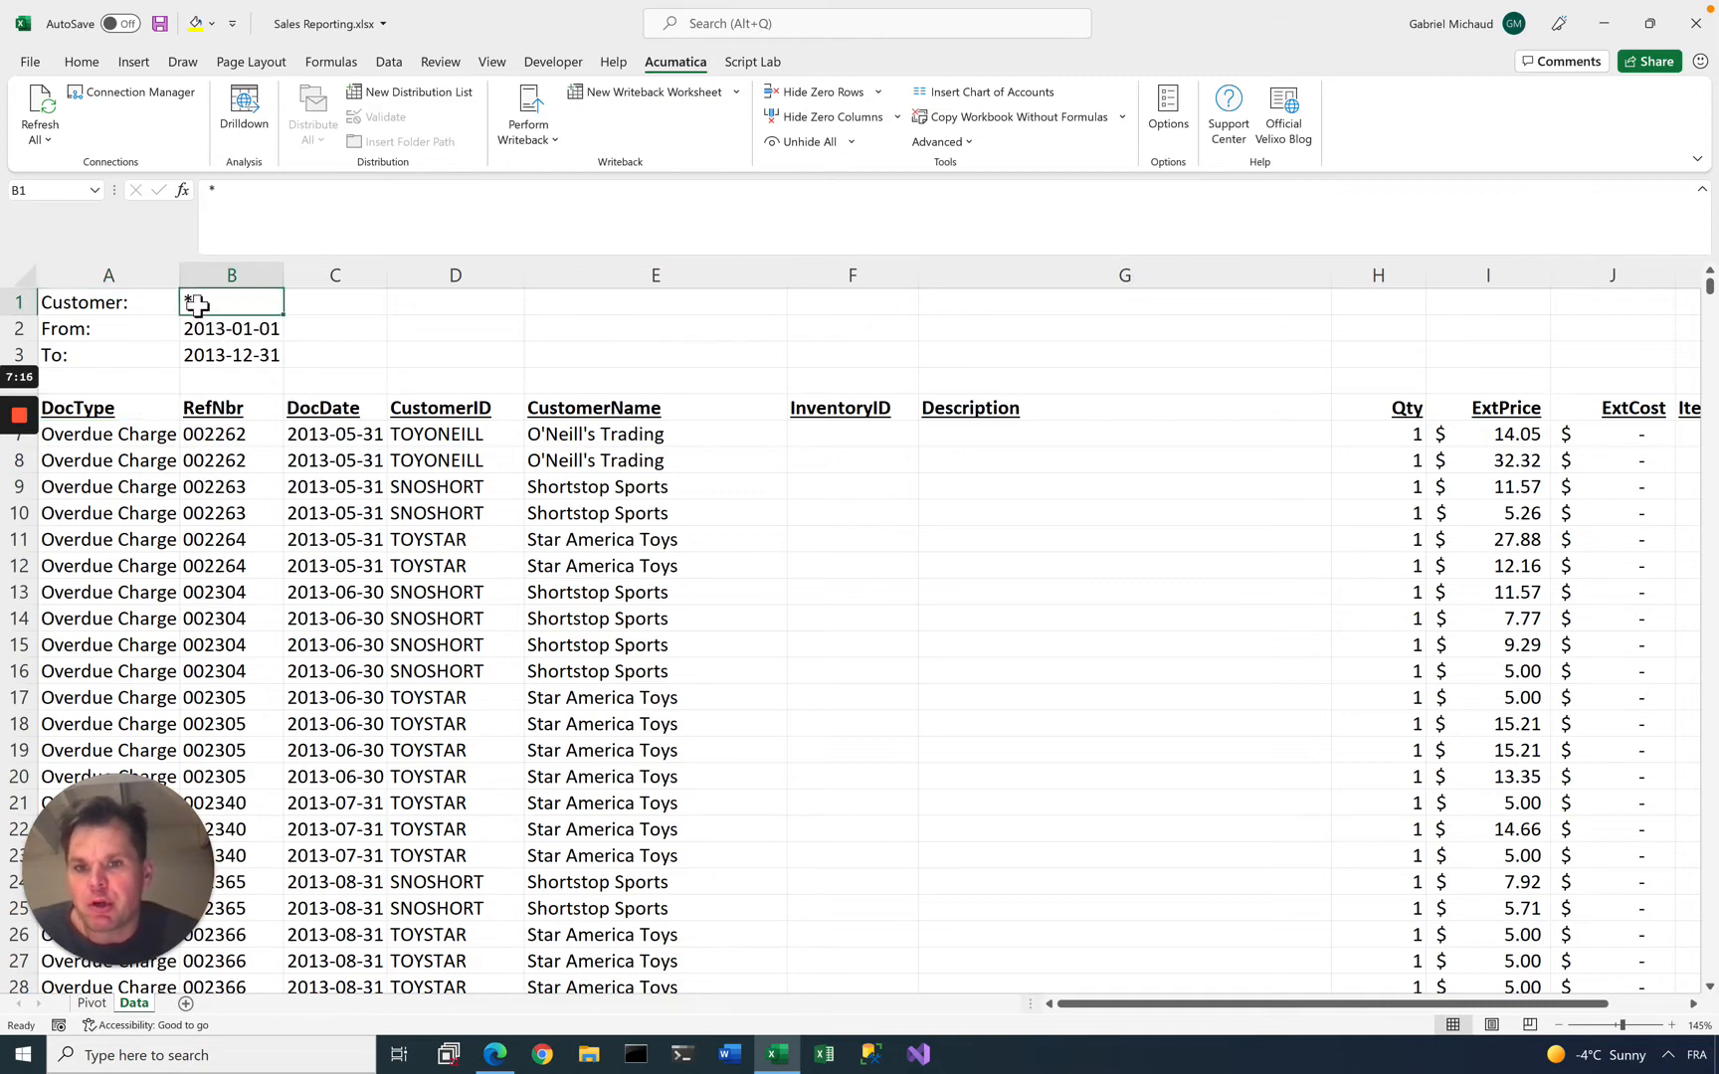
pyautogui.click(1694, 24)
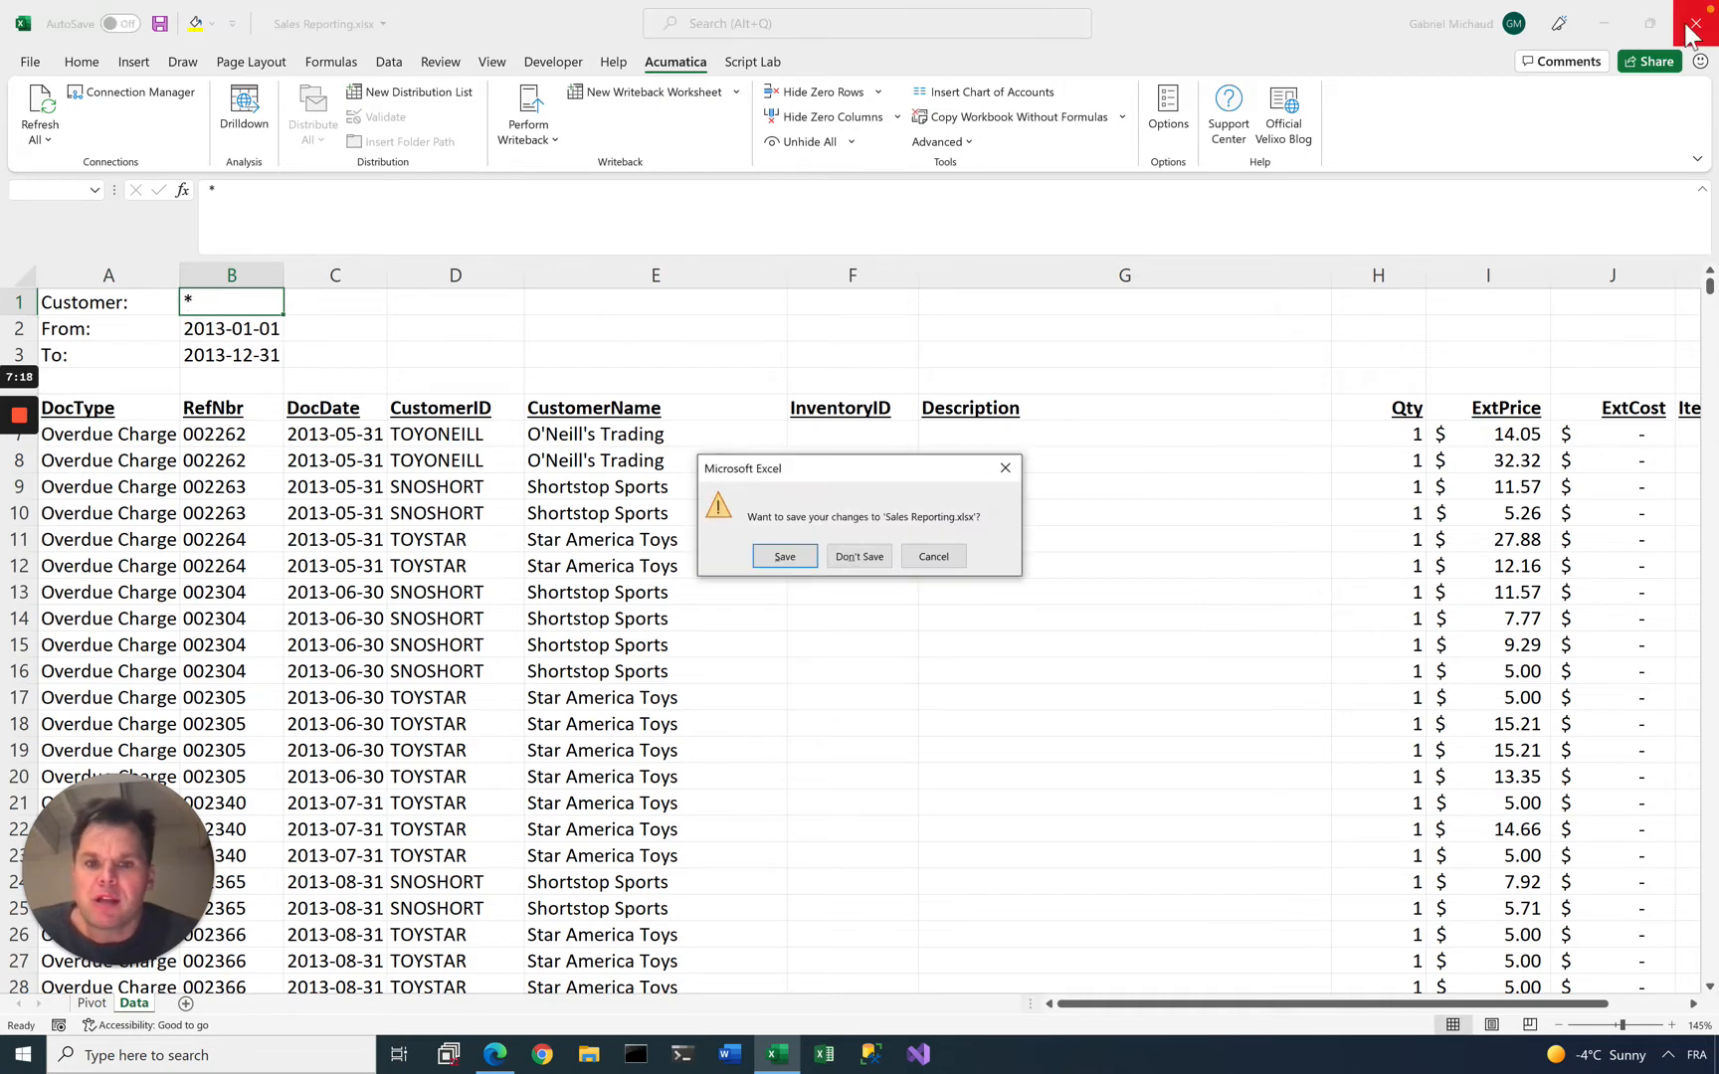
pyautogui.press('Return')
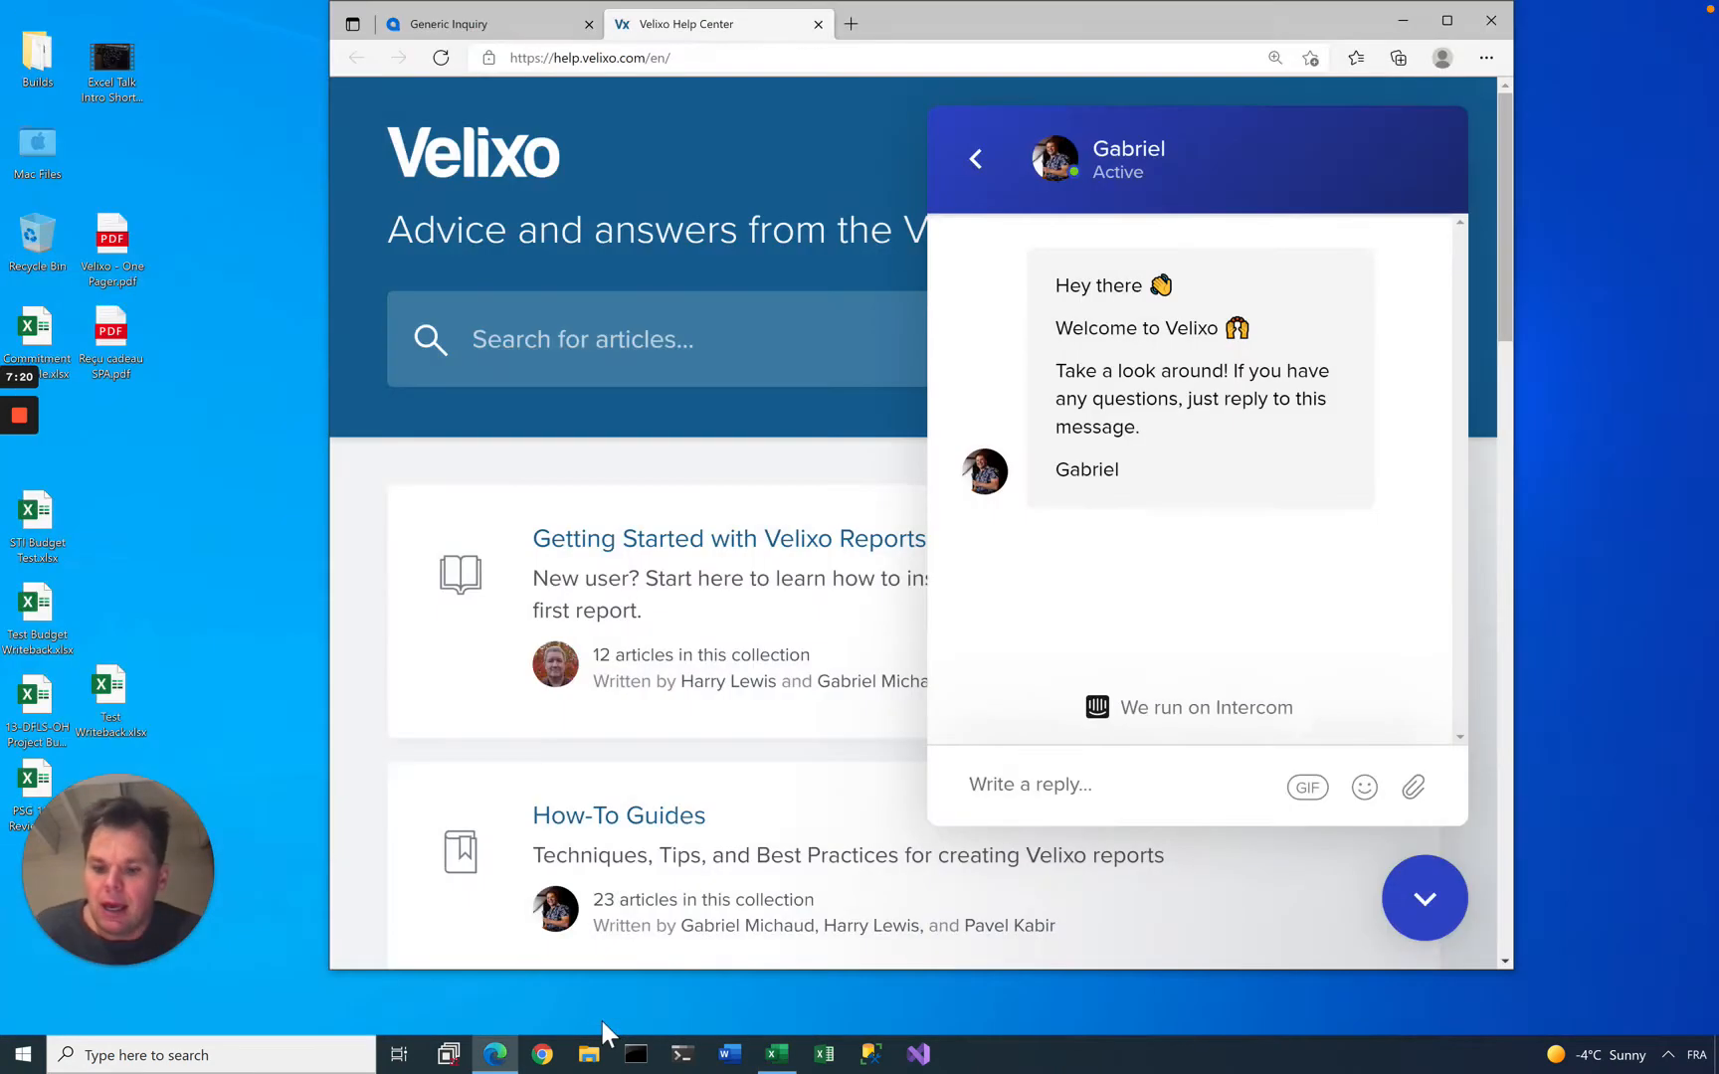
# Switch from the Windows desktop to Finder on the Mac
pyautogui.press('super+Tab')
pyautogui.press('super+Tab')
pyautogui.press('super+Tab')
pyautogui.press('super+Tab')
pyautogui.press('super+Tab')
pyautogui.press('super+Tab')
pyautogui.press('super+Tab')
pyautogui.press('super+Tab')
pyautogui.press('super+Tab')
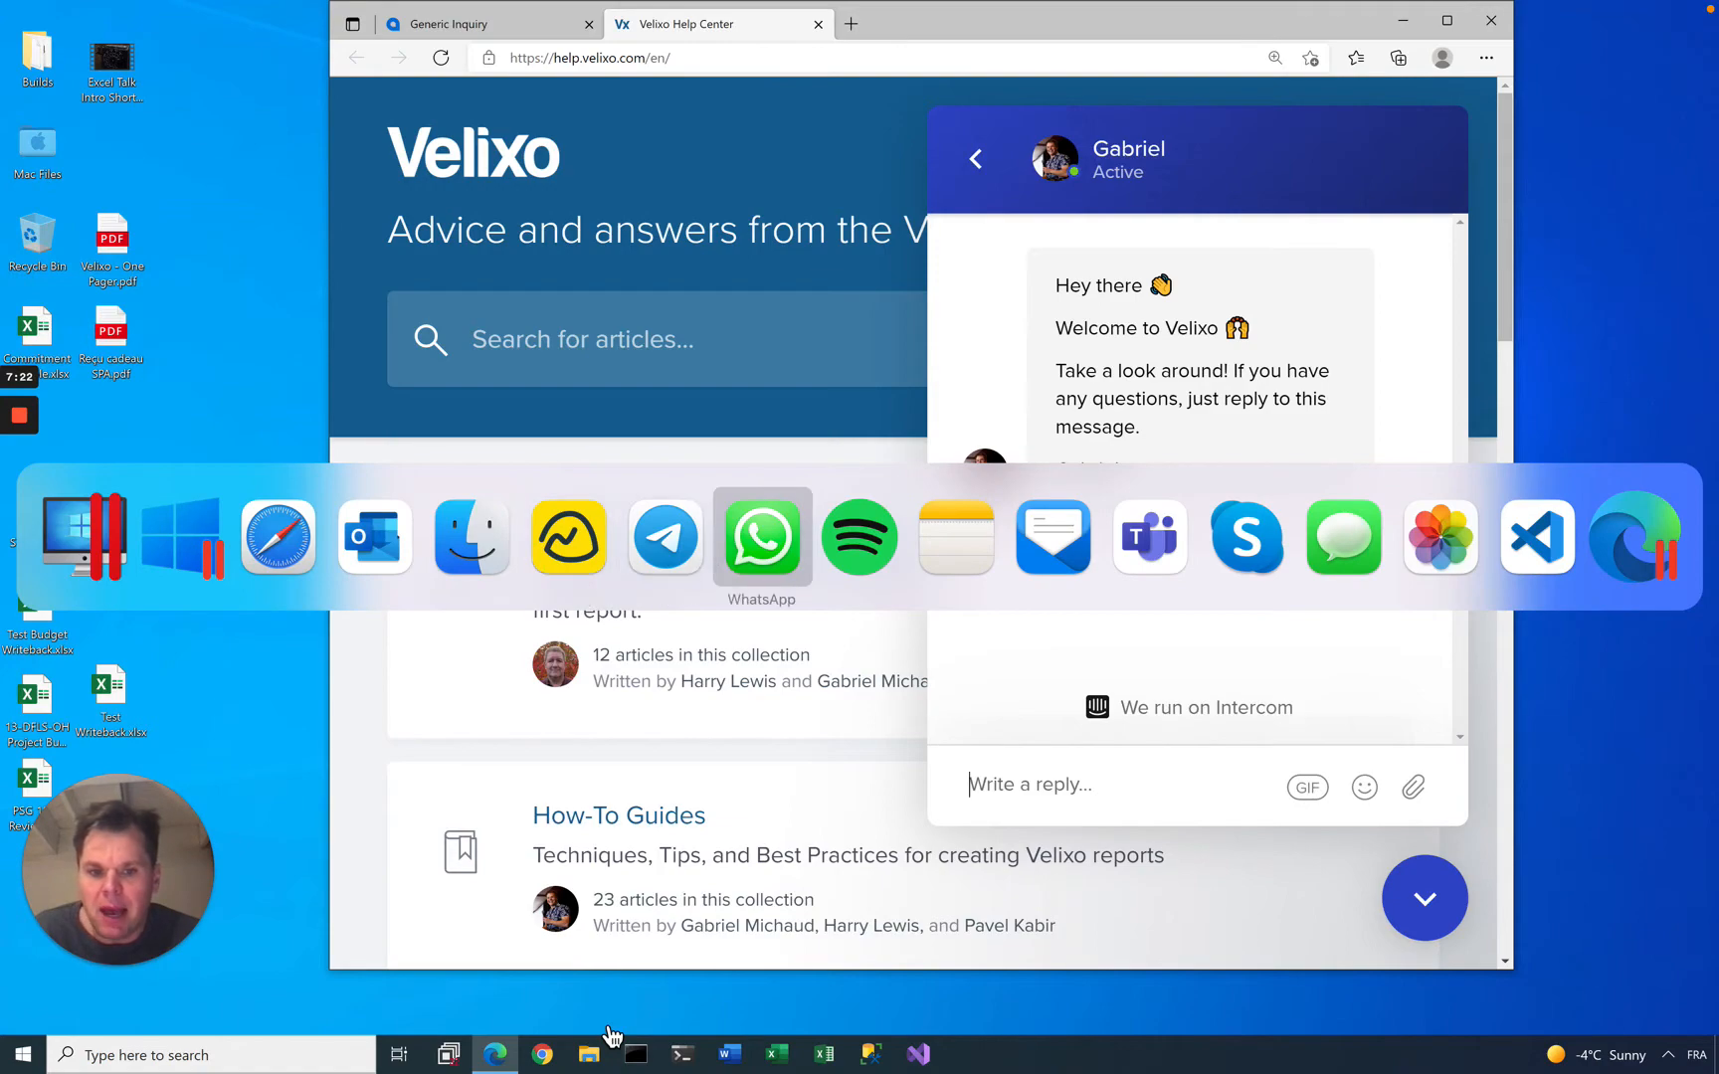
pyautogui.press('super+Tab')
pyautogui.press('super+Tab')
pyautogui.press('super+Tab')
pyautogui.press('shift+super+Tab')
pyautogui.press('shift+super+Tab')
pyautogui.press('shift+super+Tab')
pyautogui.press('shift+super+Tab')
pyautogui.press('shift+super+Tab')
pyautogui.press('shift+super+Tab')
pyautogui.press('shift+super+Tab')
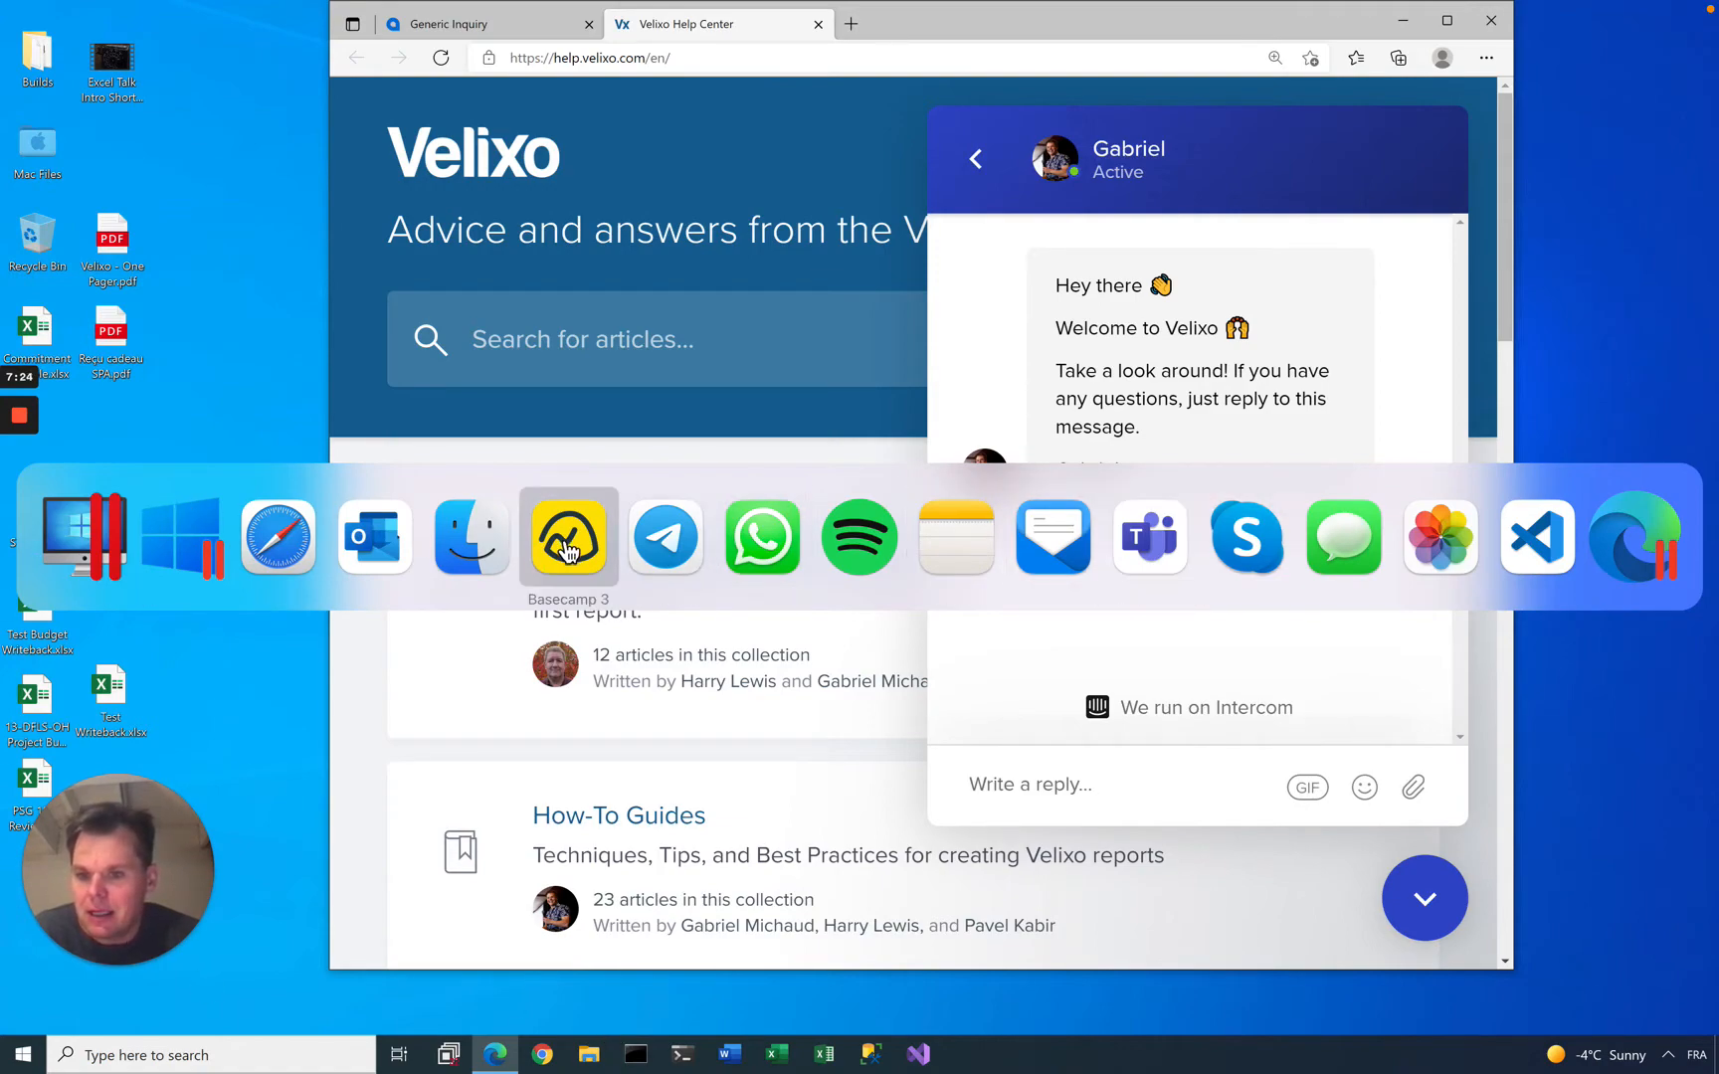
pyautogui.press('shift+super+Tab')
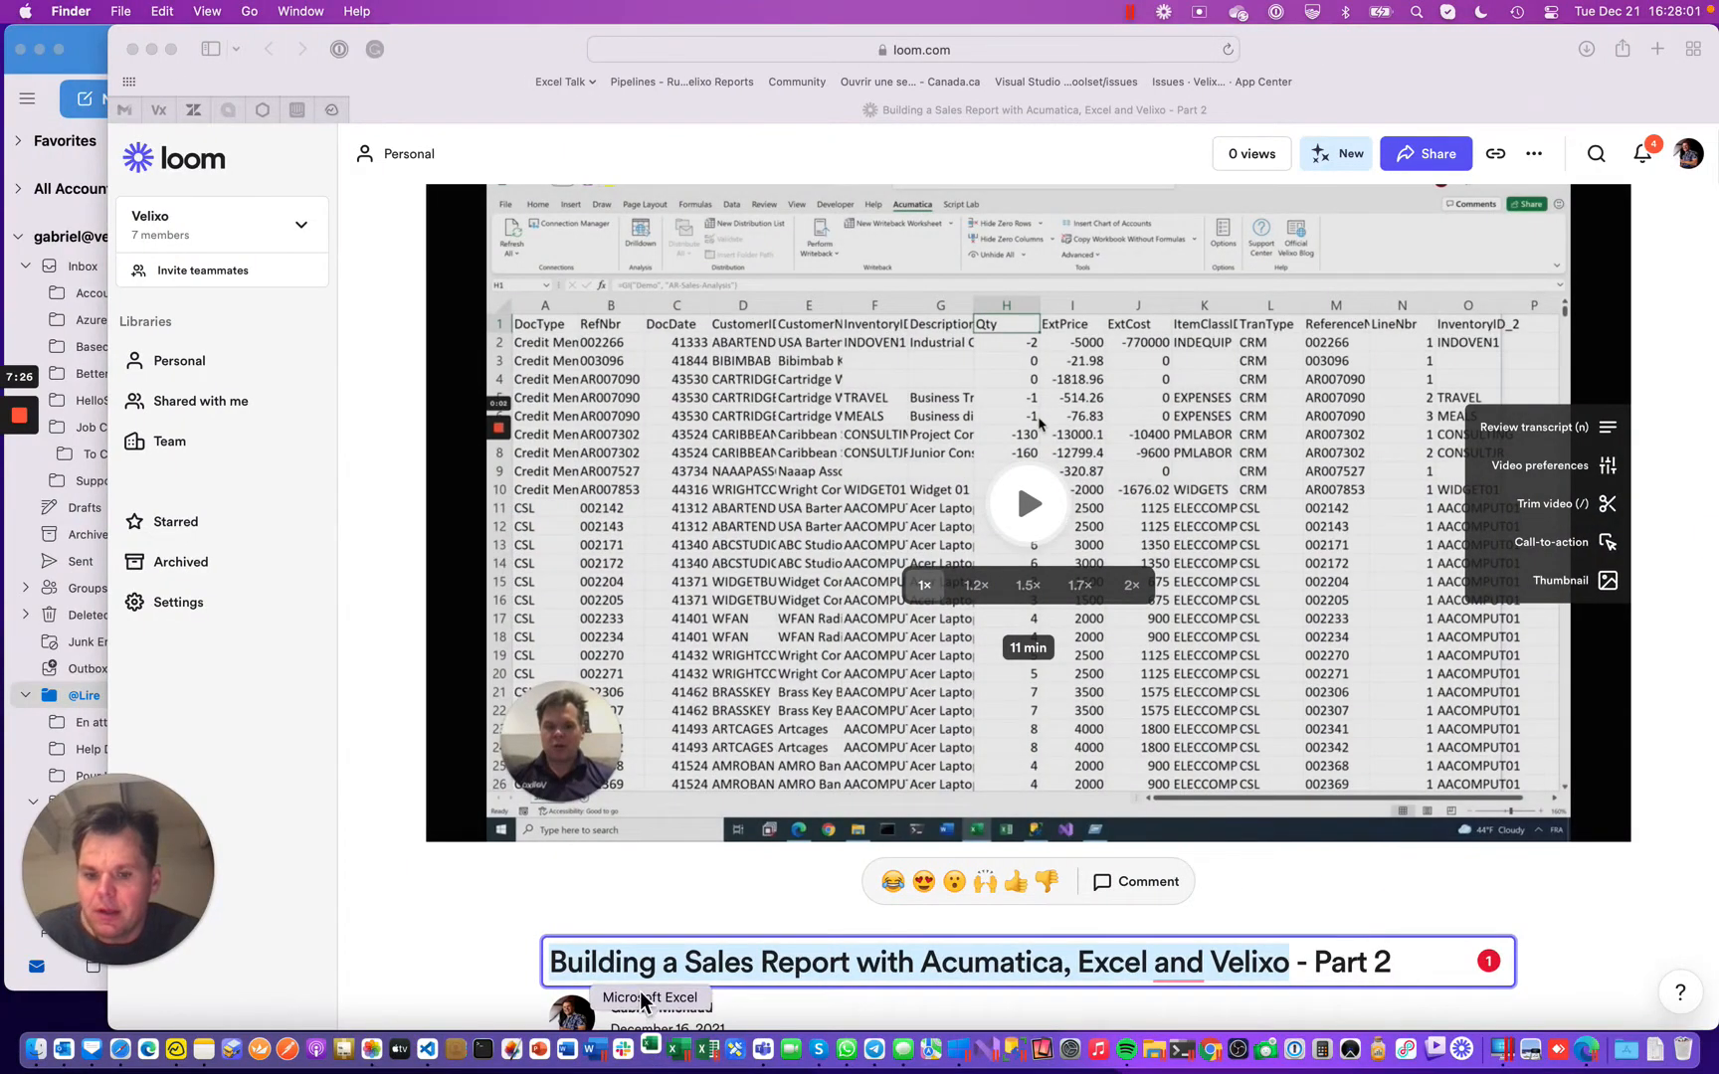
# Close the Safari window showing the Loom video and the mail window behind it
pyautogui.click(419, 64)
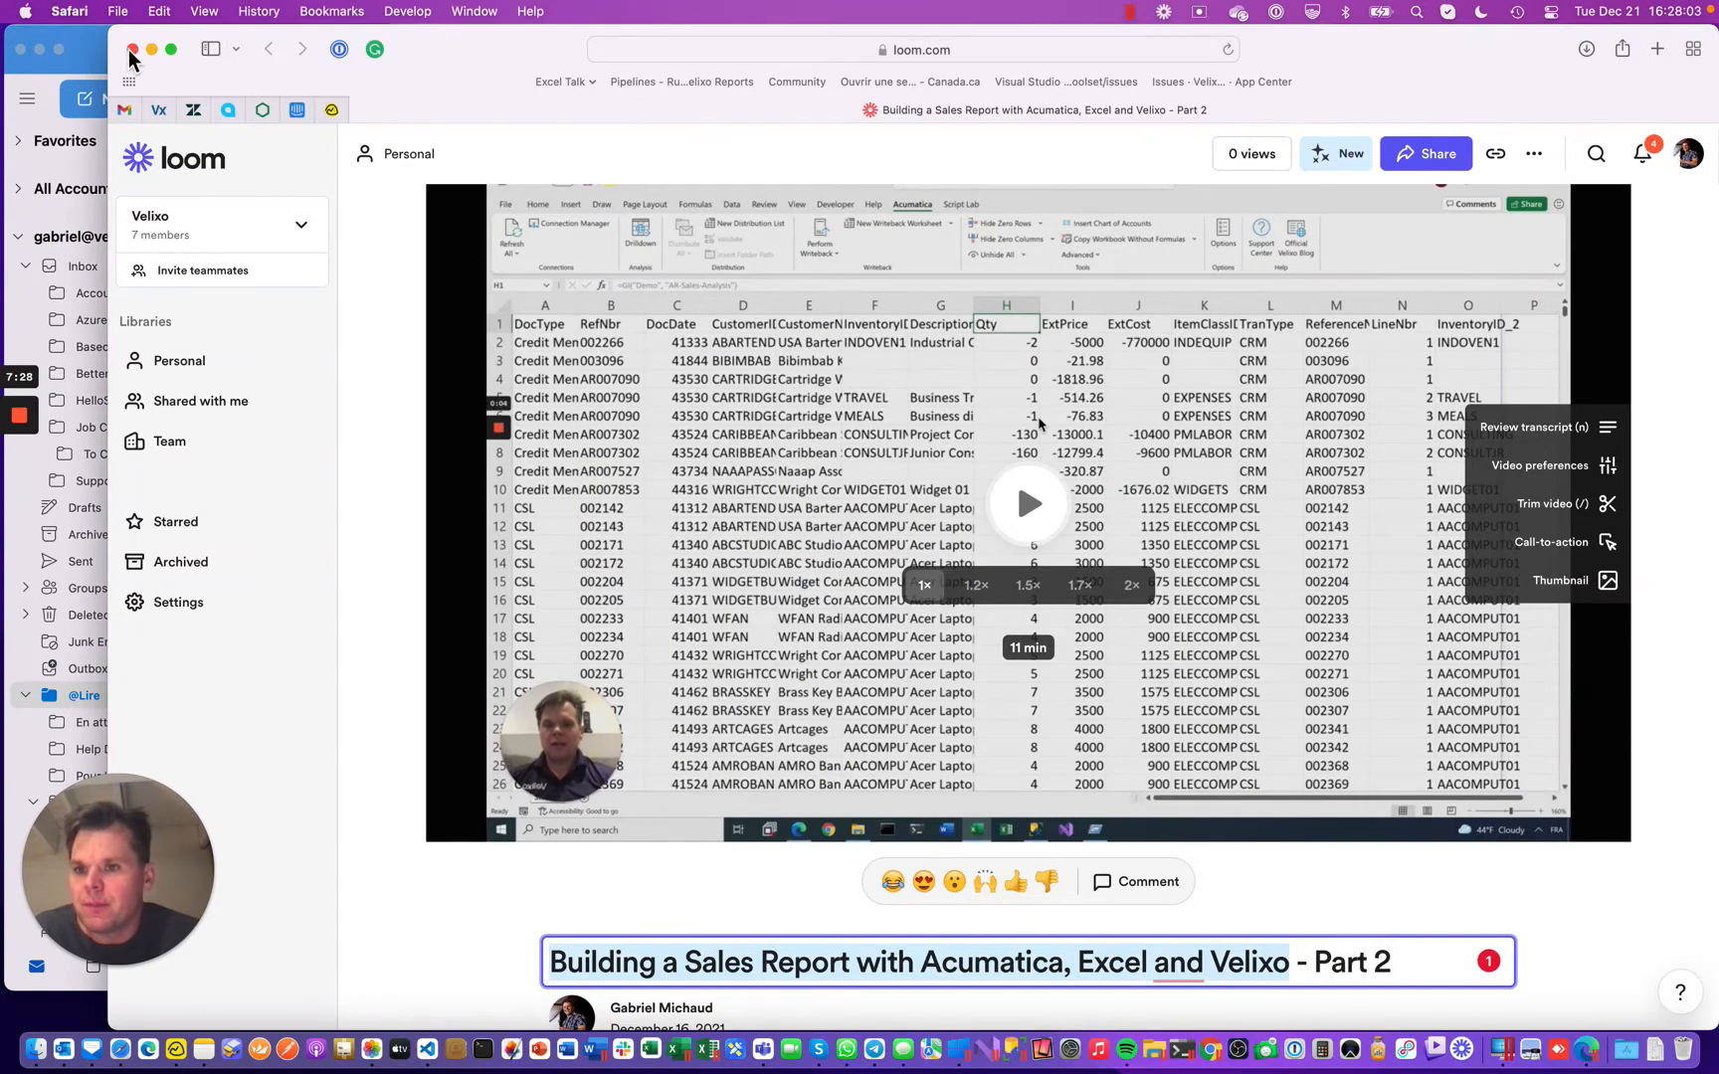
pyautogui.click(133, 49)
pyautogui.click(19, 49)
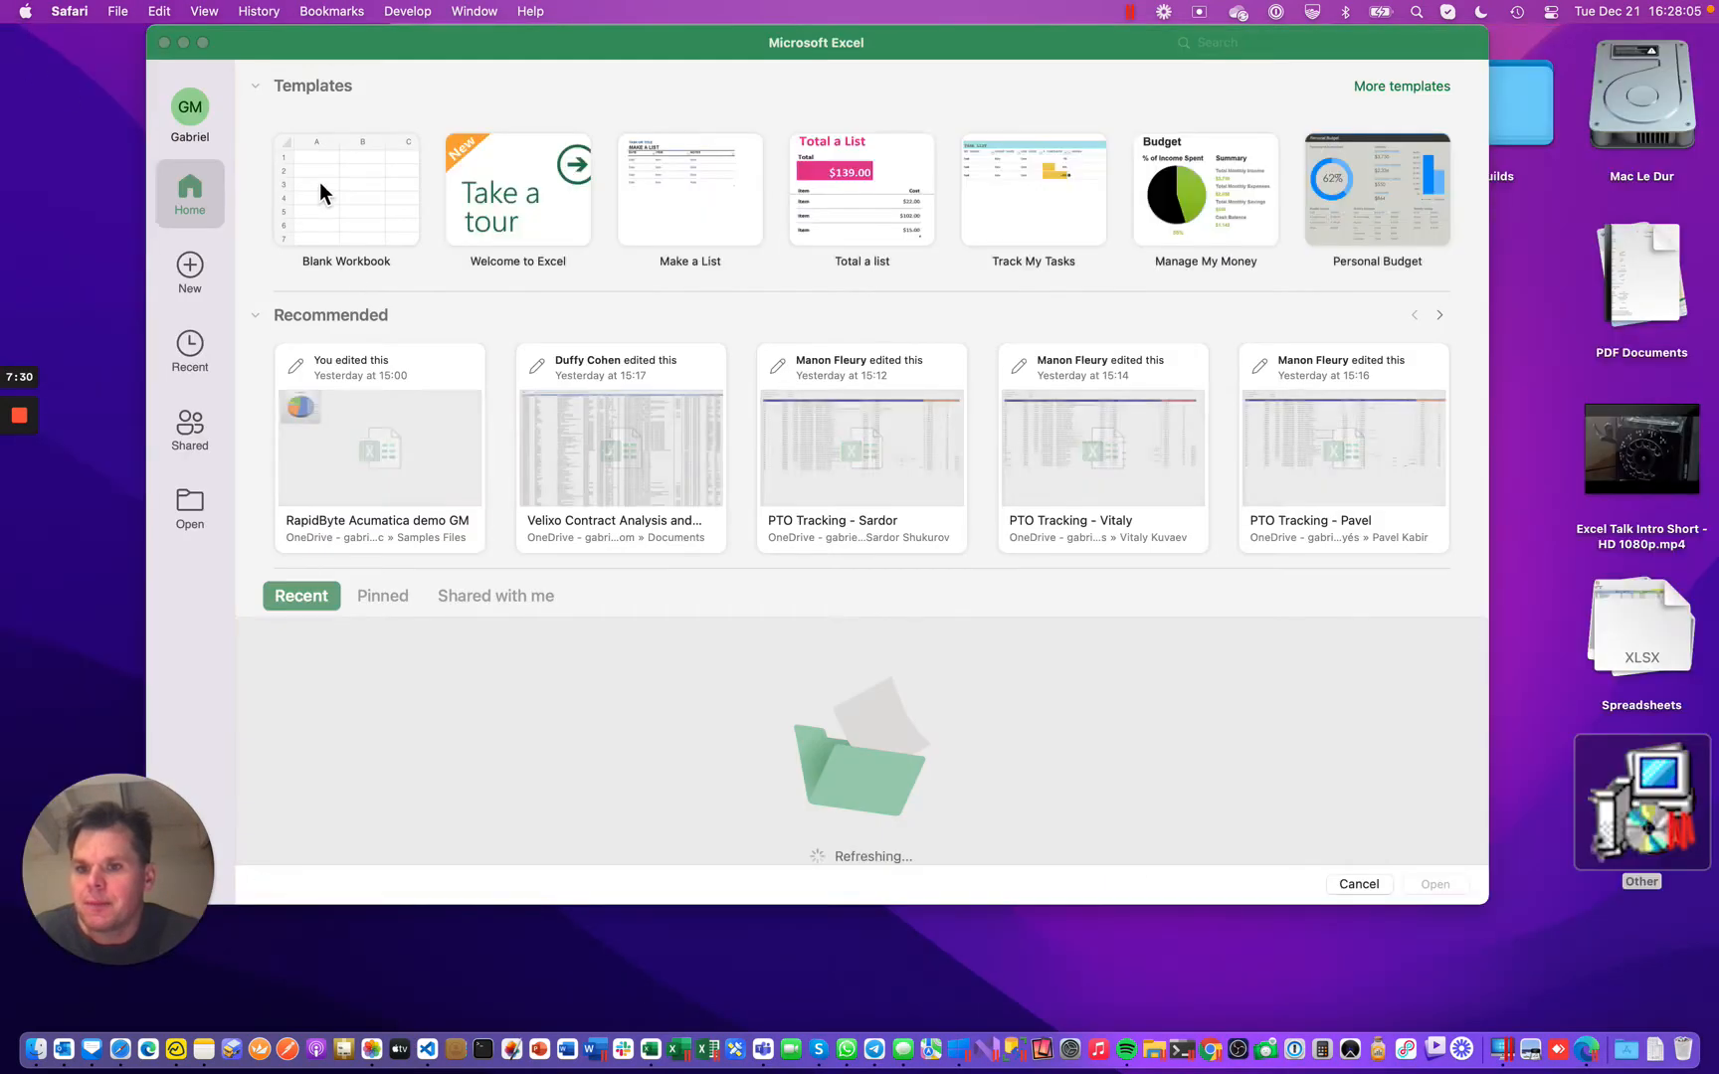
# Browse the work OneDrive account to the Samples Files folder inside Velixo Reports Doc
pyautogui.click(215, 495)
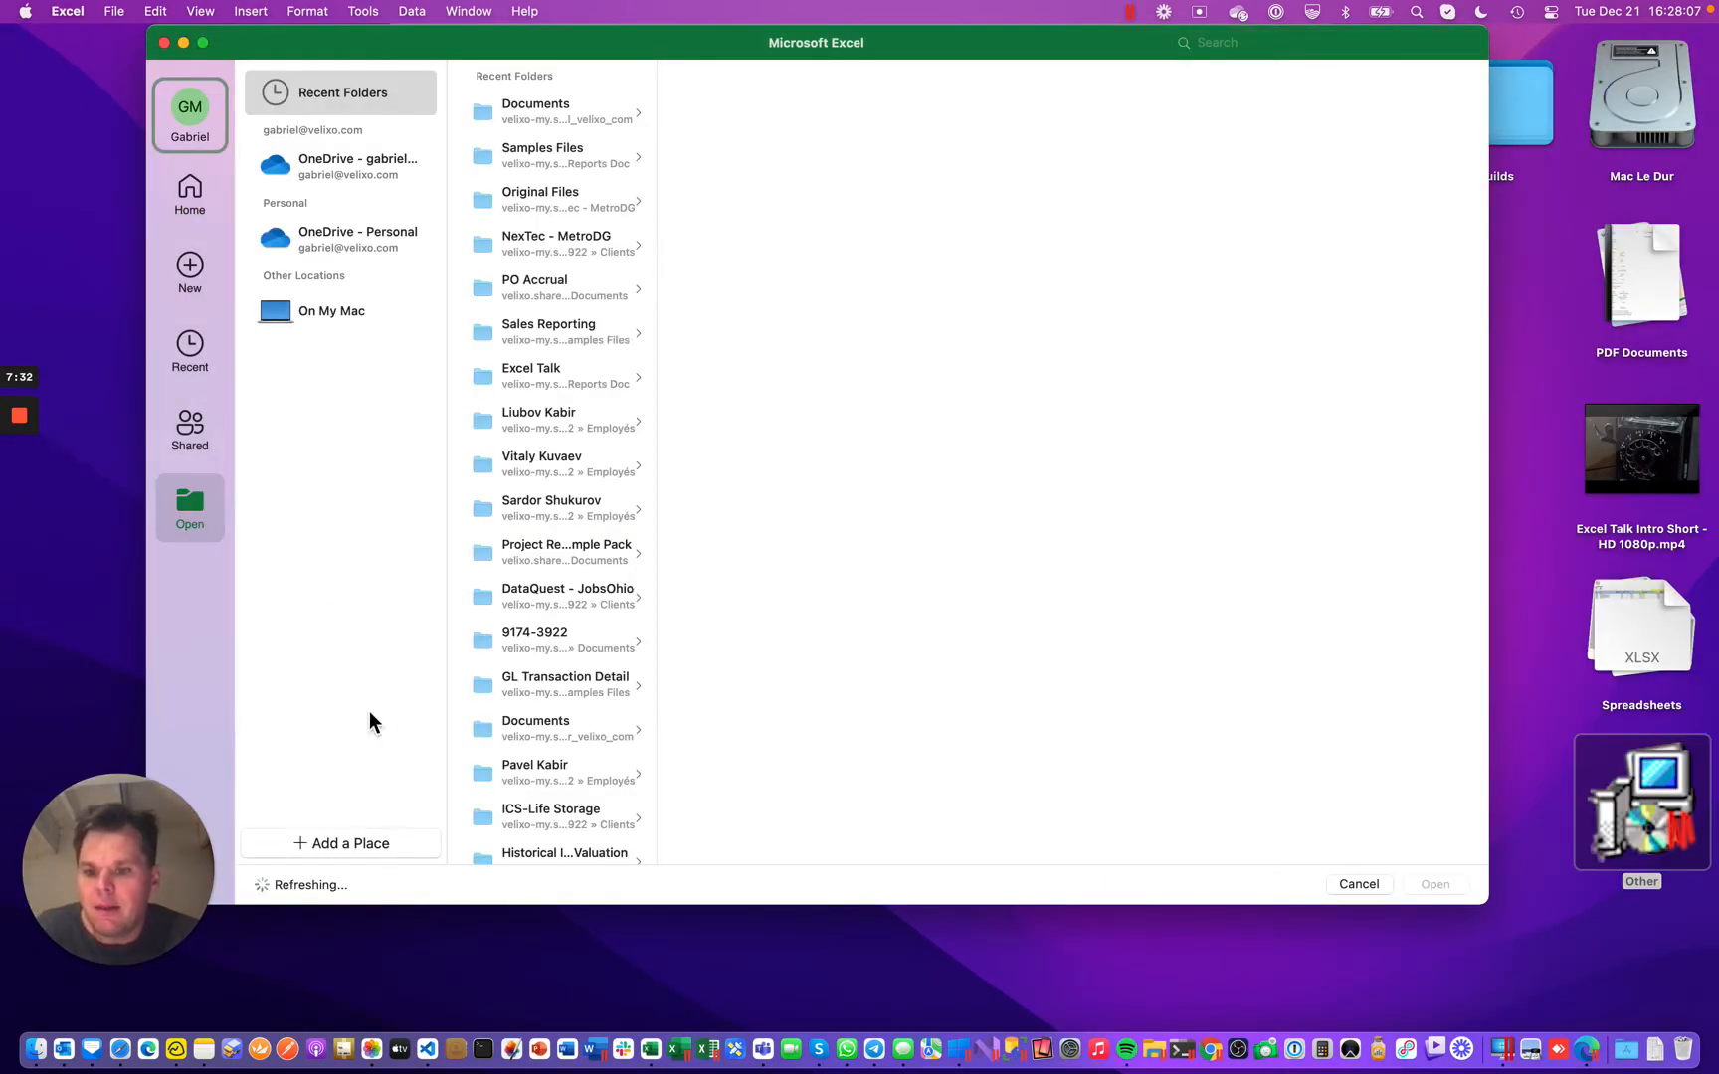
pyautogui.click(315, 334)
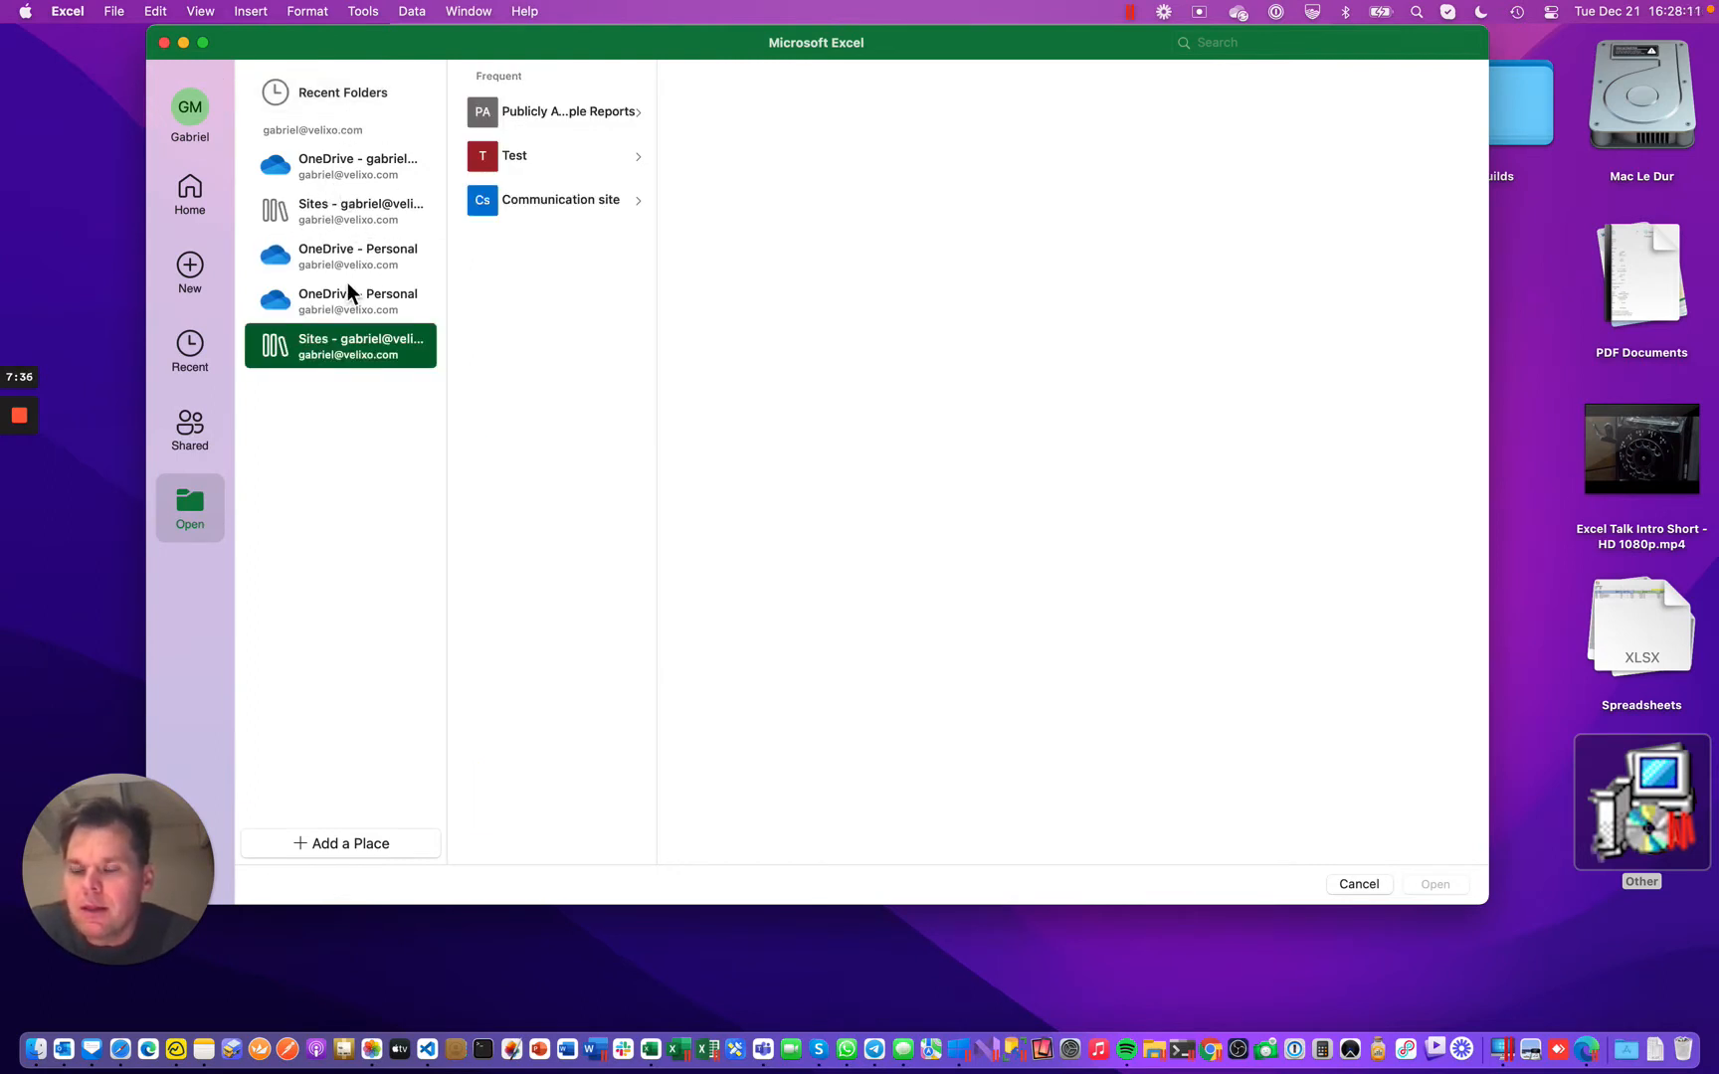
pyautogui.click(345, 167)
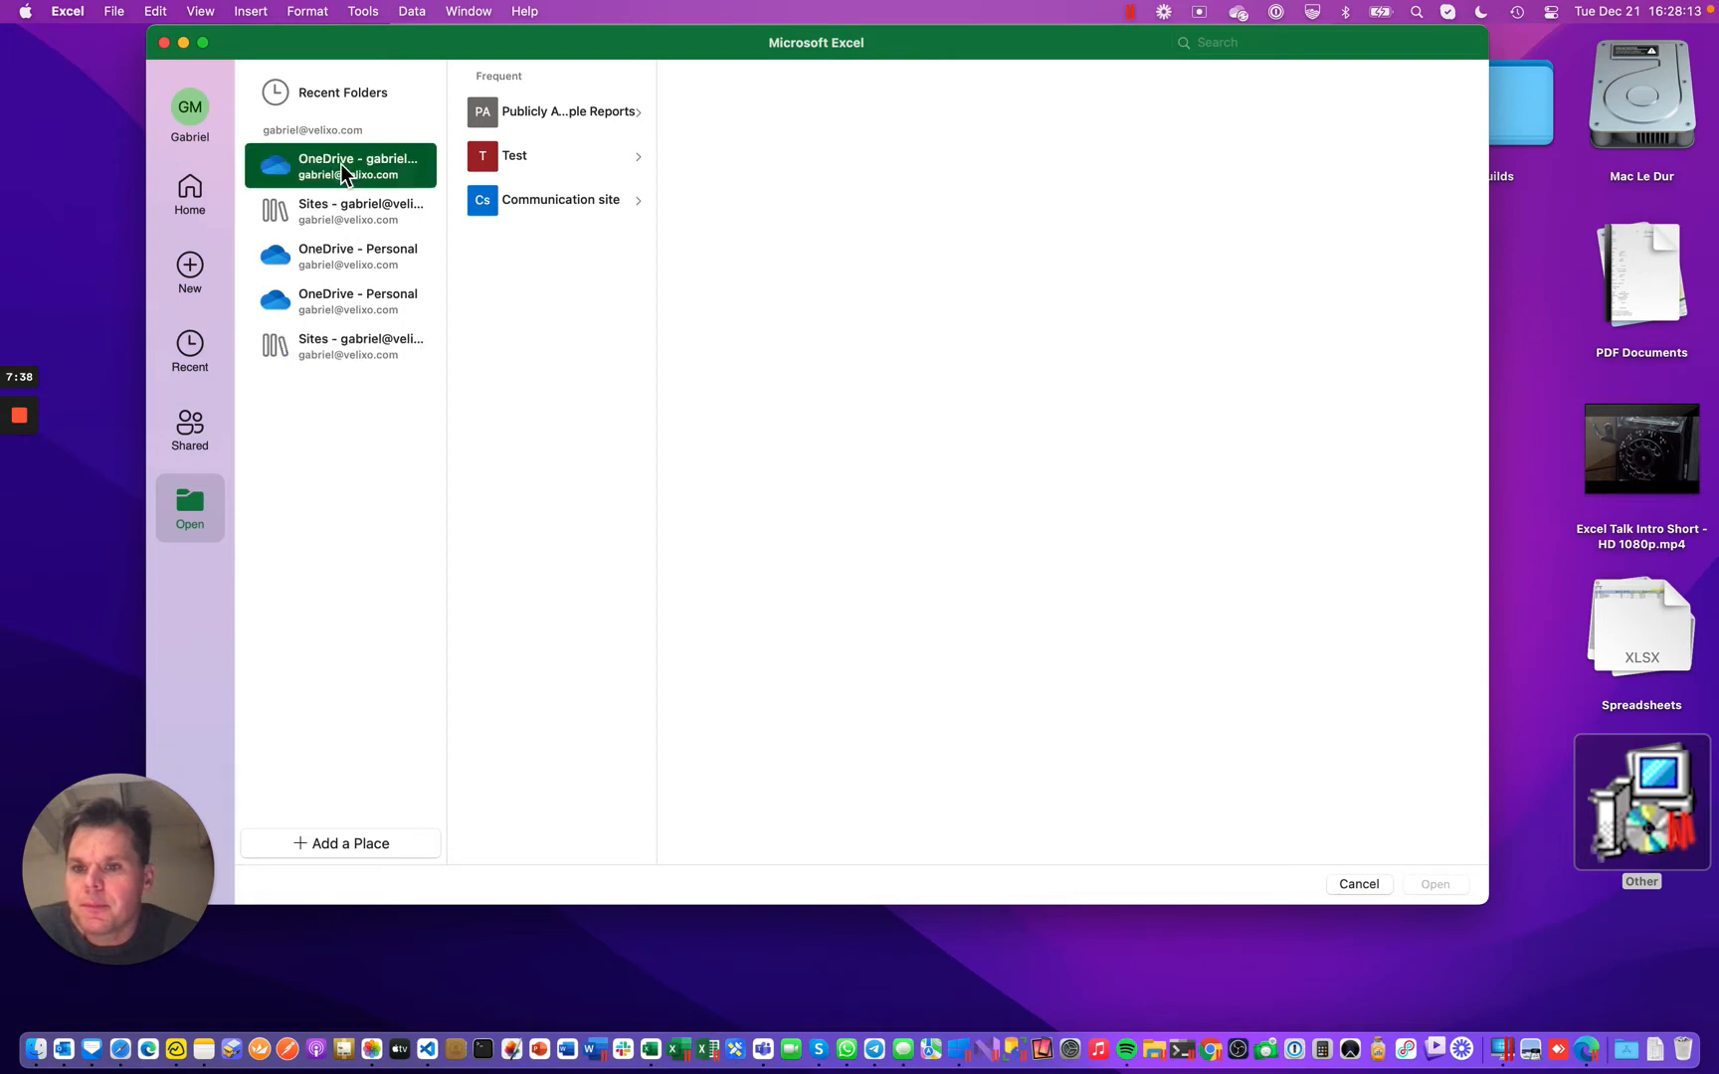
pyautogui.click(532, 90)
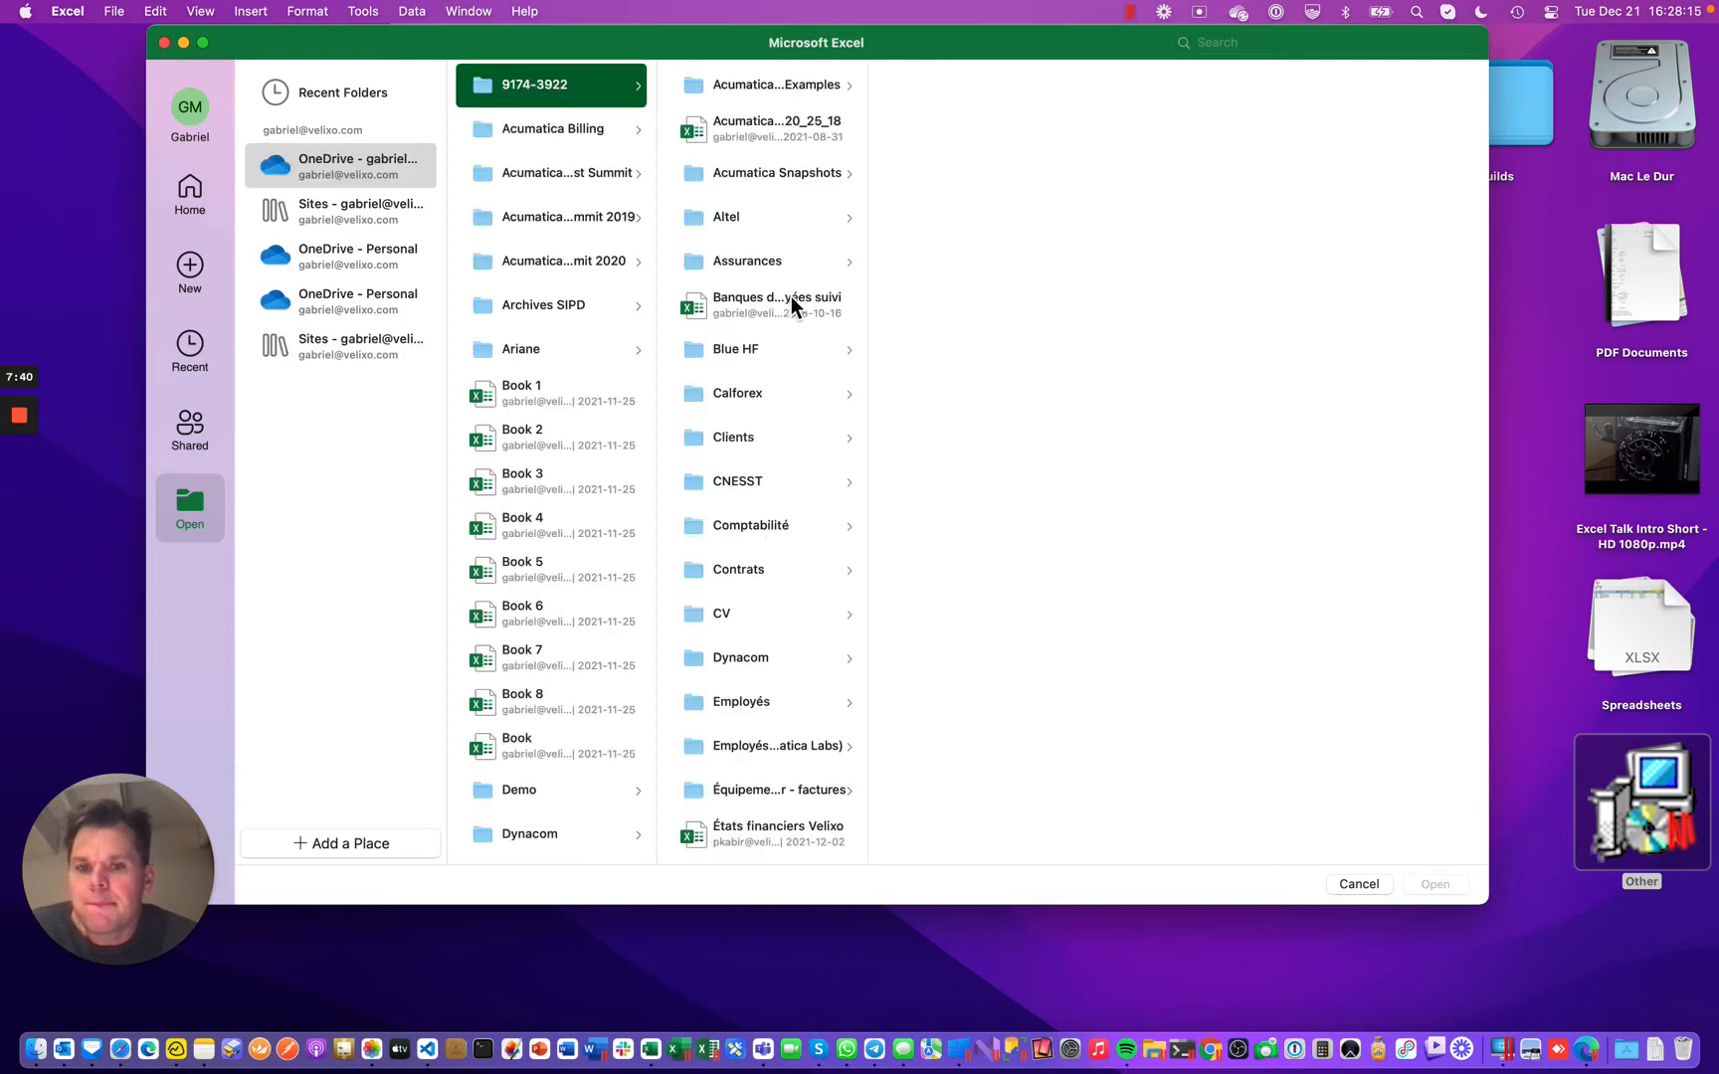
pyautogui.scroll(-10, 791, 297)
pyautogui.click(761, 705)
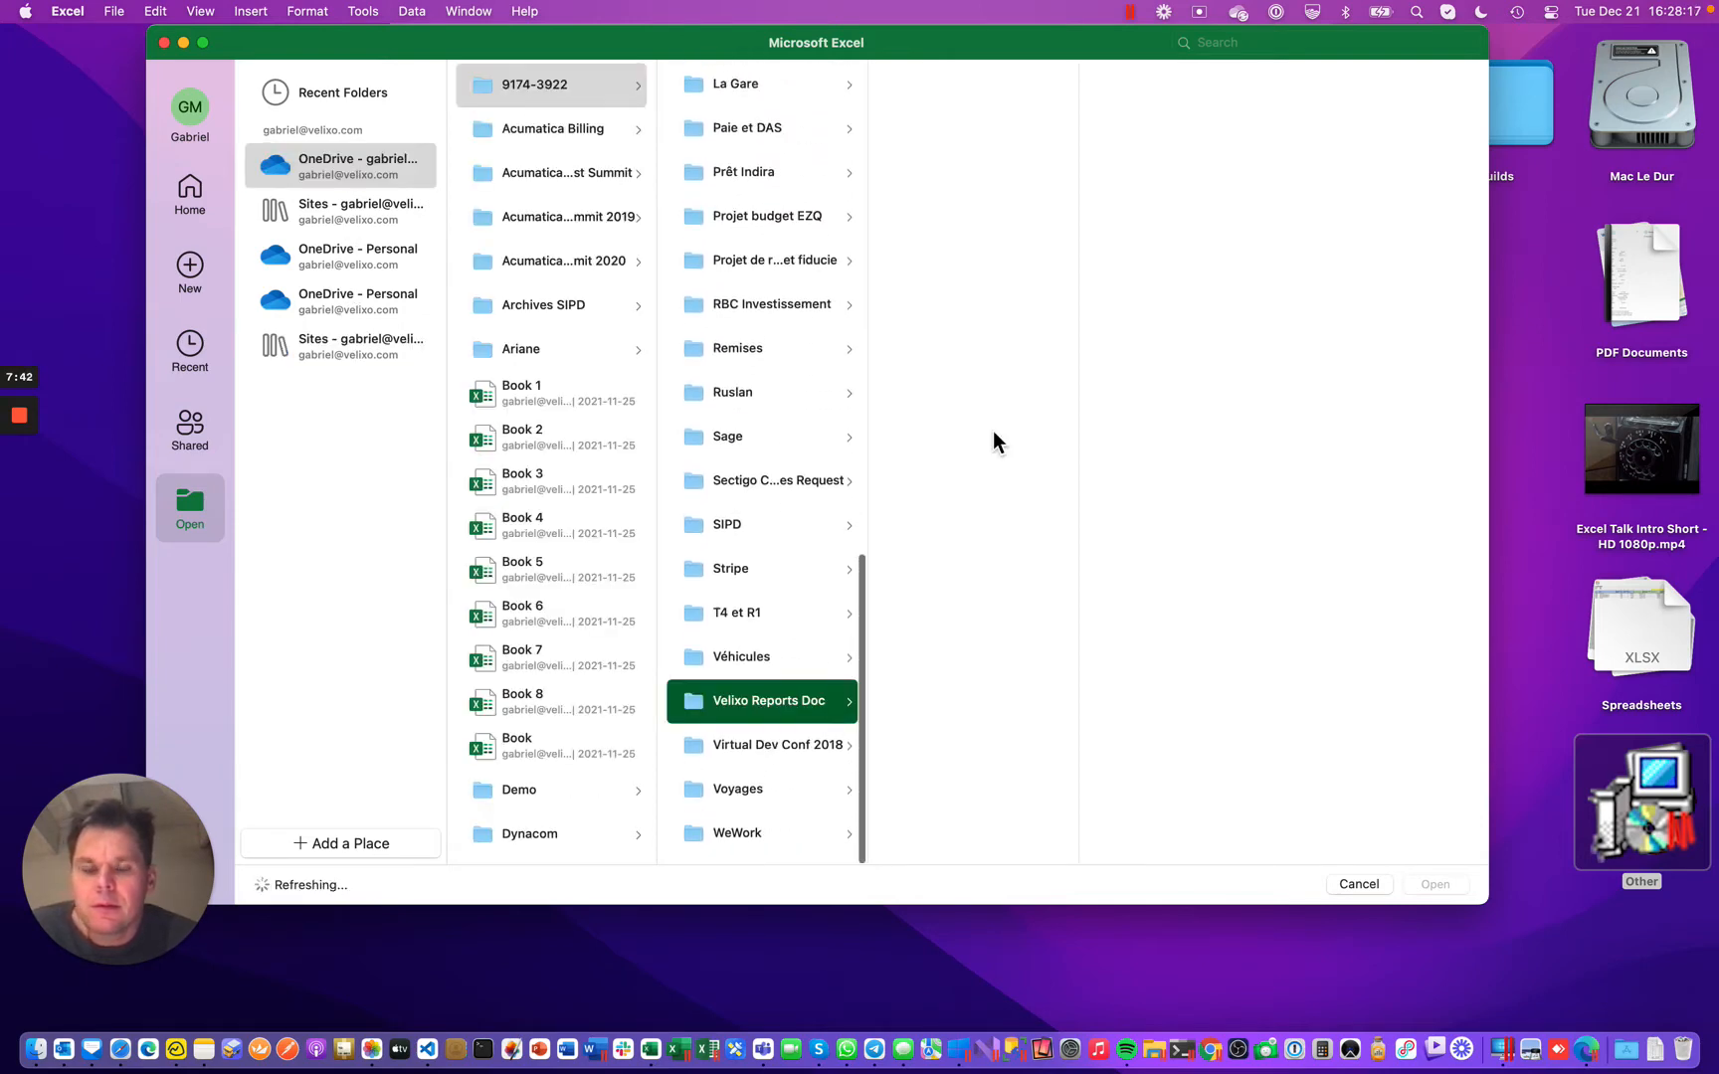
pyautogui.scroll(-20, 993, 435)
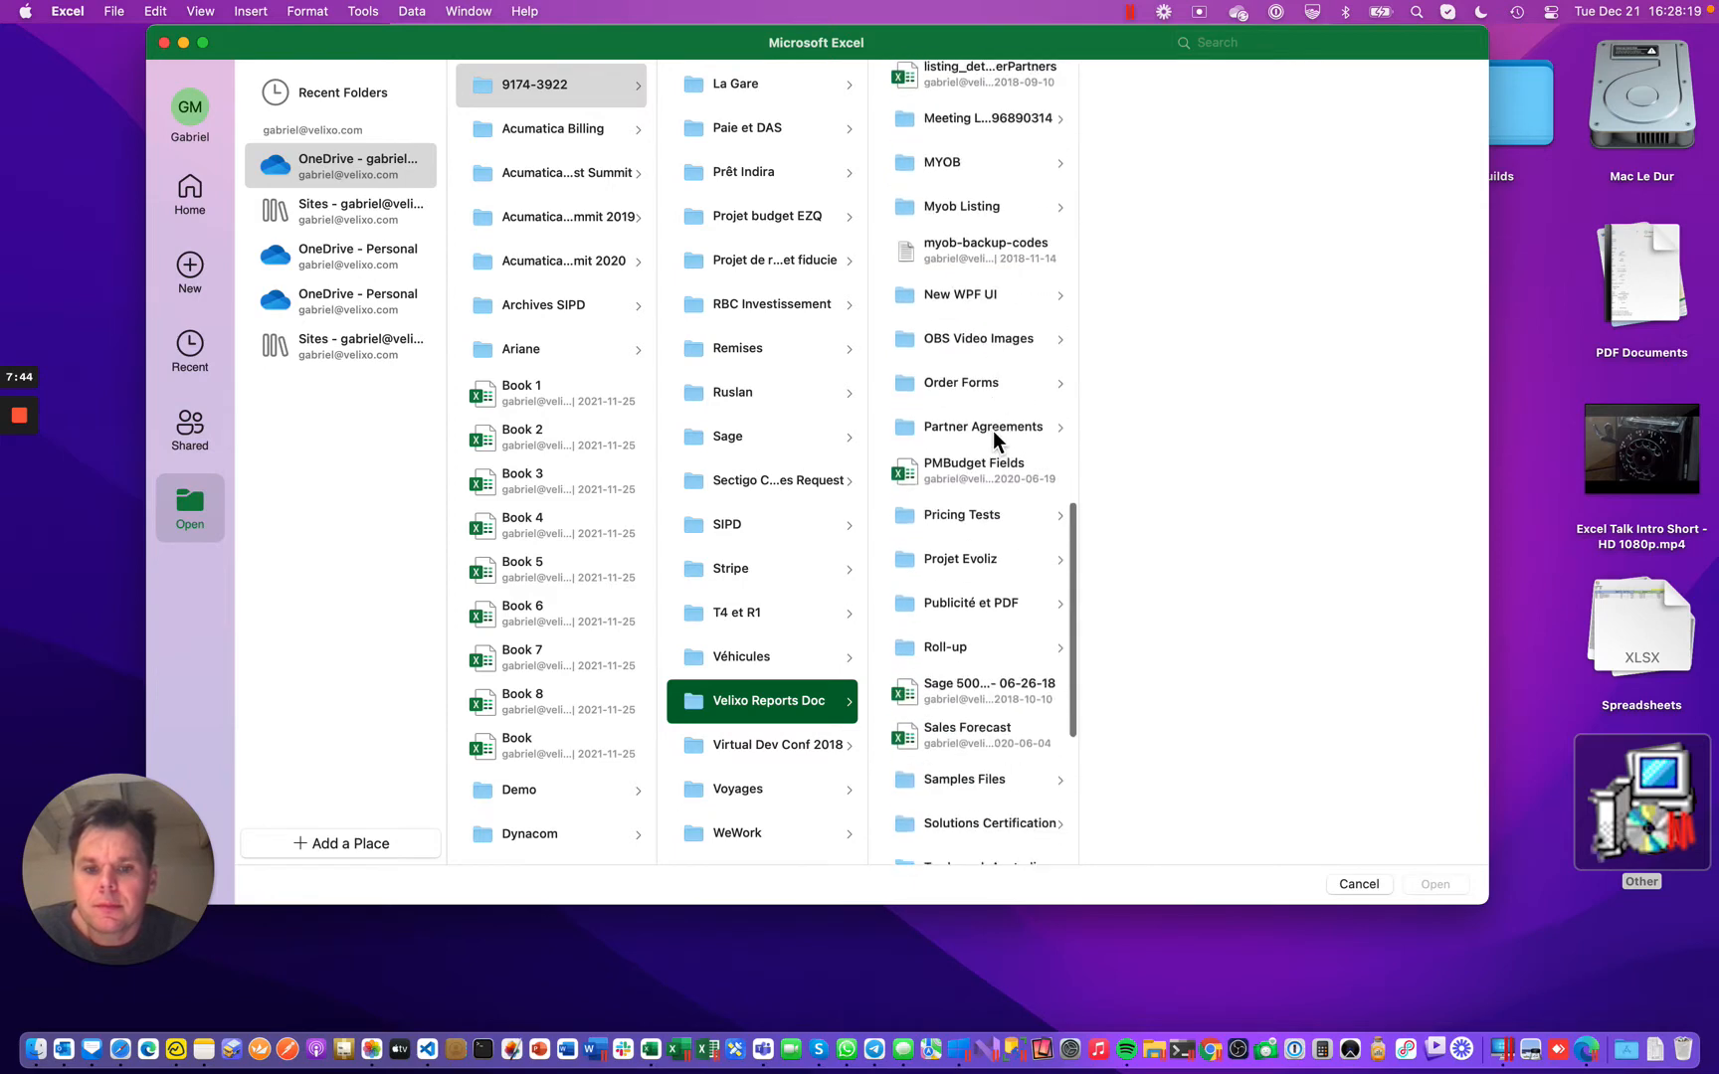
pyautogui.click(978, 429)
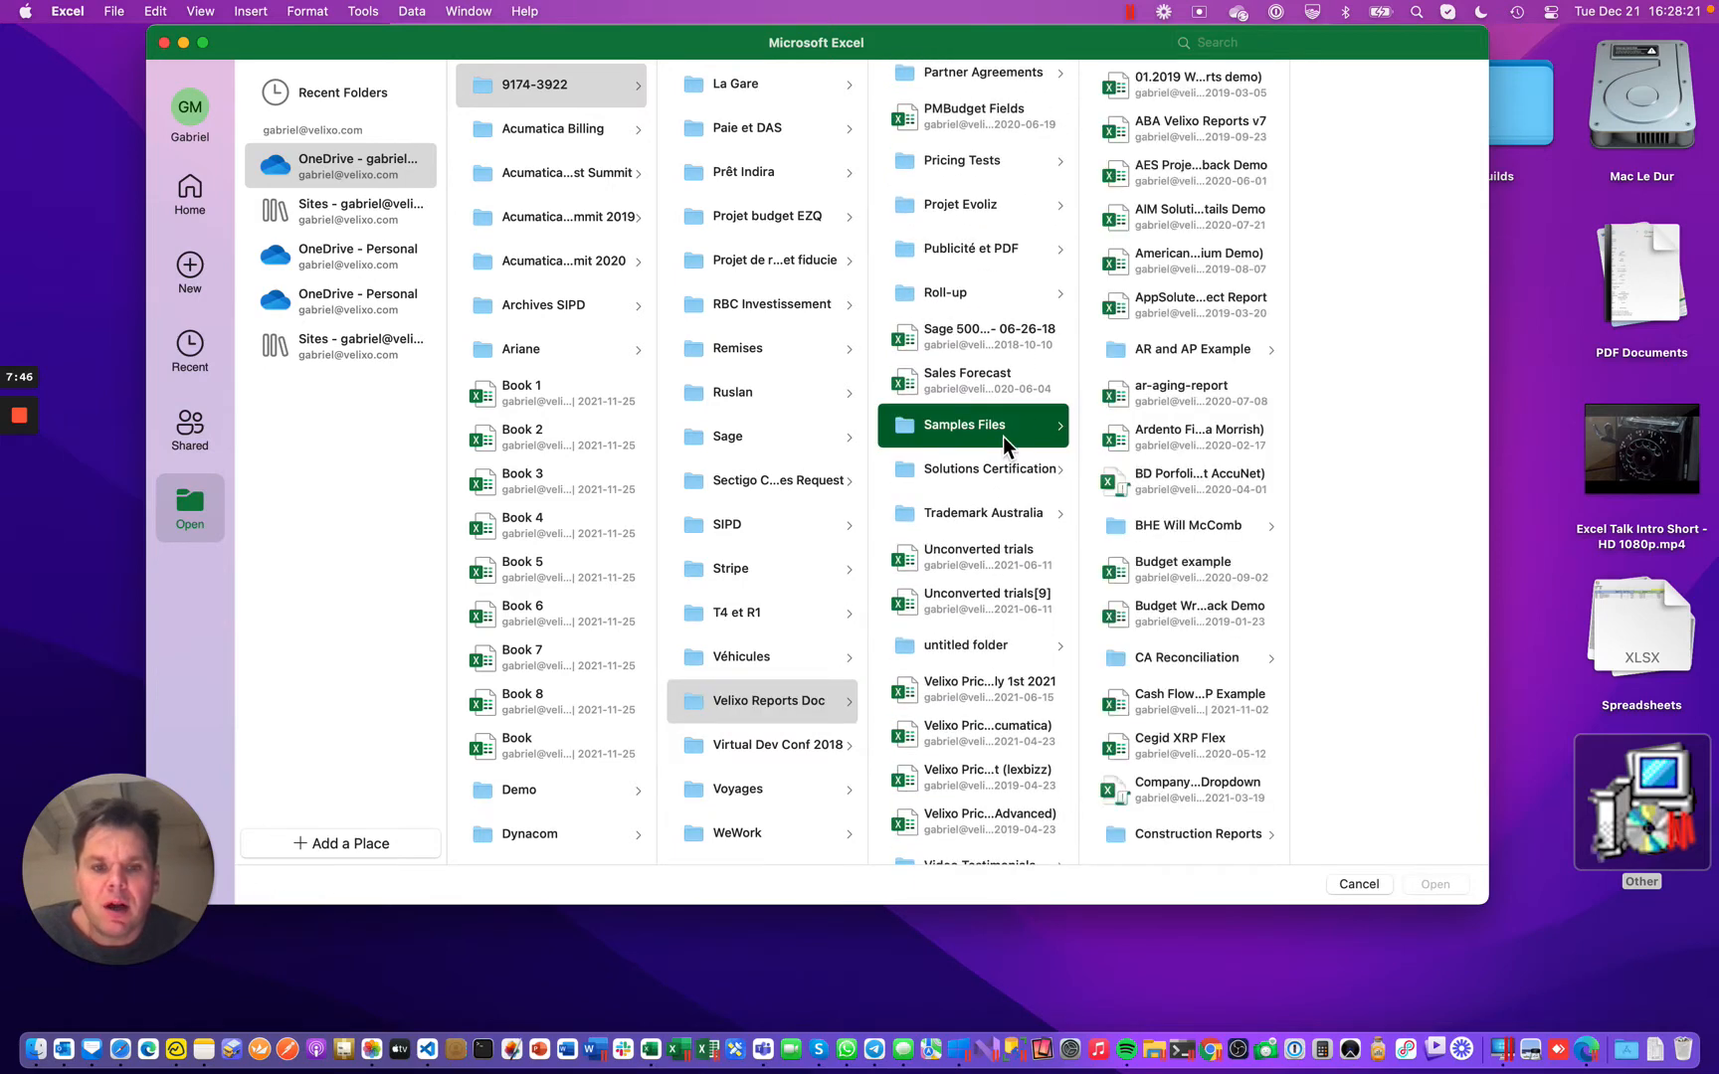
# Open the Sales Reporting workbook from the Sales Reporting folder and enlarge its window to nearly fill the screen
pyautogui.scroll(-20, 1159, 563)
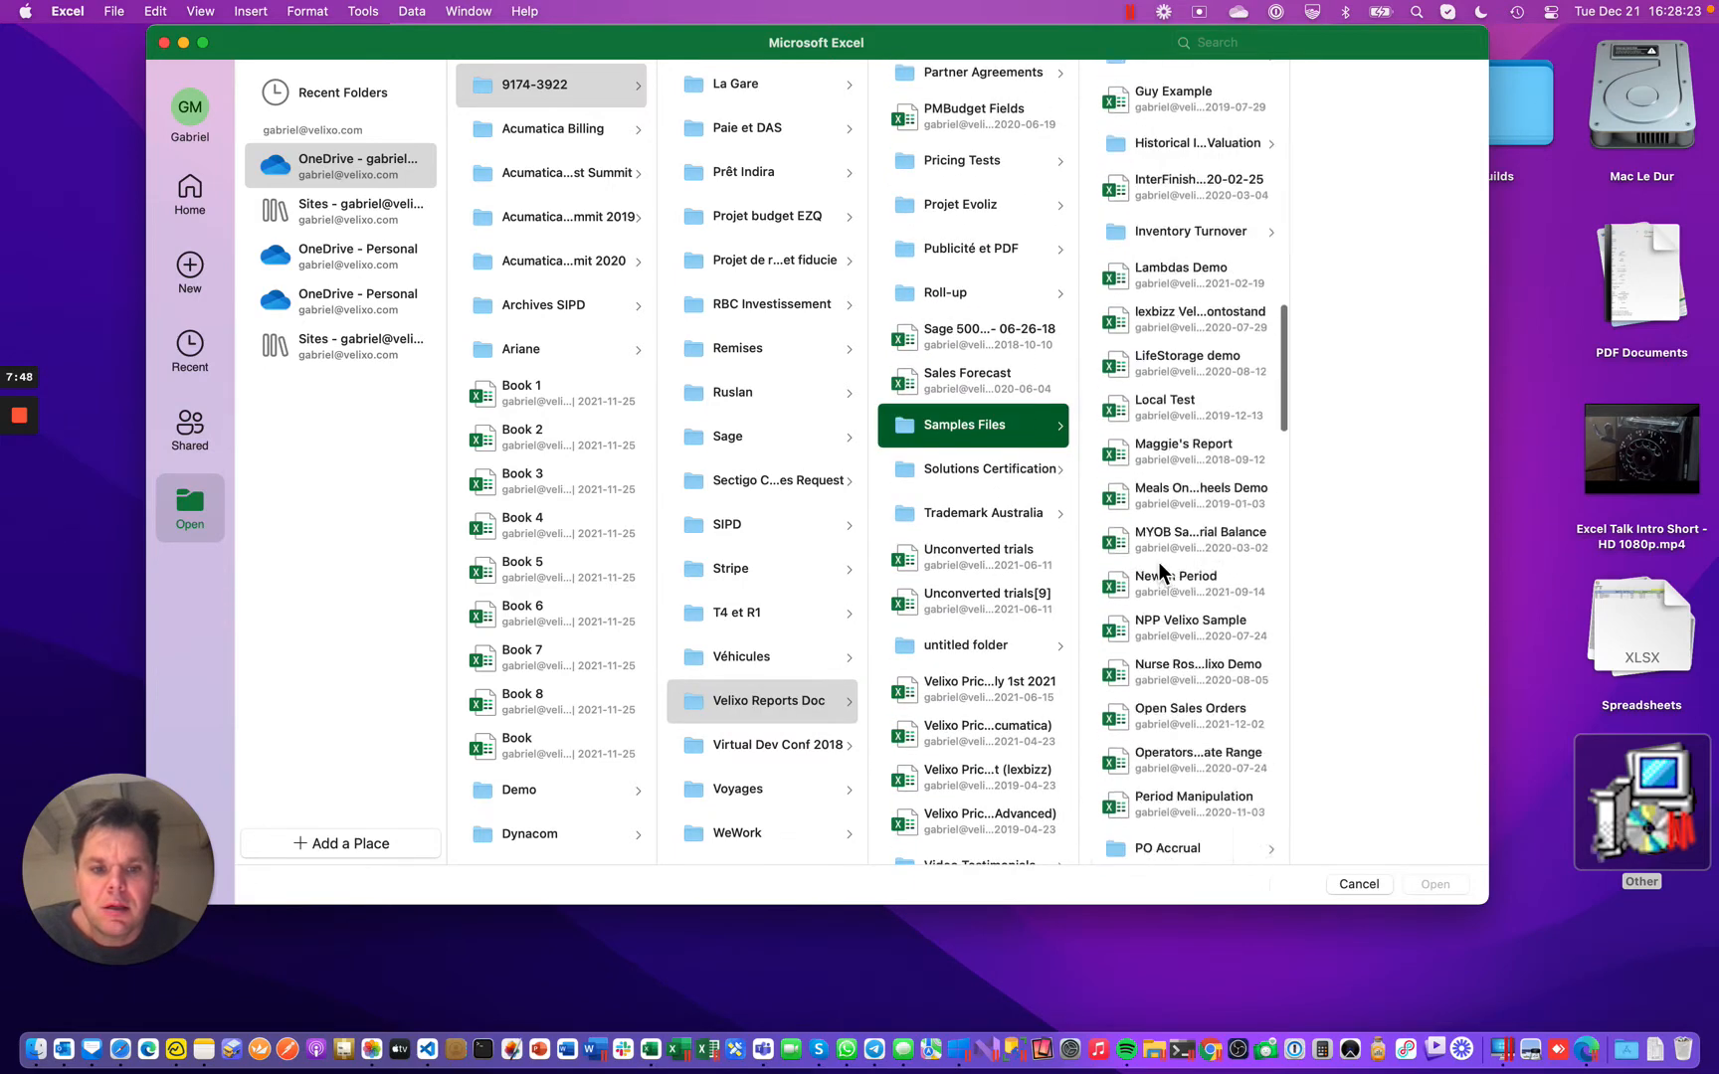
pyautogui.scroll(-15, 1159, 569)
pyautogui.click(1180, 473)
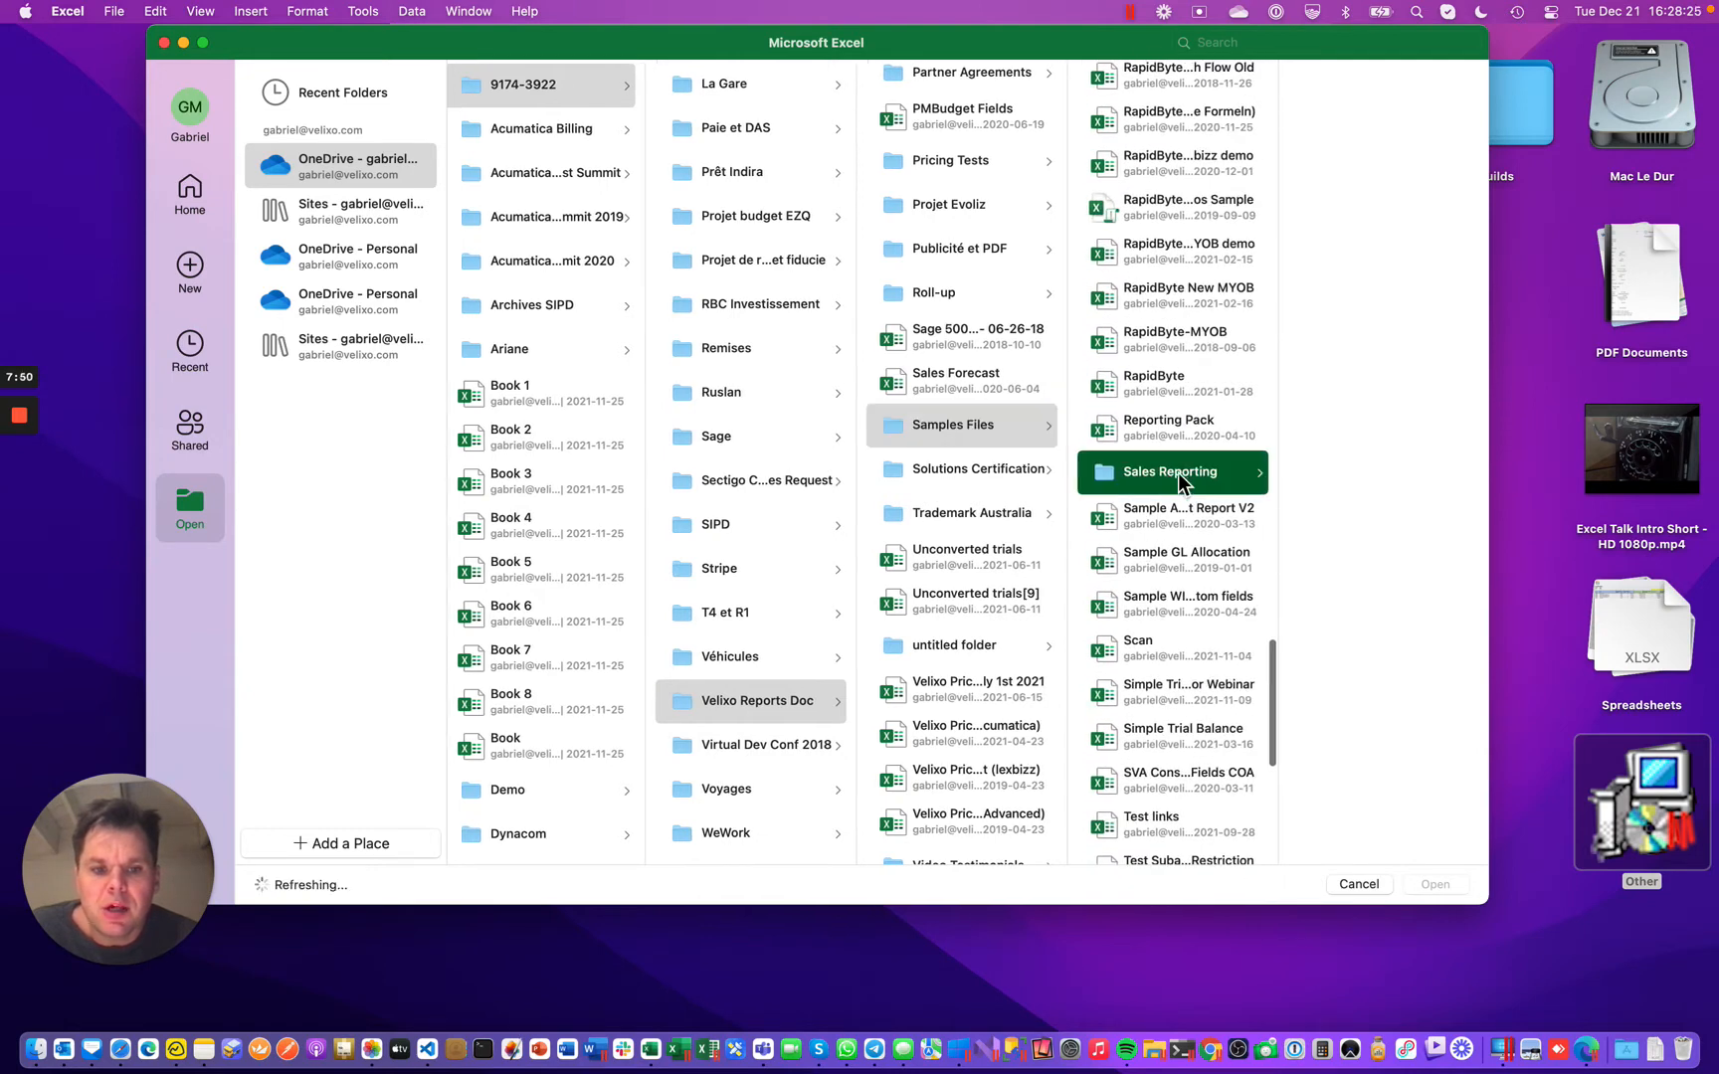
pyautogui.doubleClick(1336, 124)
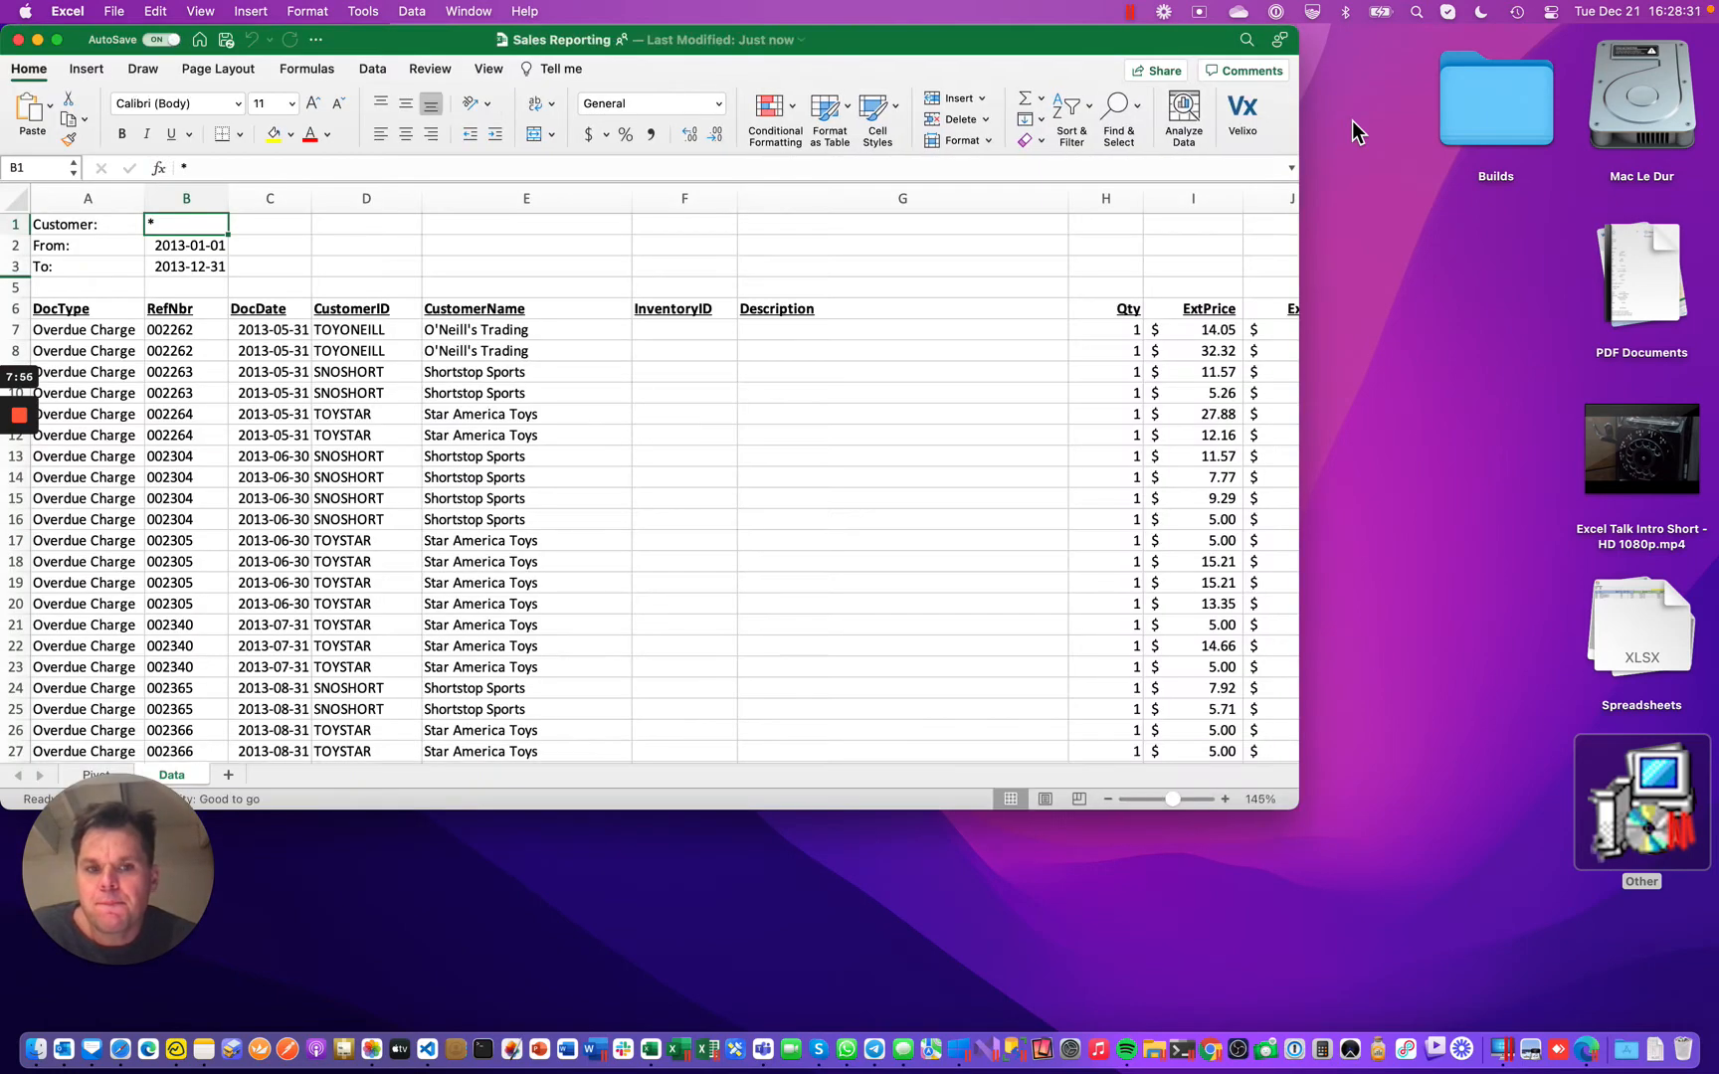
pyautogui.moveTo(1299, 810); pyautogui.dragTo(1663, 1024)
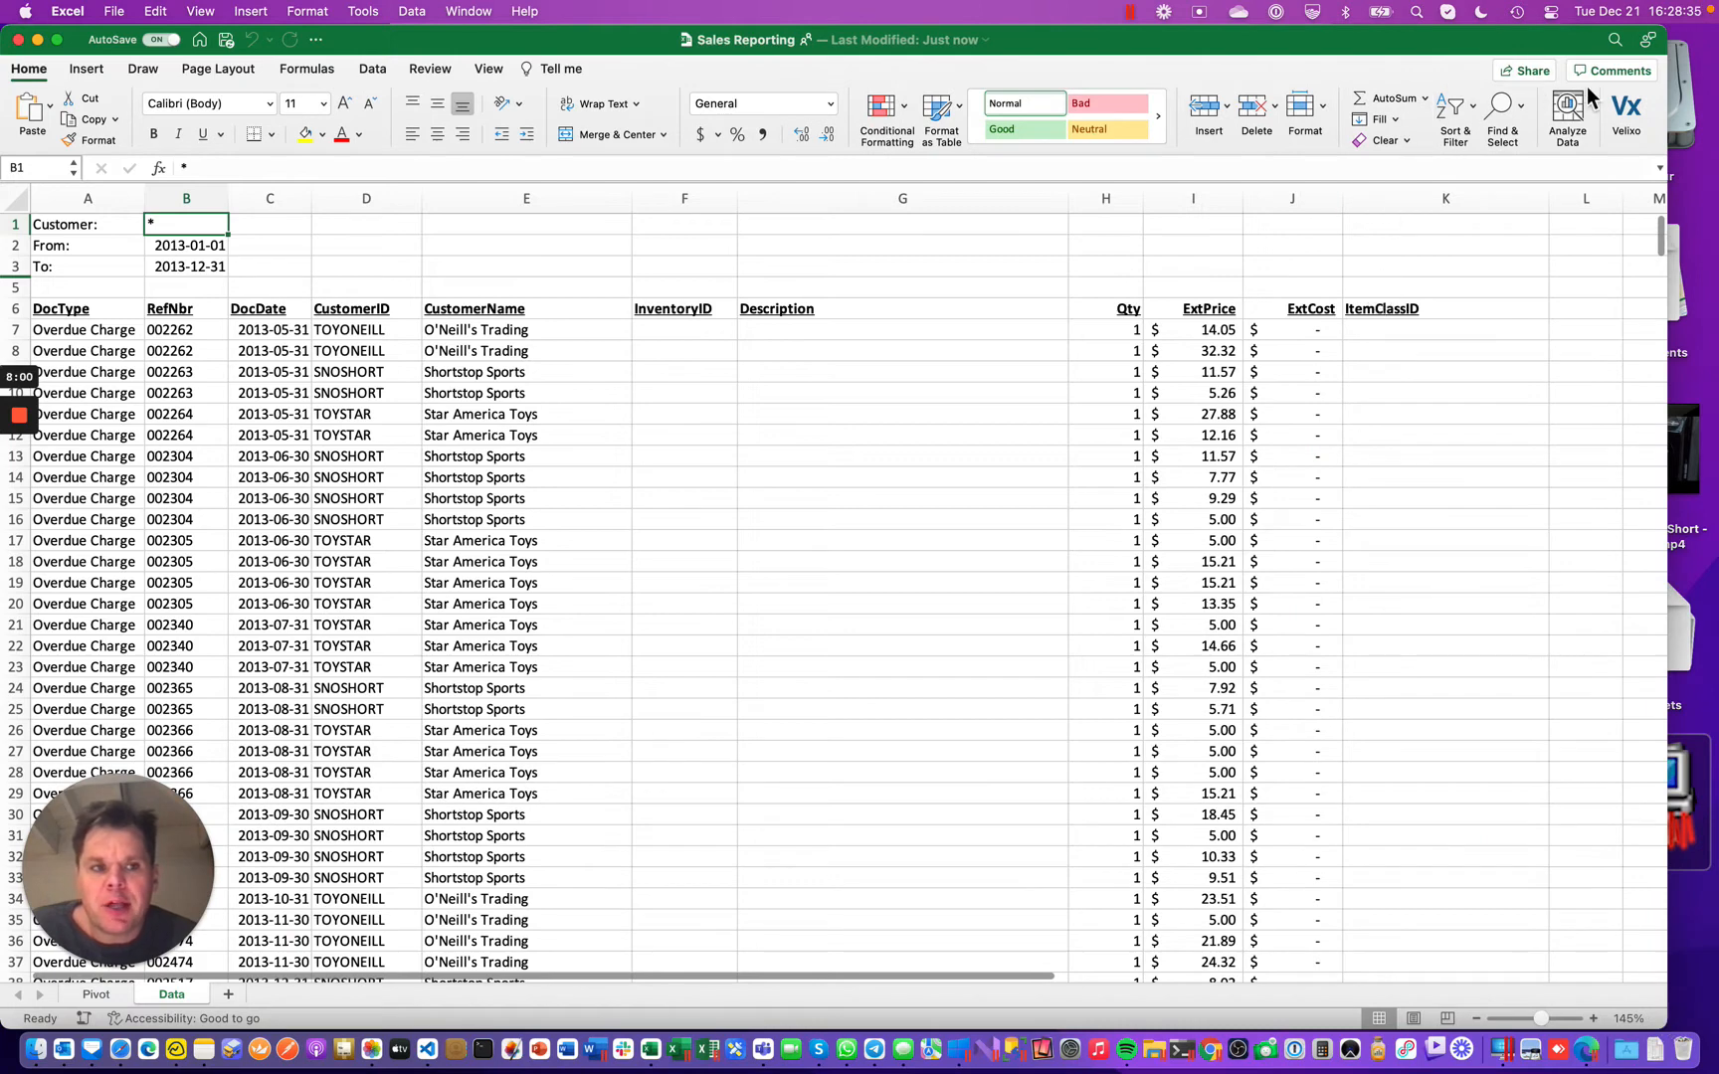
# Reconnect the Velixo Demo connection with username demo and the account password, with Remember credentials enabled
pyautogui.click(1627, 114)
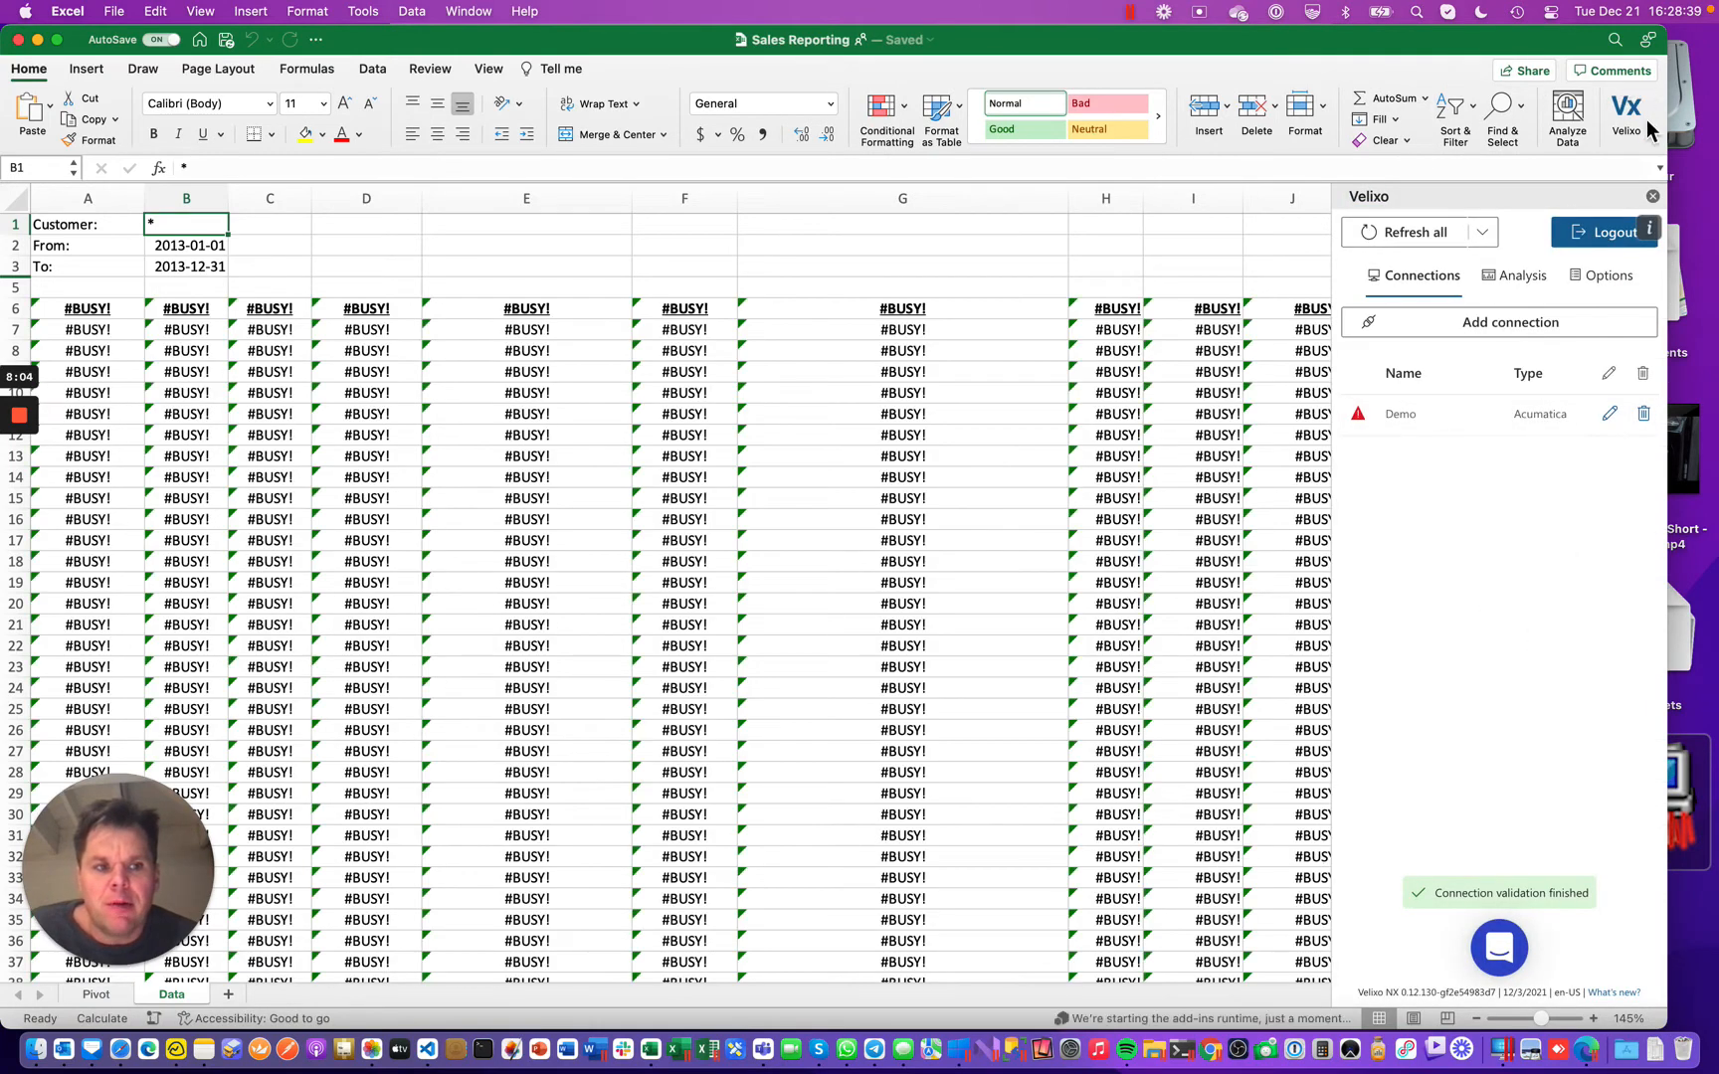
pyautogui.click(1623, 118)
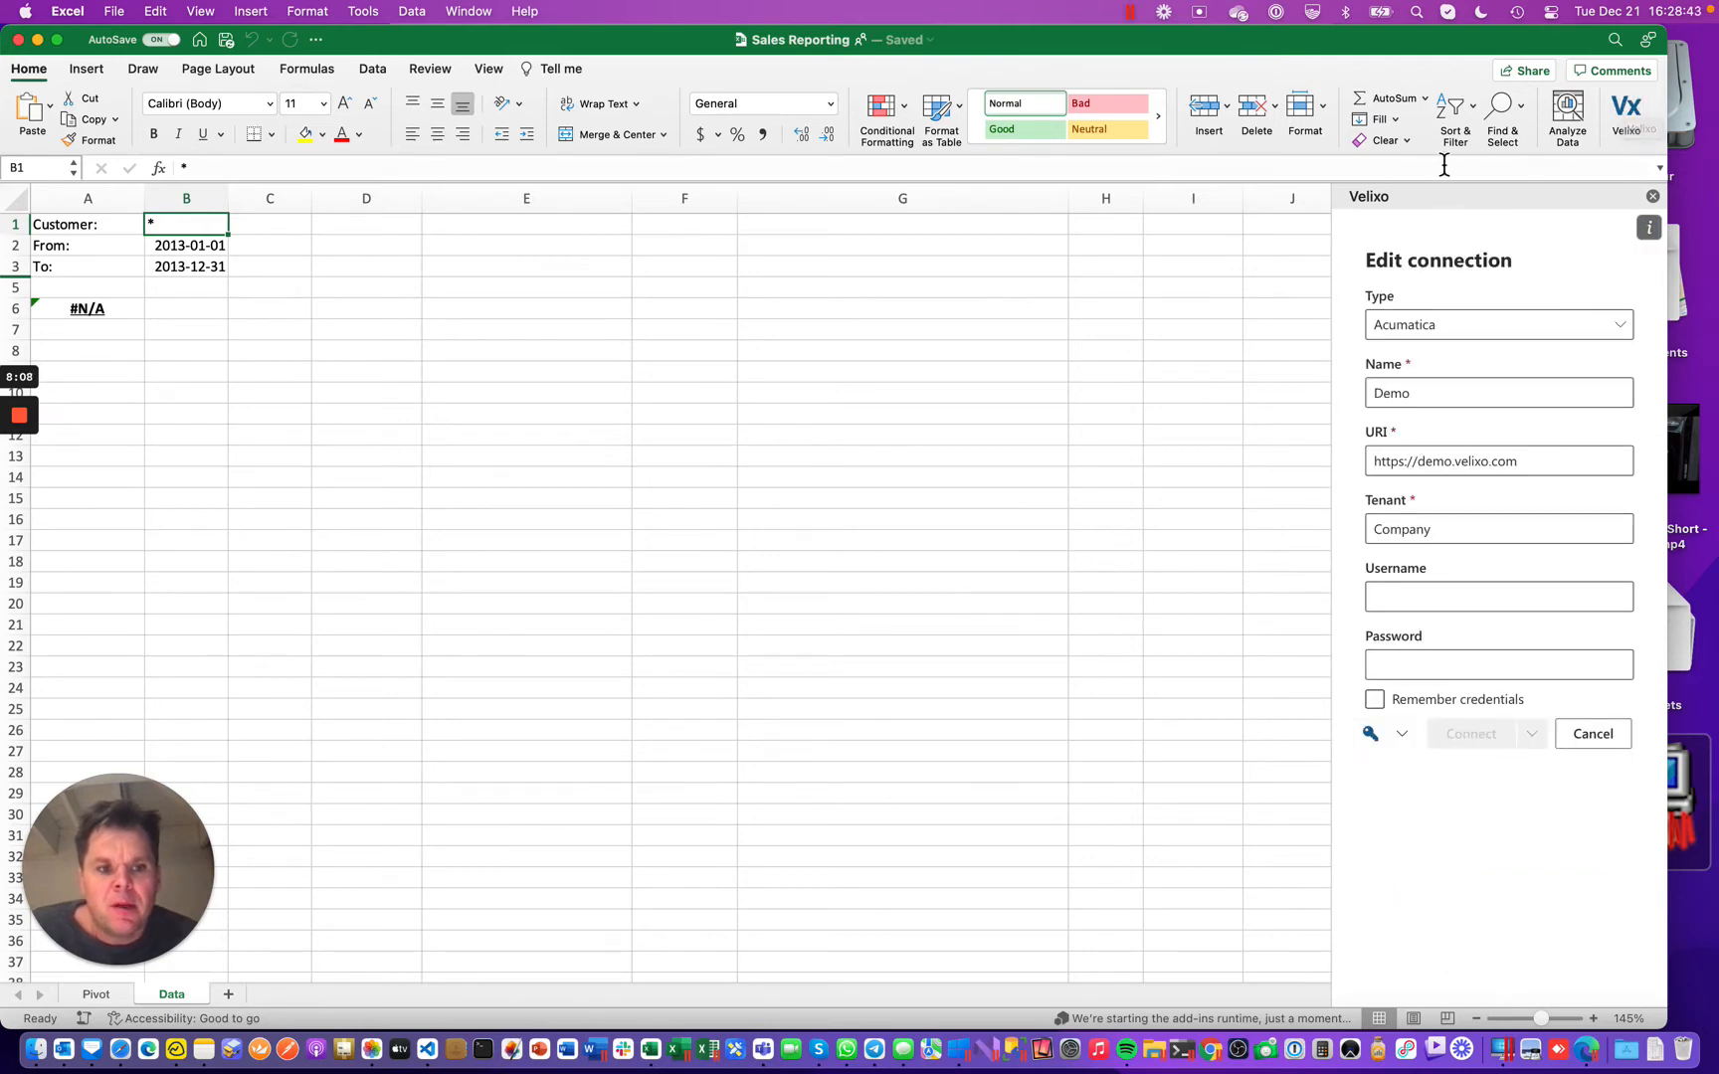
pyautogui.click(1439, 610)
pyautogui.press('Tab')
pyautogui.write('d')
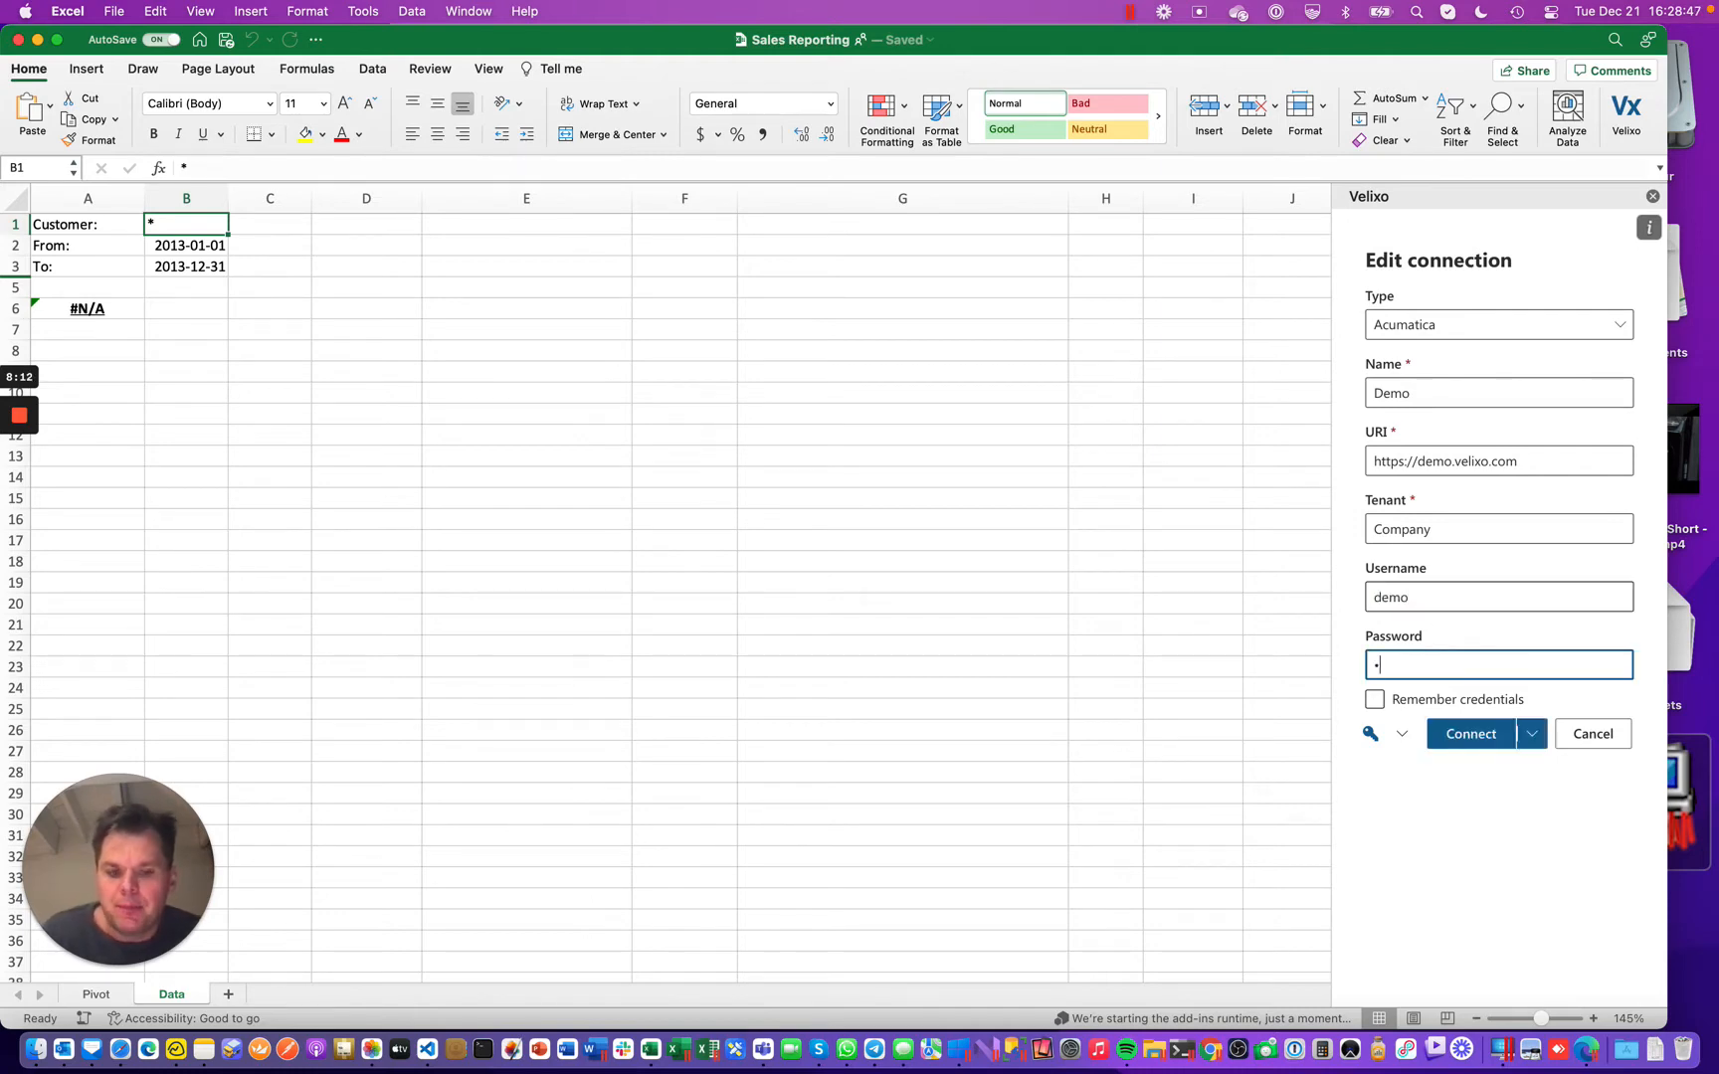
pyautogui.click(1432, 702)
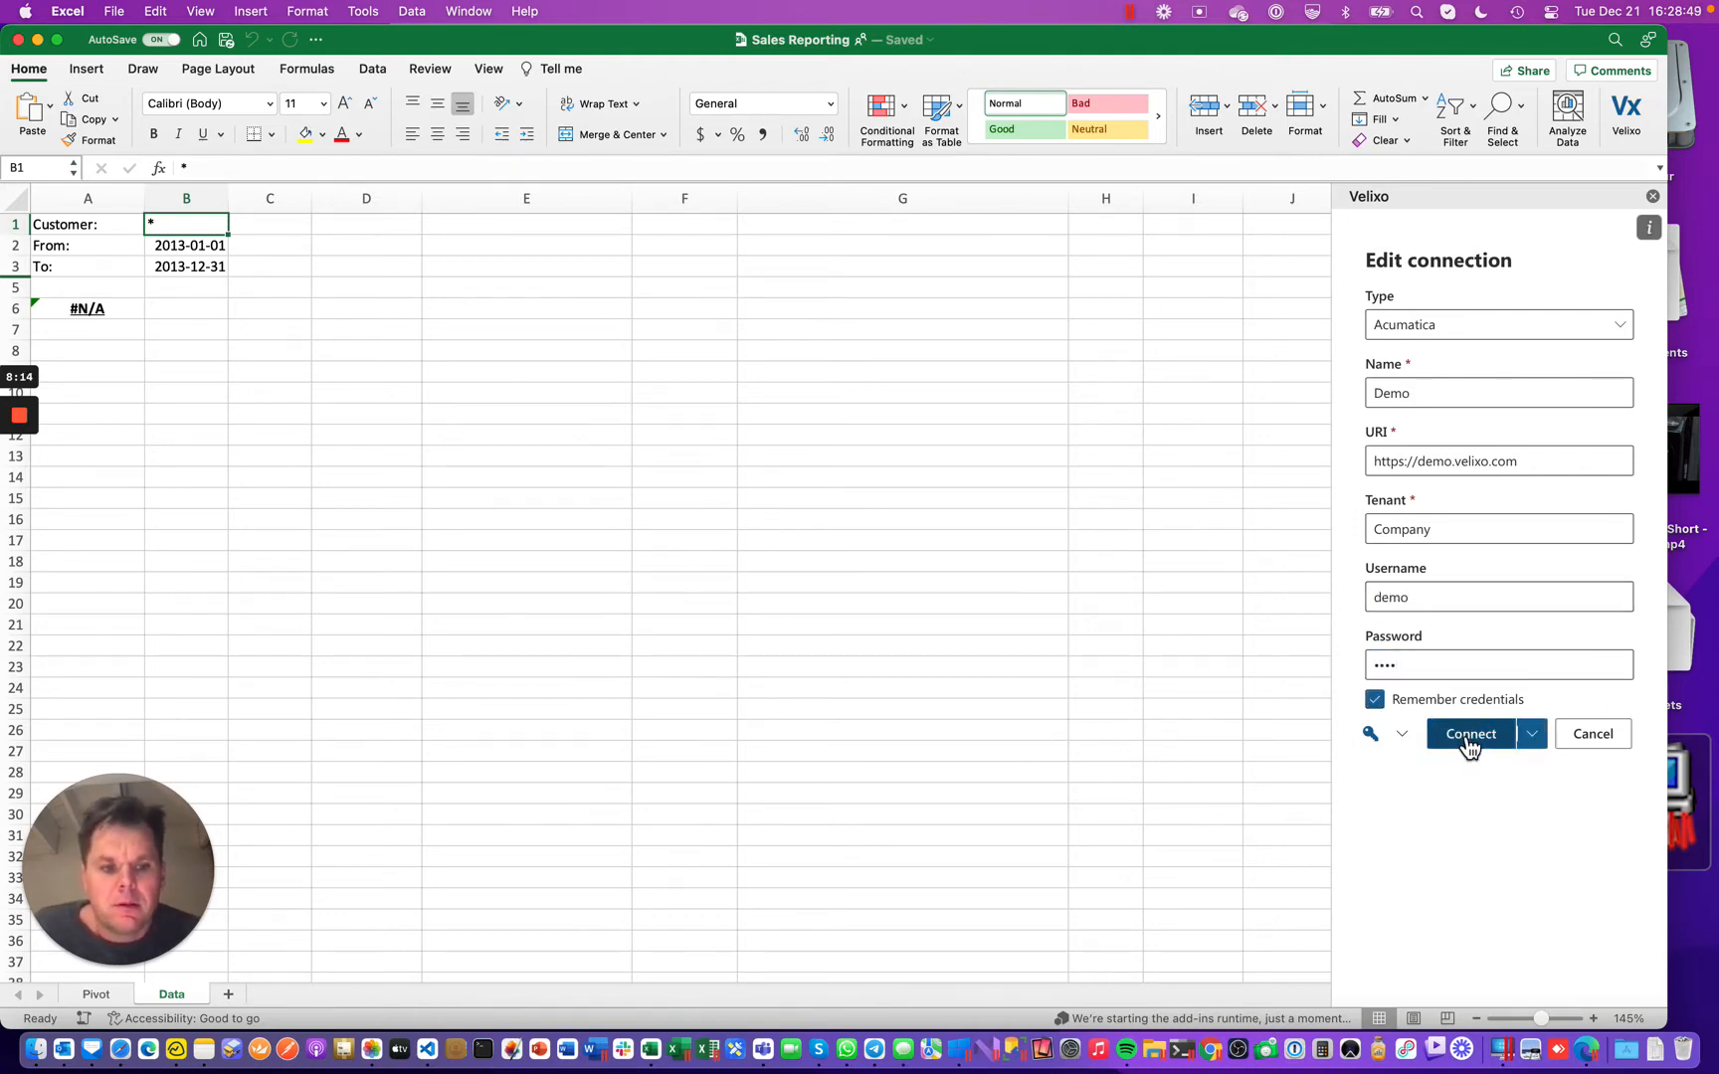
pyautogui.click(1461, 733)
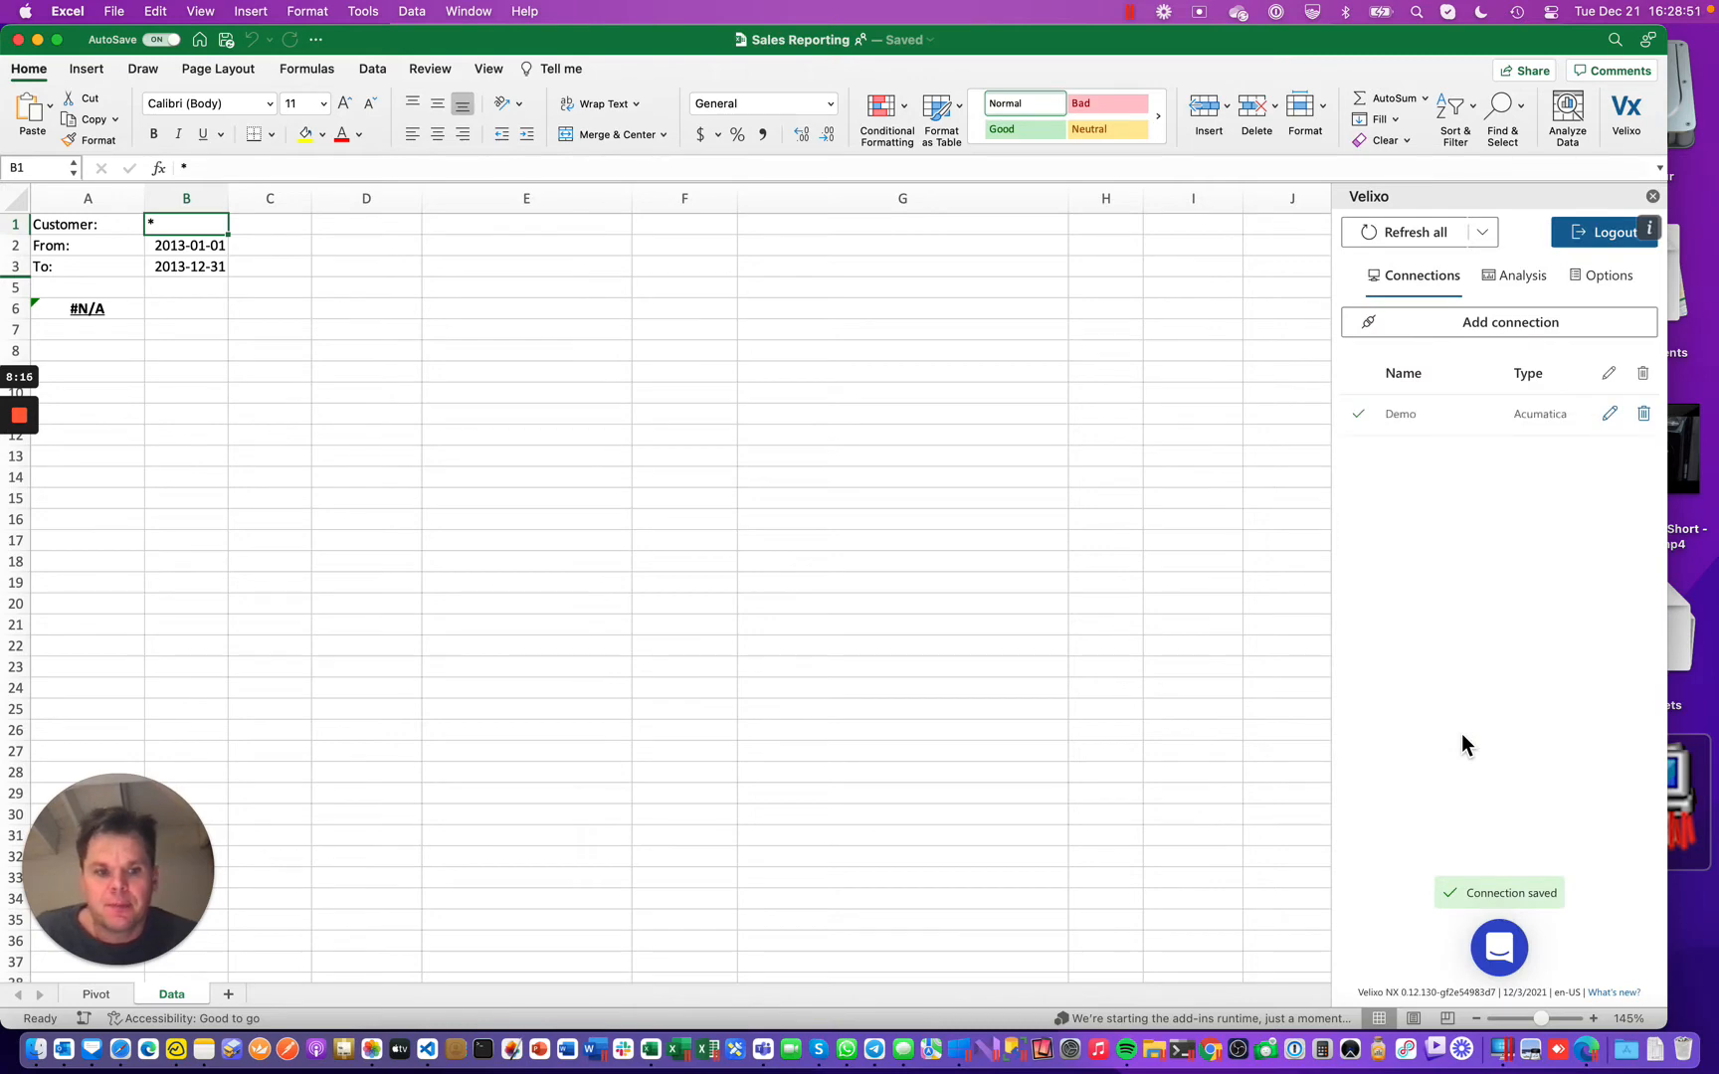
# Refresh all Velixo data and look through the sales rows on the Data sheet
pyautogui.click(1412, 235)
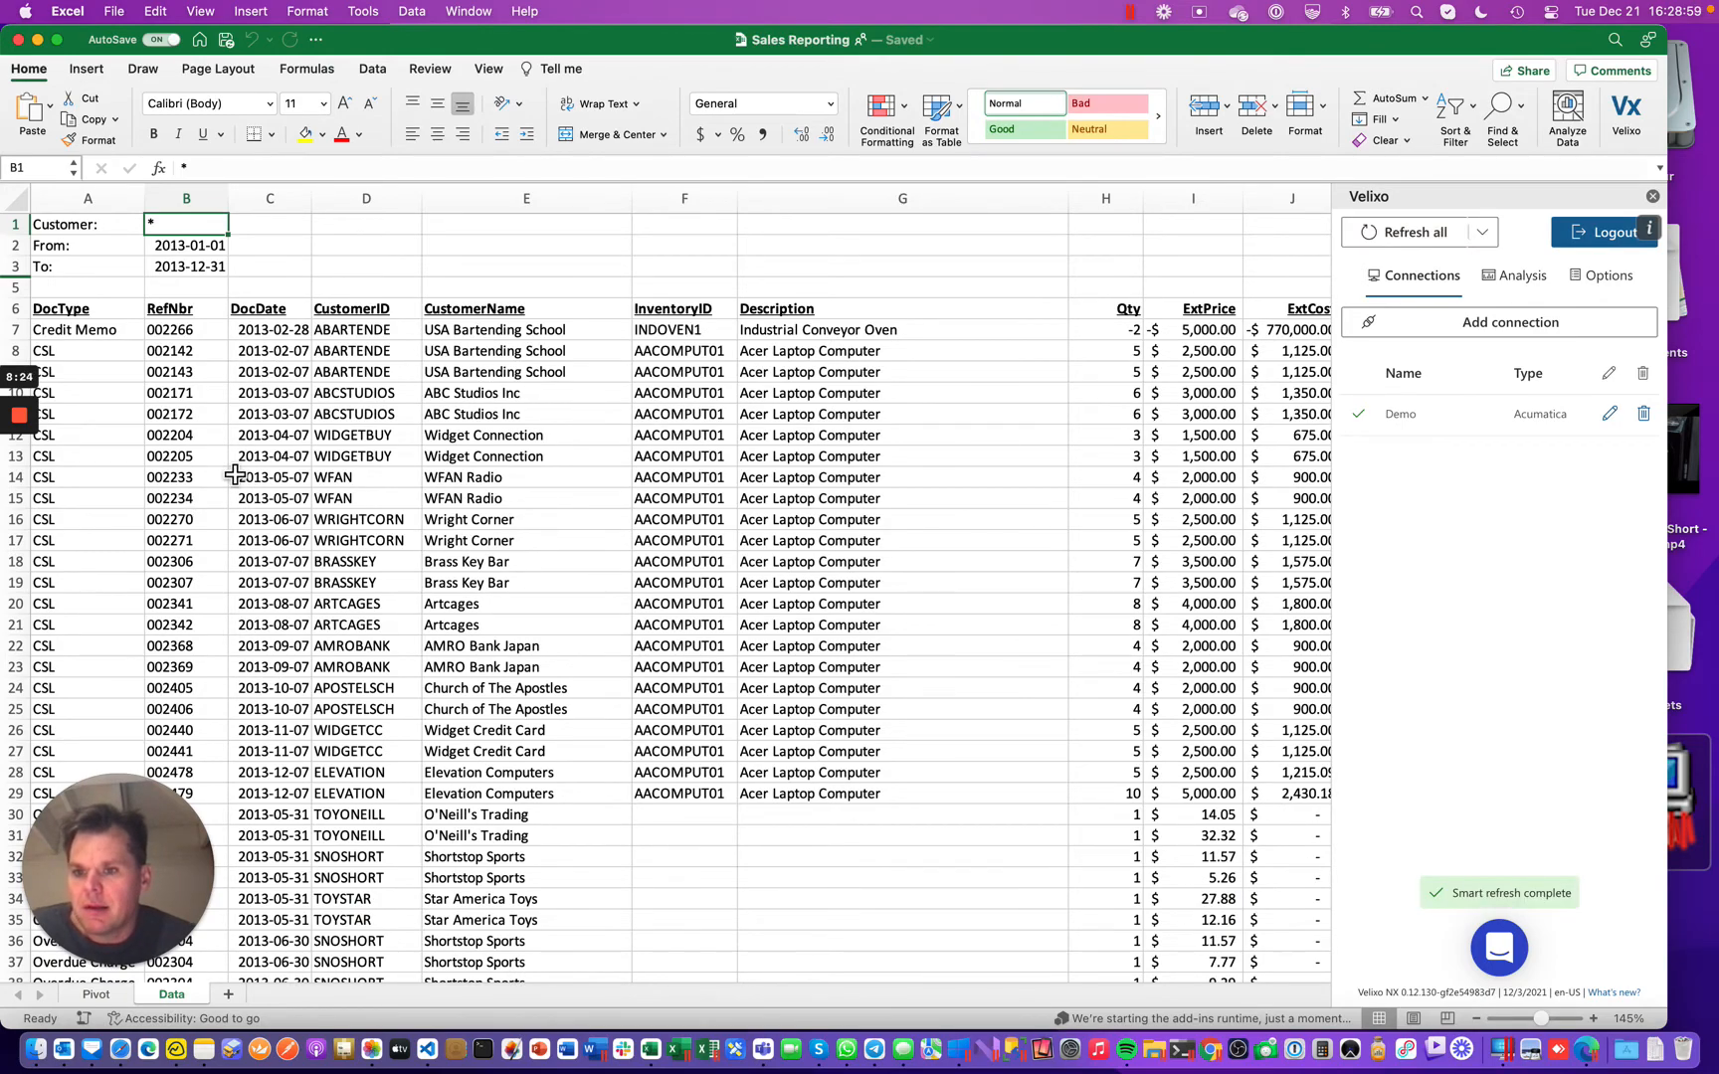
pyautogui.scroll(-6, 235, 474)
pyautogui.hscroll(5, 235, 474)
pyautogui.hscroll(-5, 198, 398)
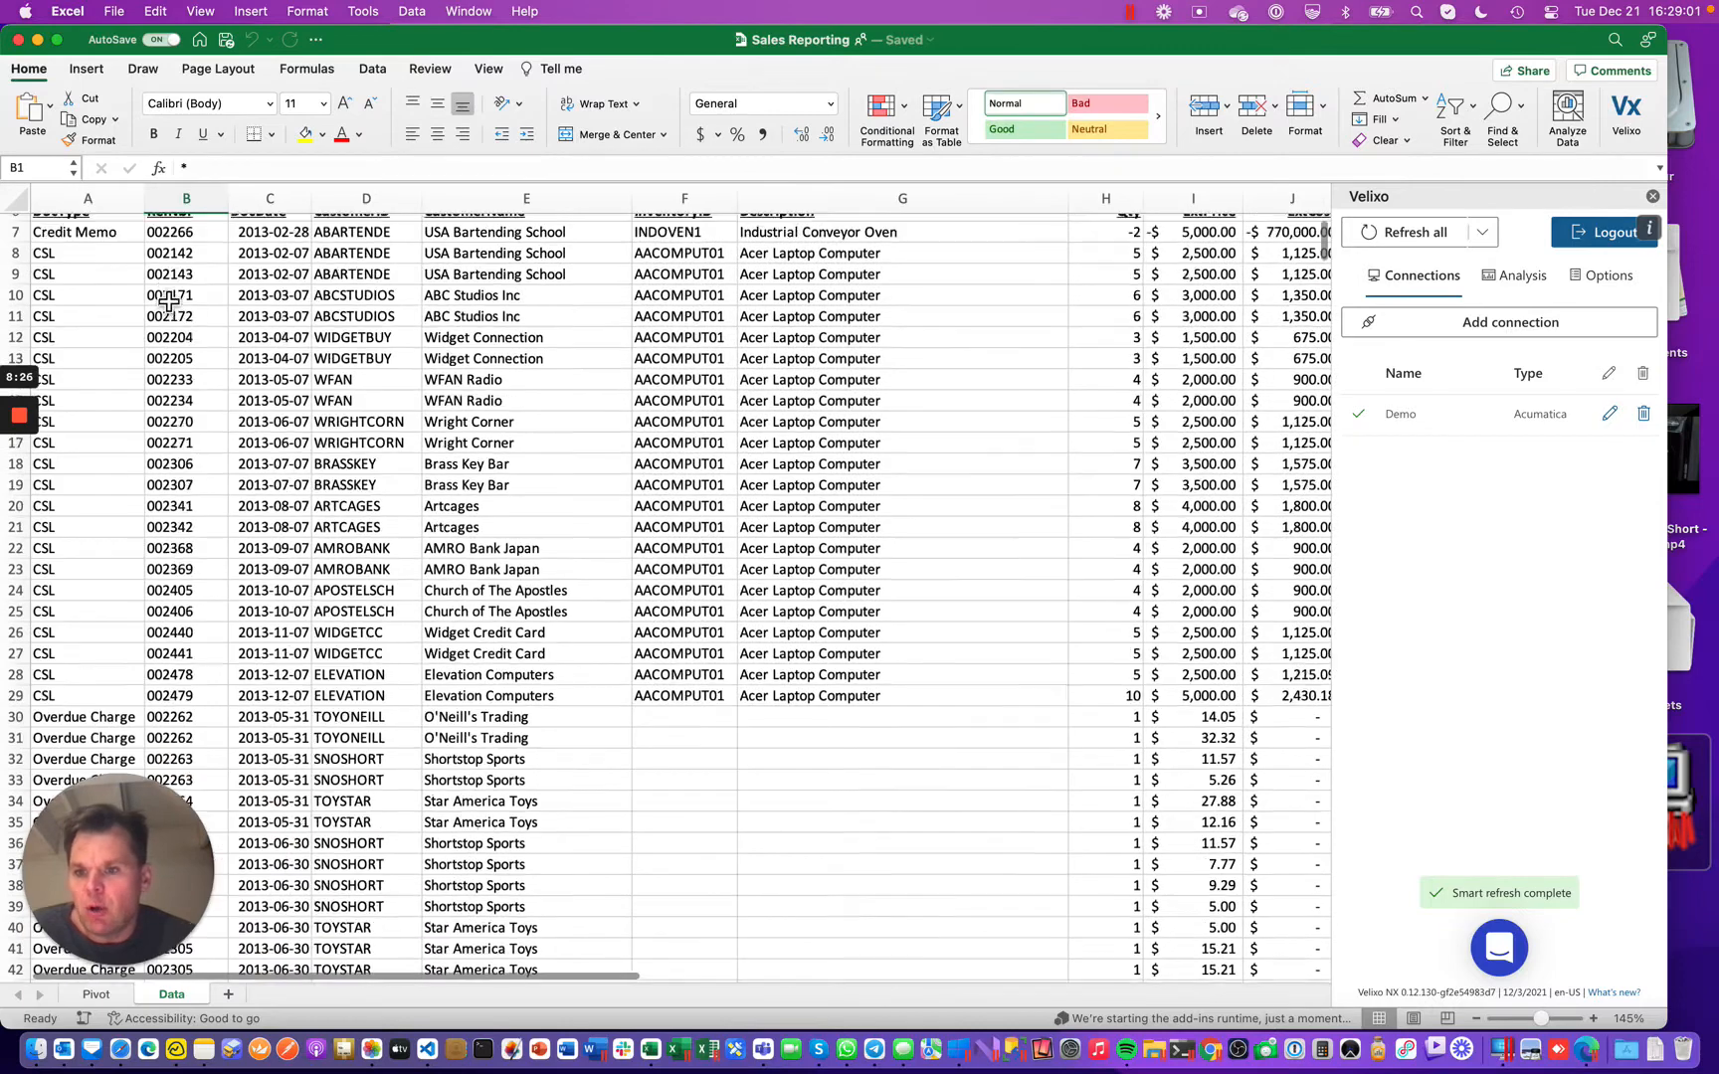
# Set the From date to 2014-01-01 and the To date to 2014-12-31 on the Data sheet
pyautogui.scroll(6, 169, 300)
pyautogui.click(187, 247)
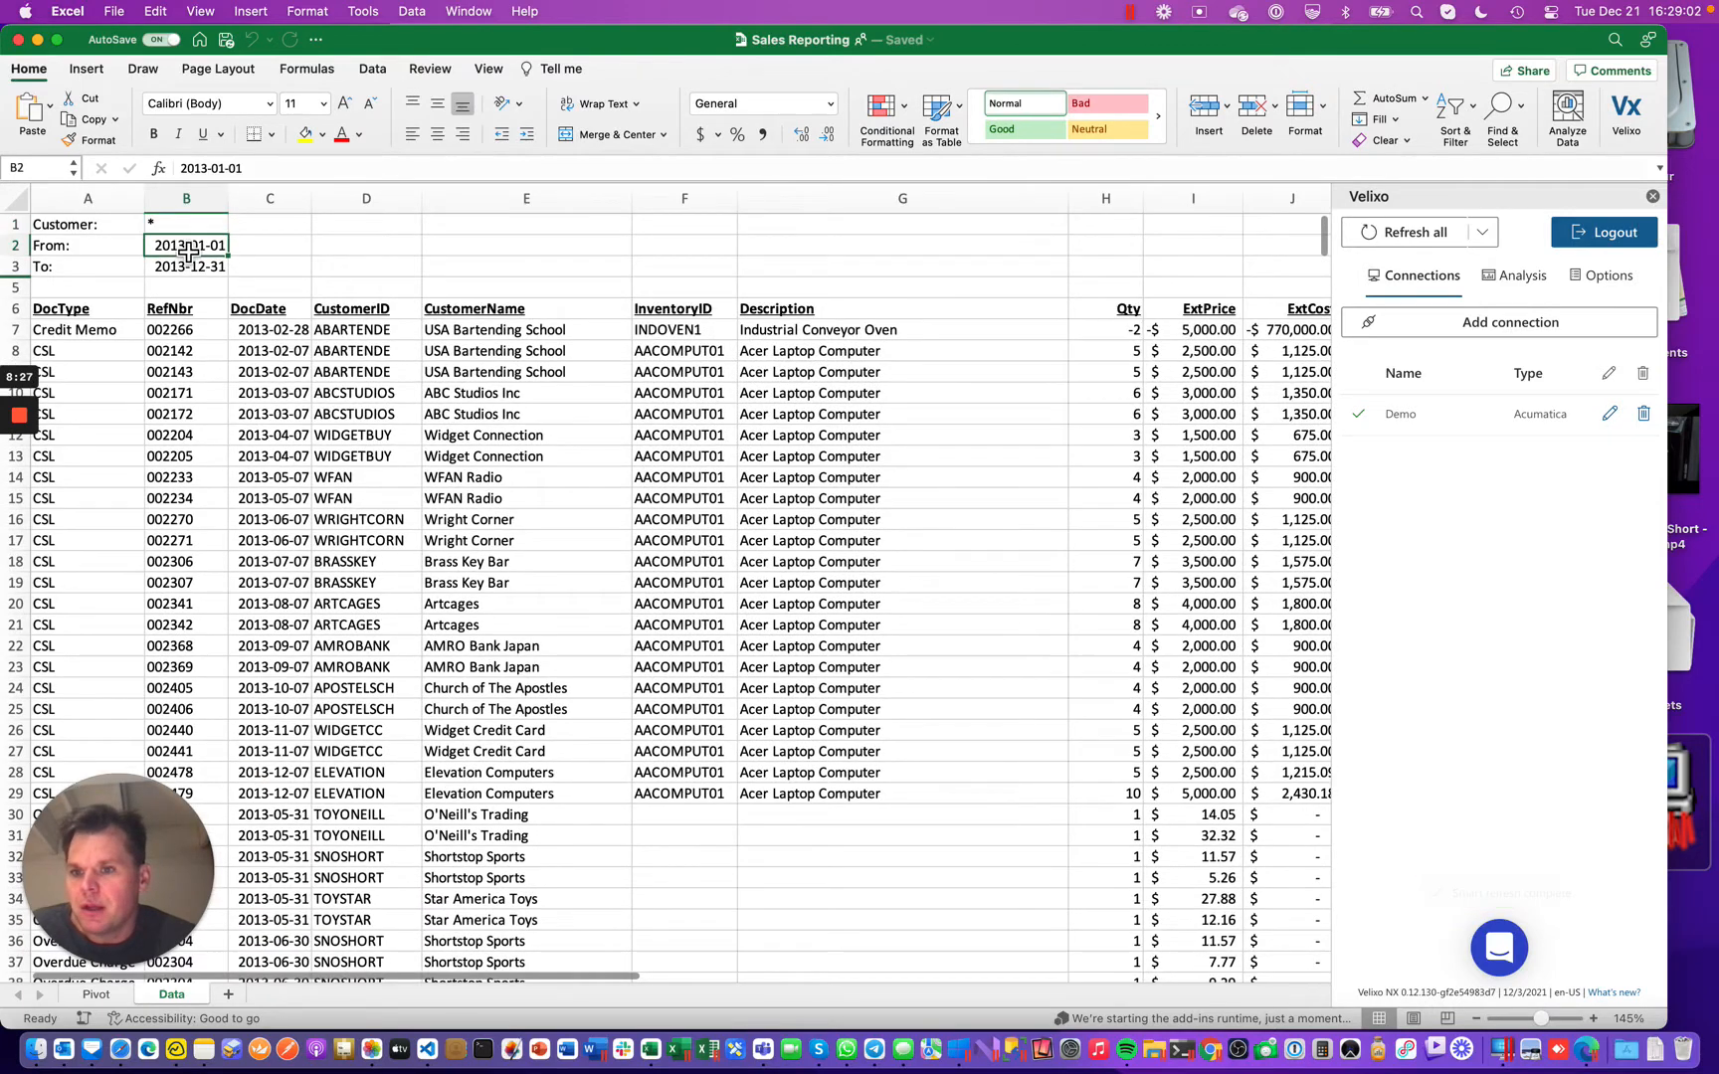
pyautogui.click(209, 170)
pyautogui.press('BackSpace')
pyautogui.write('4')
pyautogui.press('Return')
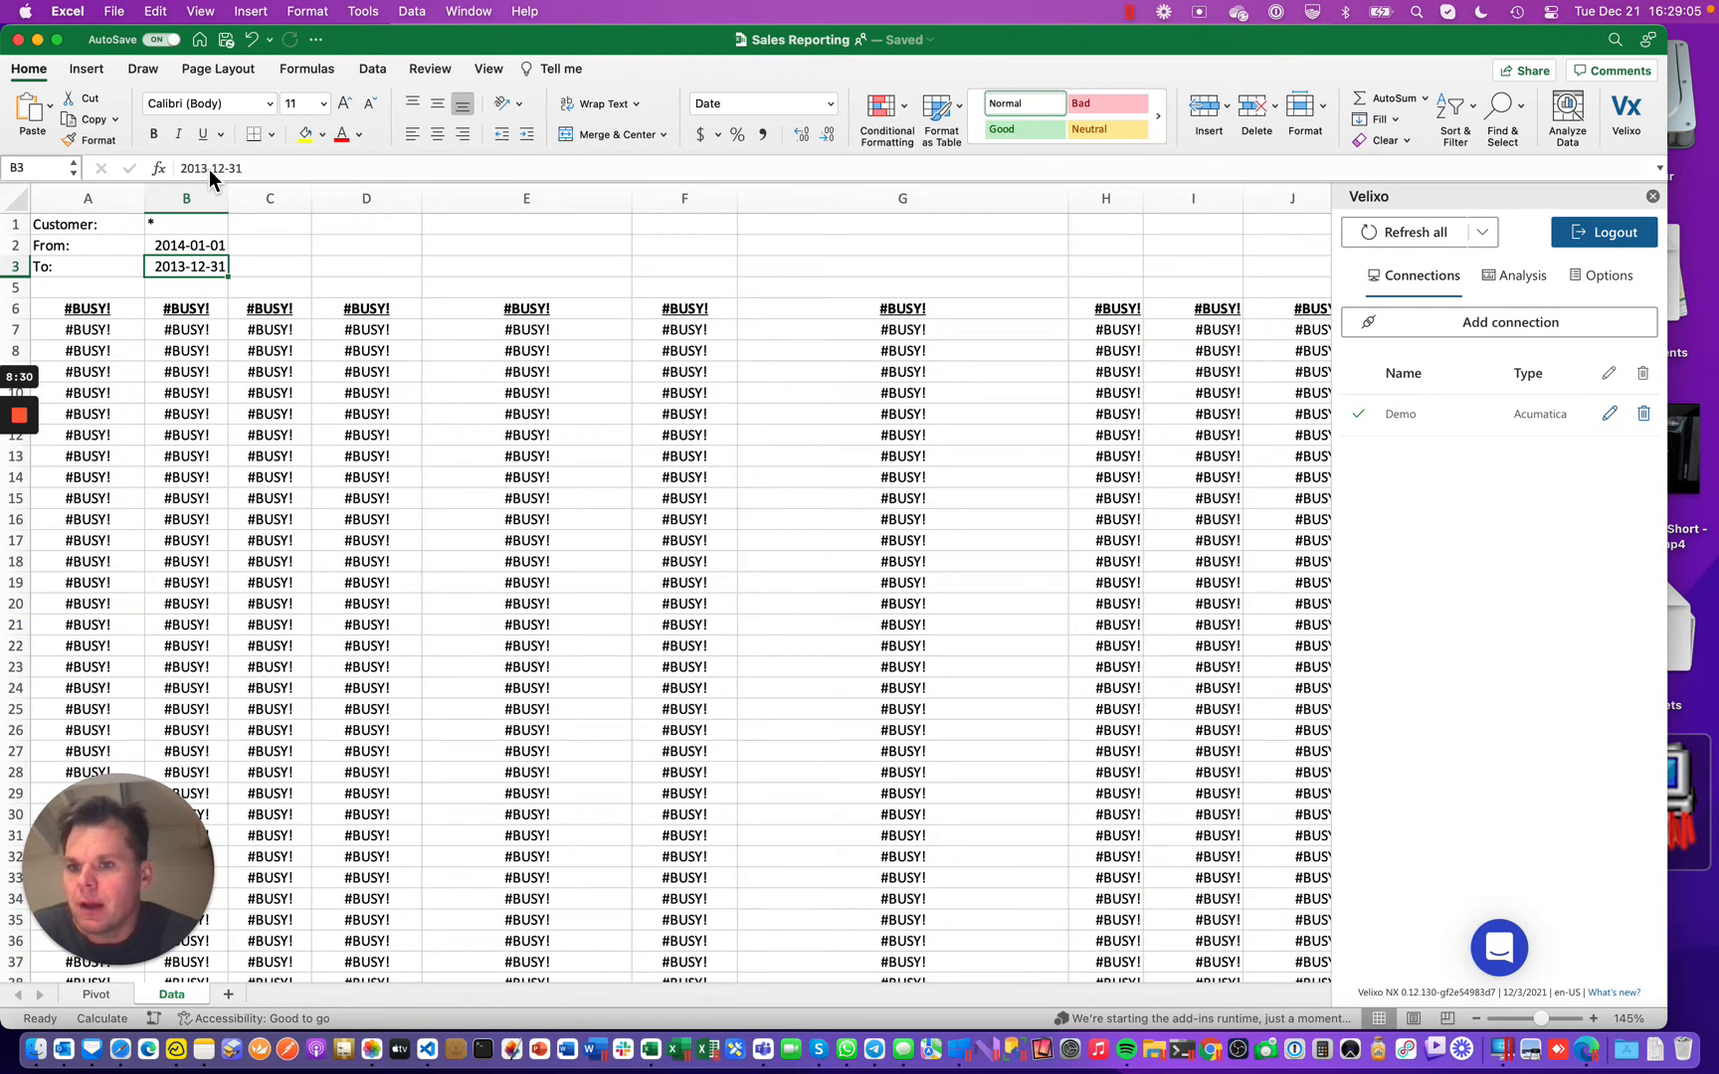
pyautogui.click(209, 171)
pyautogui.press('BackSpace')
pyautogui.write('4')
pyautogui.press('Return')
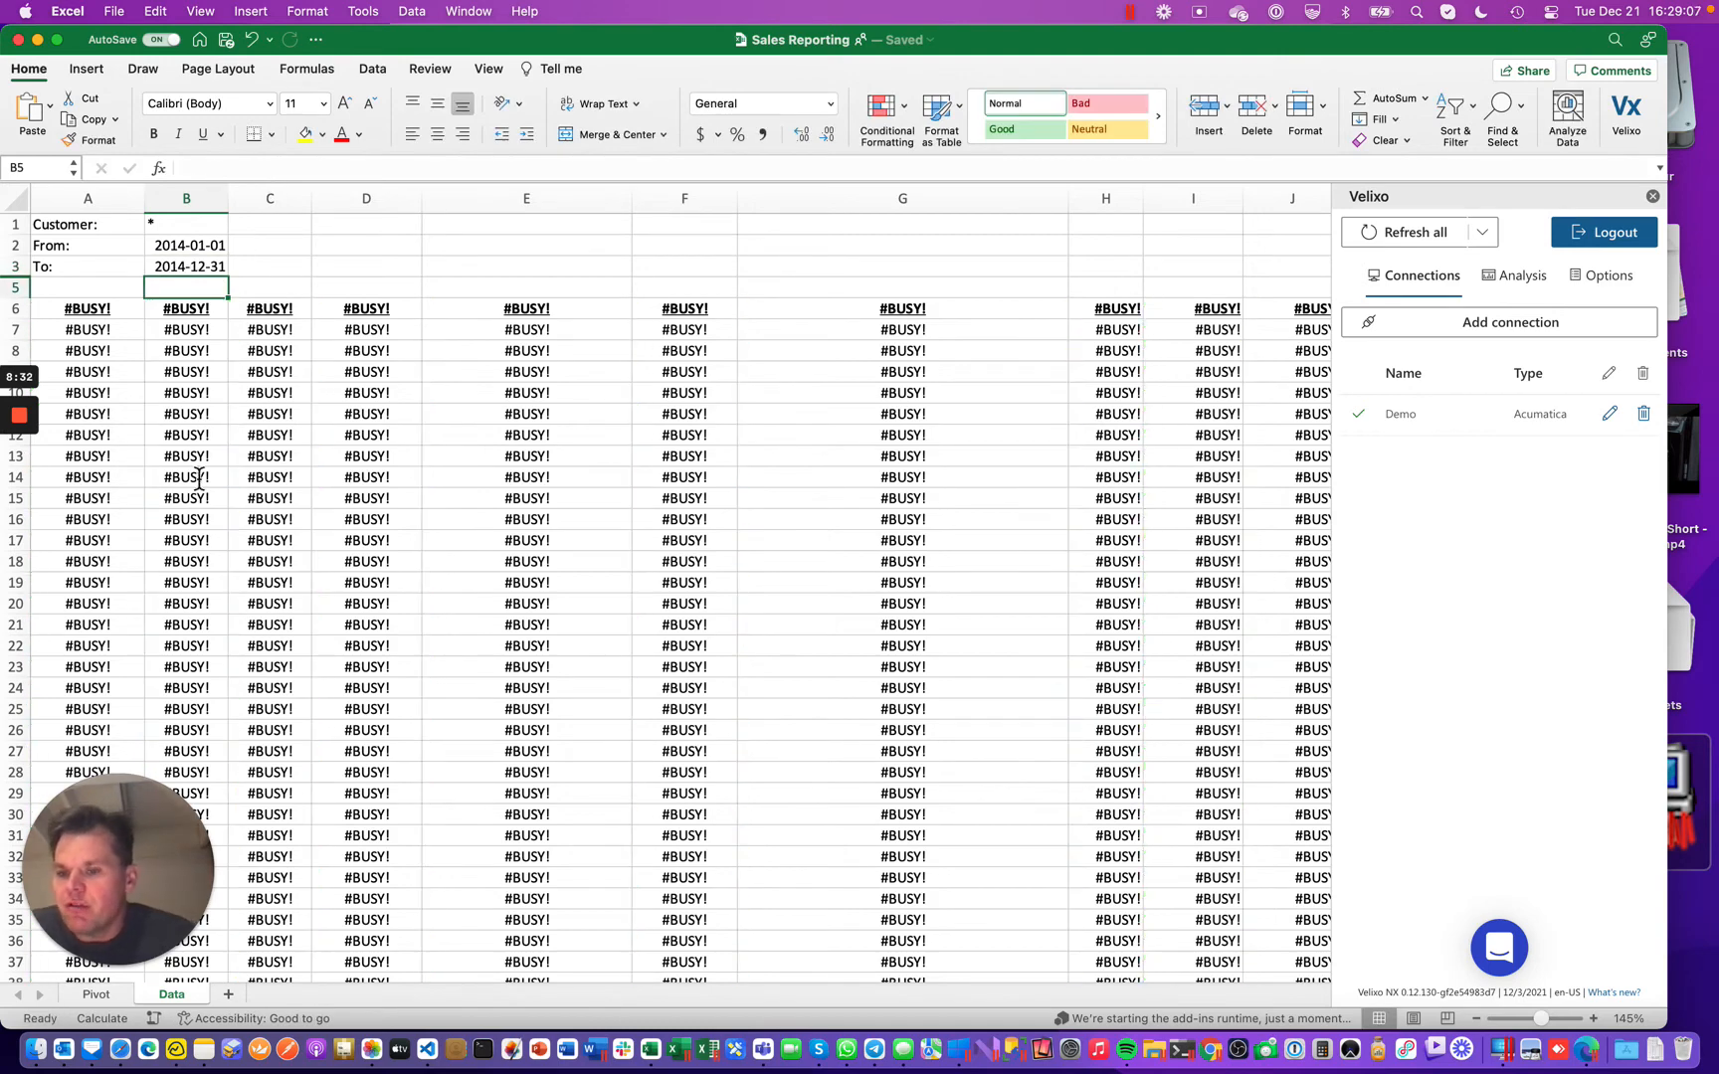
# Refresh the pivot table on the Pivot sheet and select Acme Brick Company's 2014 amount
pyautogui.click(115, 999)
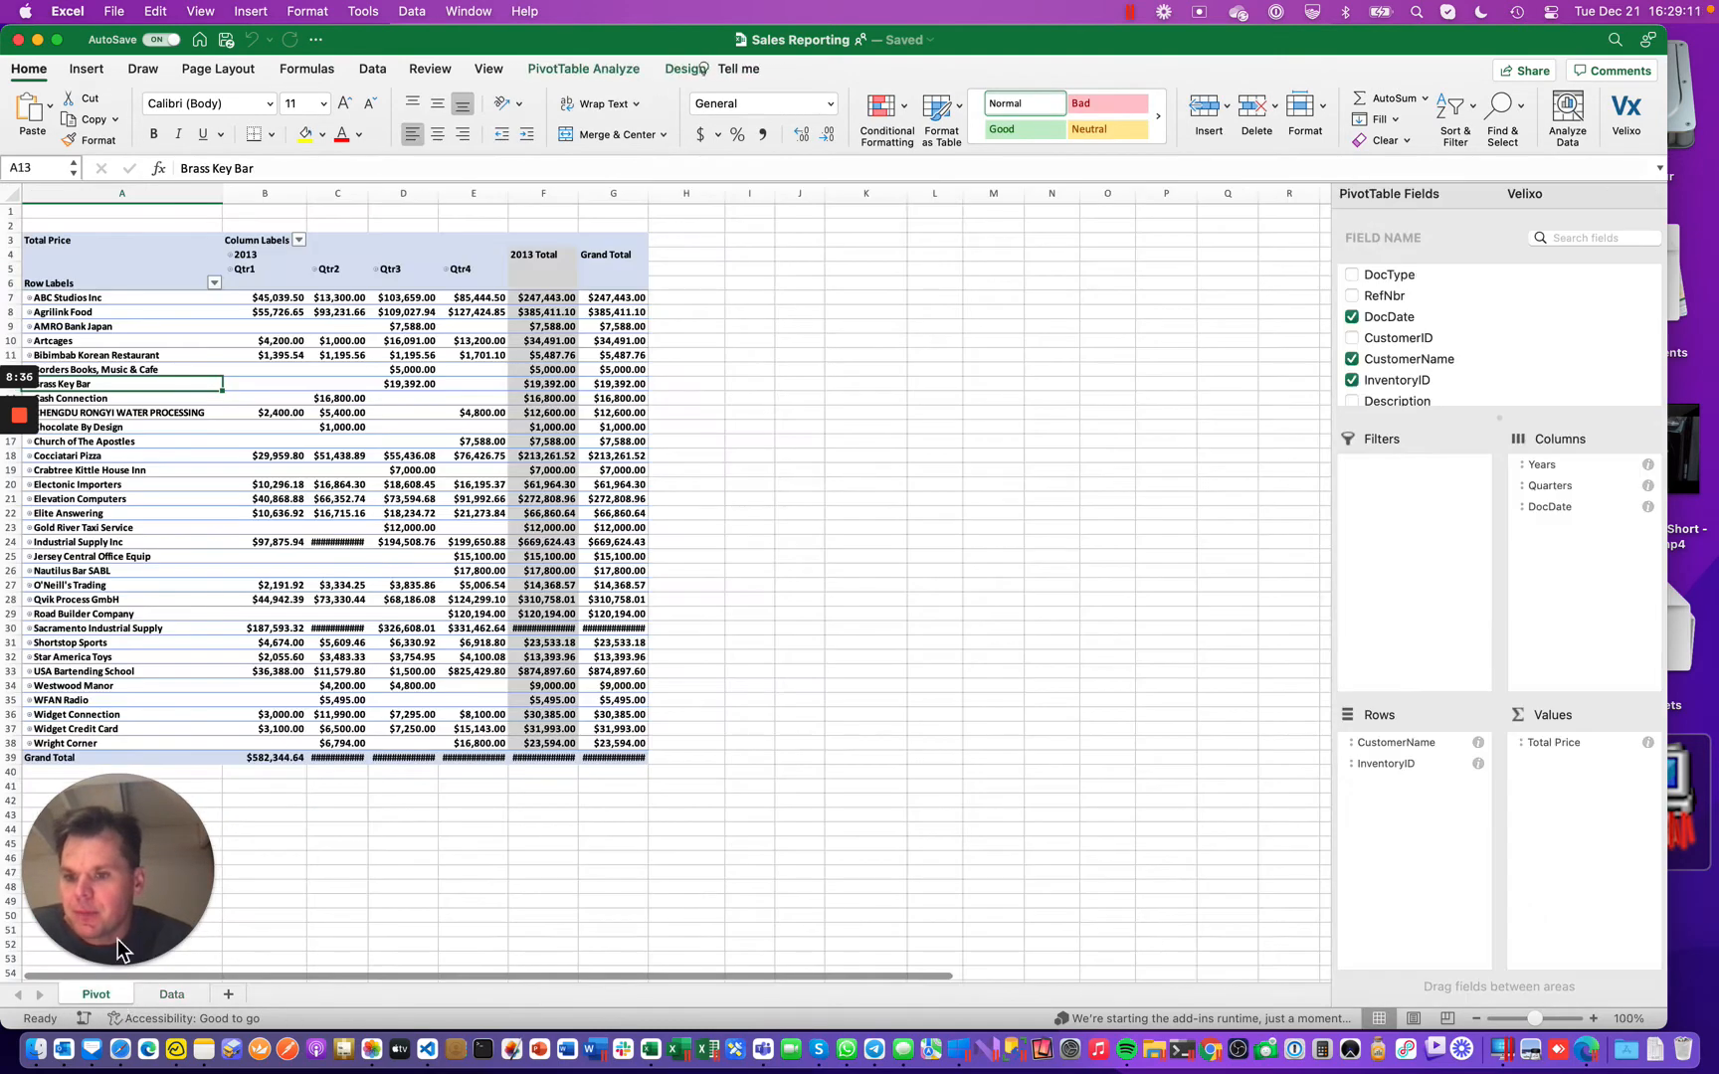
pyautogui.rightClick(260, 362)
pyautogui.click(302, 440)
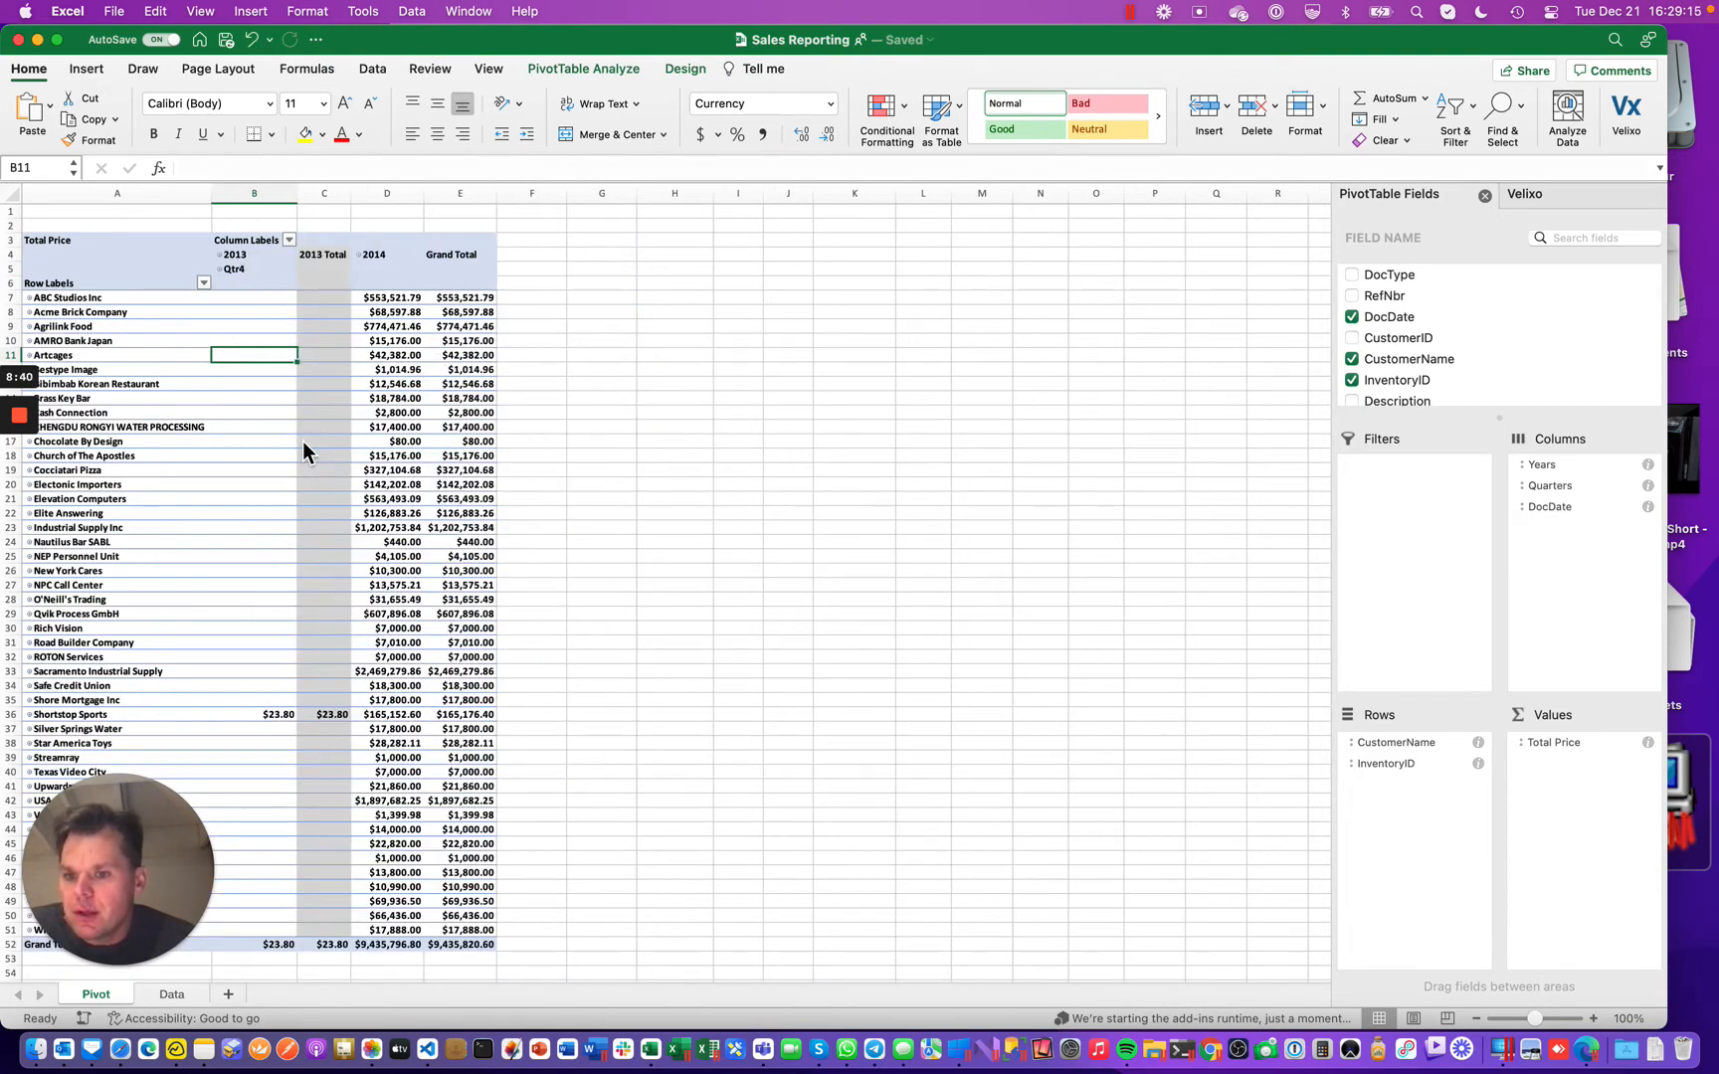
pyautogui.click(403, 312)
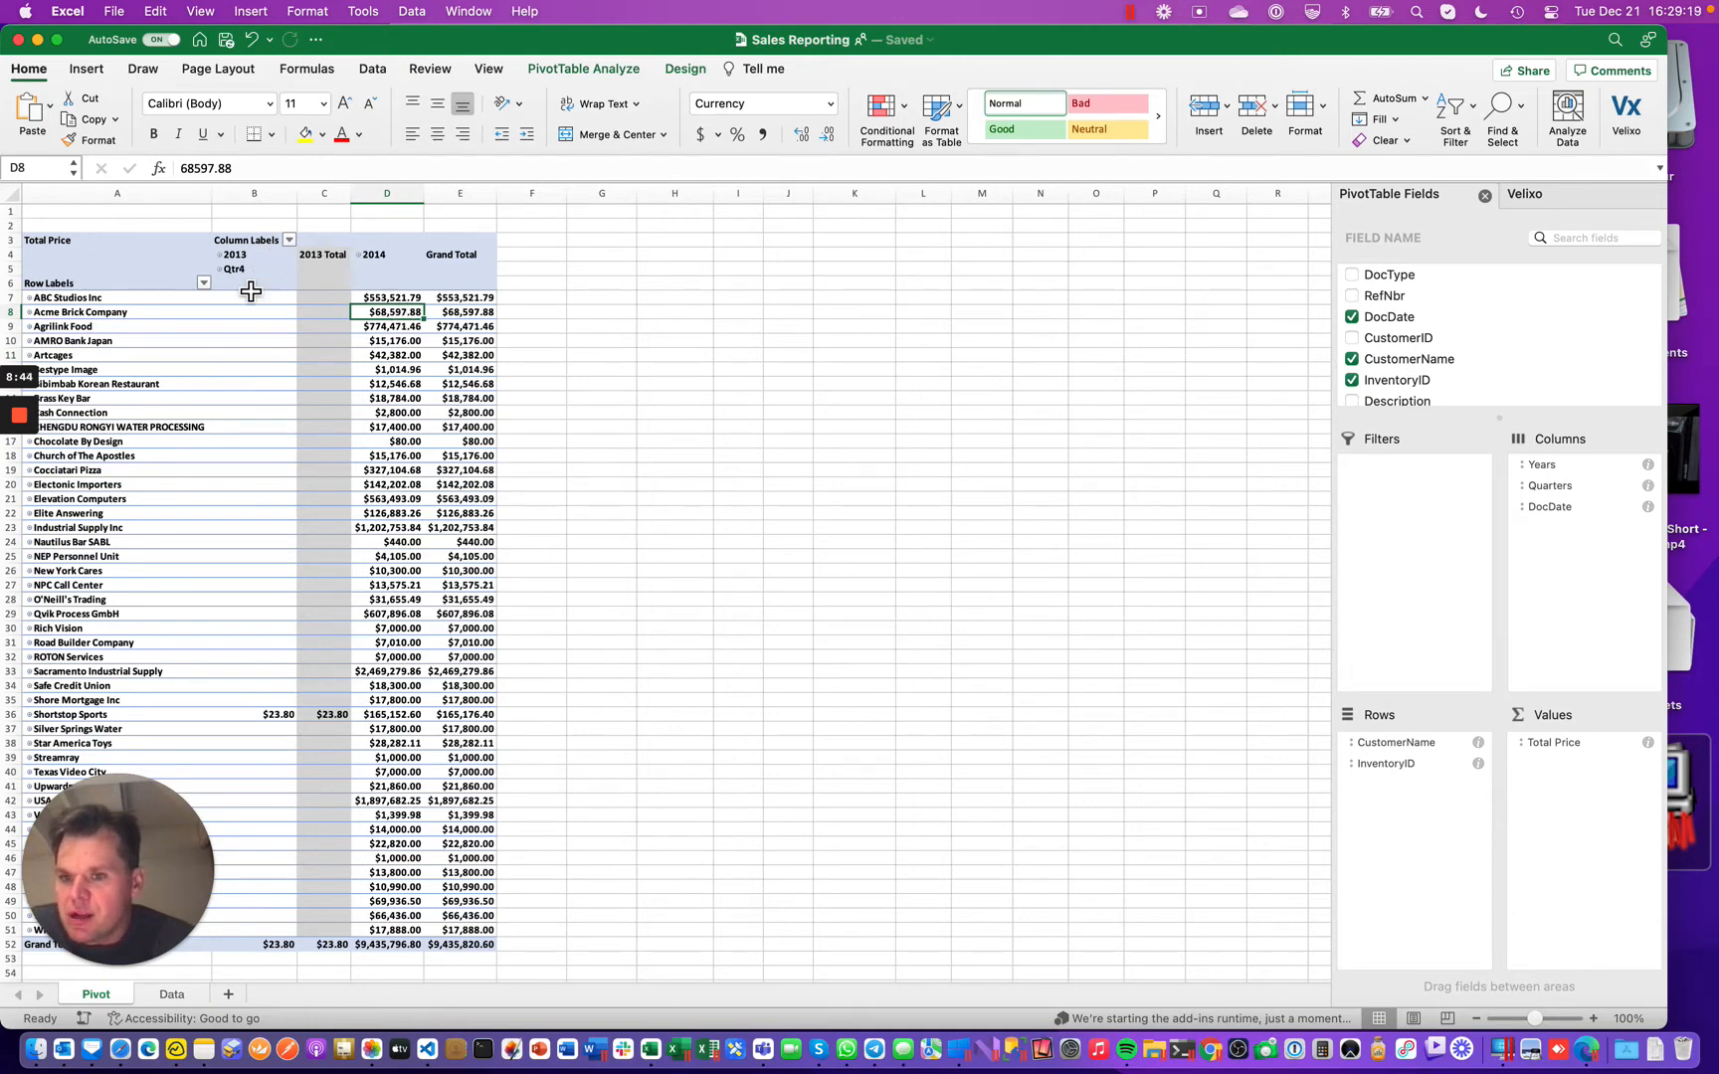
# Expand Shortstop Sports in the pivot table, drill into its 2013 Qtr4 detail amount, and select the first record's DocDate
pyautogui.click(33, 719)
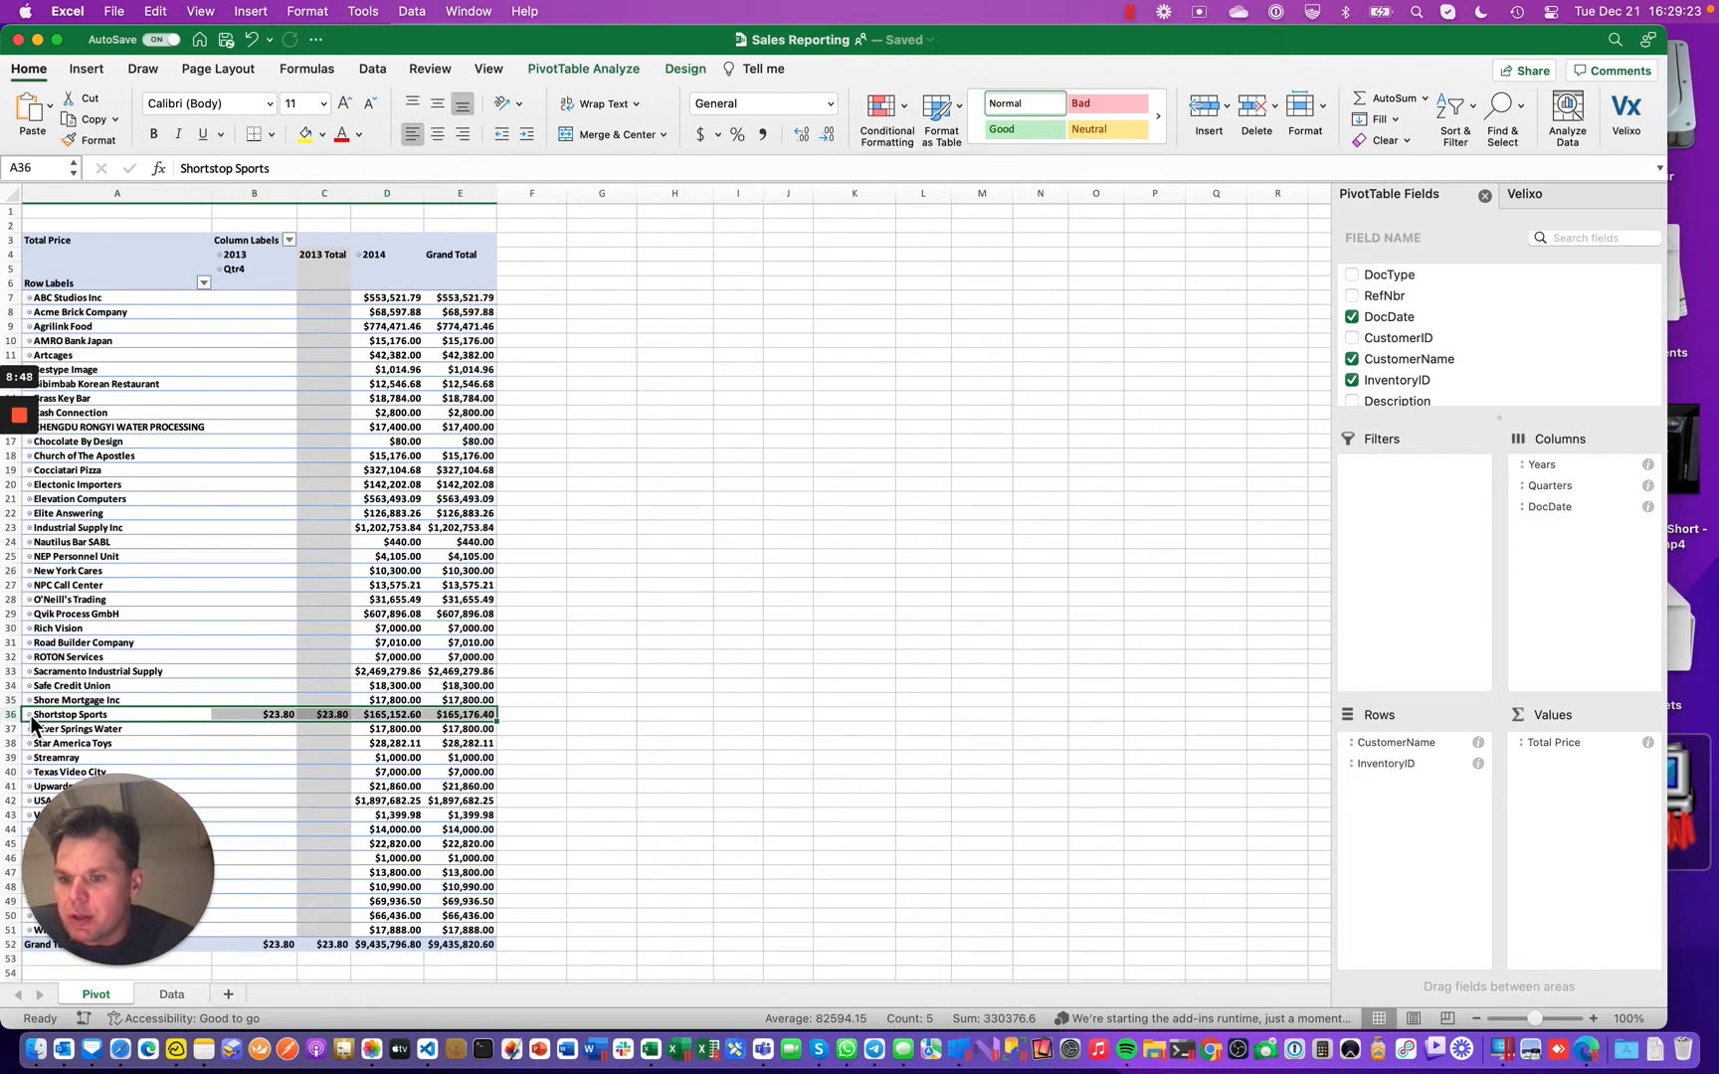
pyautogui.click(30, 715)
pyautogui.doubleClick(275, 733)
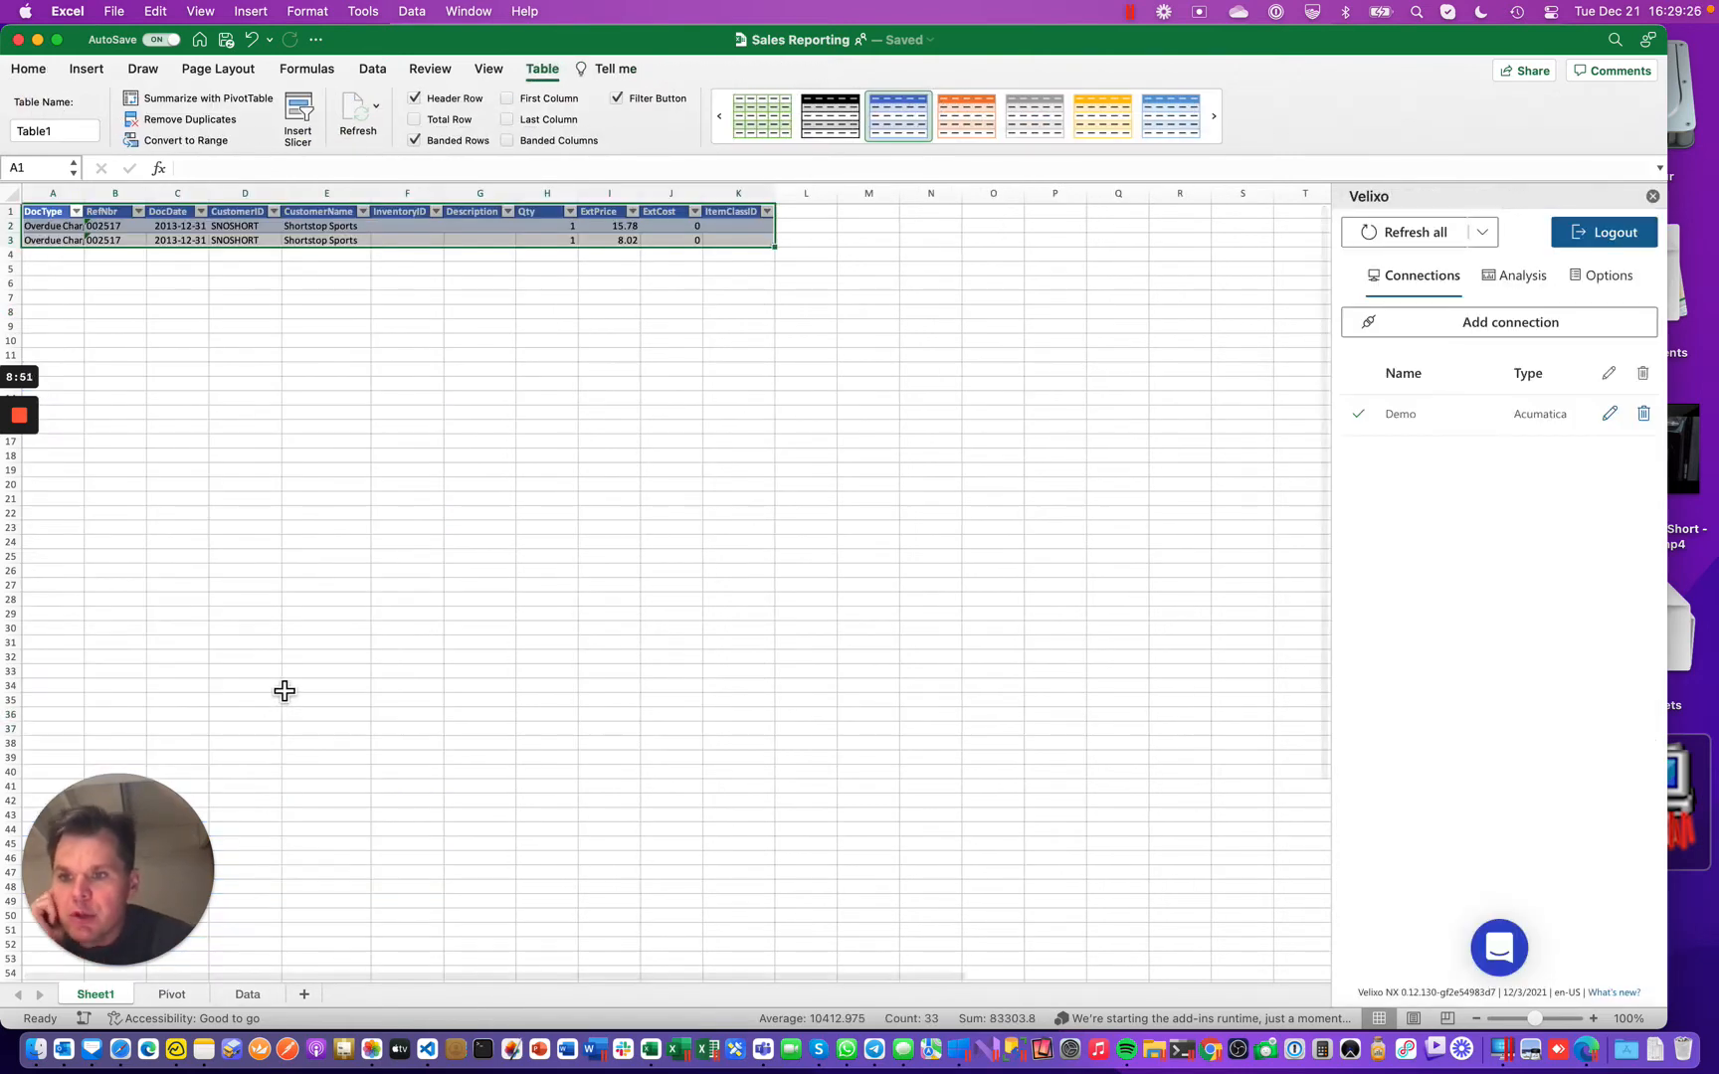
pyautogui.click(184, 227)
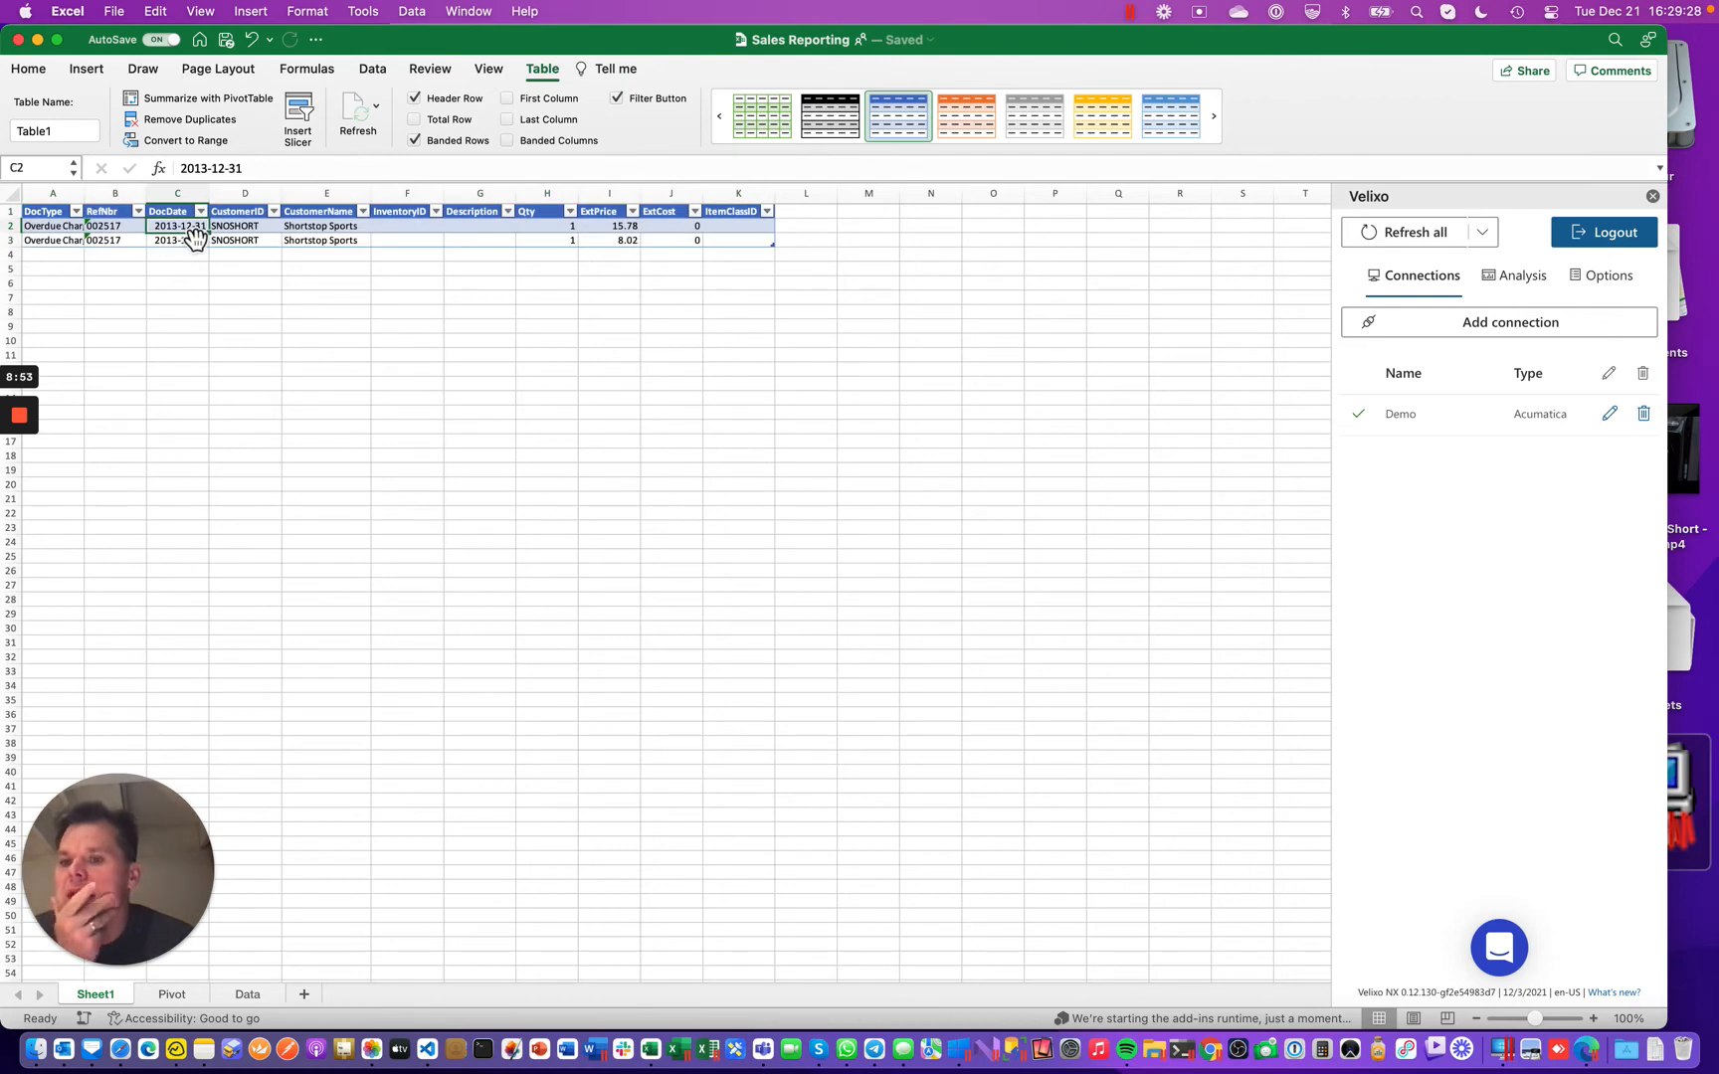
# Unhide row 4 between the To date and the data table on the Data sheet
pyautogui.click(195, 991)
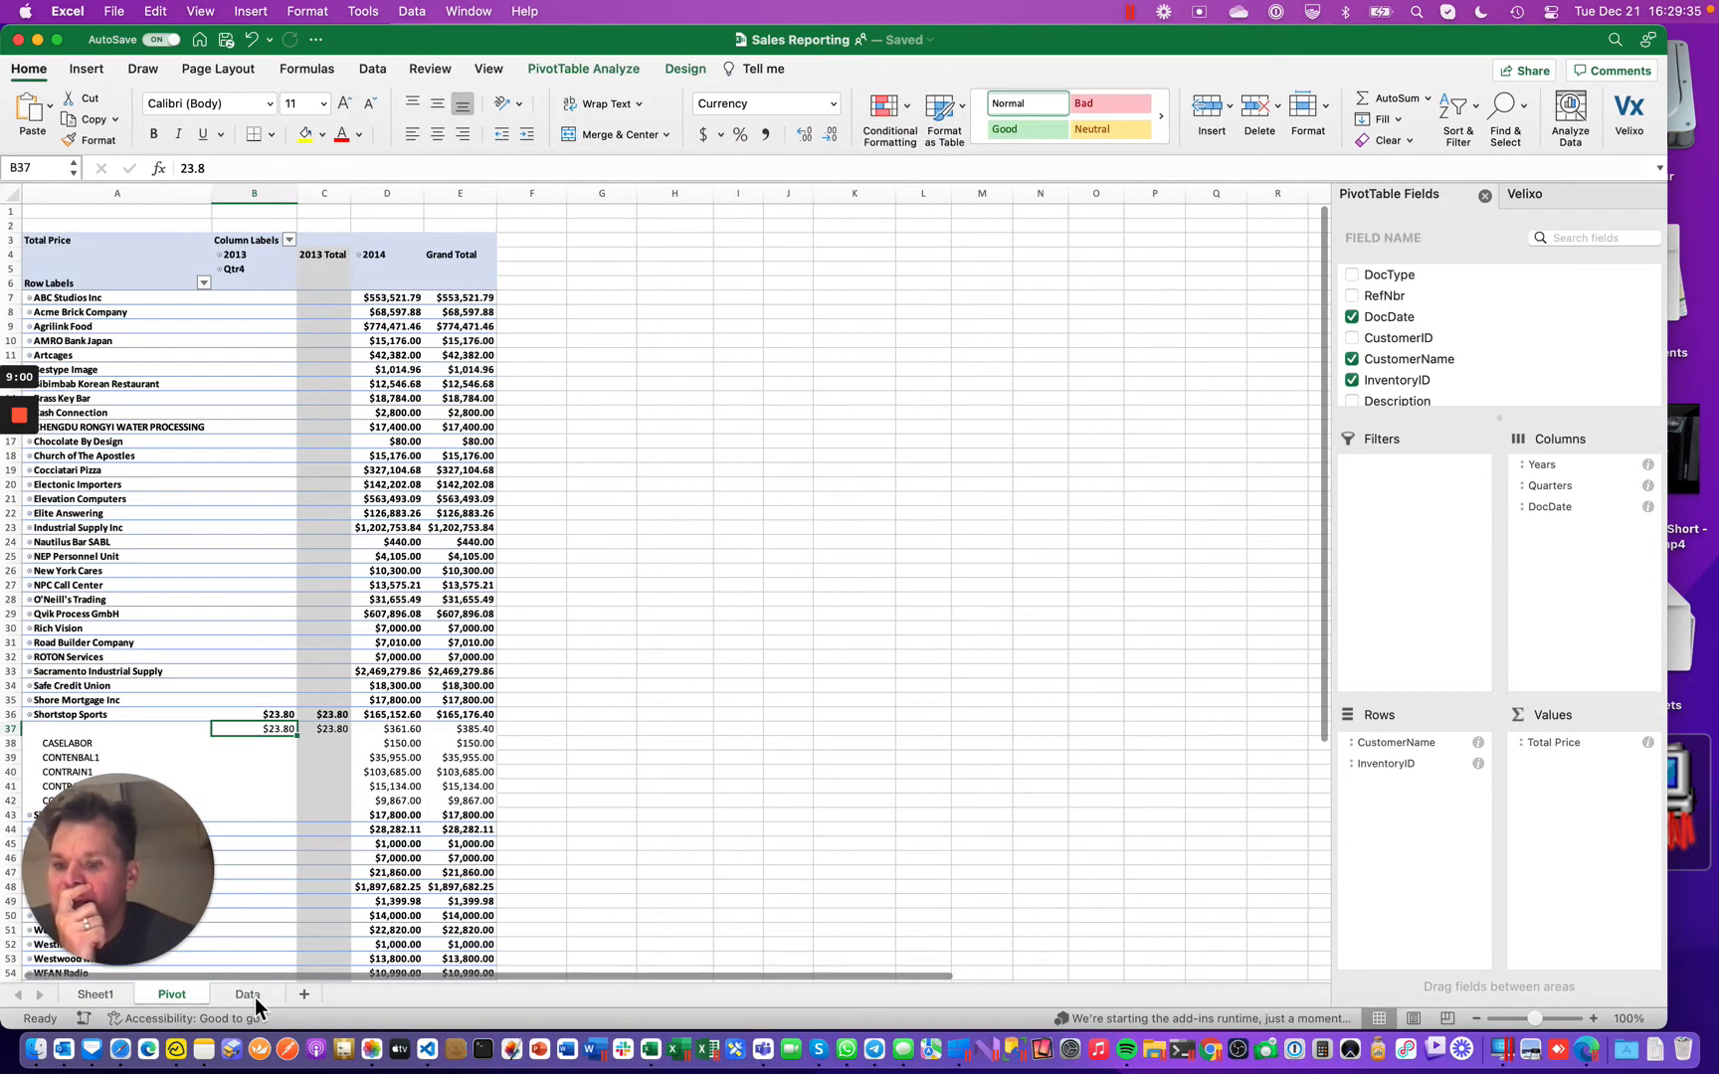
pyautogui.click(253, 996)
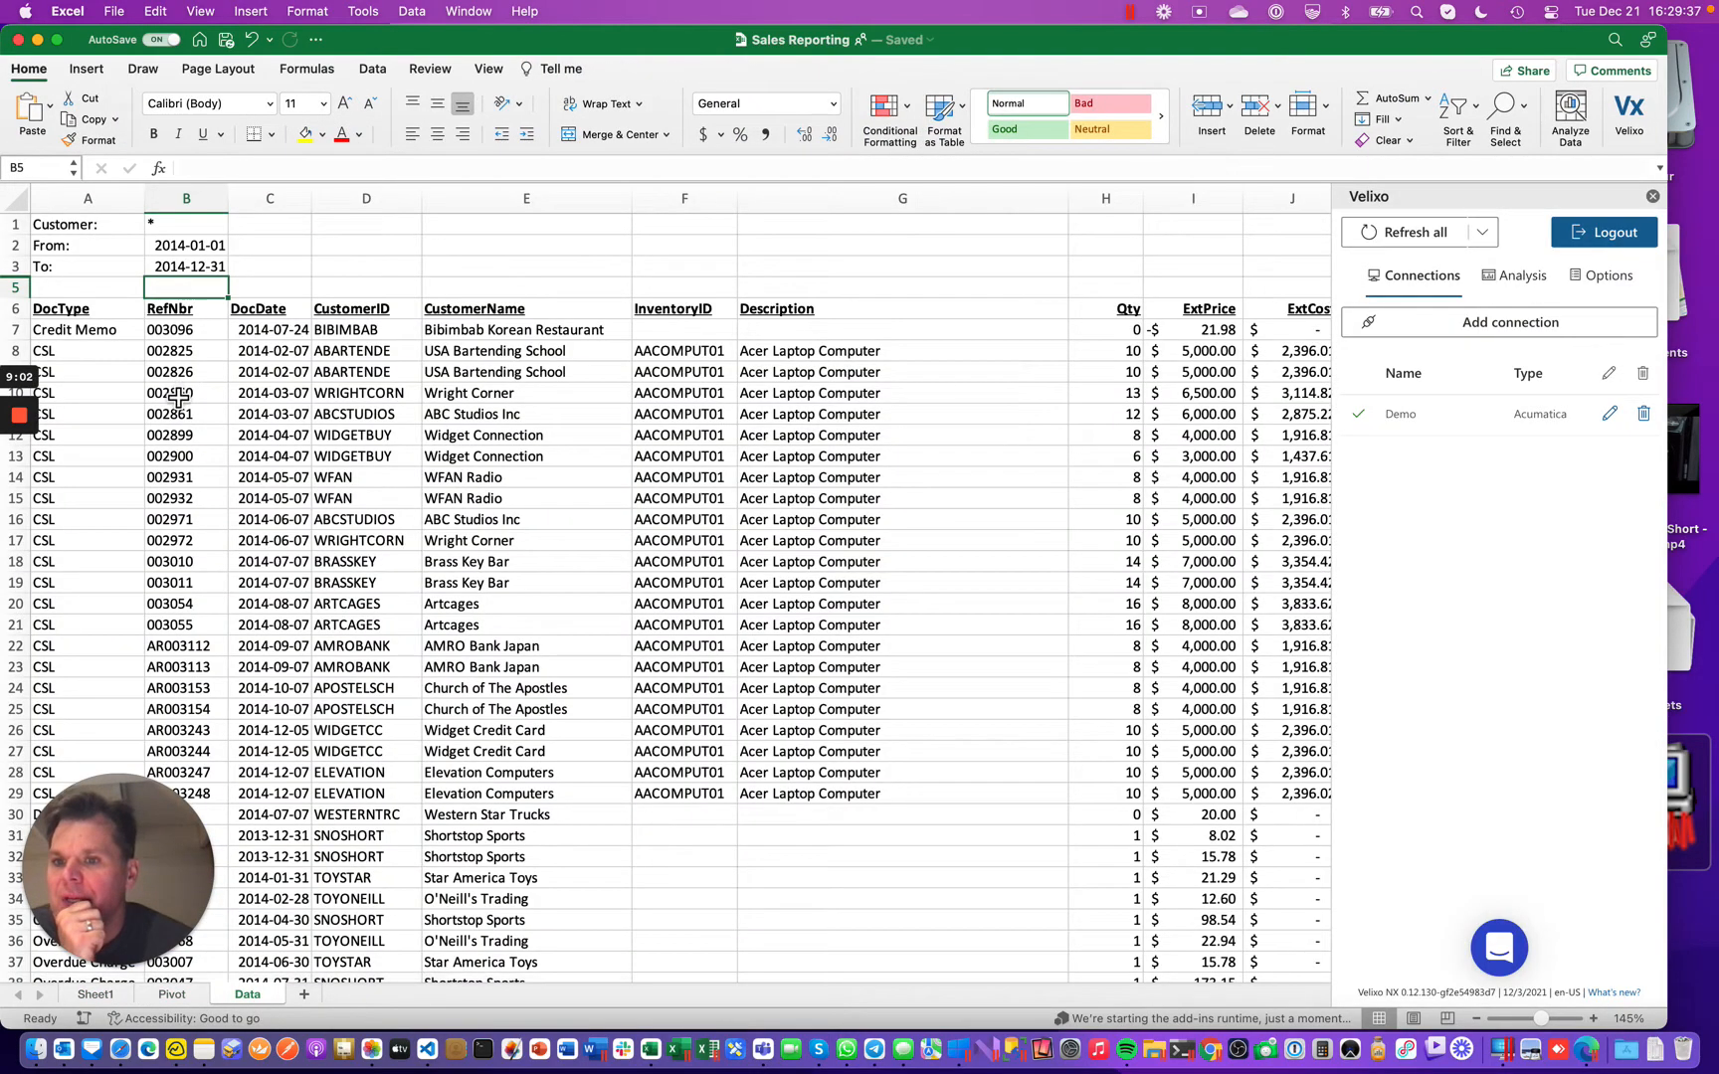
pyautogui.moveTo(15, 266); pyautogui.dragTo(18, 297)
pyautogui.rightClick(18, 298)
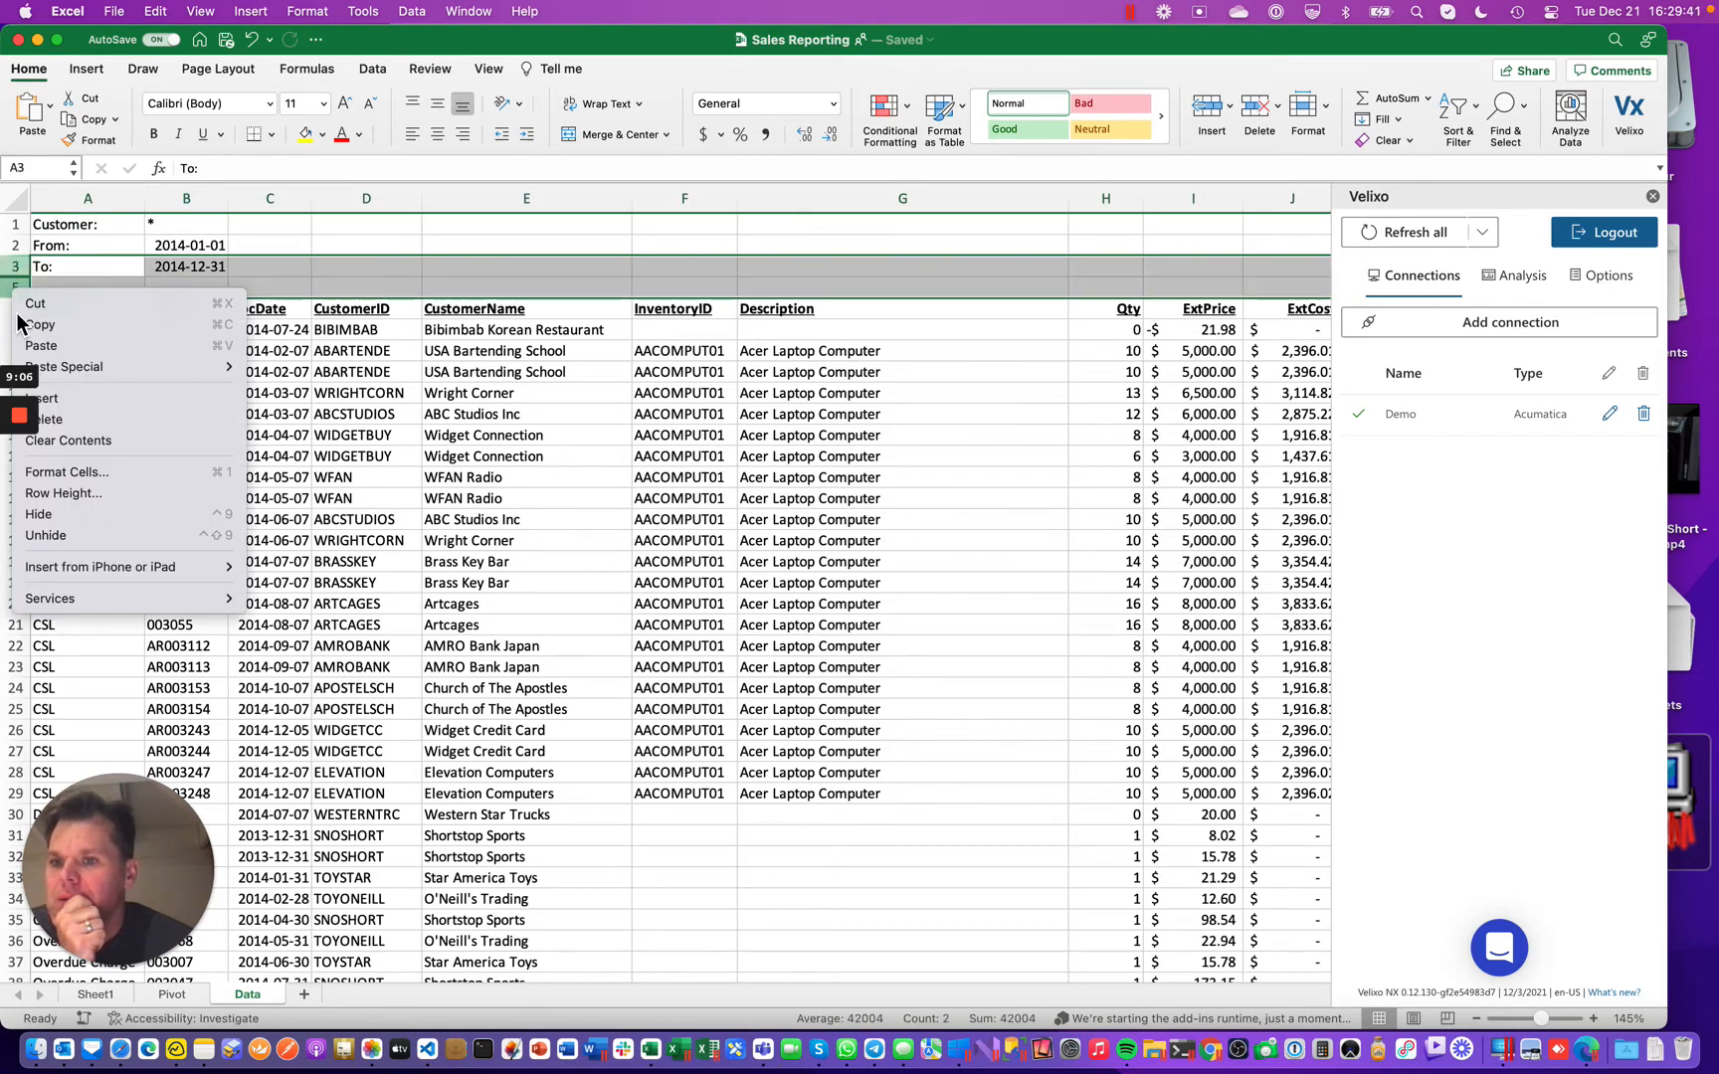
pyautogui.click(124, 545)
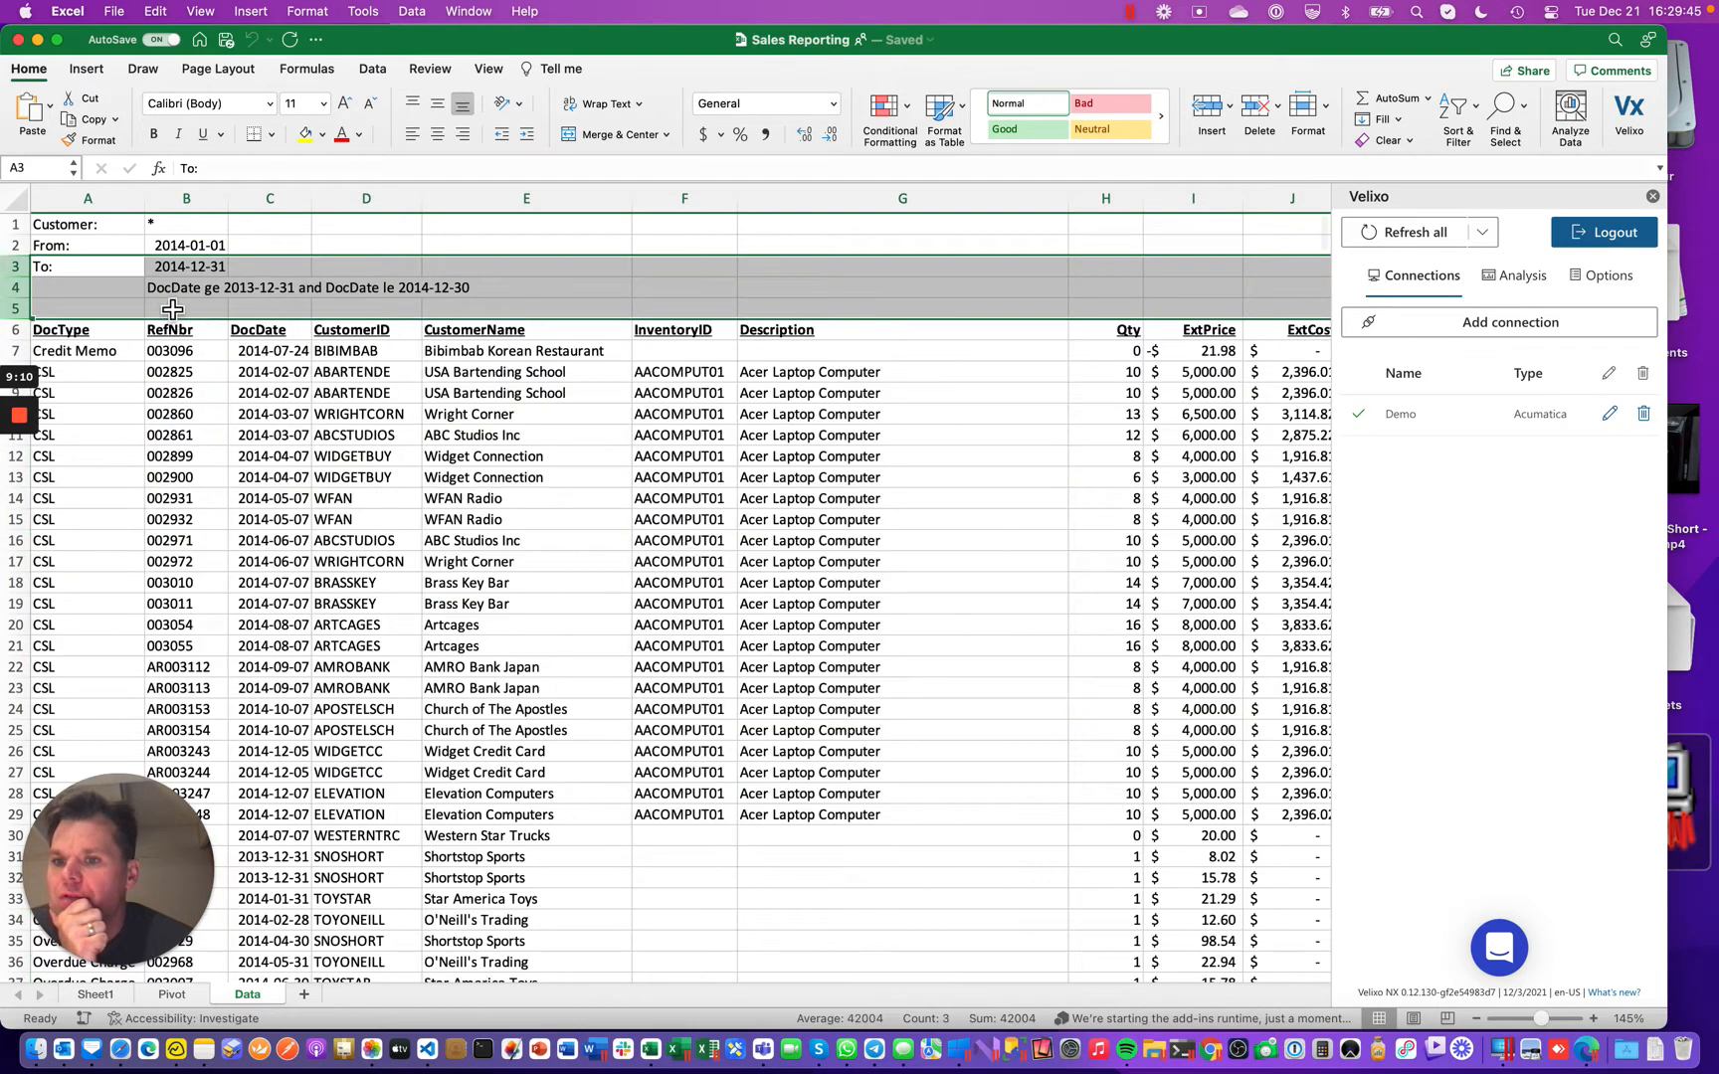
# Examine the GIFILTER formula in B4 and compare its date conditions with the From and To dates
pyautogui.click(171, 289)
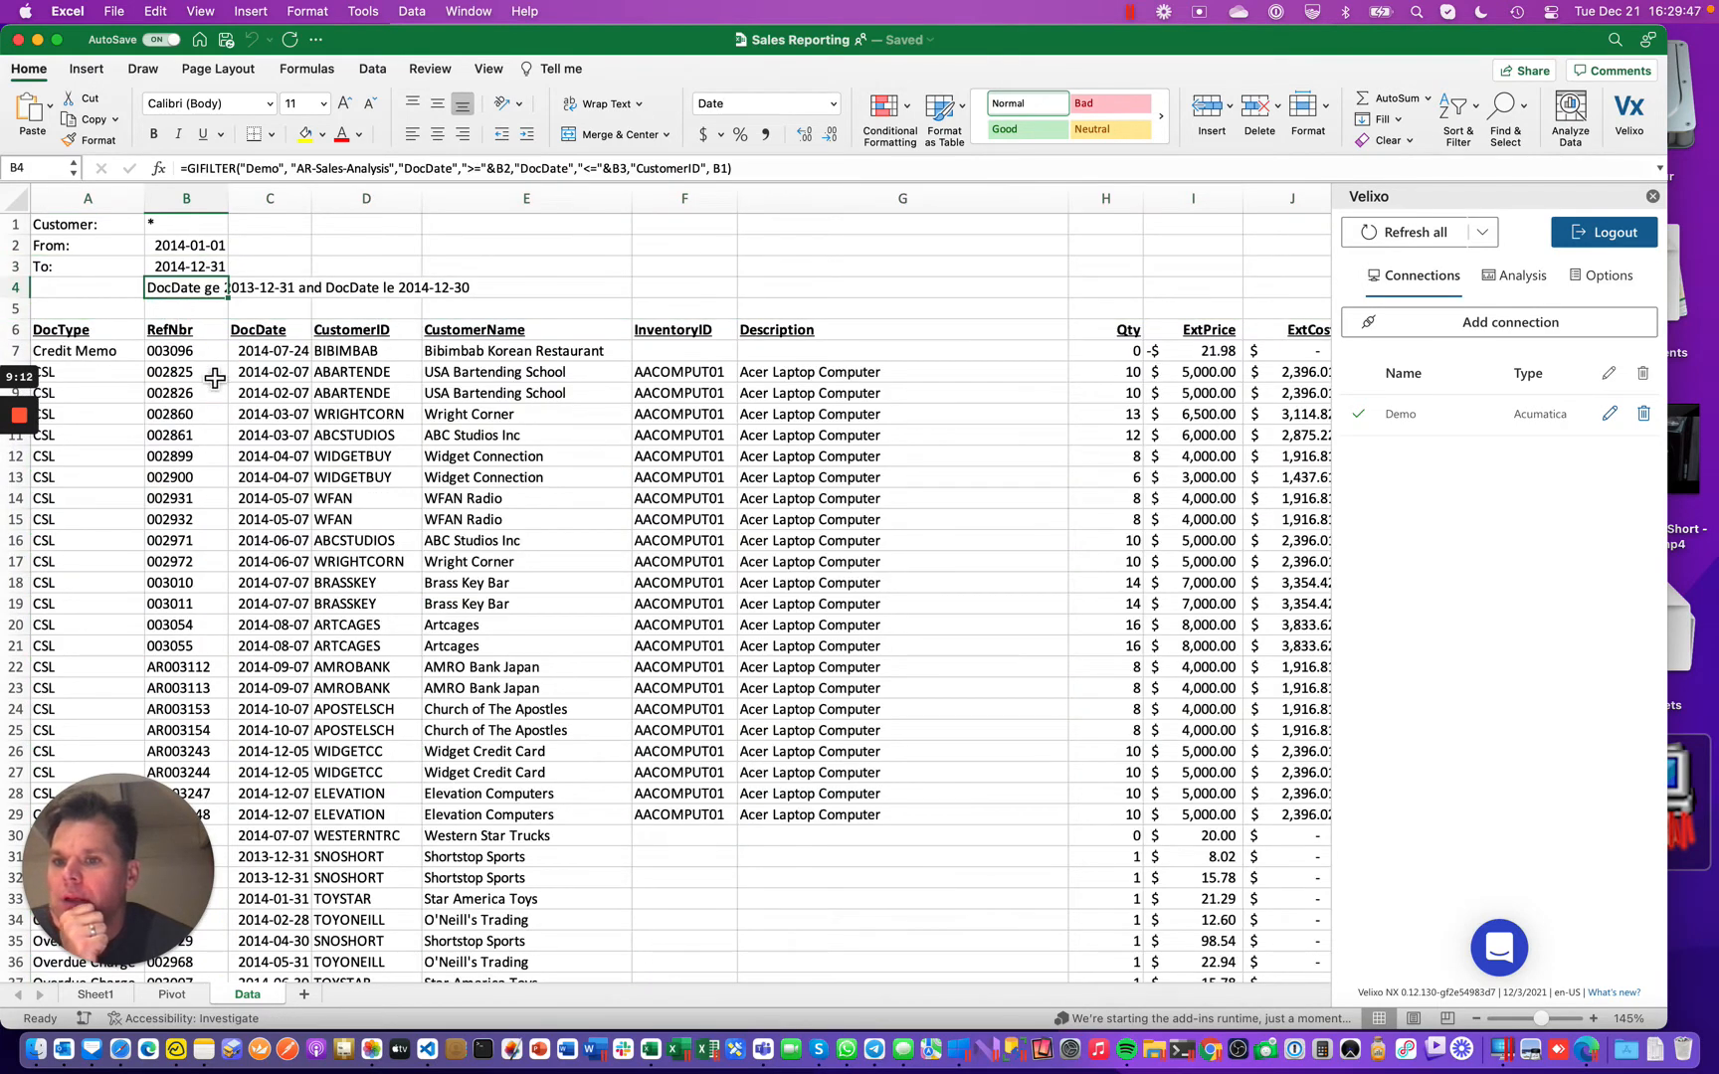
pyautogui.press('Up')
pyautogui.press('Up')
pyautogui.press('Down')
pyautogui.press('Down')
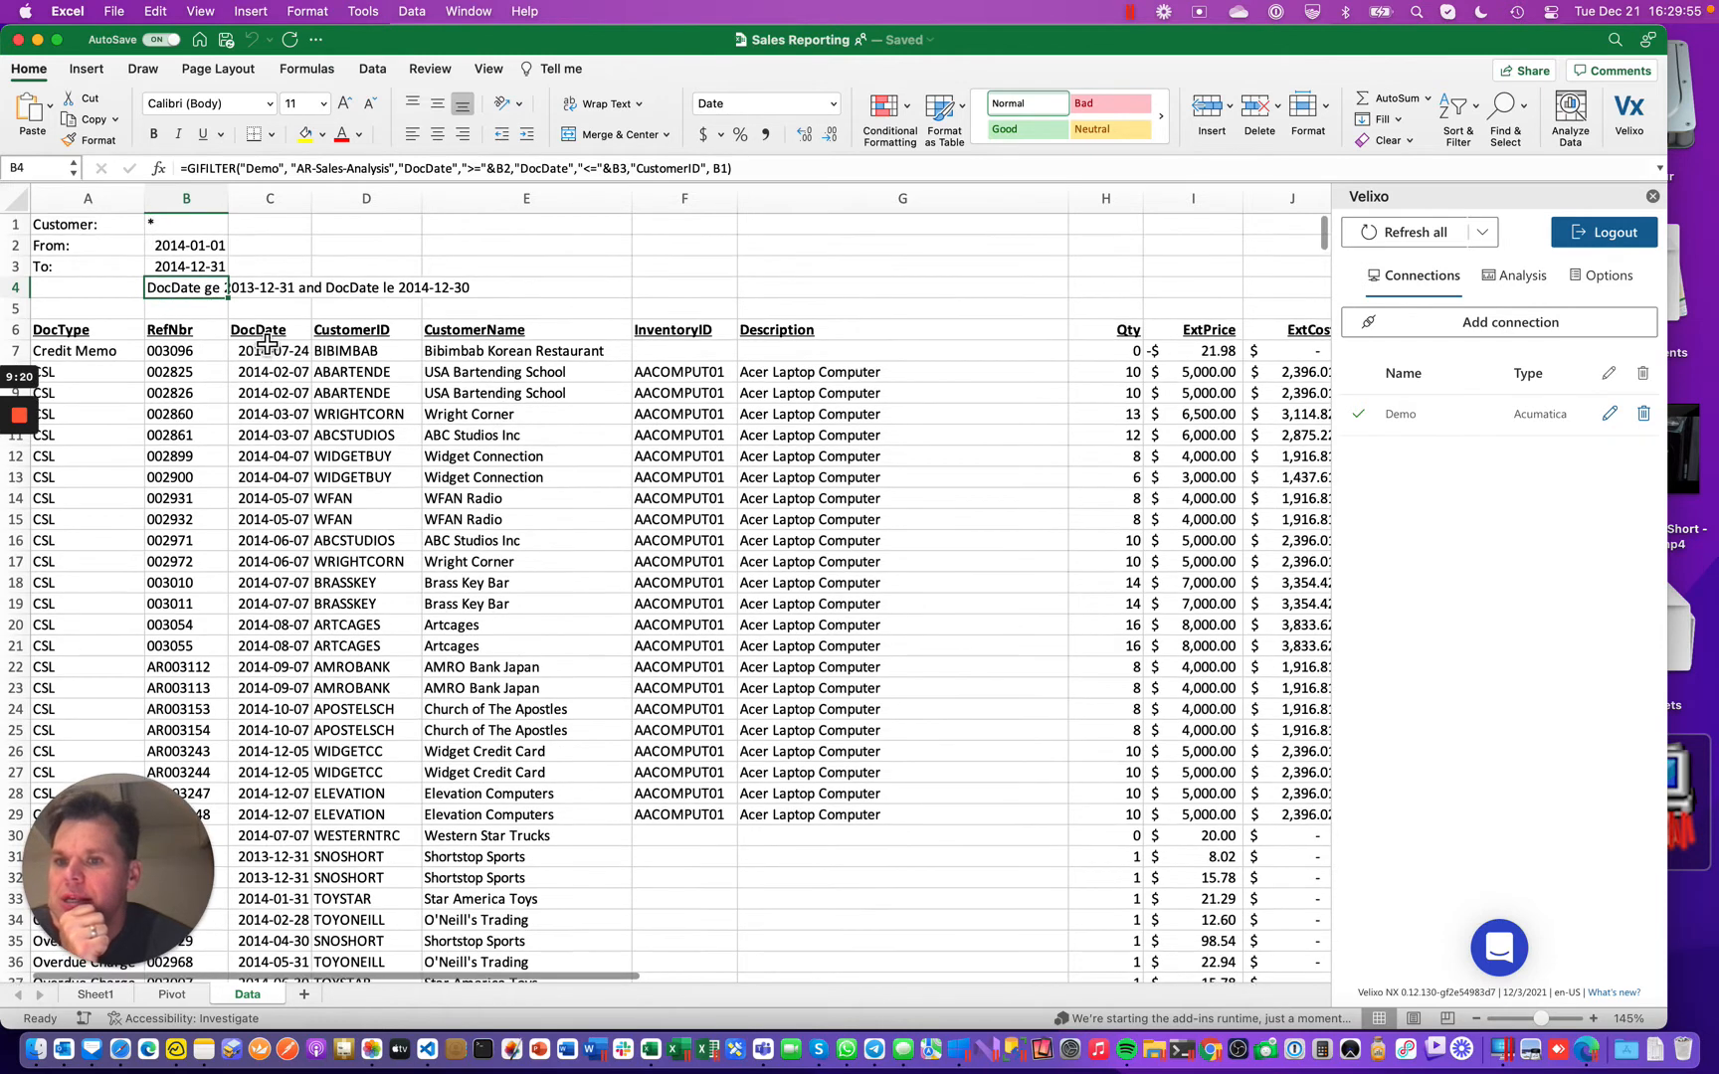
pyautogui.click(183, 239)
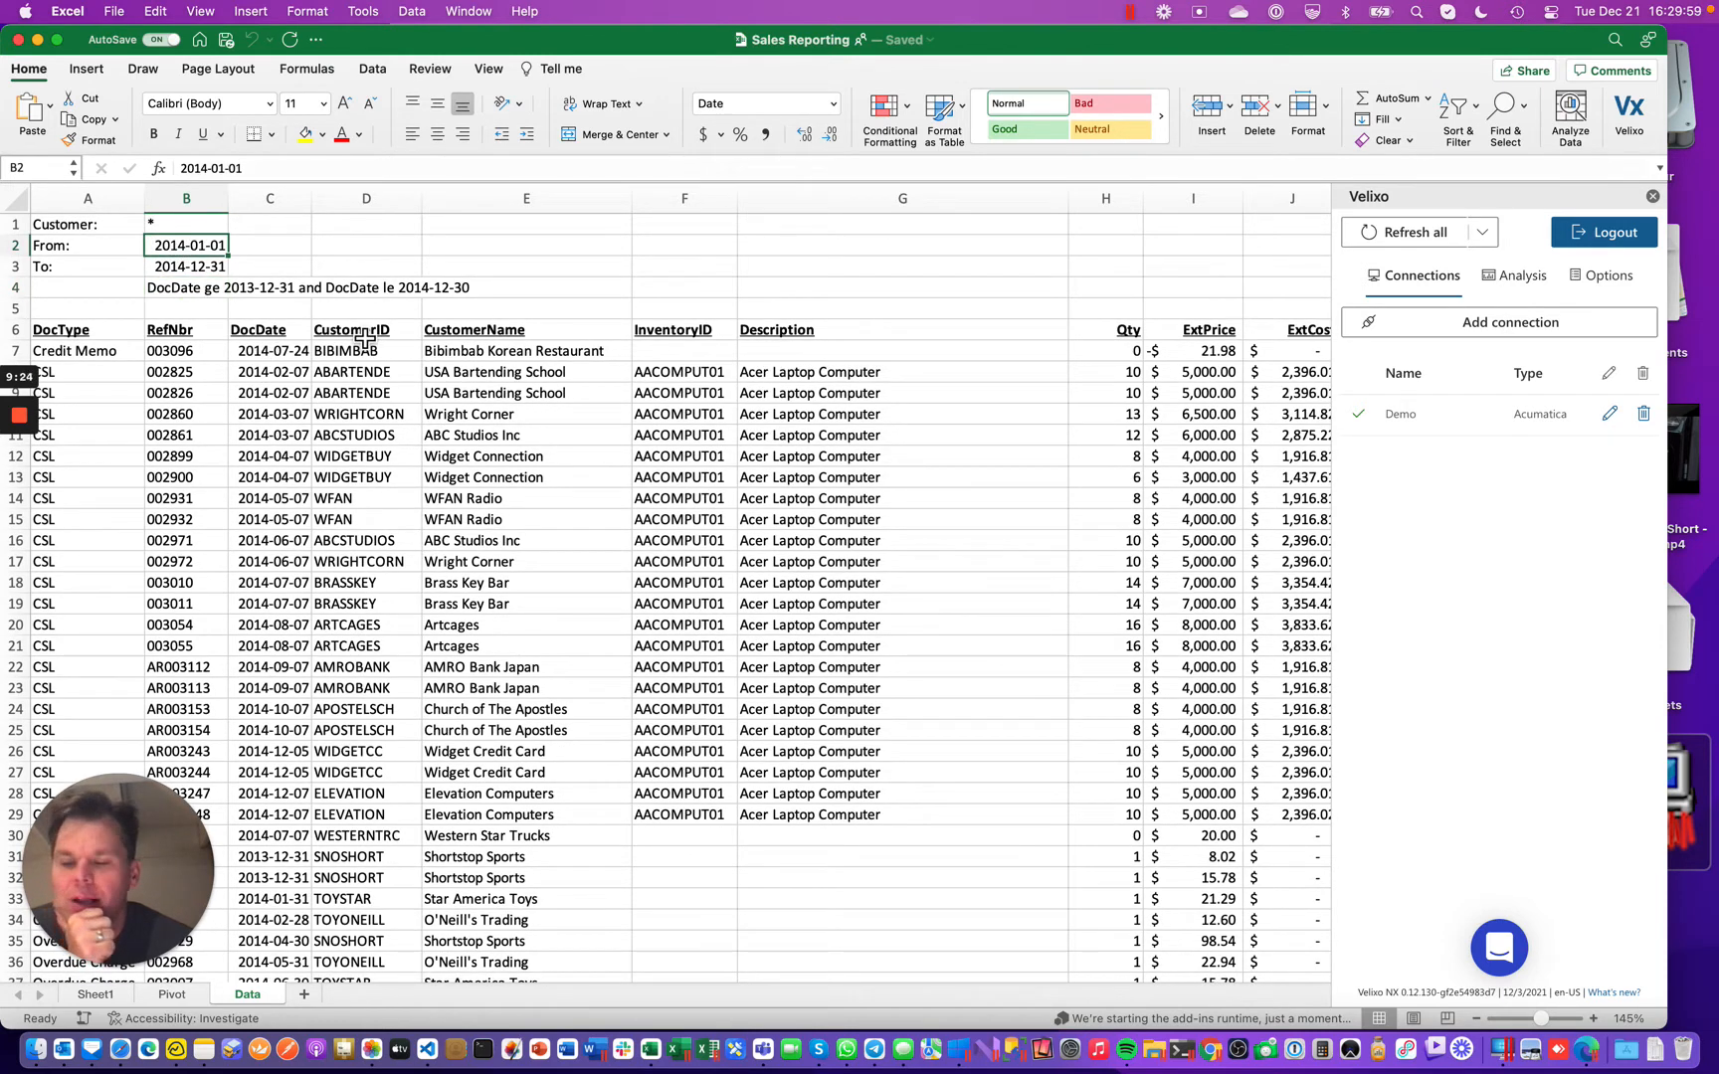
pyautogui.press('Down')
pyautogui.press('Down')
pyautogui.press('Up')
pyautogui.press('Up')
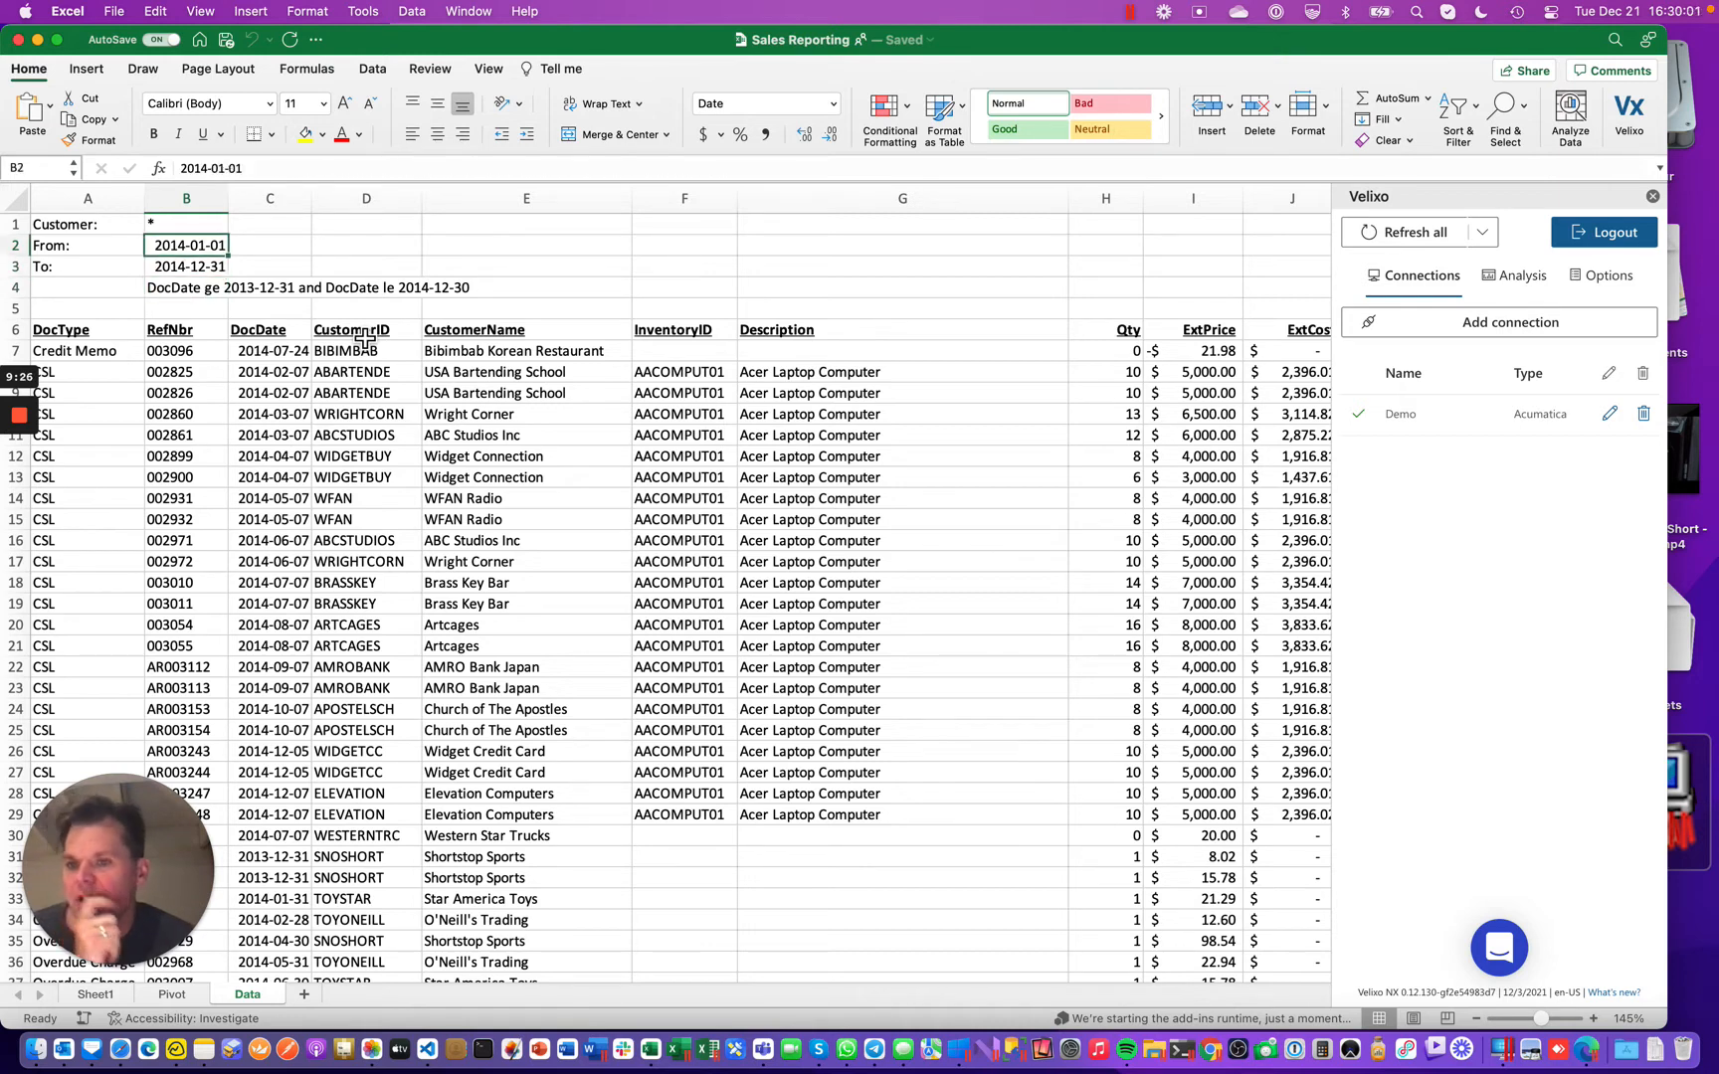
# Set the From date in B2 to 2014-01-02 and check the GIFILTER result in B4
pyautogui.write('2014')
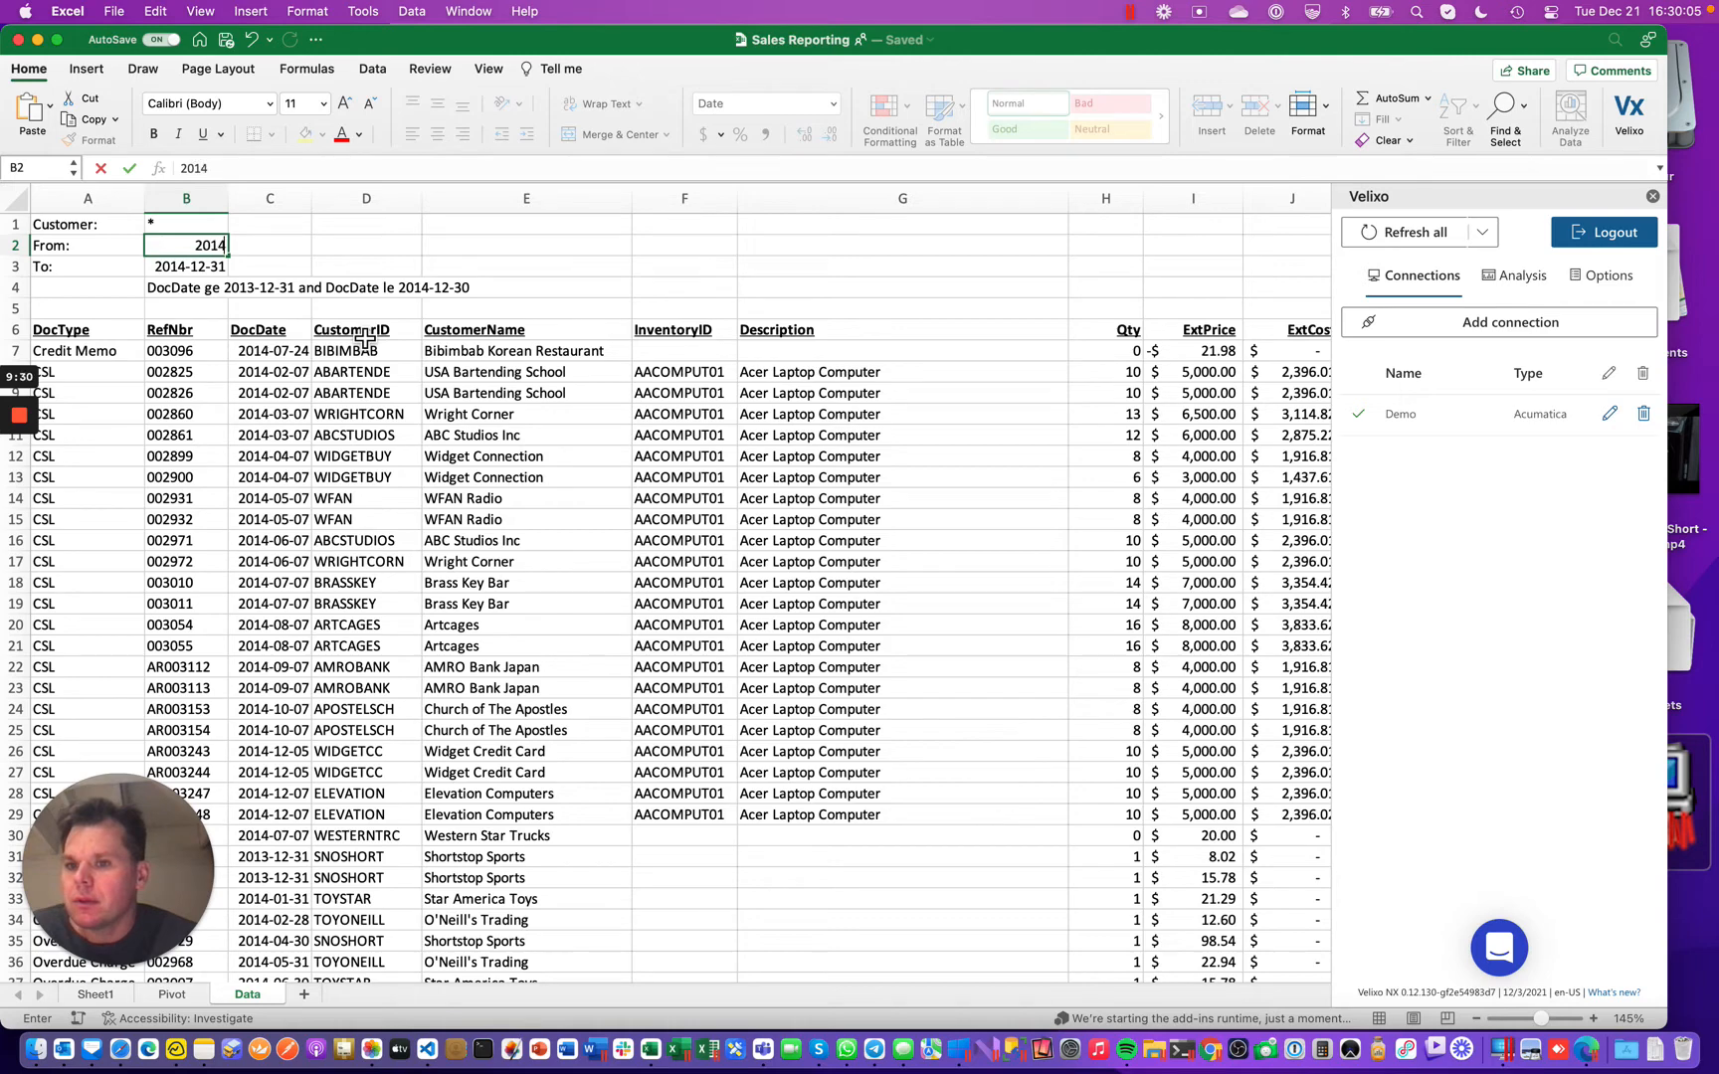
pyautogui.write('-01-02')
pyautogui.press('Return')
pyautogui.press('Down')
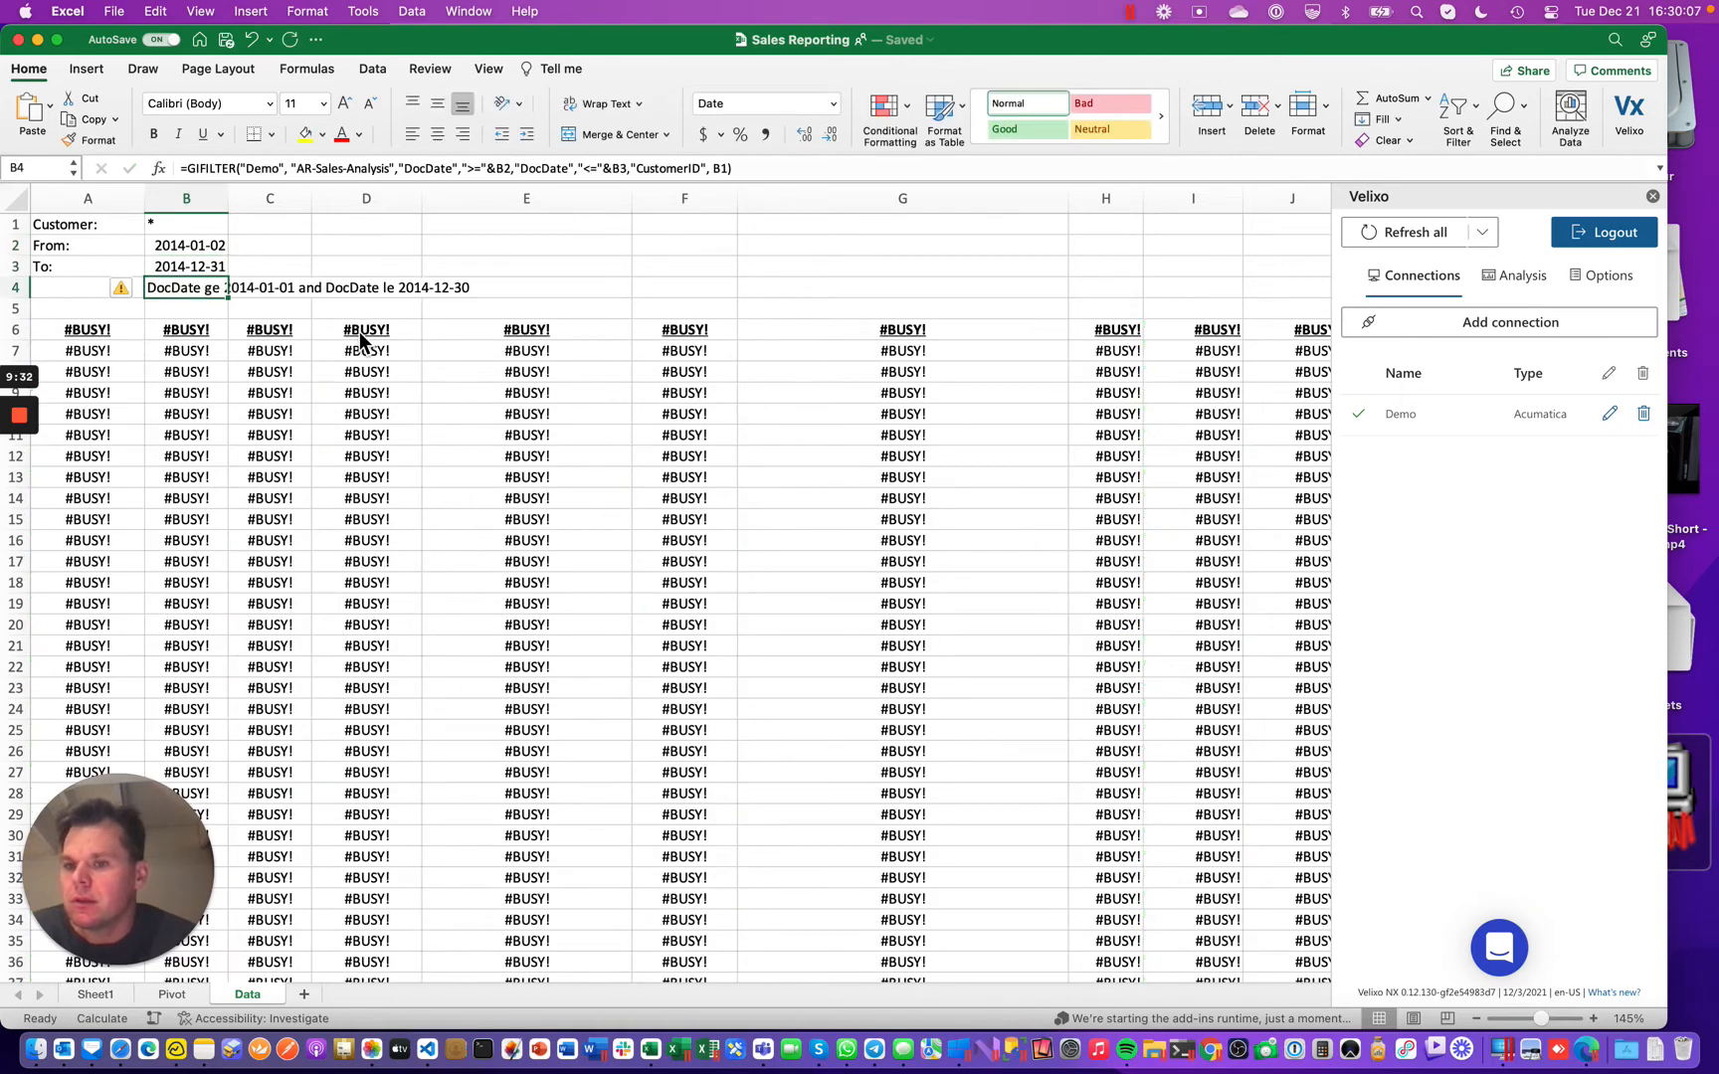
pyautogui.press('Up')
pyautogui.press('Up')
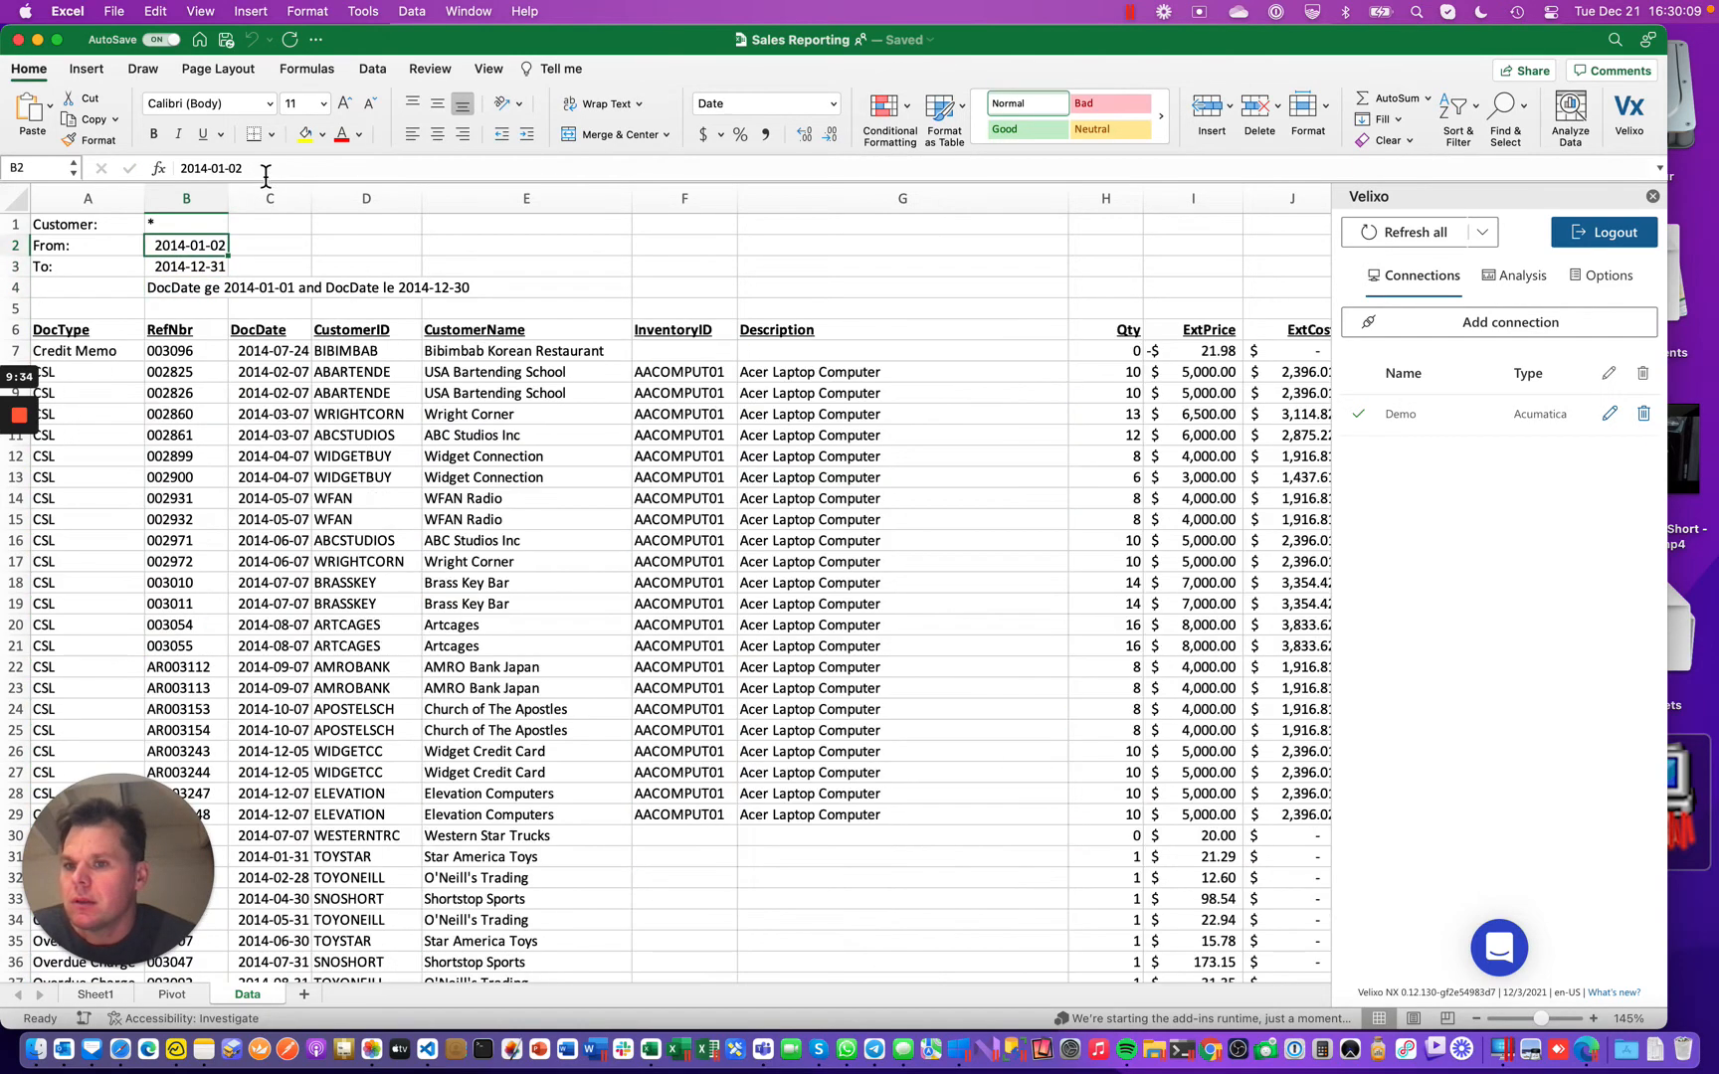
# Set the From date in B2 to 2014-01-03 and compare it with the filter in B4
pyautogui.click(265, 172)
pyautogui.press('BackSpace')
pyautogui.write('3')
pyautogui.press('Return')
pyautogui.press('Up')
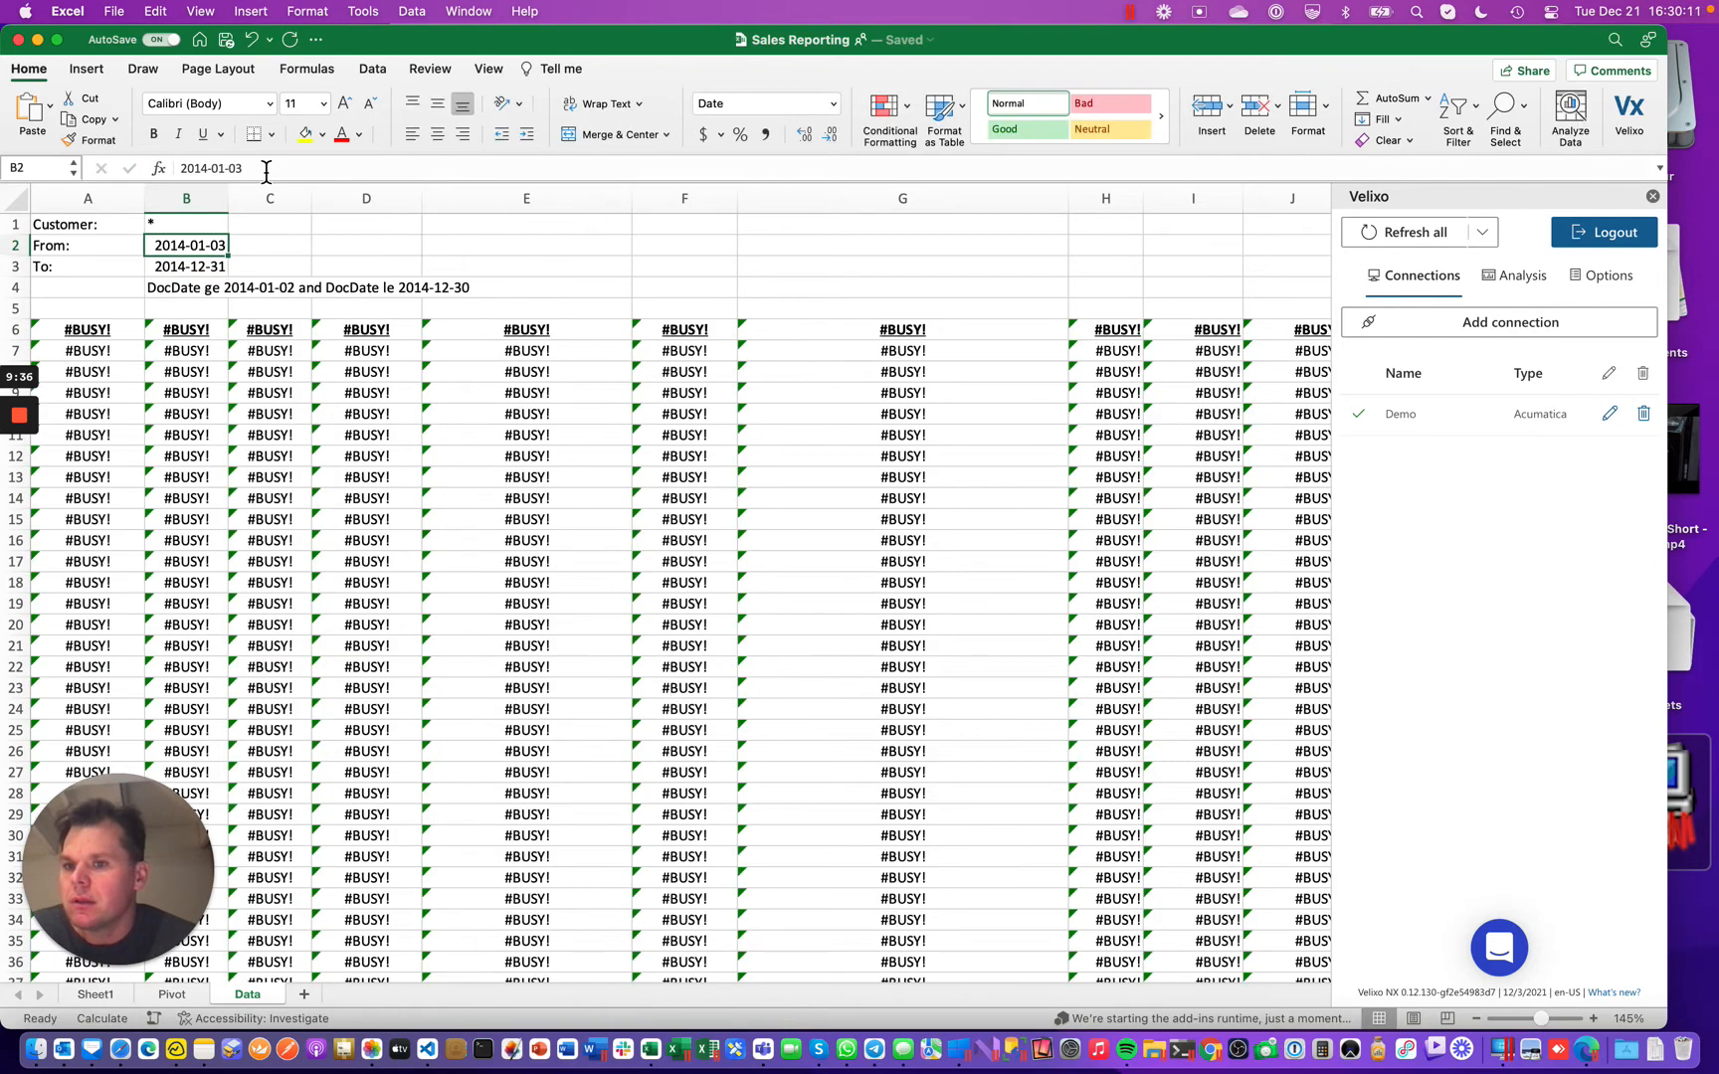
# Restore the From date in B2 to 2014-01-01 and select the GIFILTER cell B4
pyautogui.click(265, 173)
pyautogui.press('BackSpace')
pyautogui.write('1')
pyautogui.press('Return')
pyautogui.press('Down')
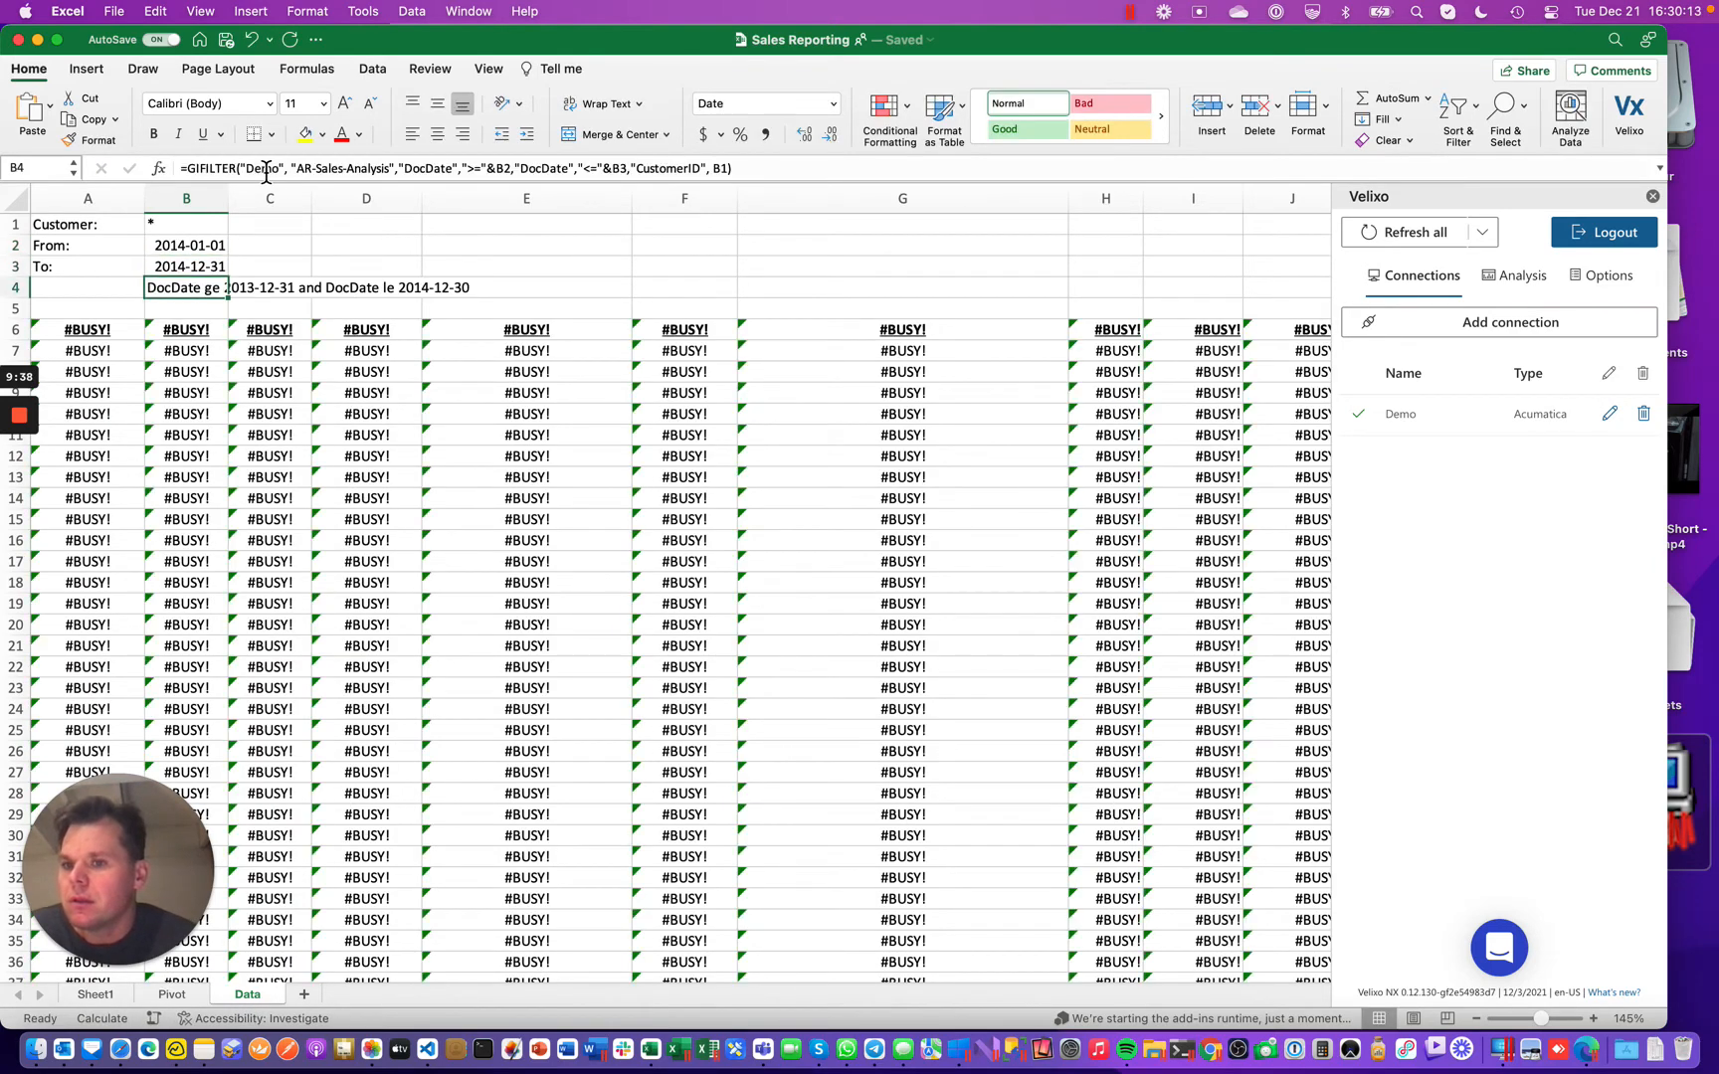
# Switch to Excel for Windows, open the recent OneDrive copy of Sales Reporting.xlsx to check its B4 date filter, and close it
pyautogui.click(681, 1055)
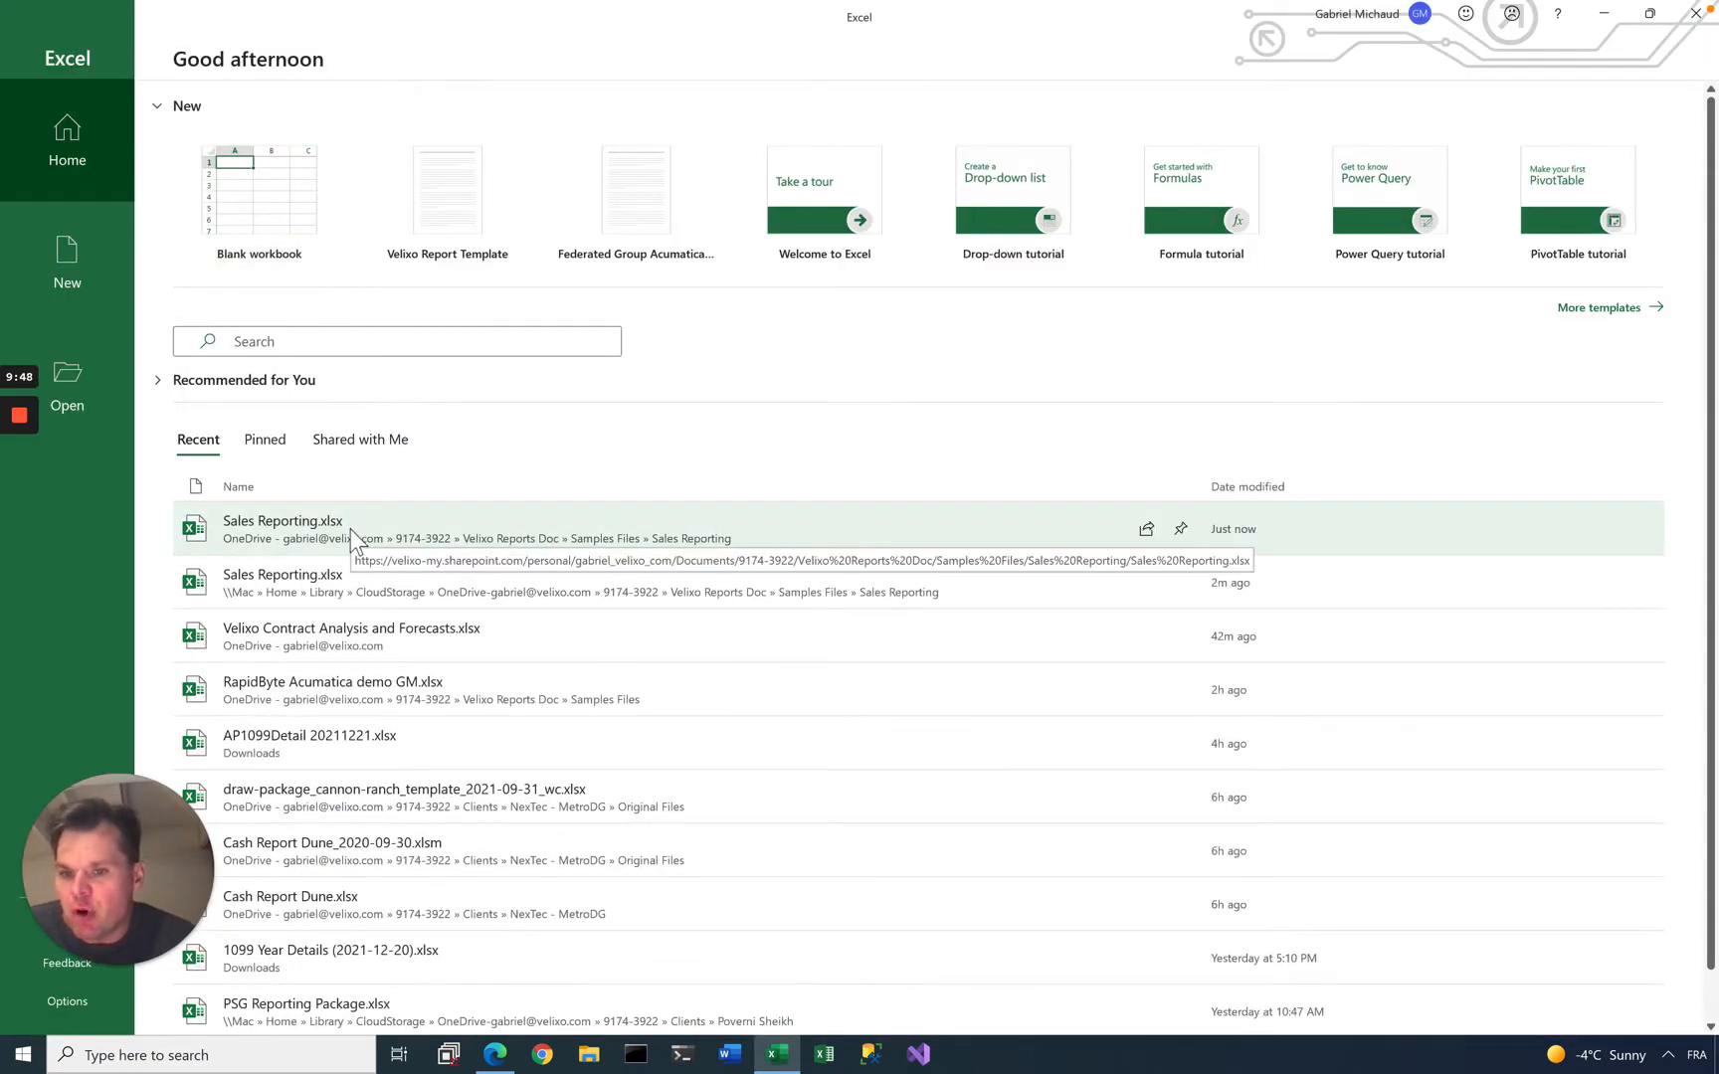
pyautogui.click(350, 530)
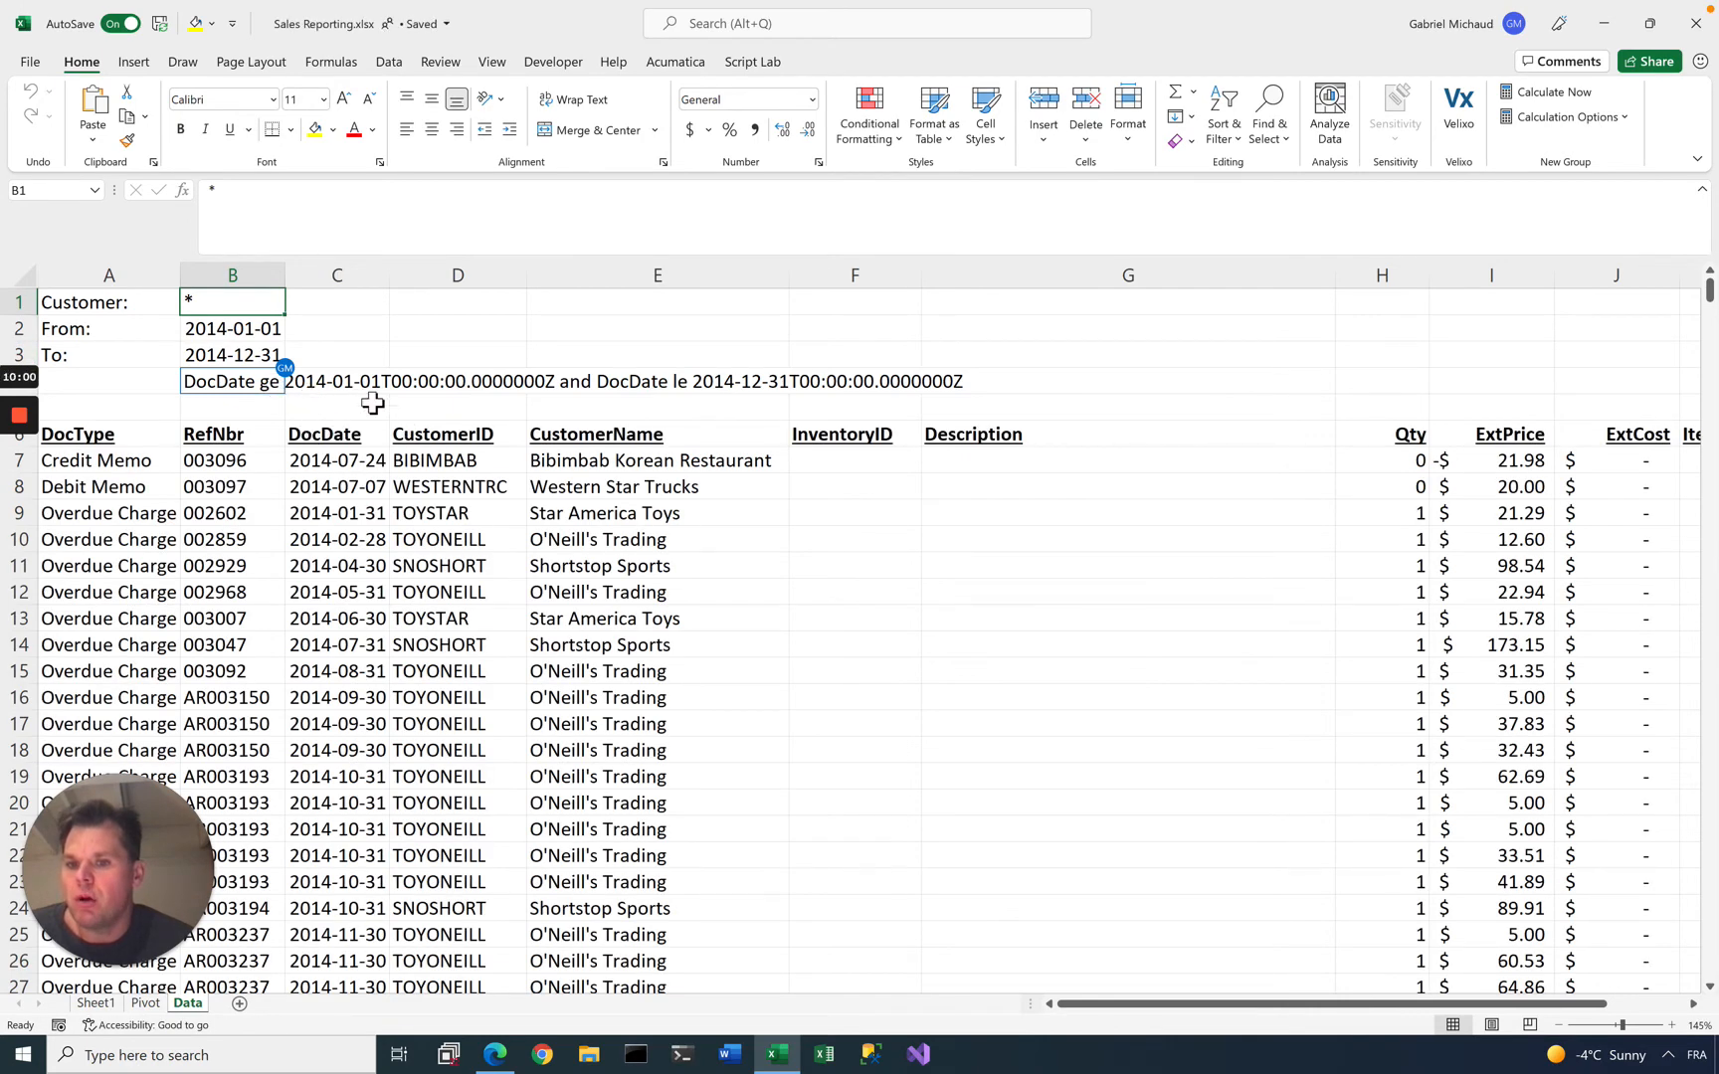
pyautogui.click(1697, 24)
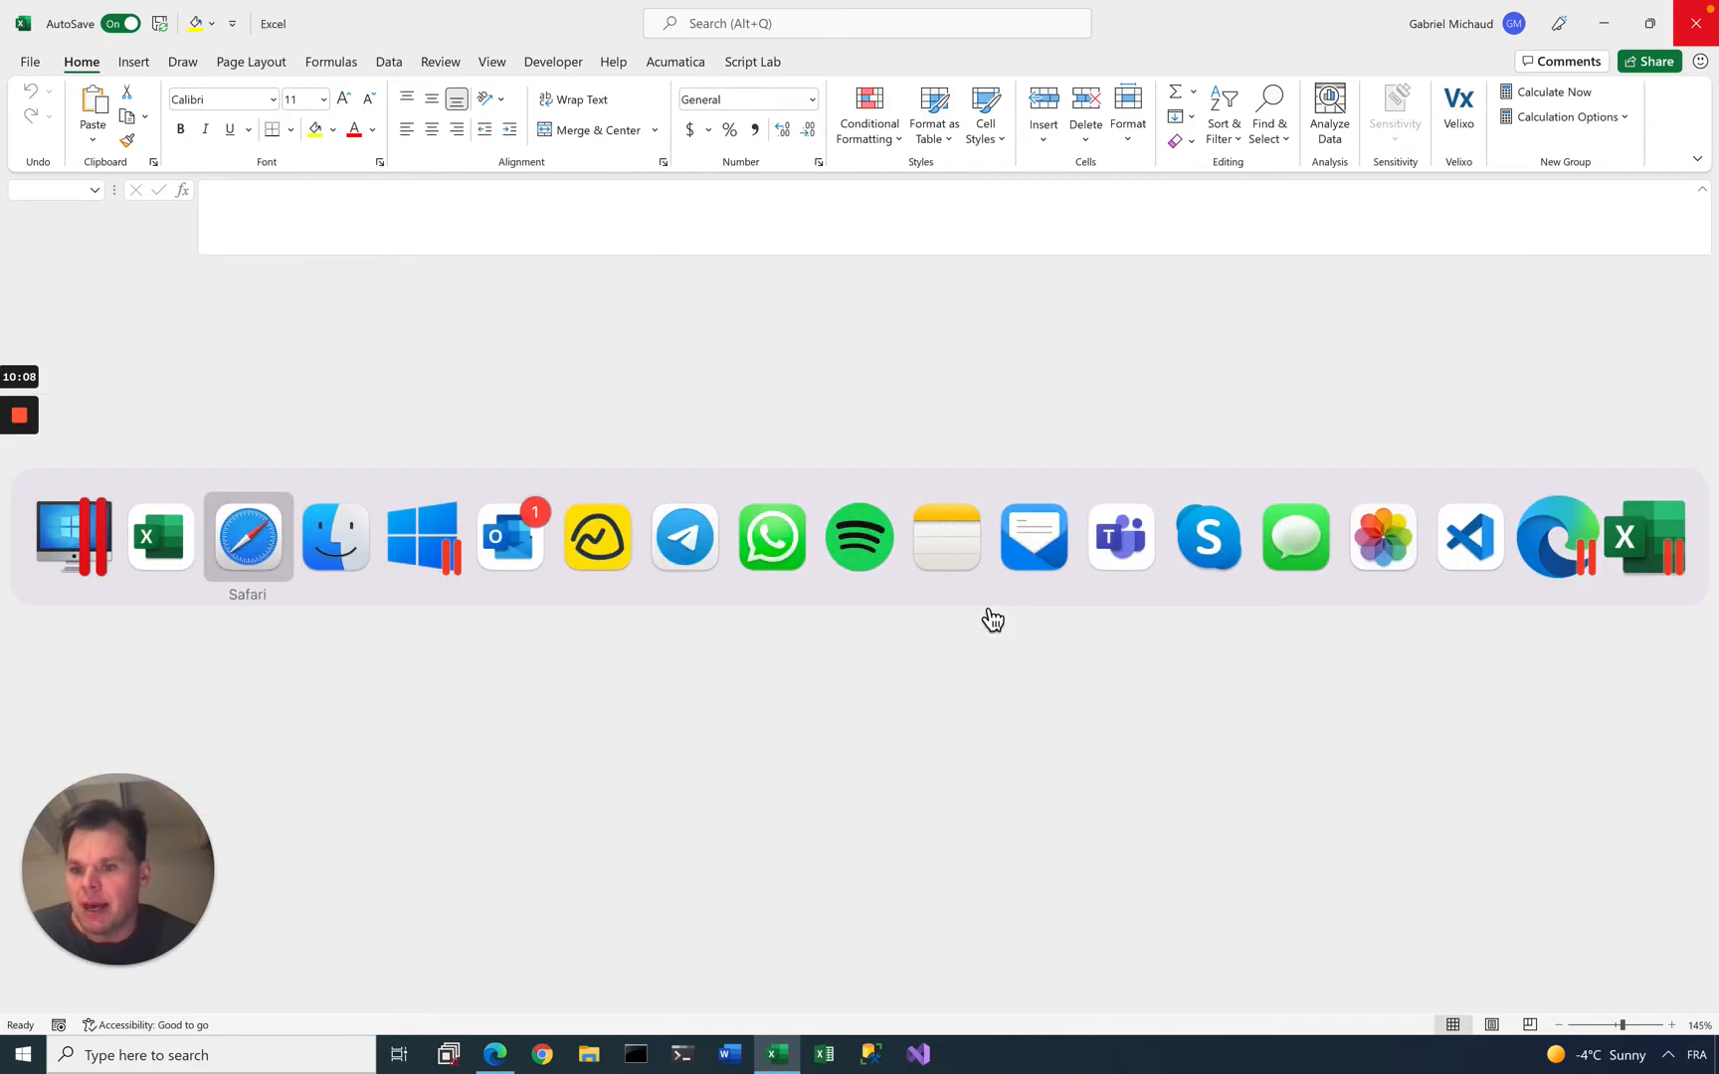
# Switch back to Excel for Mac and compare the From date in B2 with the date filter in B4
pyautogui.press('super+Tab')
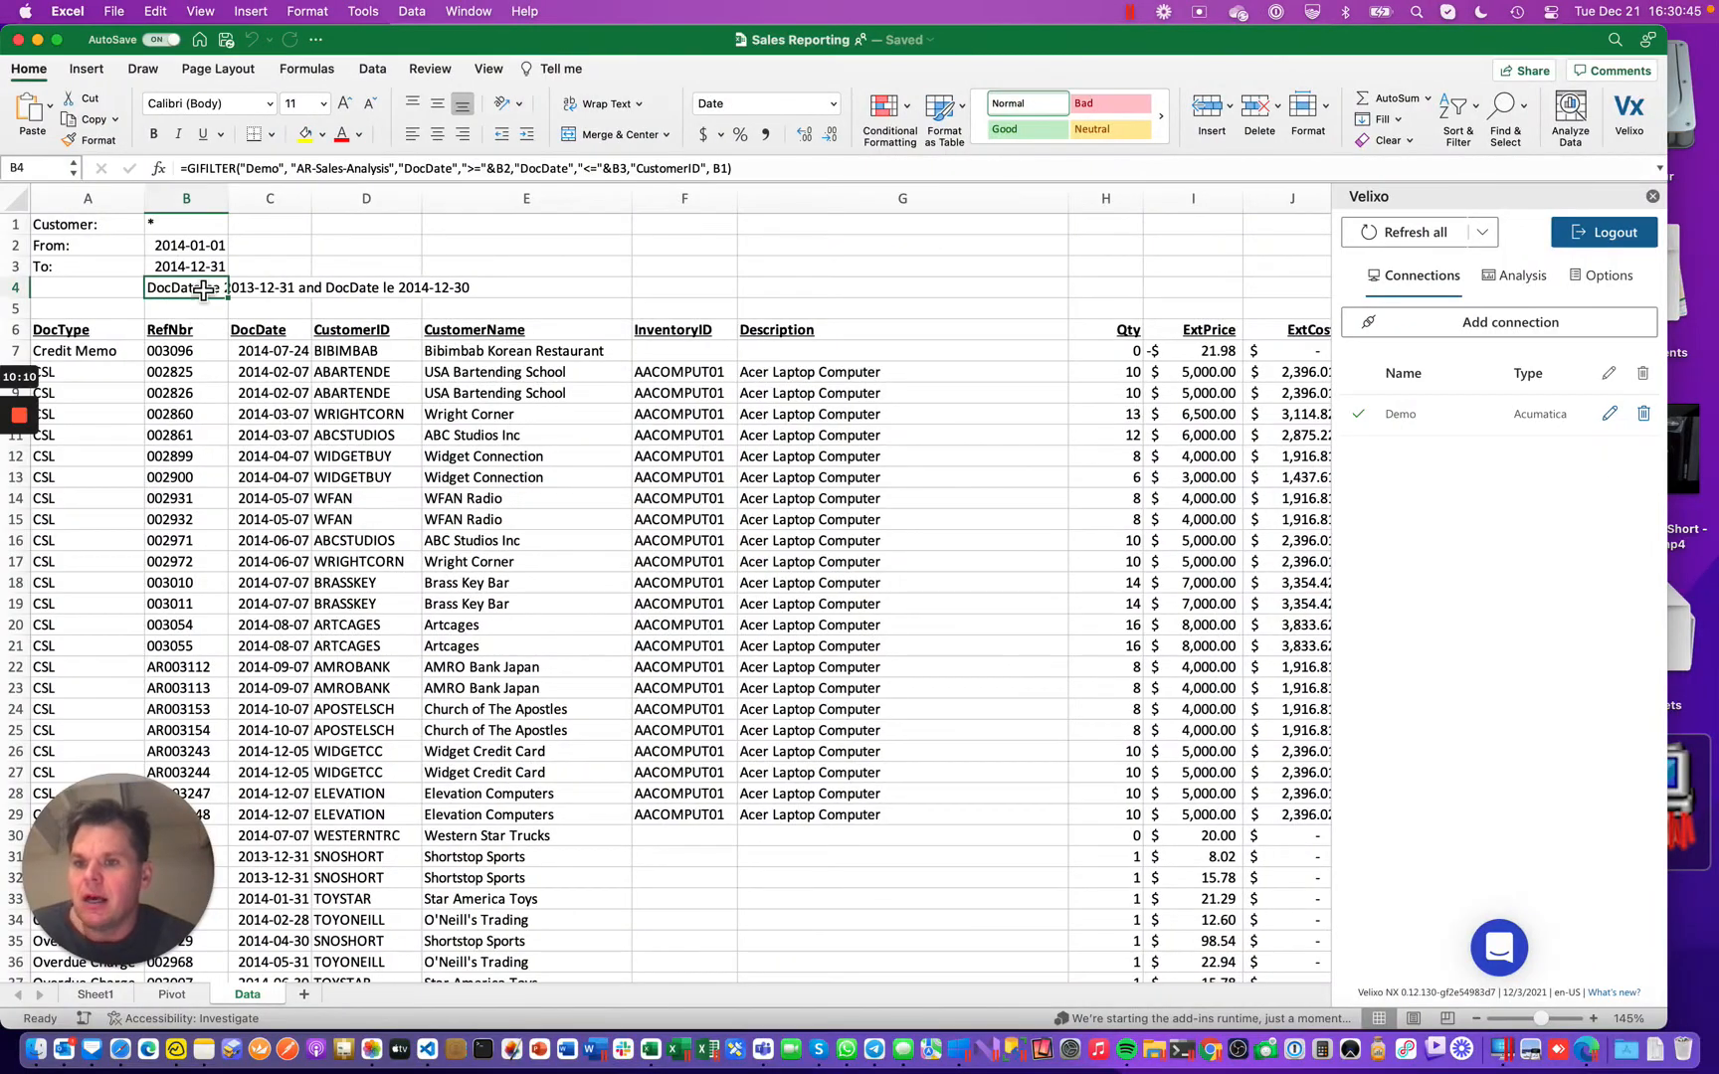
pyautogui.click(191, 254)
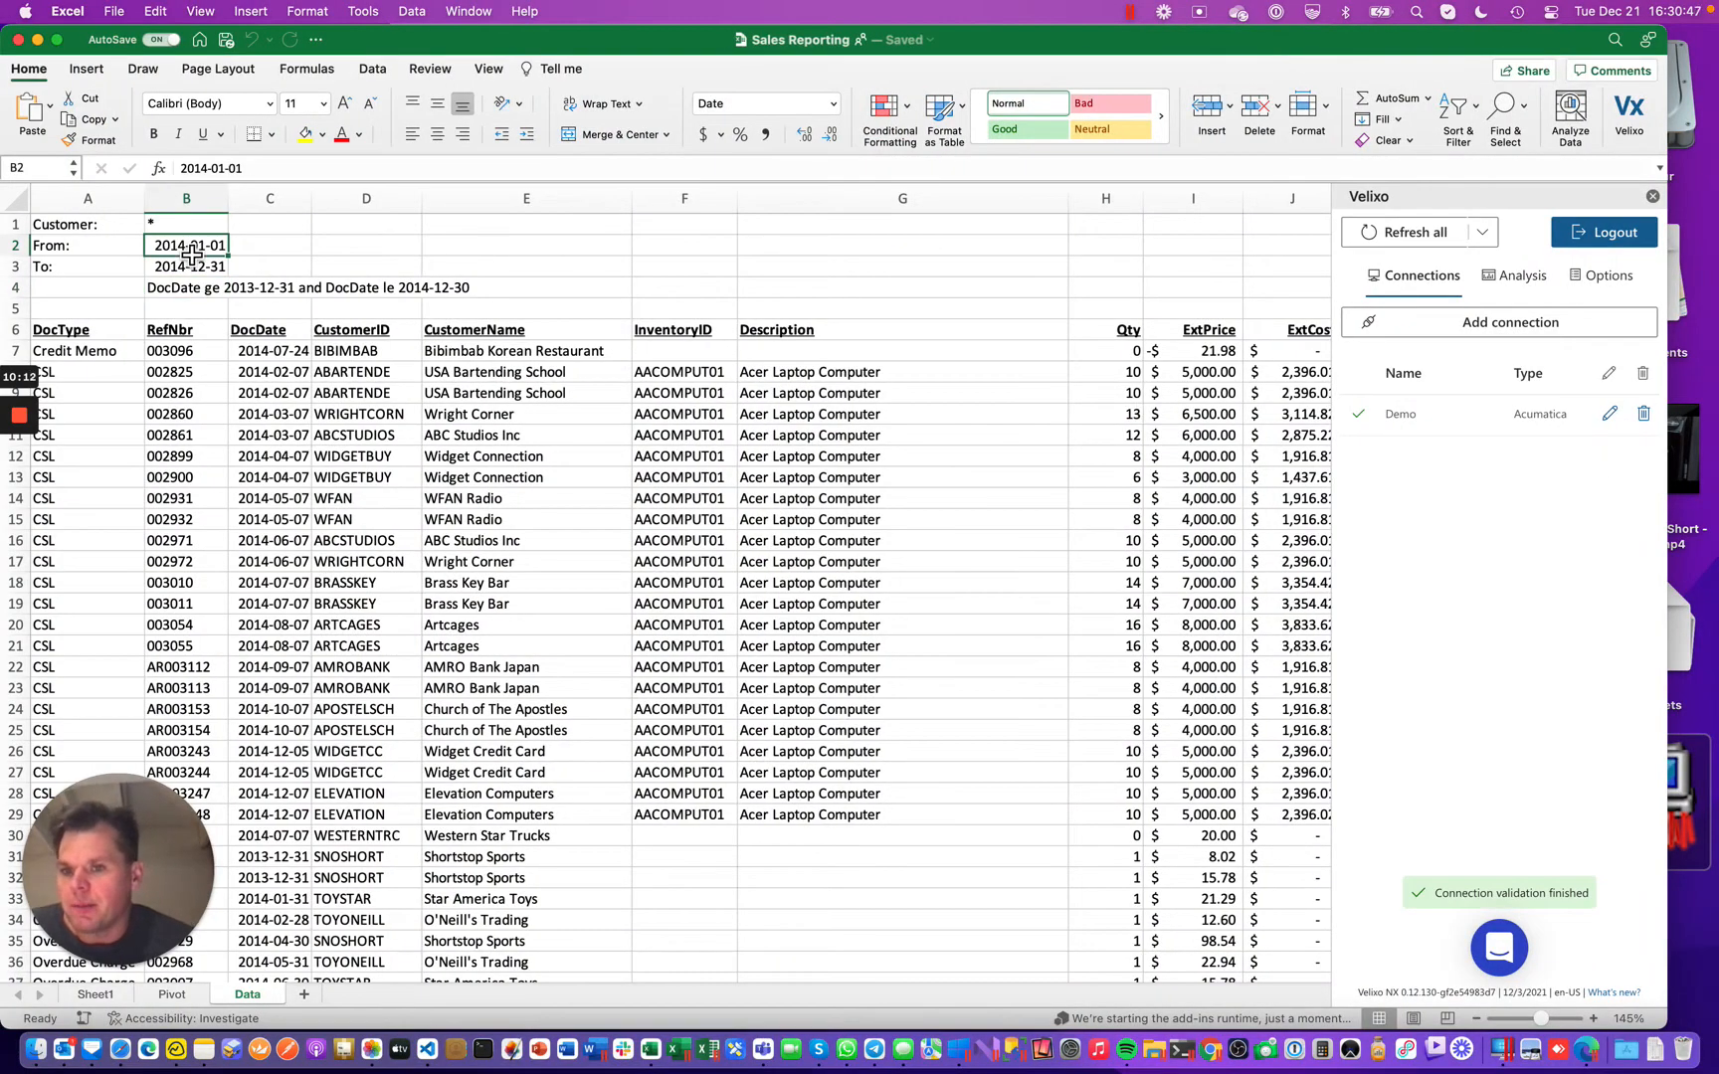
pyautogui.click(194, 289)
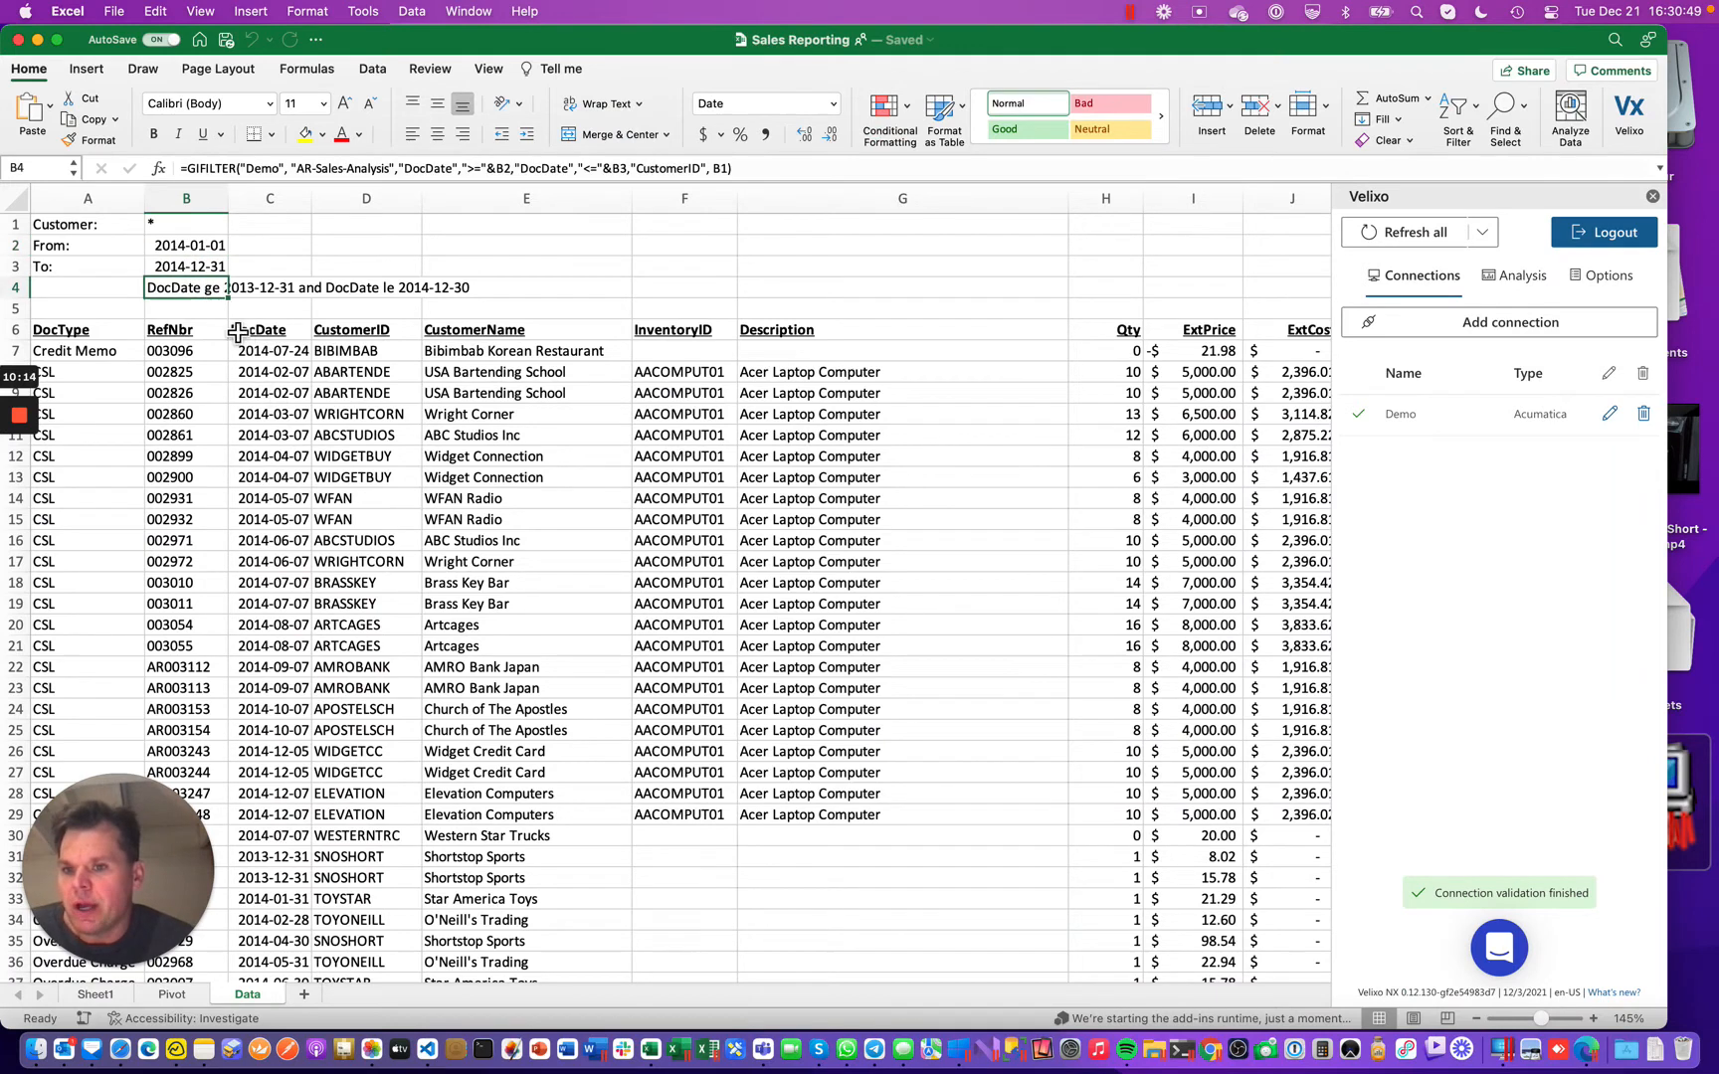
pyautogui.click(181, 248)
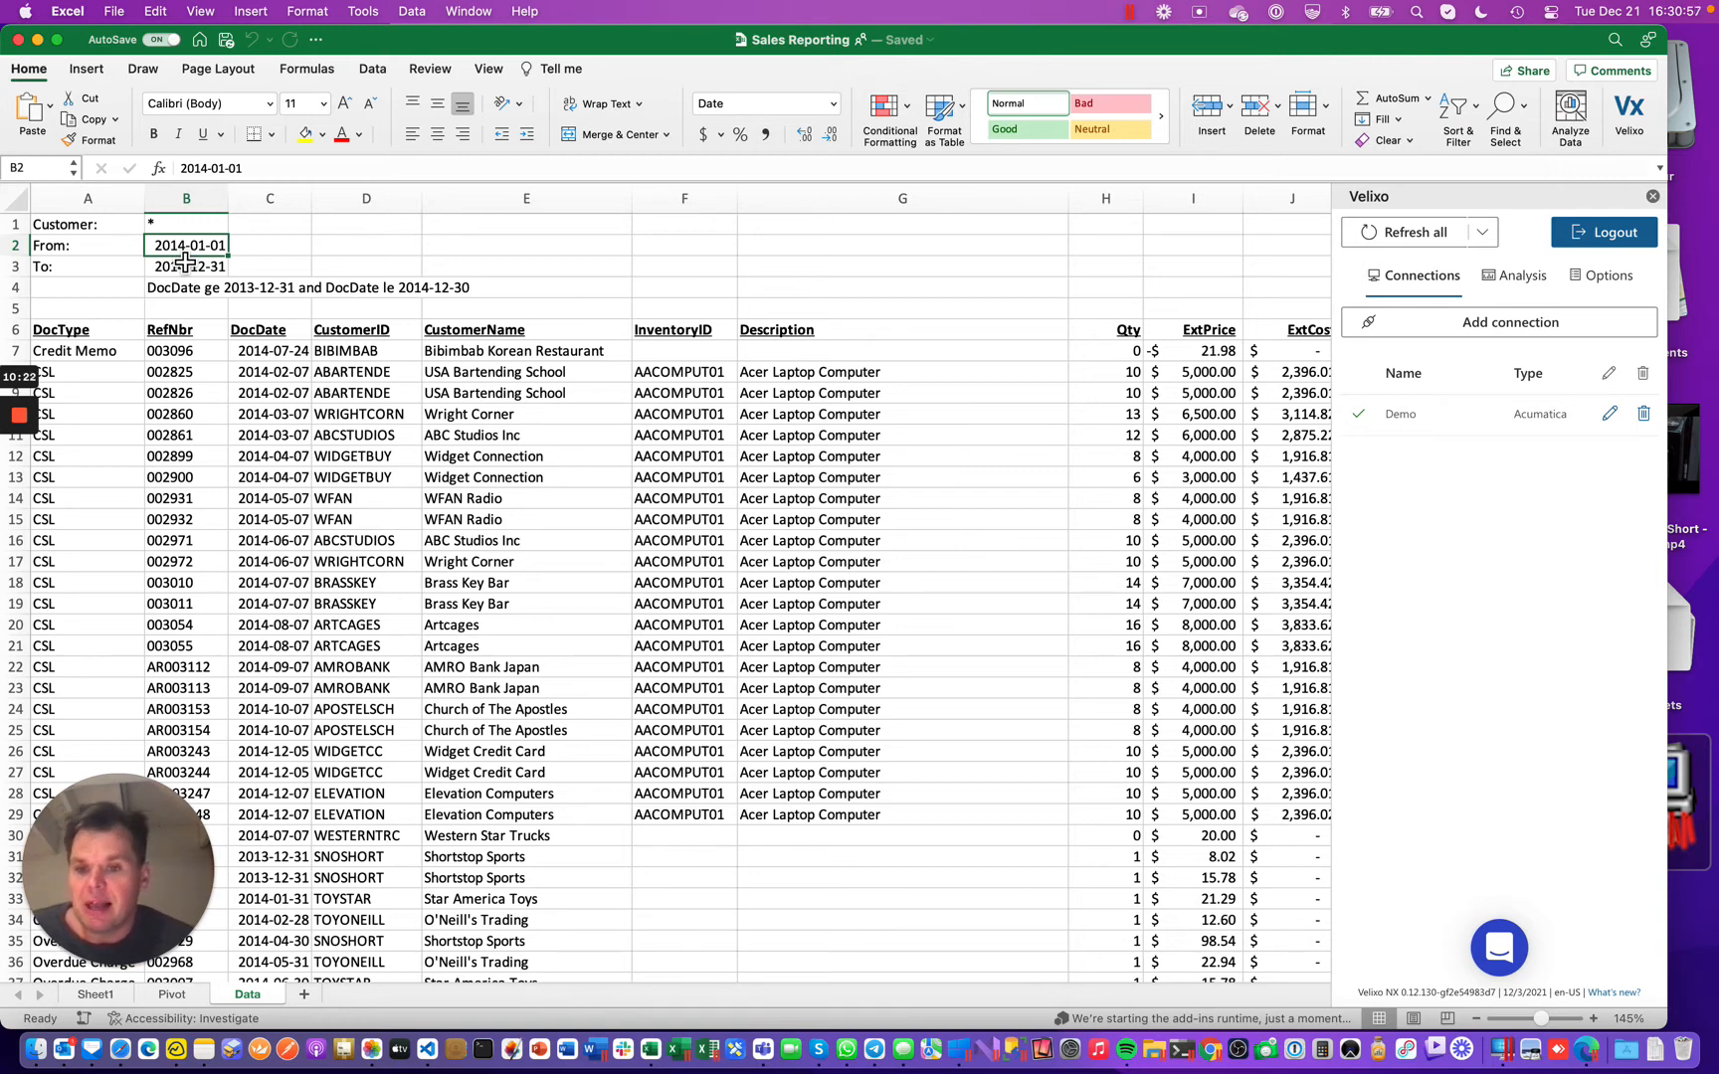
# Delete the Sheet1 worksheet that holds the drilled-down records
pyautogui.click(186, 995)
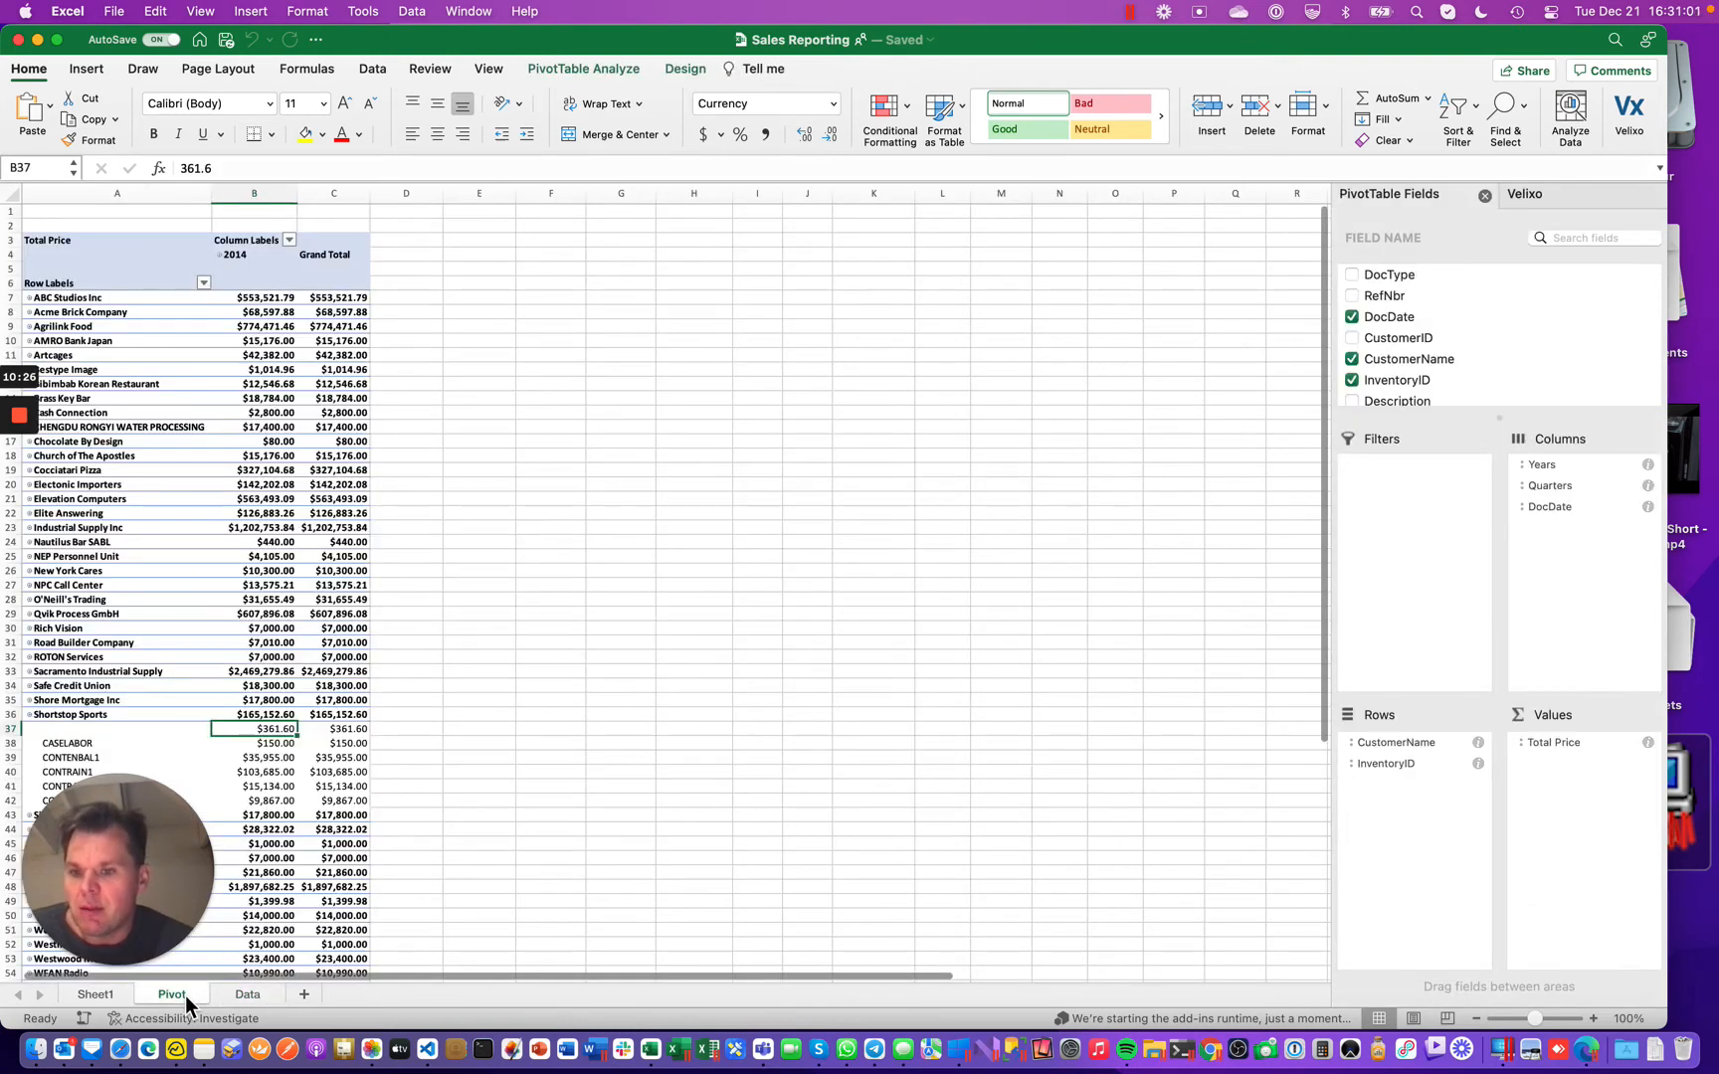
pyautogui.click(127, 993)
pyautogui.rightClick(126, 992)
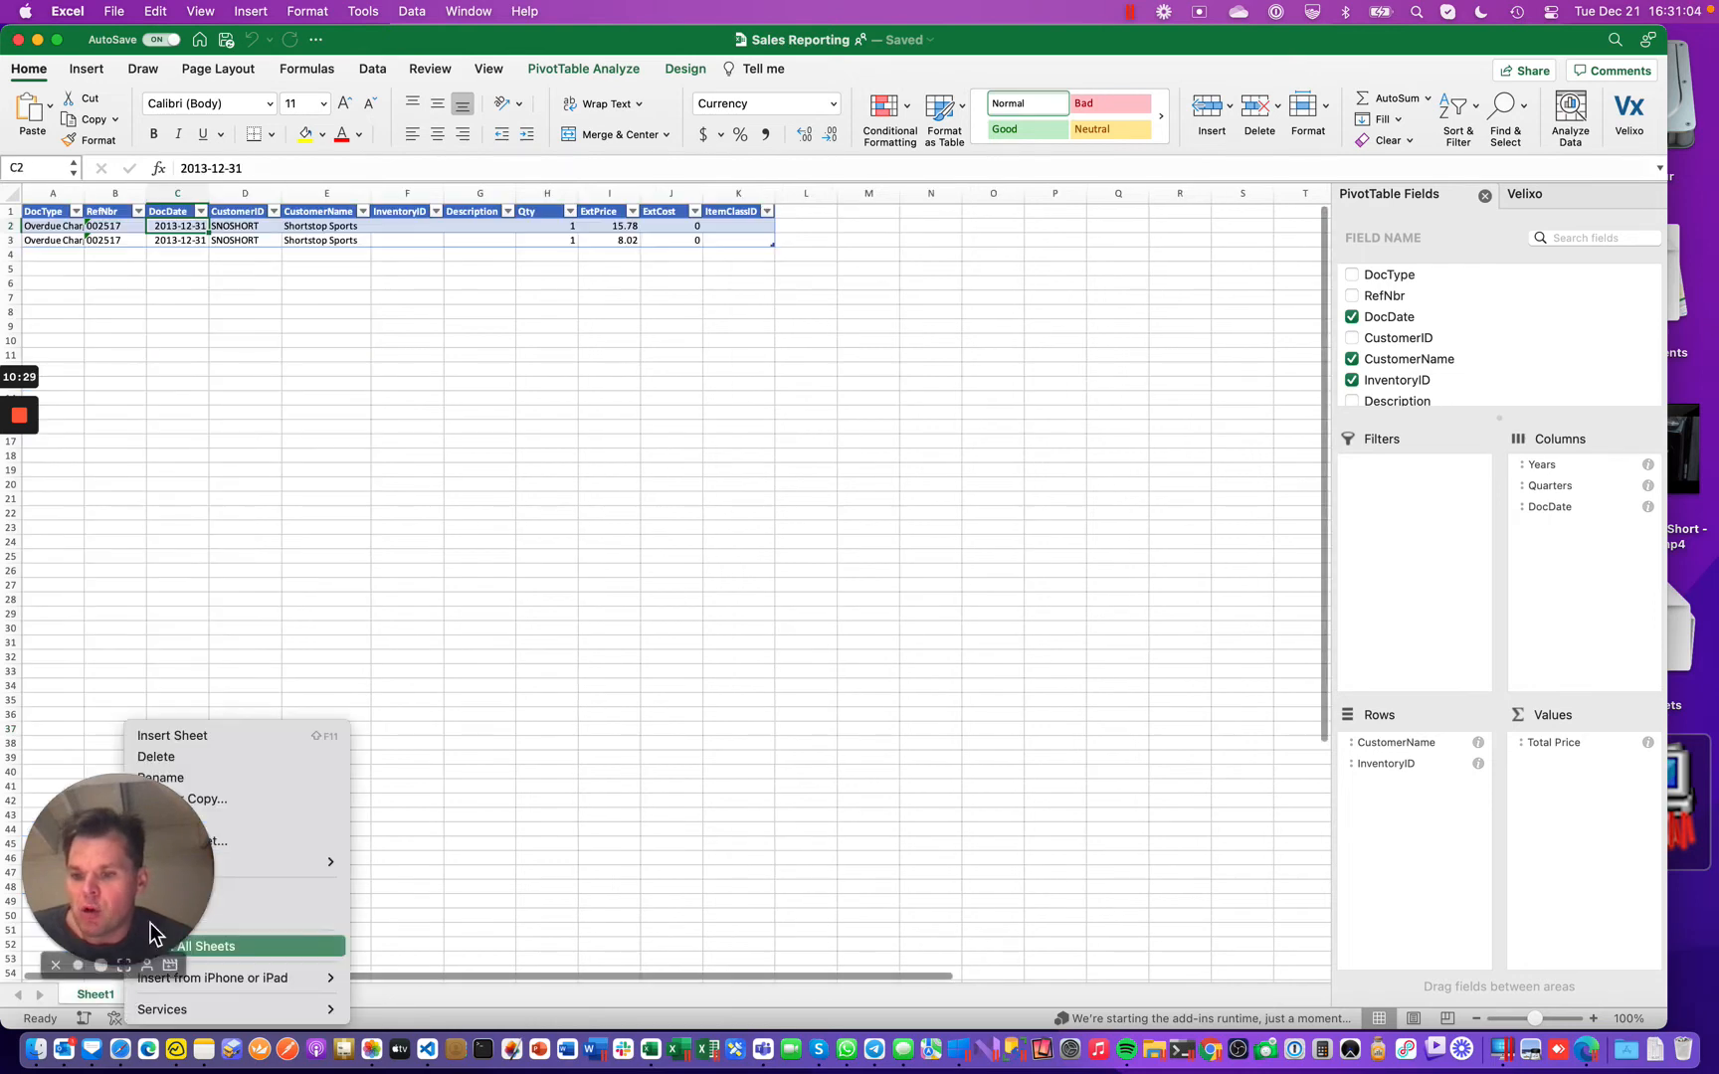
pyautogui.click(257, 761)
pyautogui.click(893, 399)
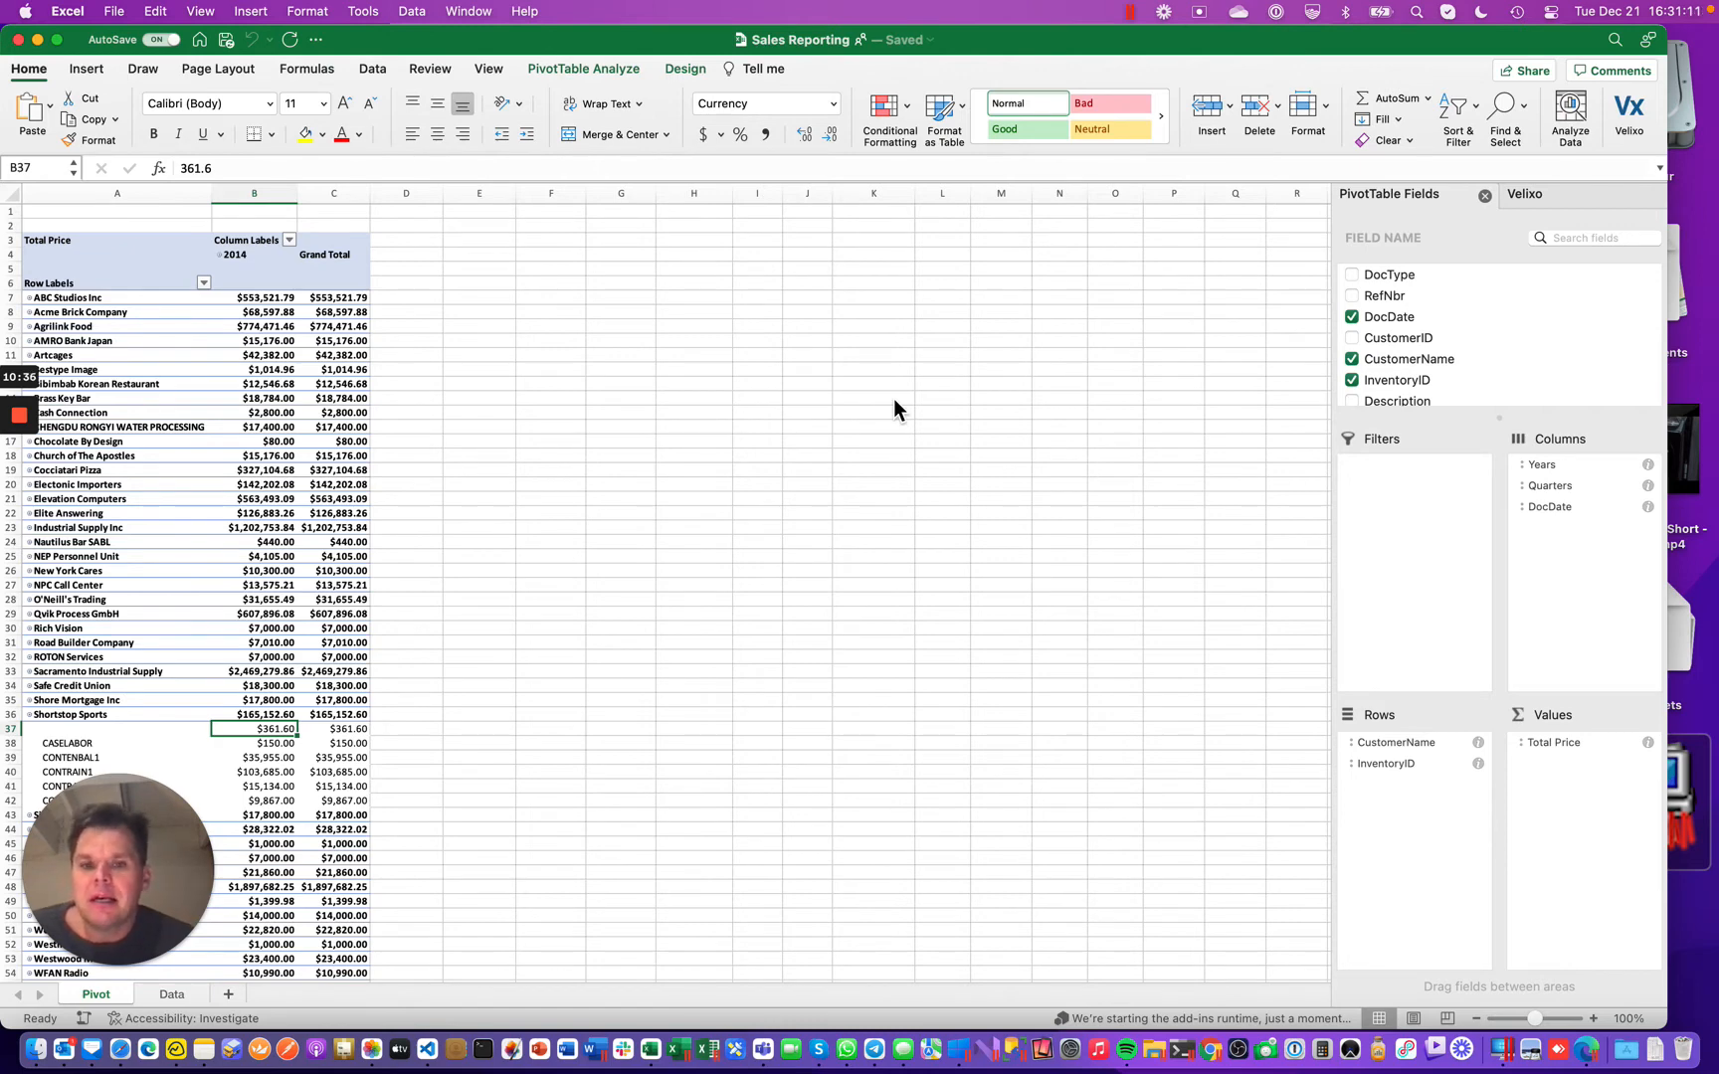
# Switch to Finder and open the OneDrive folder path 9174-3922, Velixo Reports Doc, Samples Files
pyautogui.click(34, 1061)
pyautogui.click(477, 249)
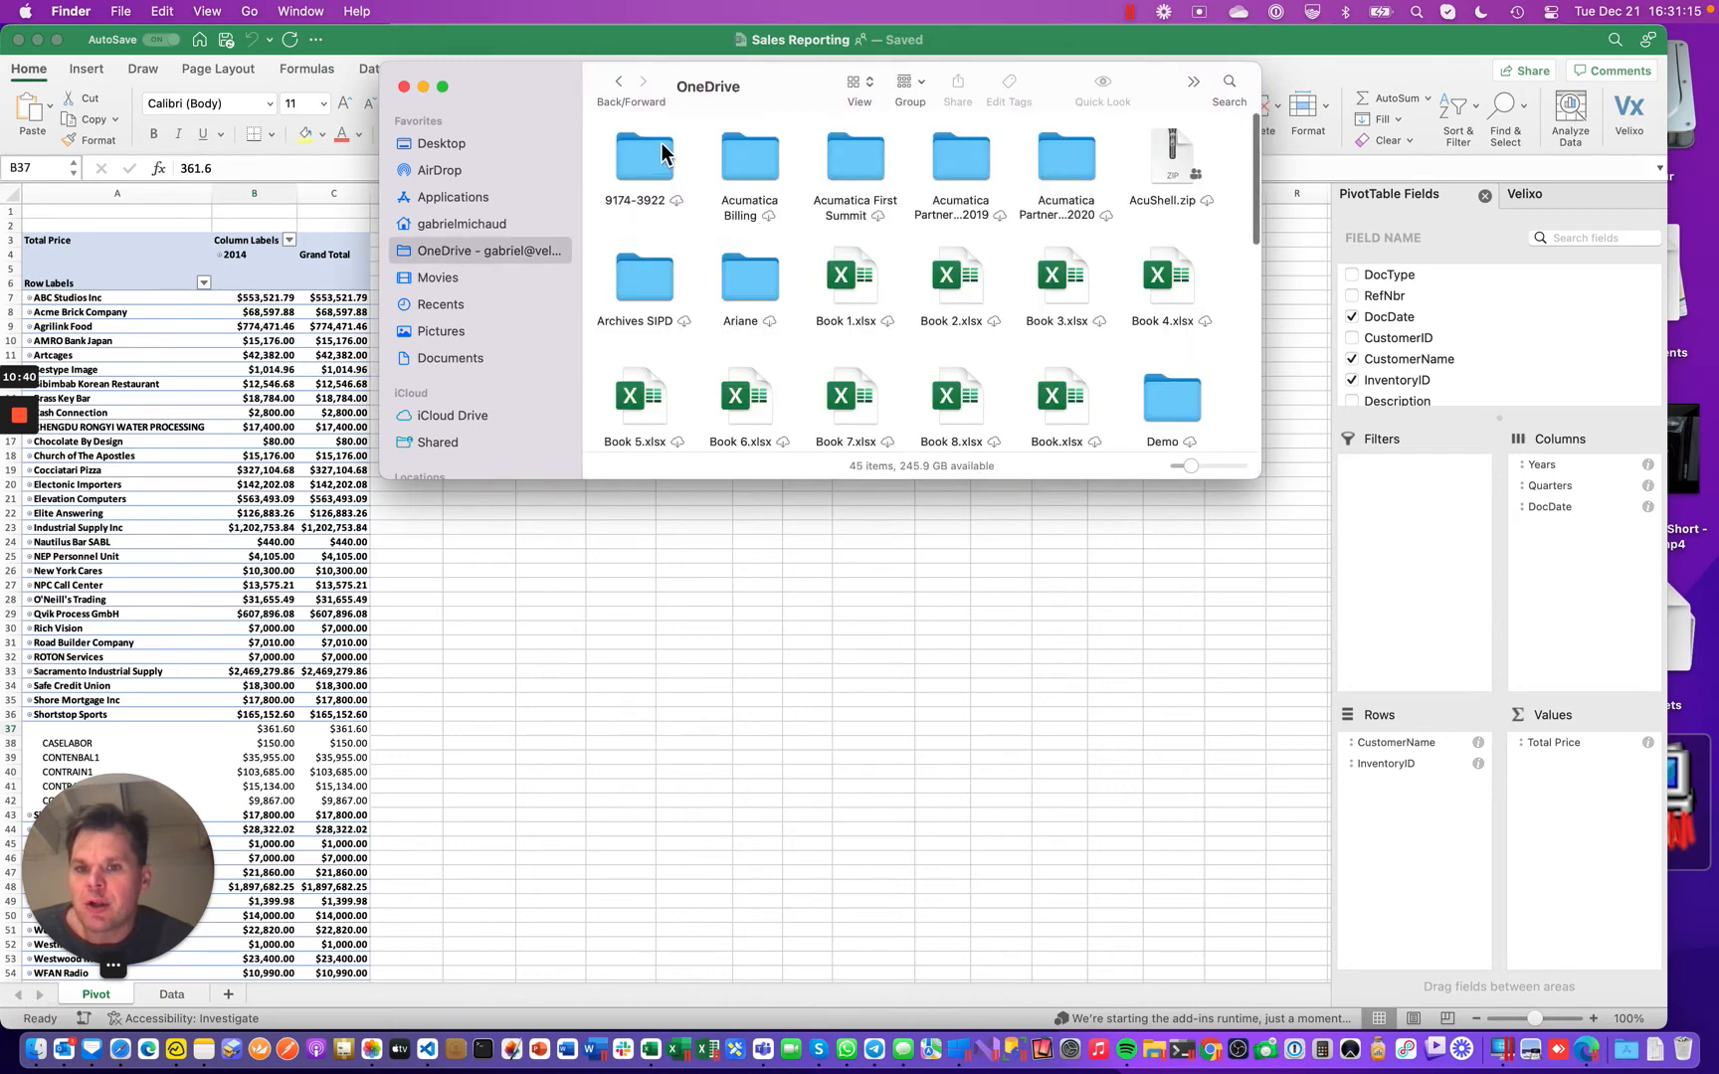
pyautogui.click(657, 159)
pyautogui.doubleClick(657, 159)
pyautogui.click(658, 159)
pyautogui.press('v')
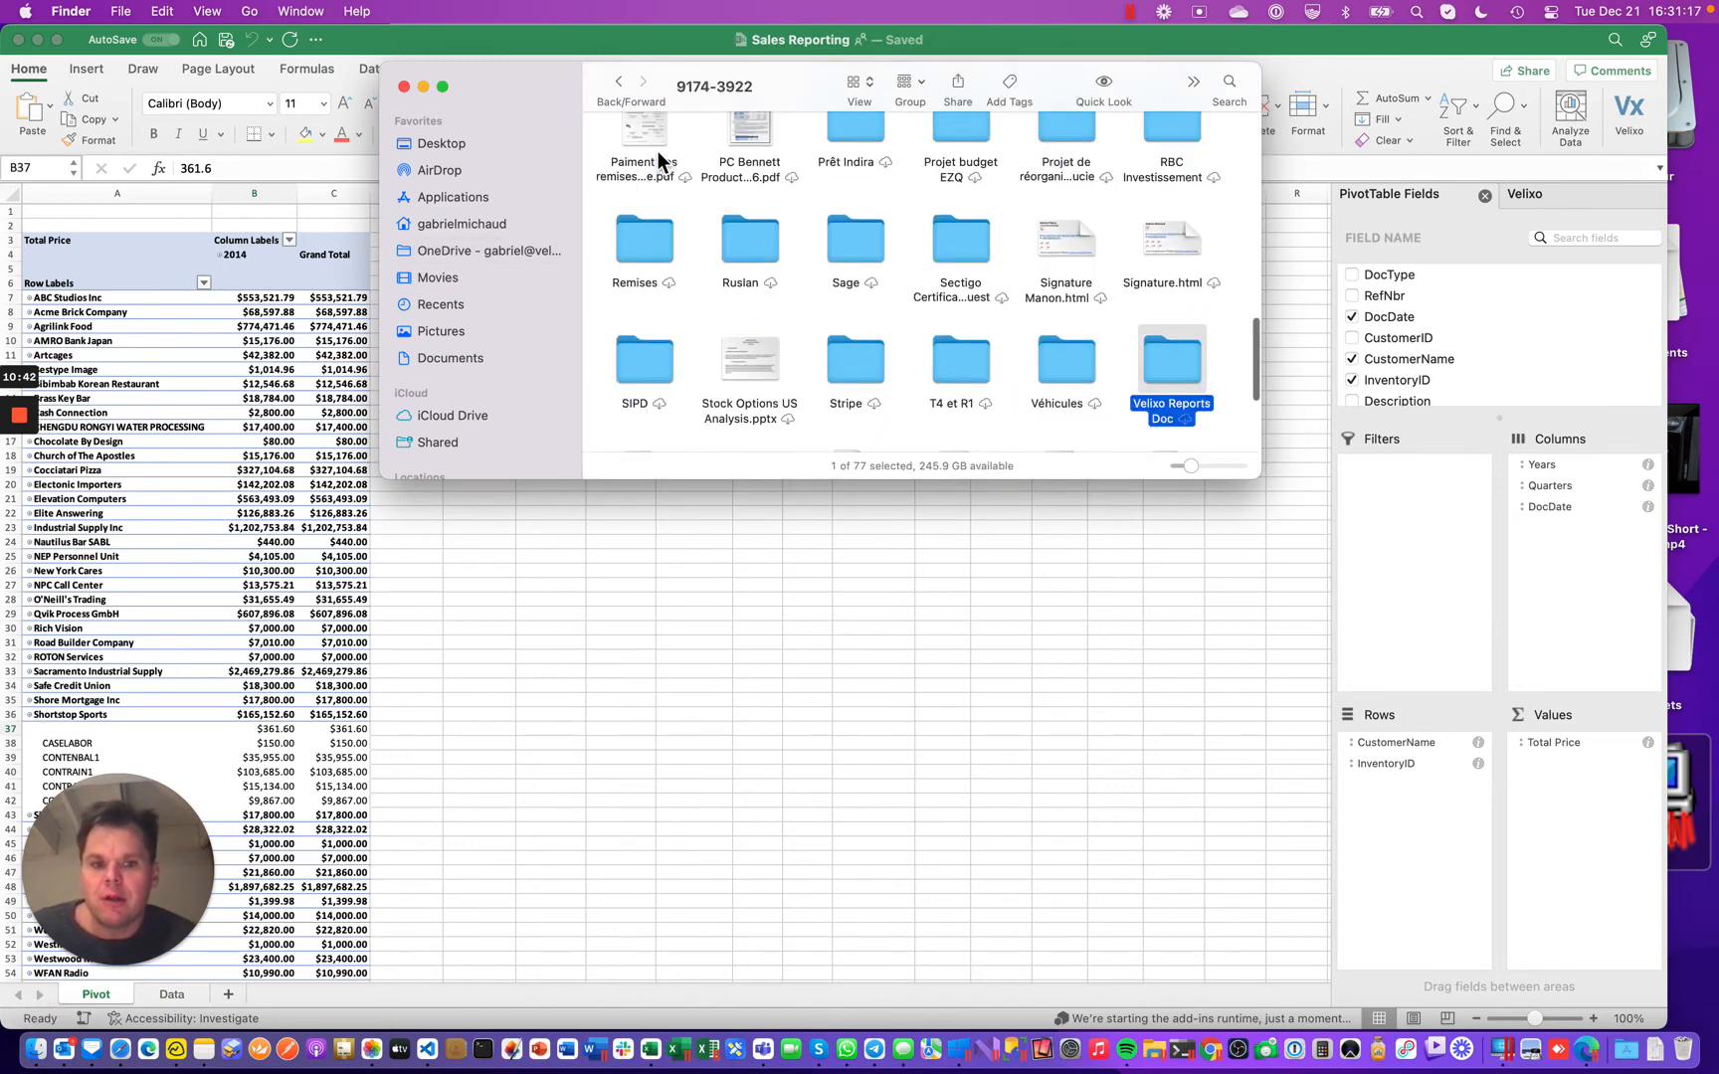
pyautogui.press('super+Down')
pyautogui.write('sam')
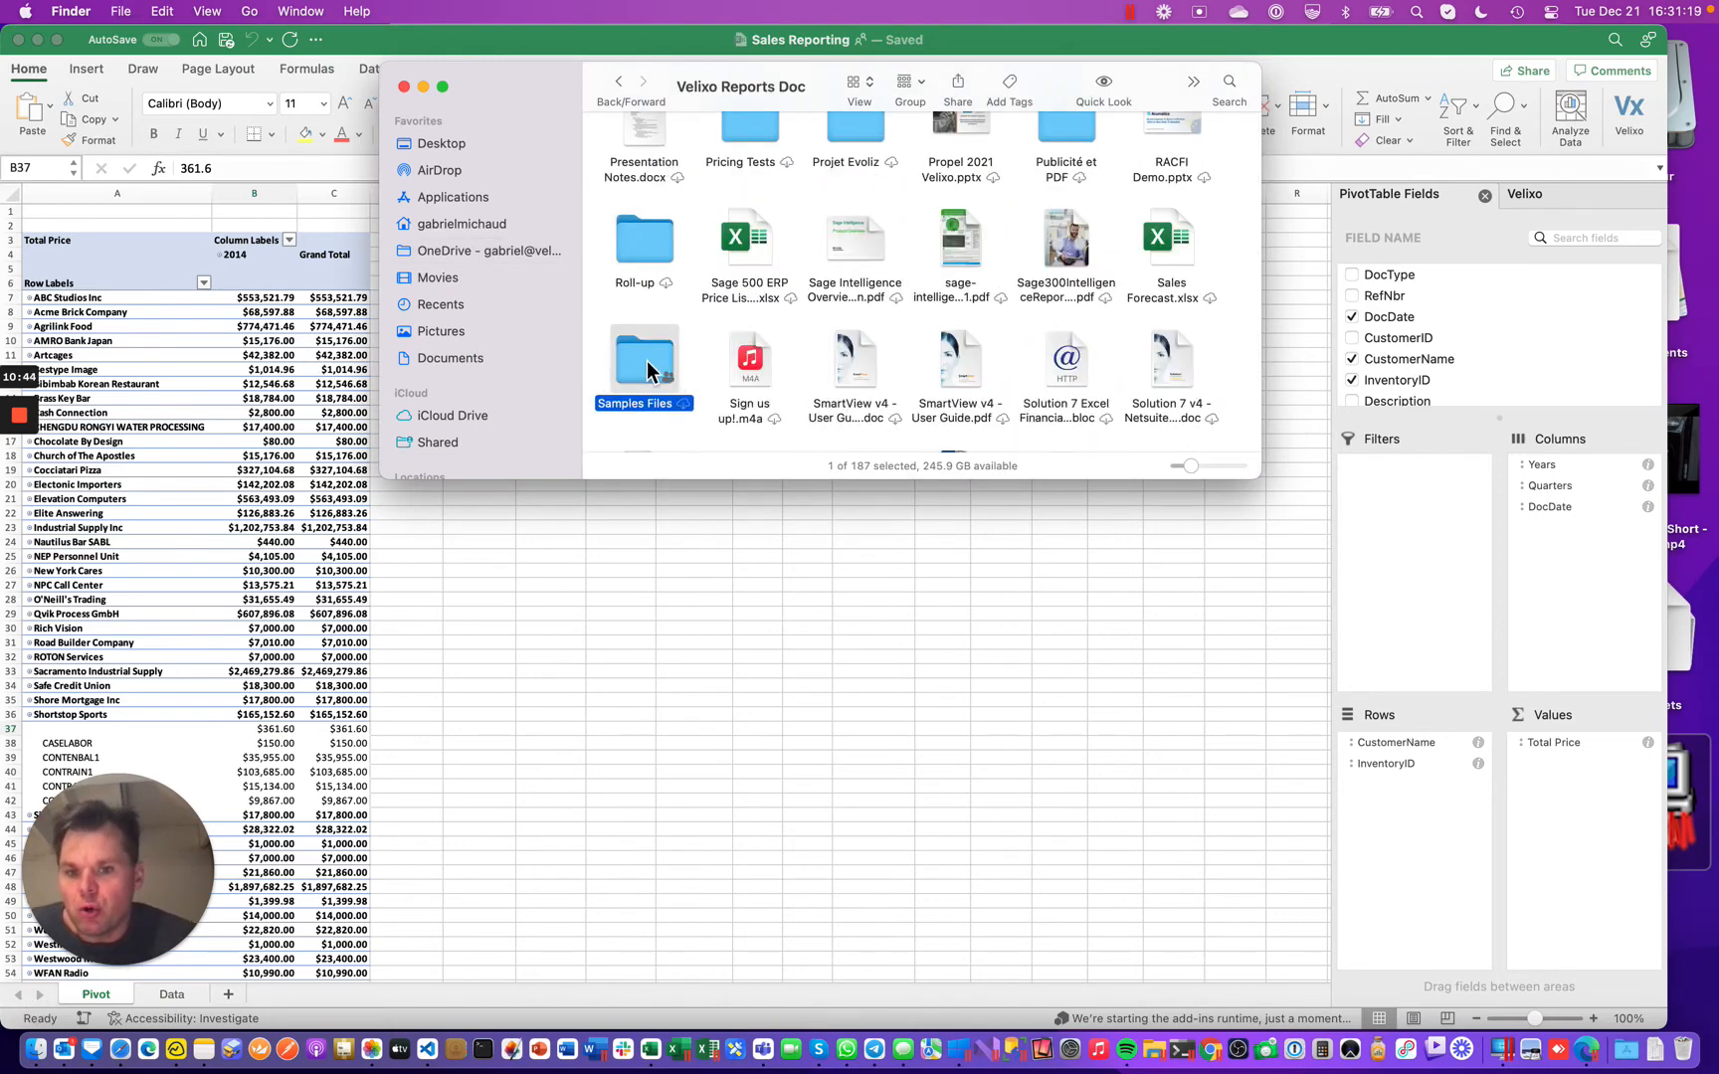
pyautogui.doubleClick(646, 360)
# View the Sales Reporting folder online and open its Sales Reporting workbook in Excel for the web
pyautogui.rightClick(628, 367)
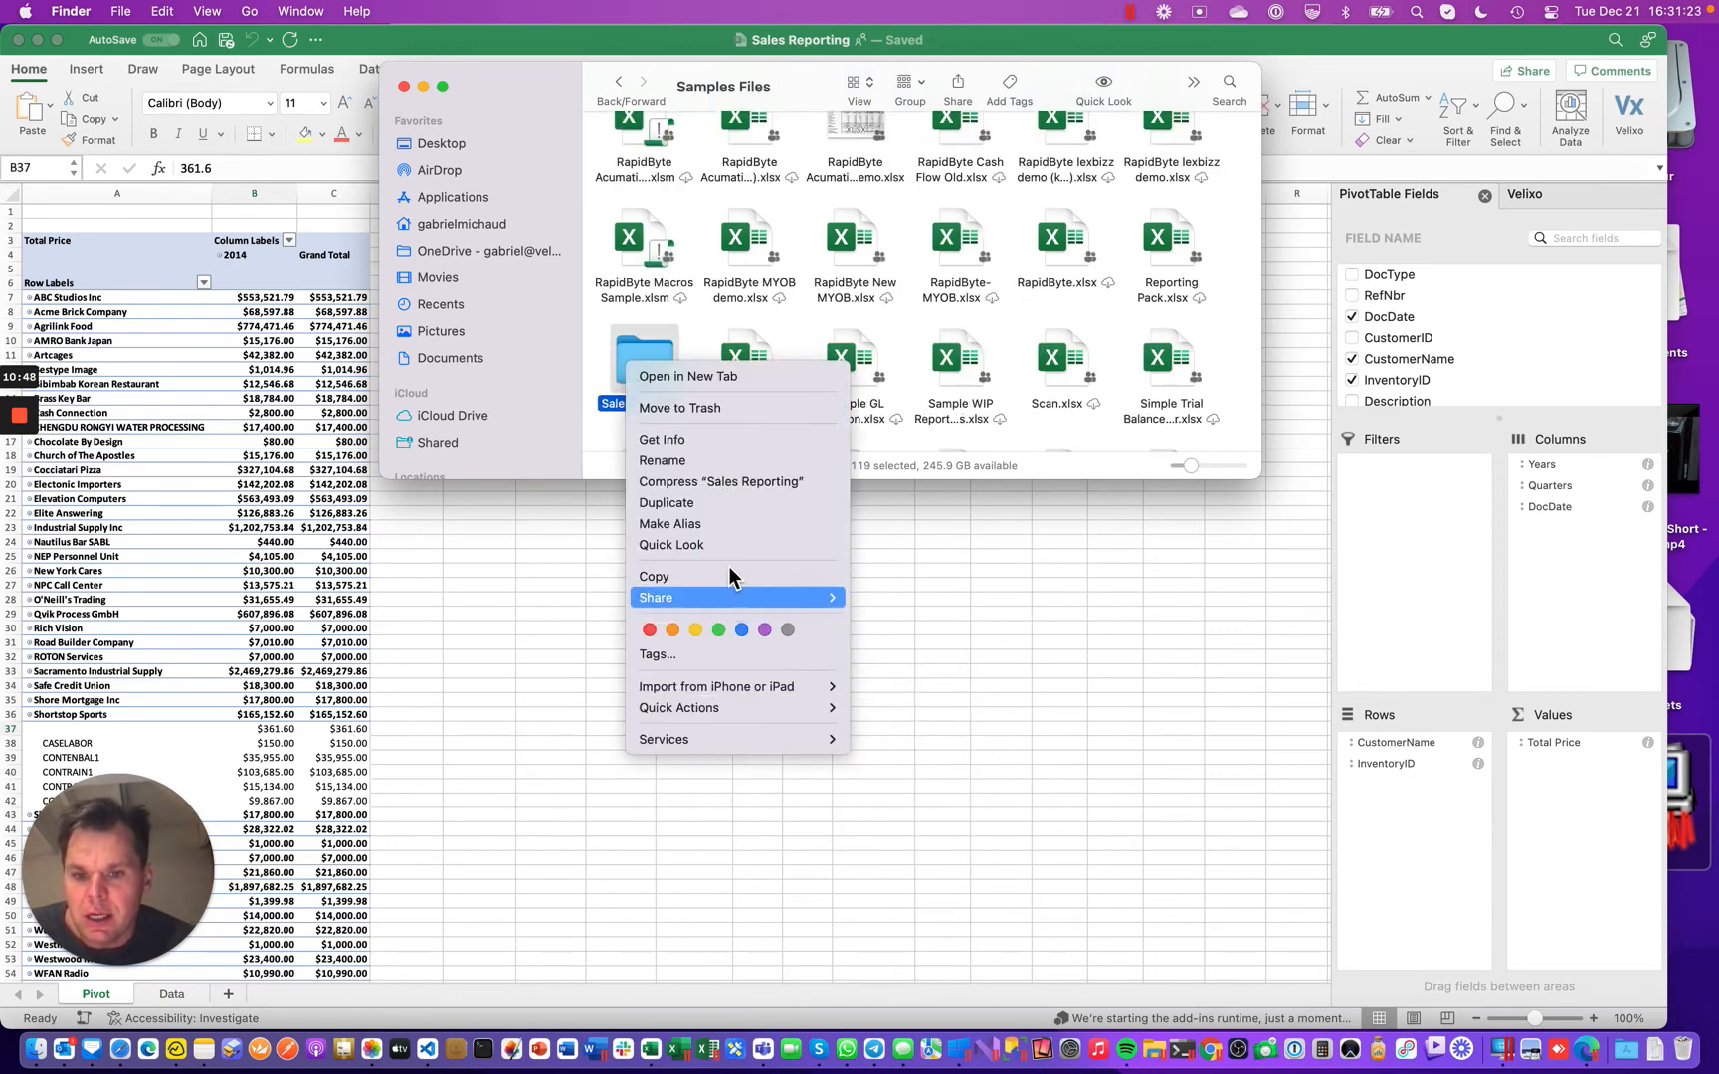
pyautogui.click(642, 364)
pyautogui.rightClick(641, 364)
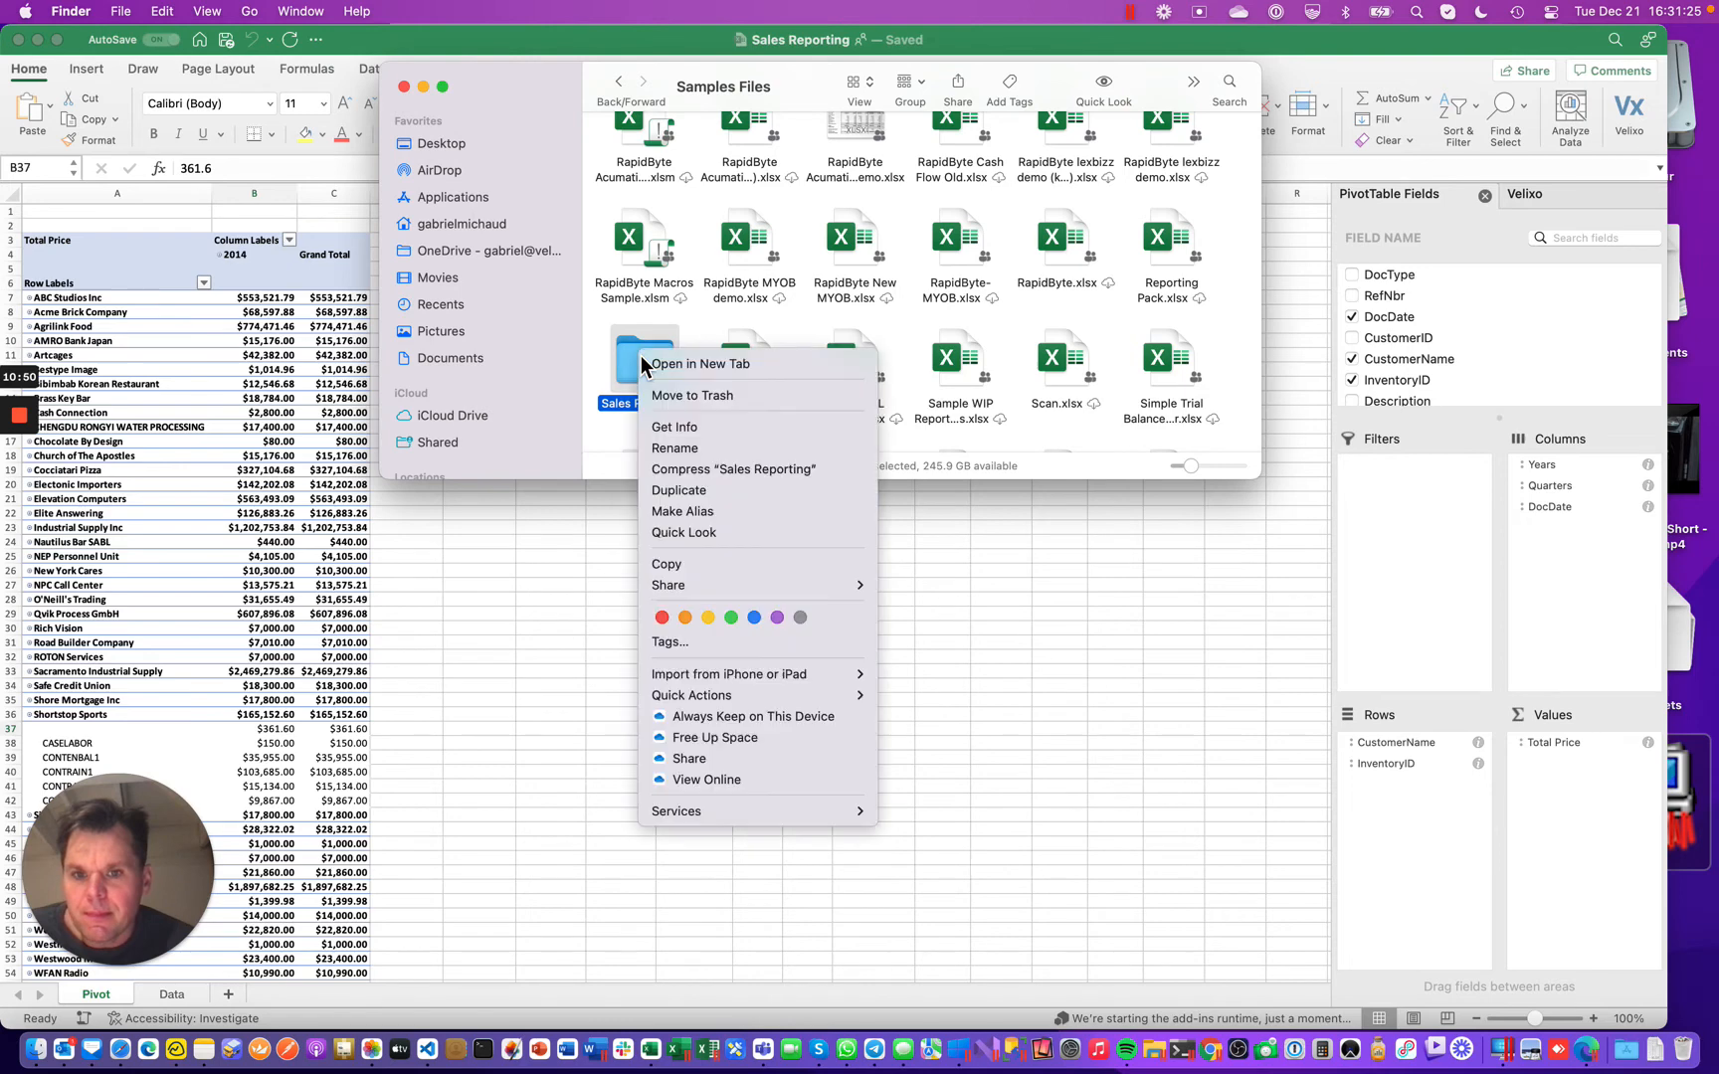
pyautogui.click(757, 779)
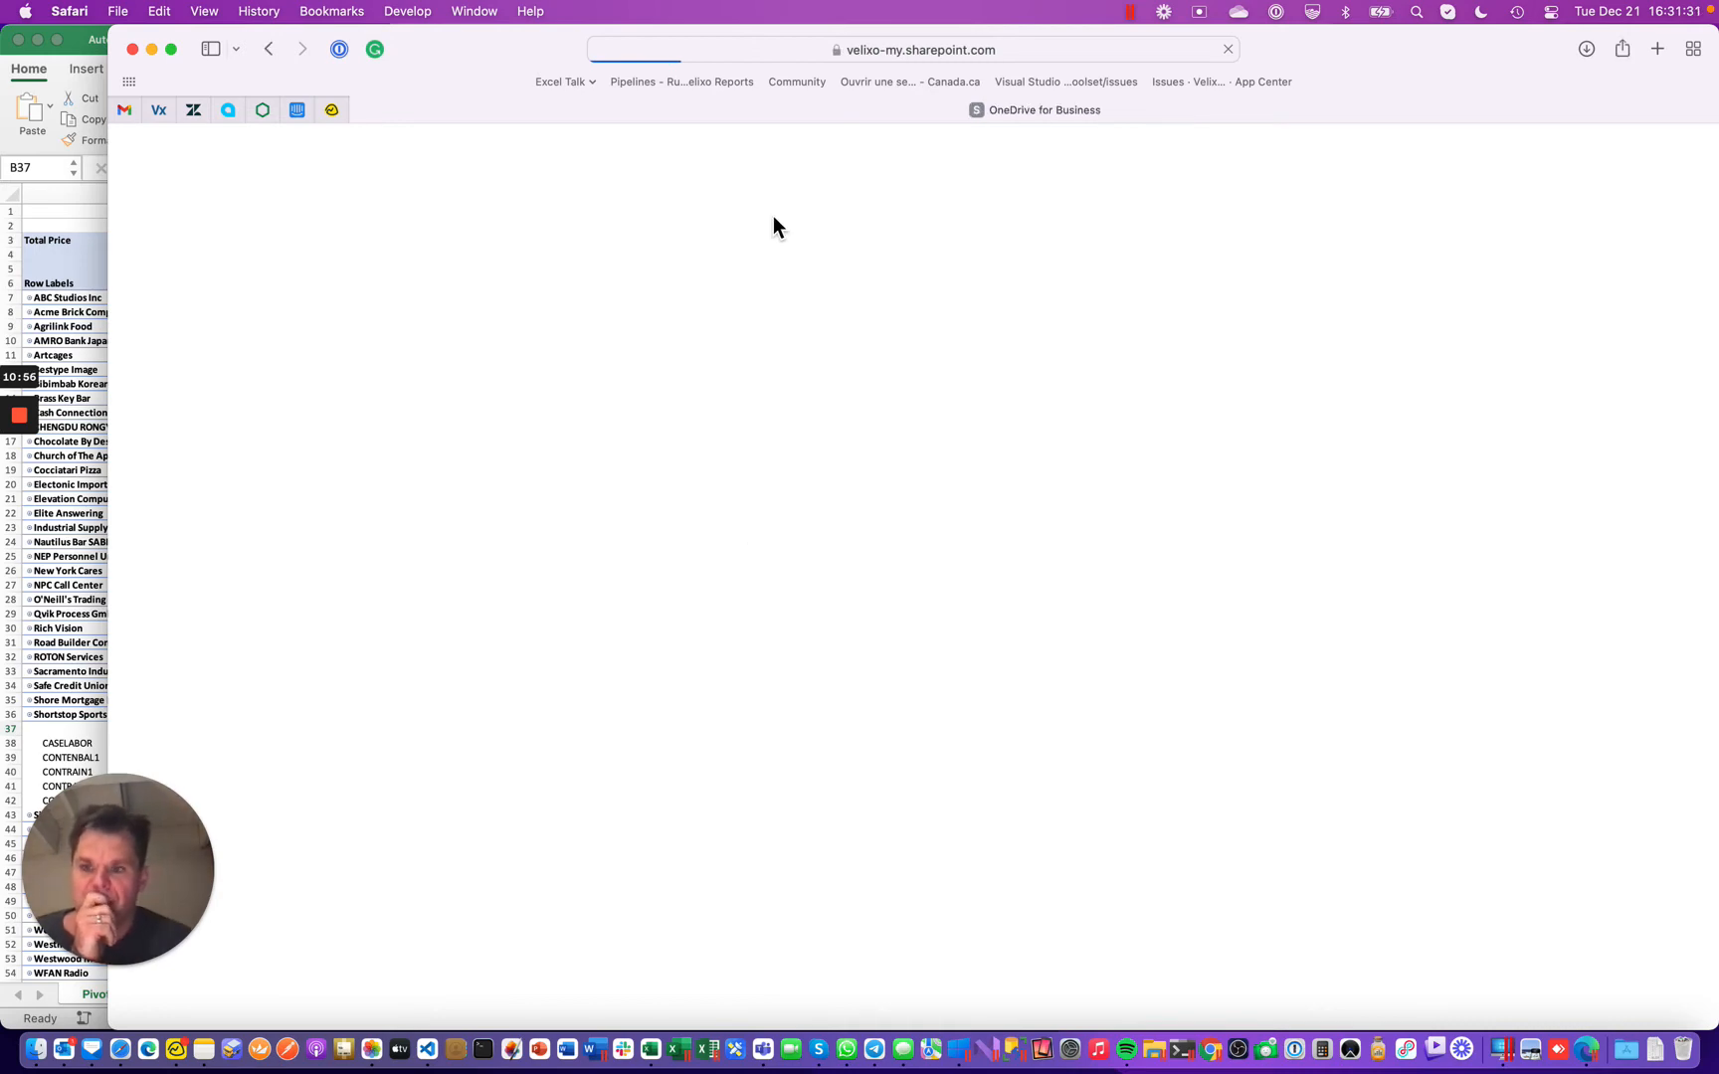
pyautogui.click(486, 388)
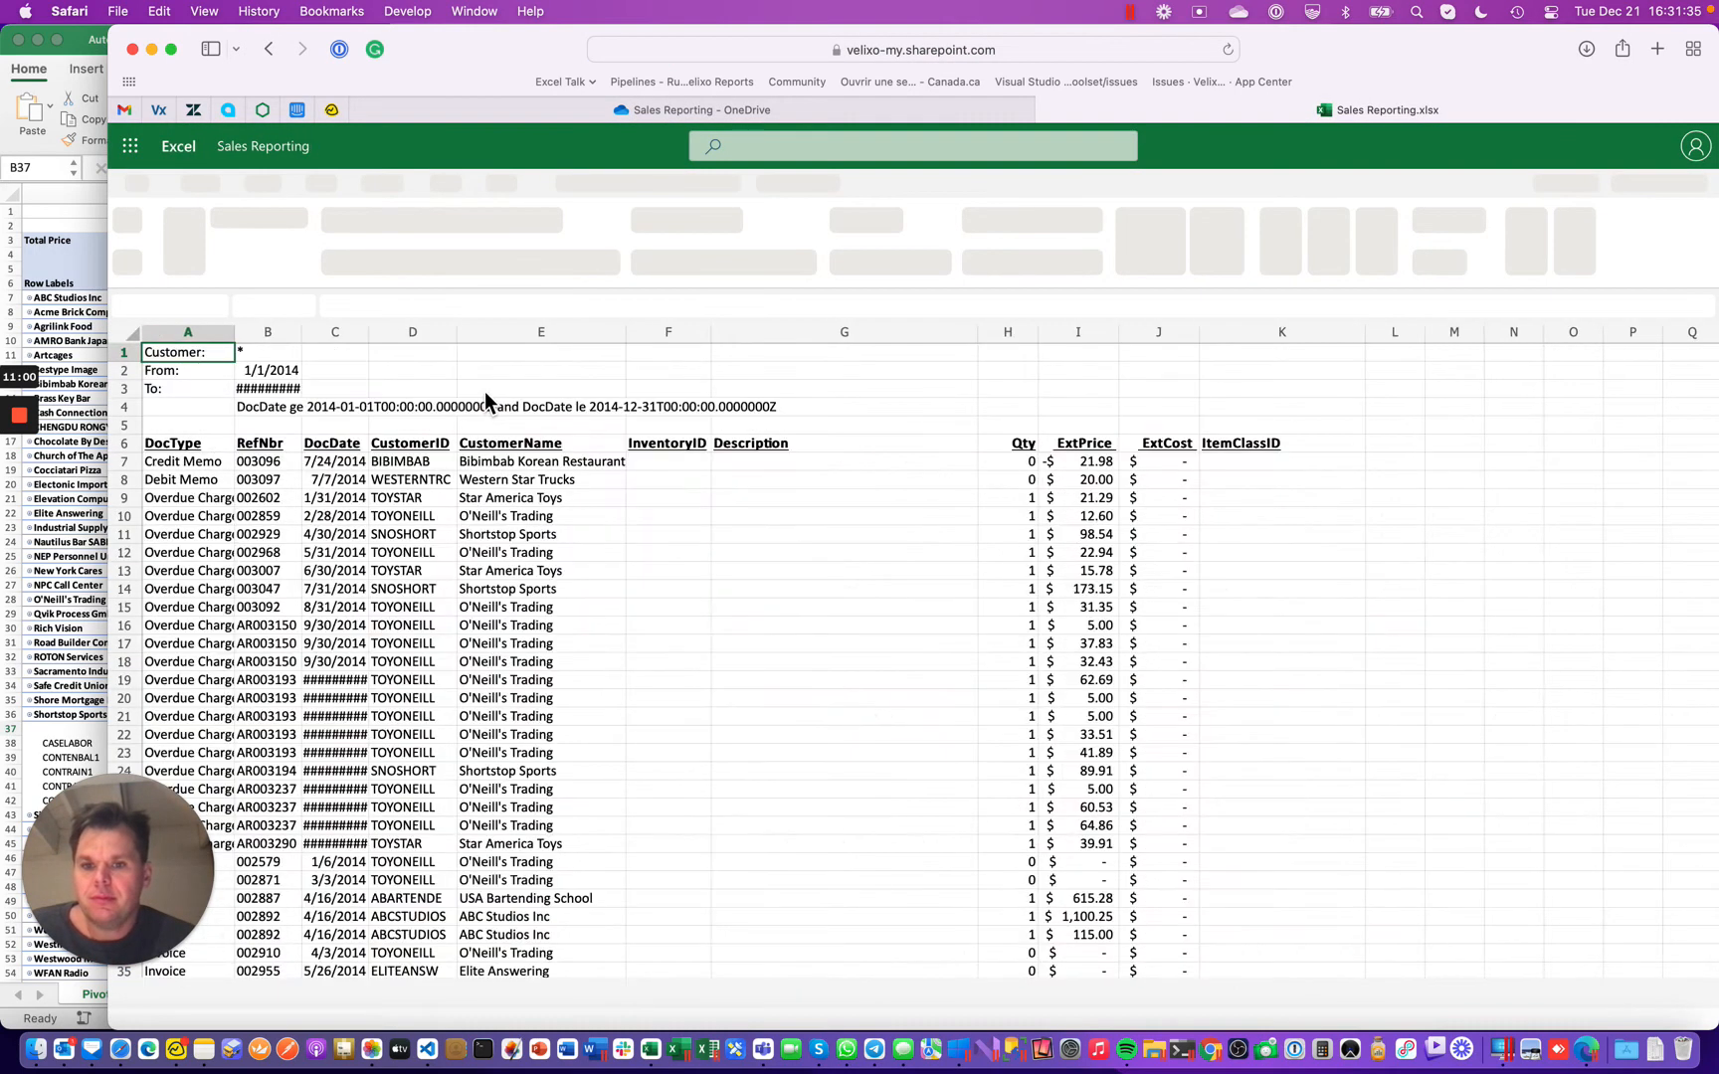
# Show the Velixo add-in and reconnect the Demo connection with the saved username and password
pyautogui.moveTo(477, 35); pyautogui.dragTo(395, 35)
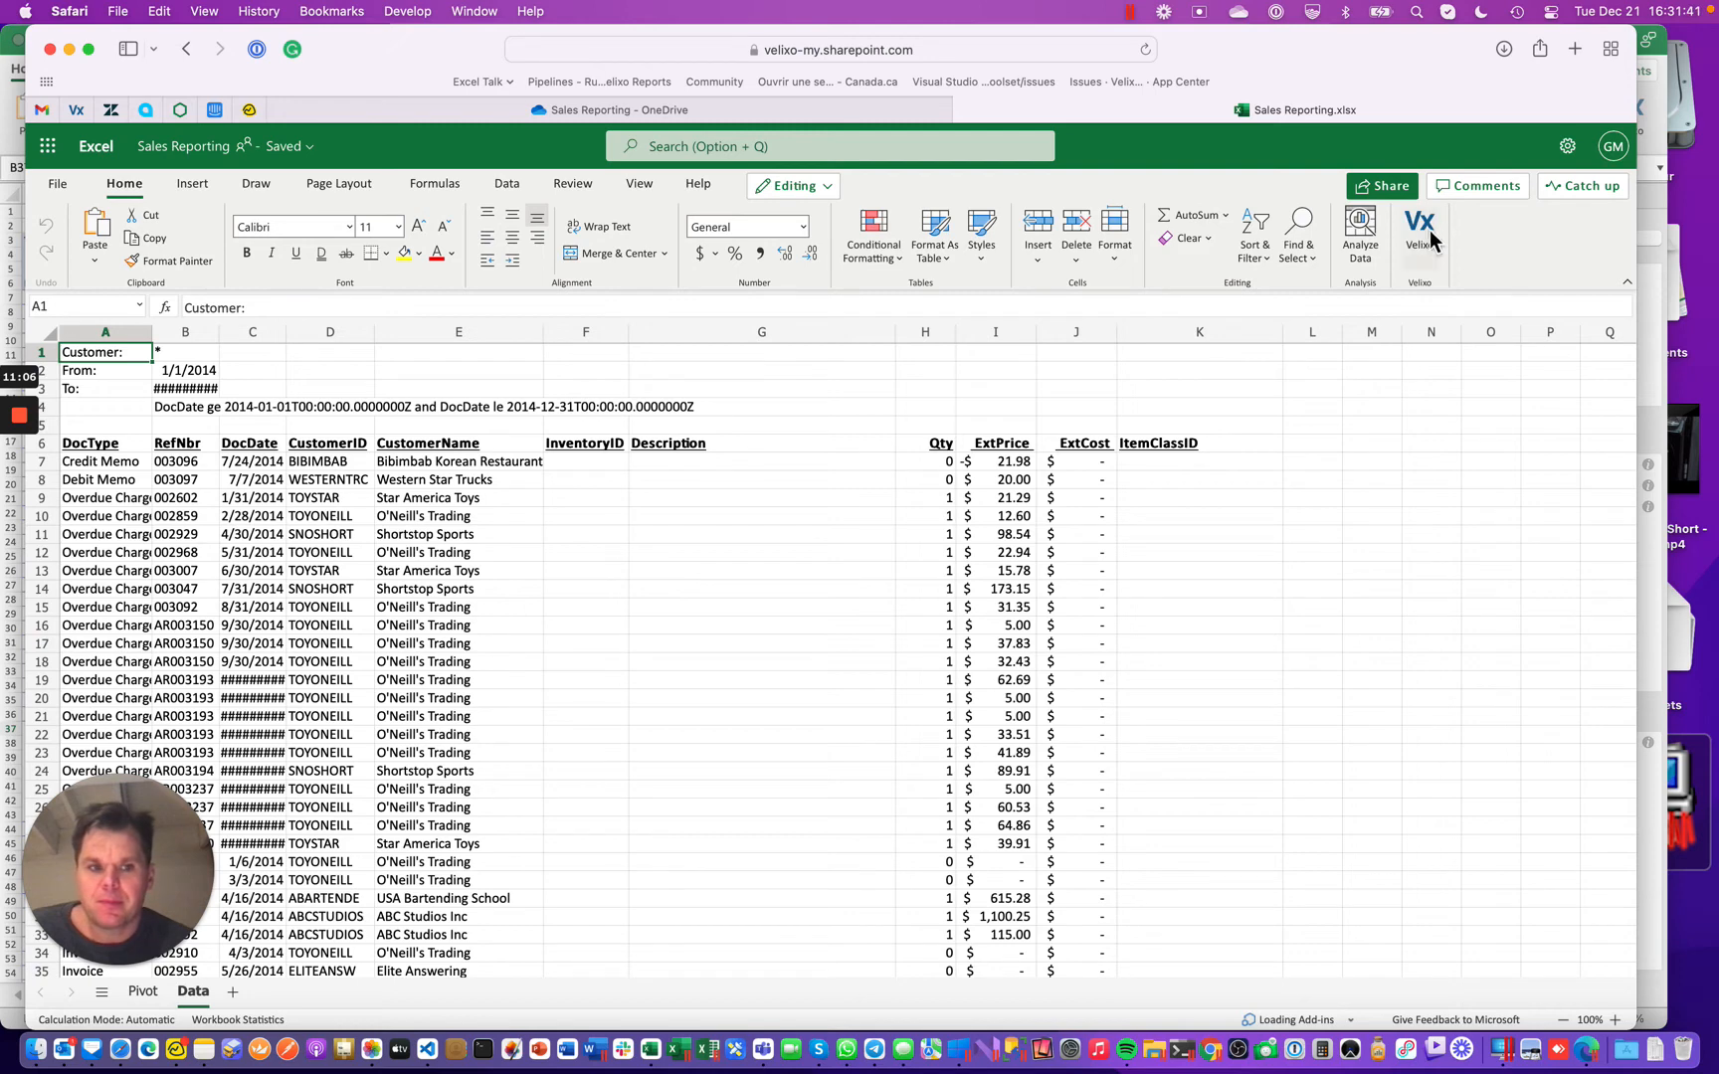
pyautogui.click(1423, 229)
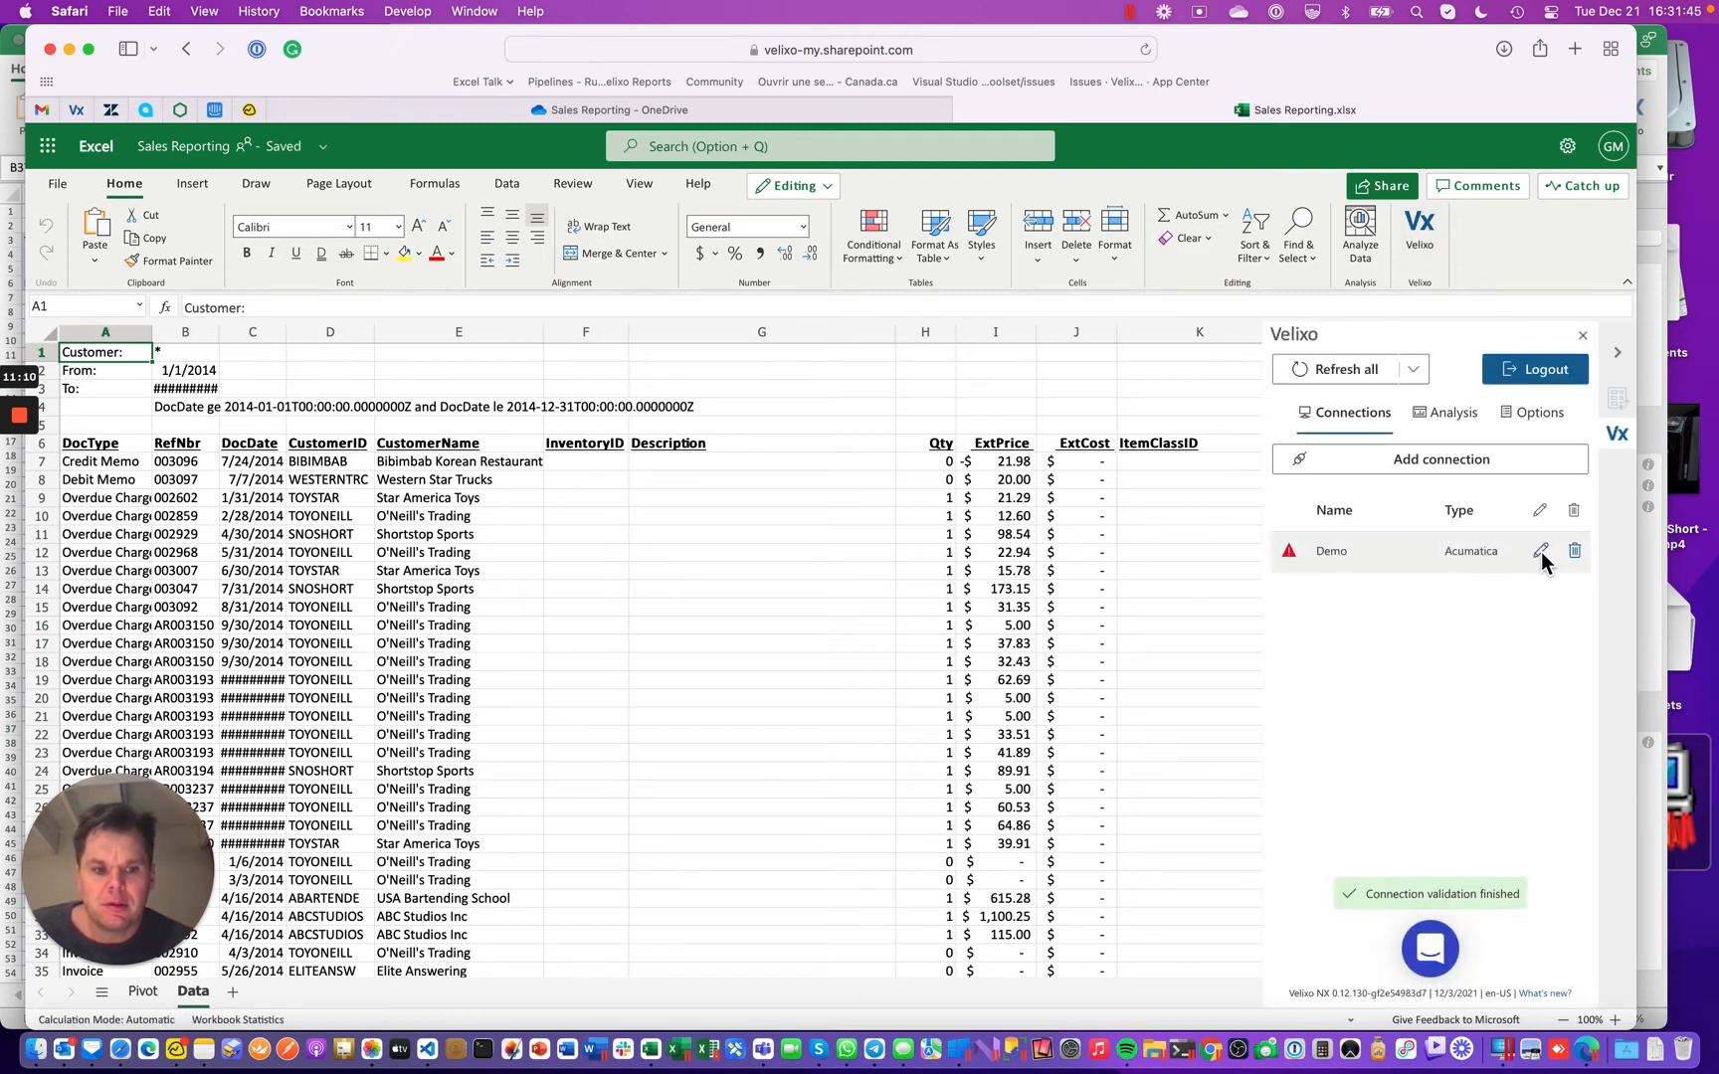
pyautogui.click(1540, 552)
pyautogui.click(1353, 733)
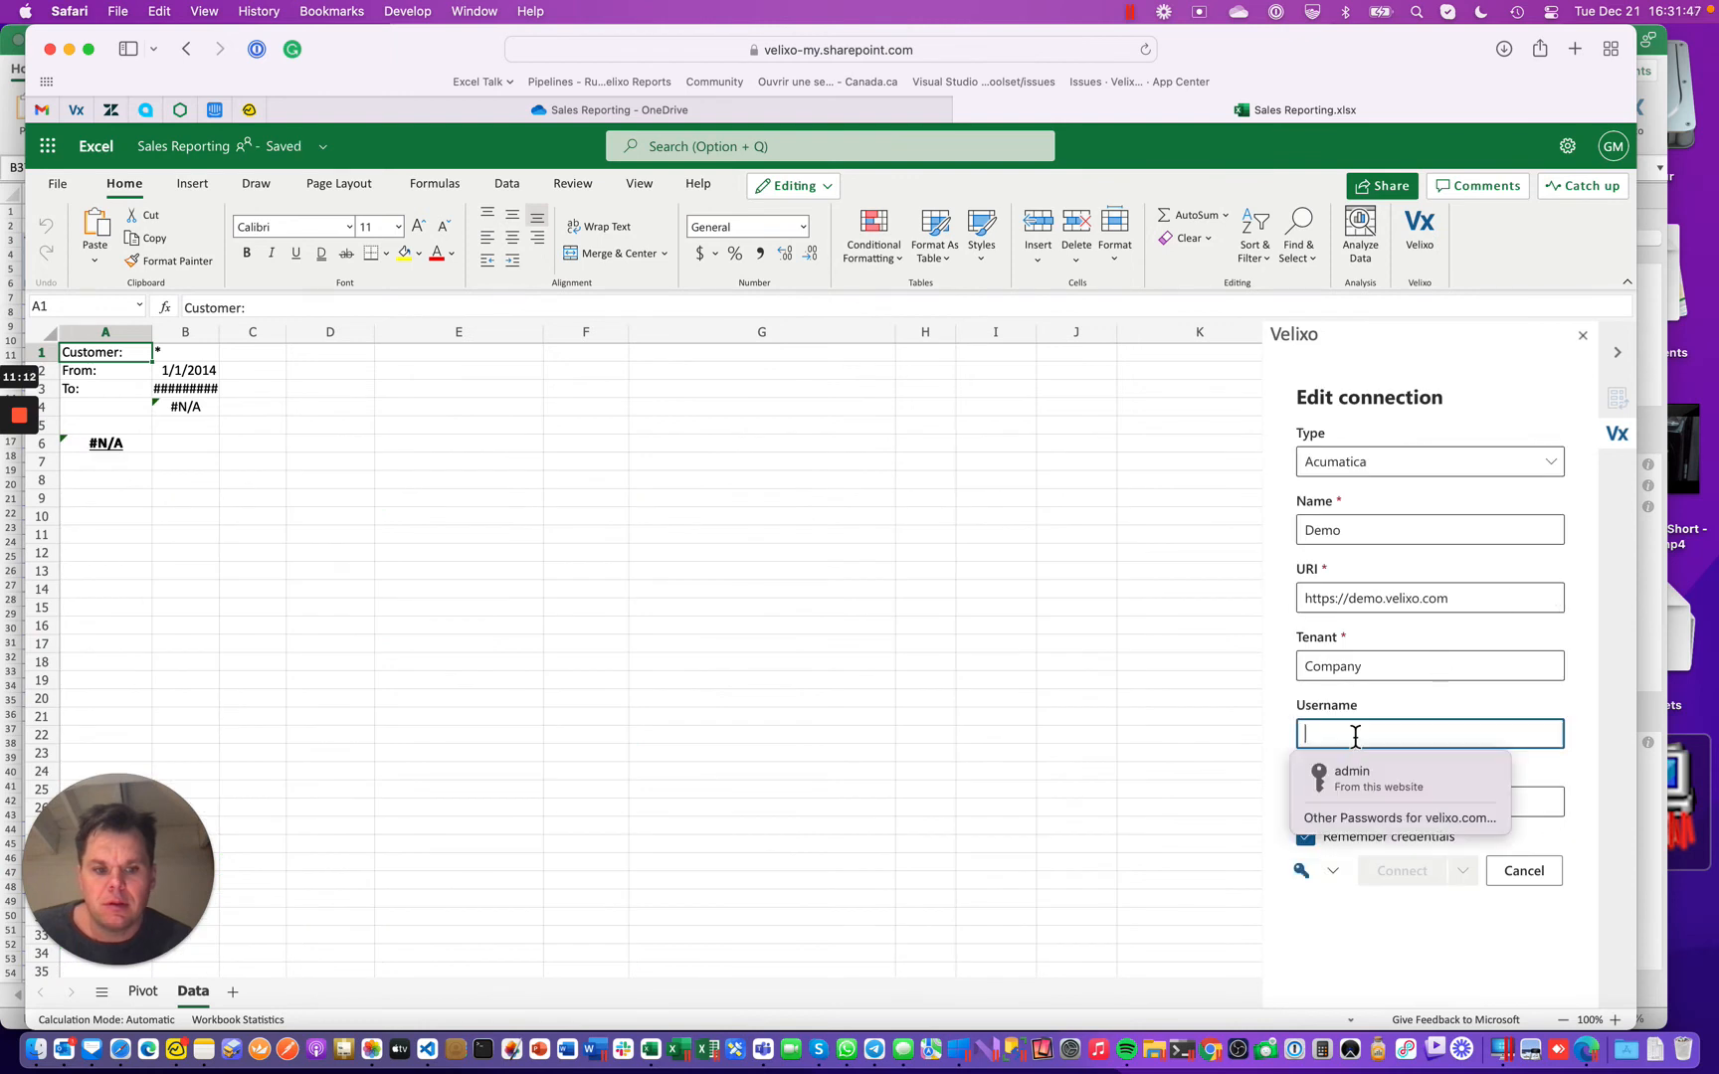
pyautogui.write('d')
pyautogui.click(1351, 777)
pyautogui.click(1408, 868)
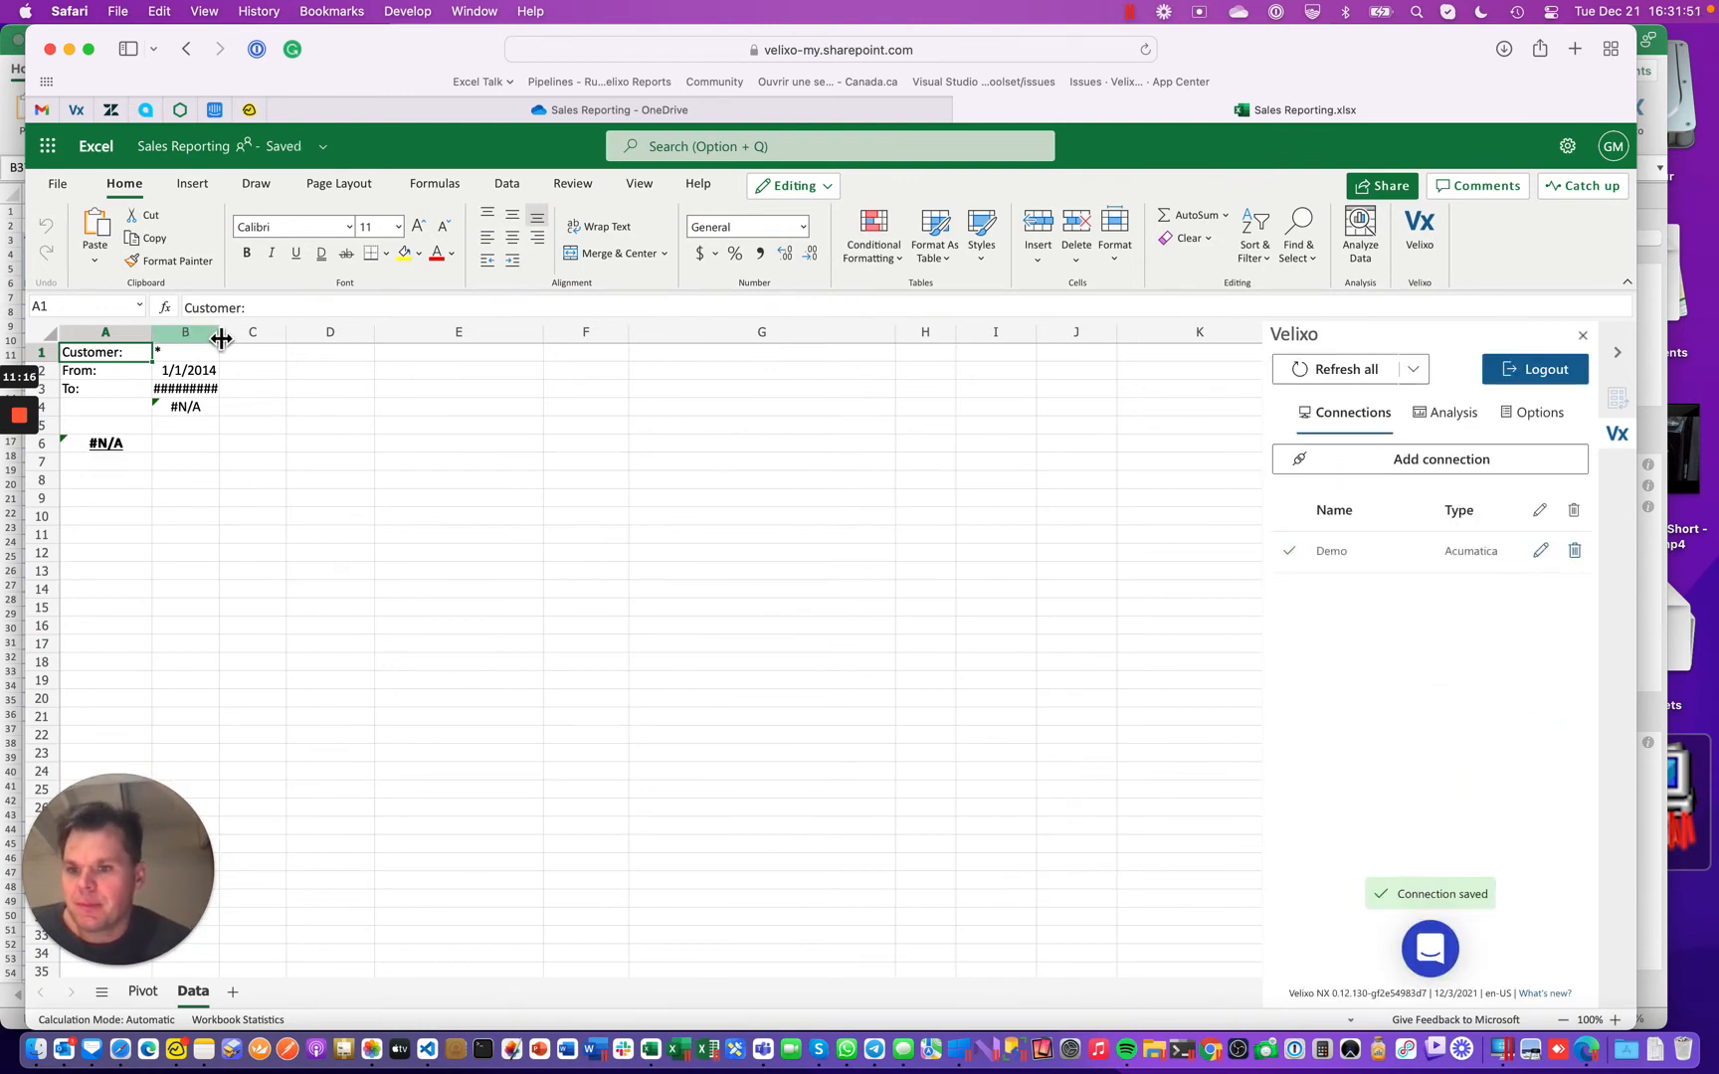
# Widen column B on the Data sheet to fit the To date and refresh all Velixo data
pyautogui.moveTo(220, 338); pyautogui.dragTo(266, 338)
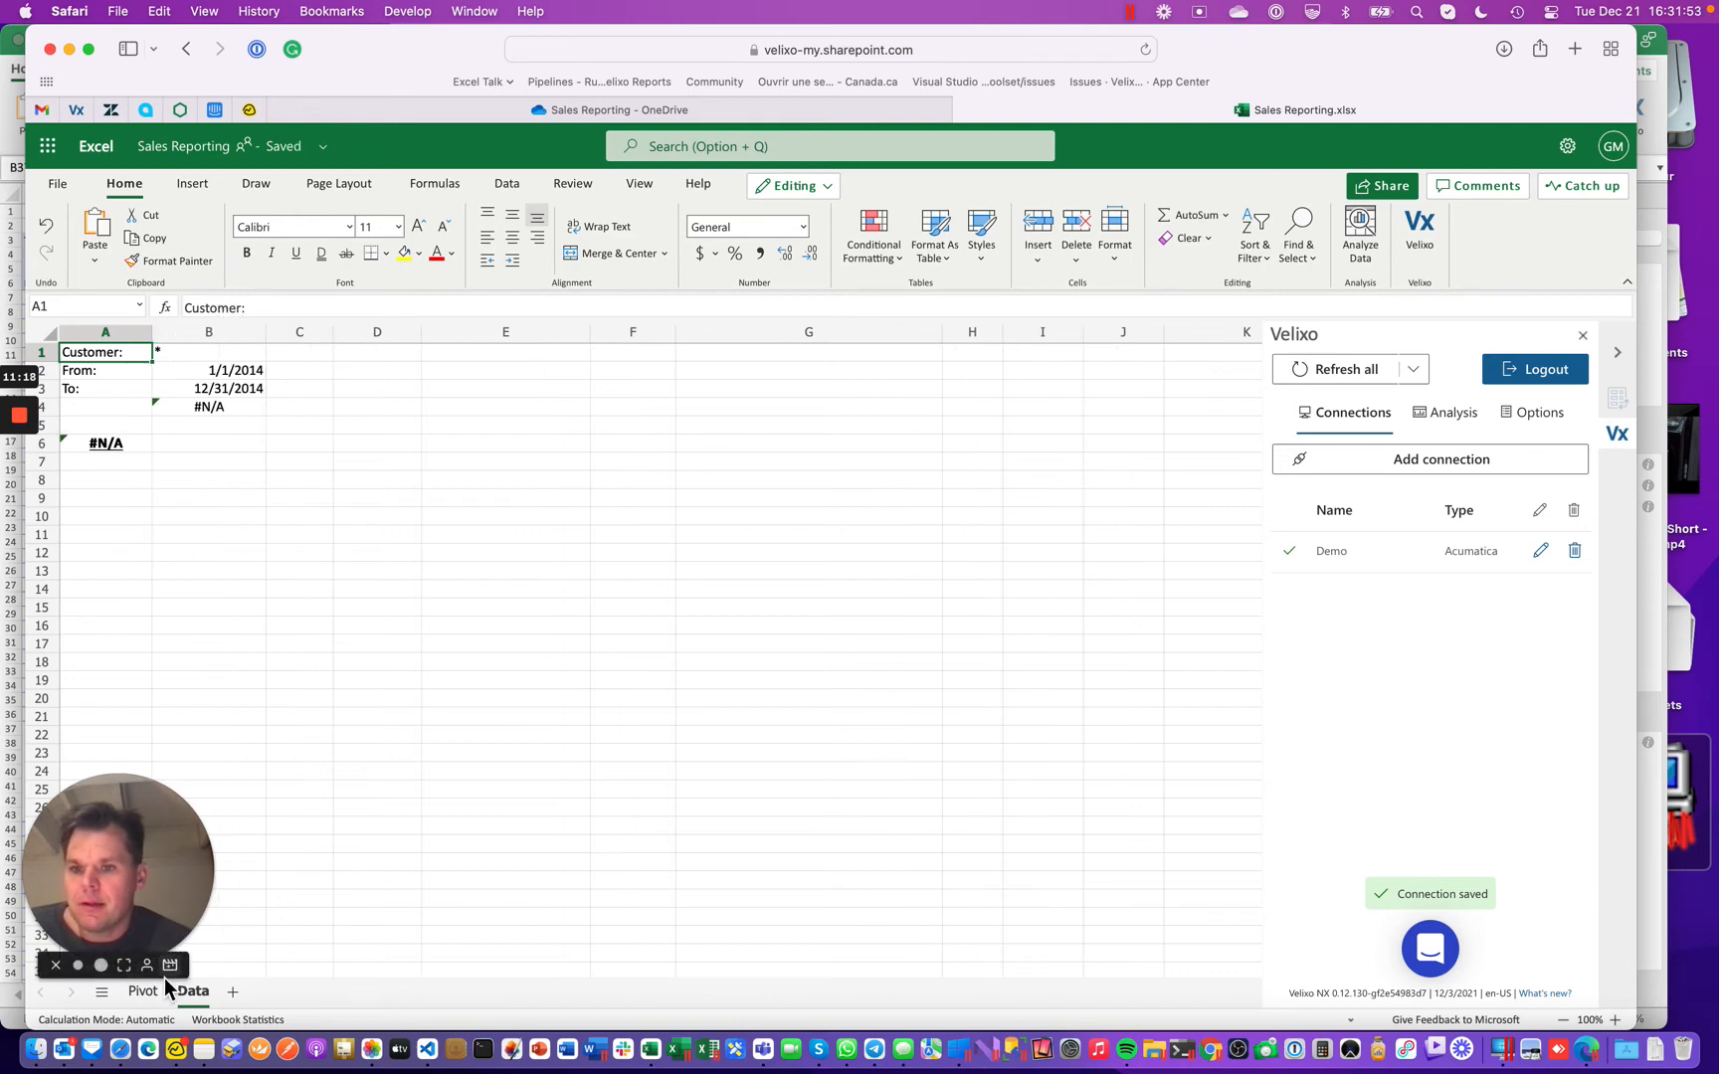
pyautogui.click(1313, 378)
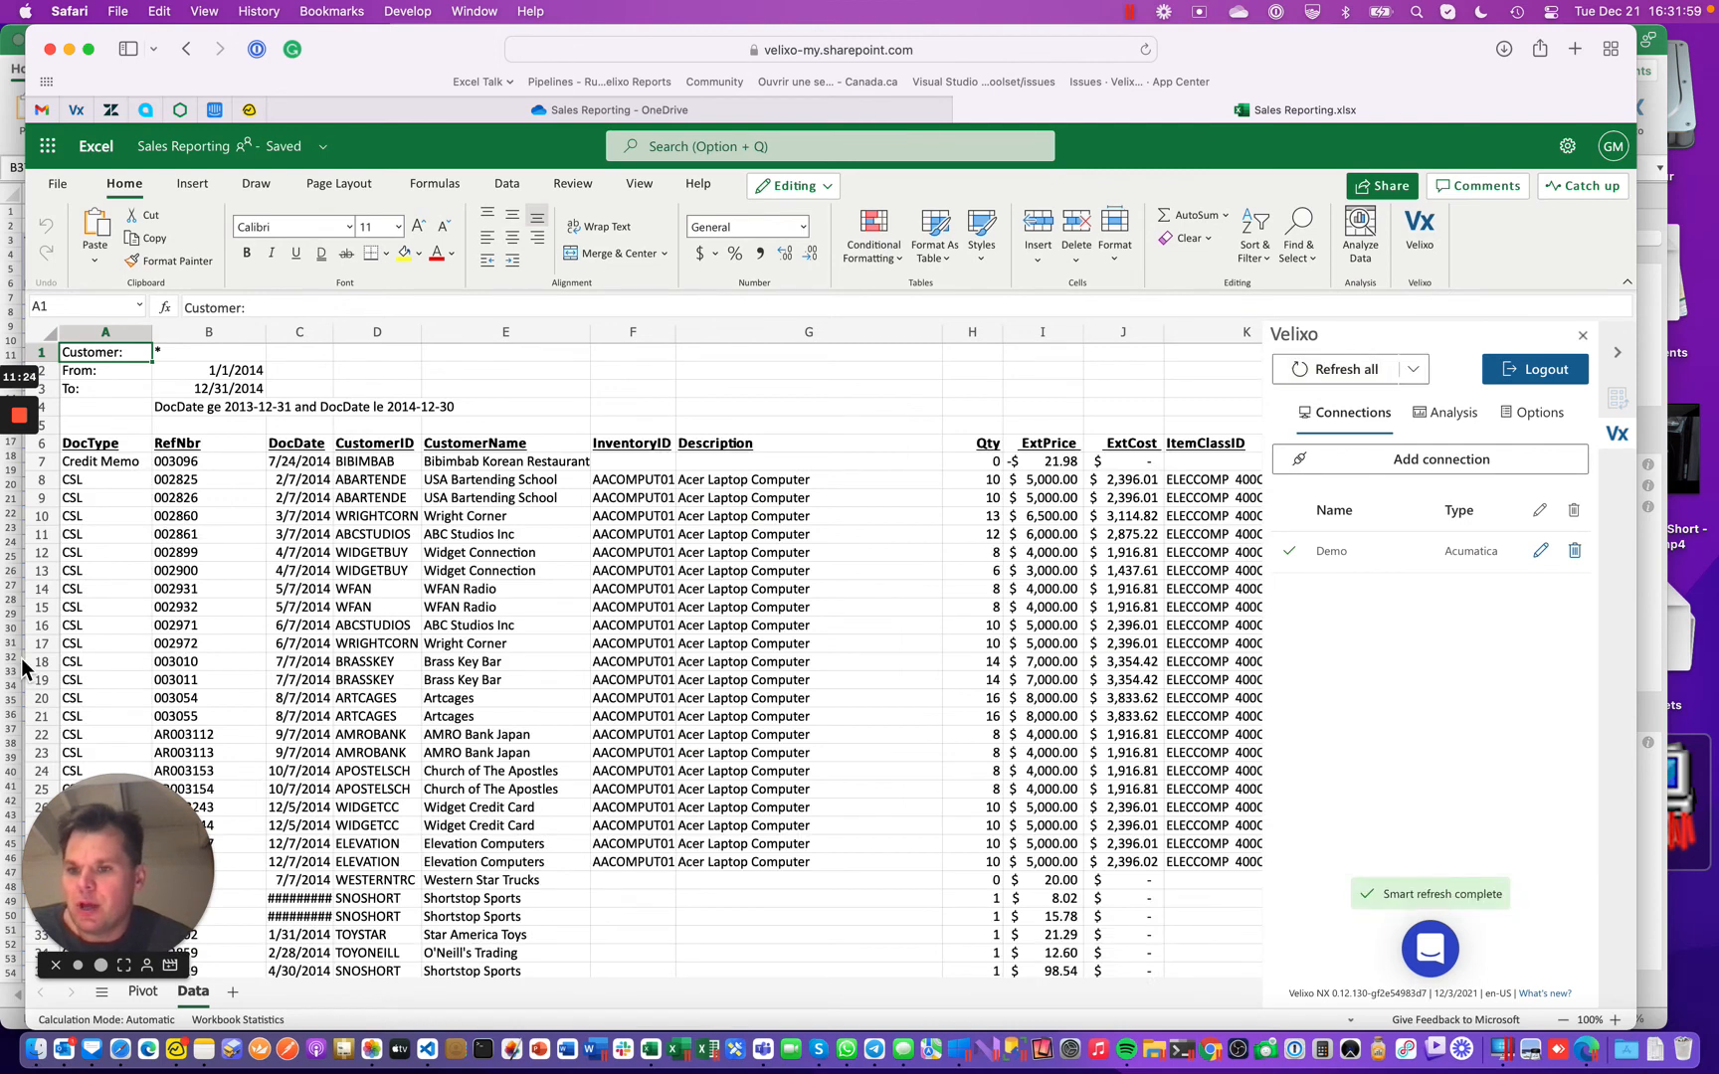
pyautogui.scroll(-1, 86, 490)
# Refresh the pivot table on the Pivot sheet and review its customer amounts down to Shortstop Sports
pyautogui.click(142, 992)
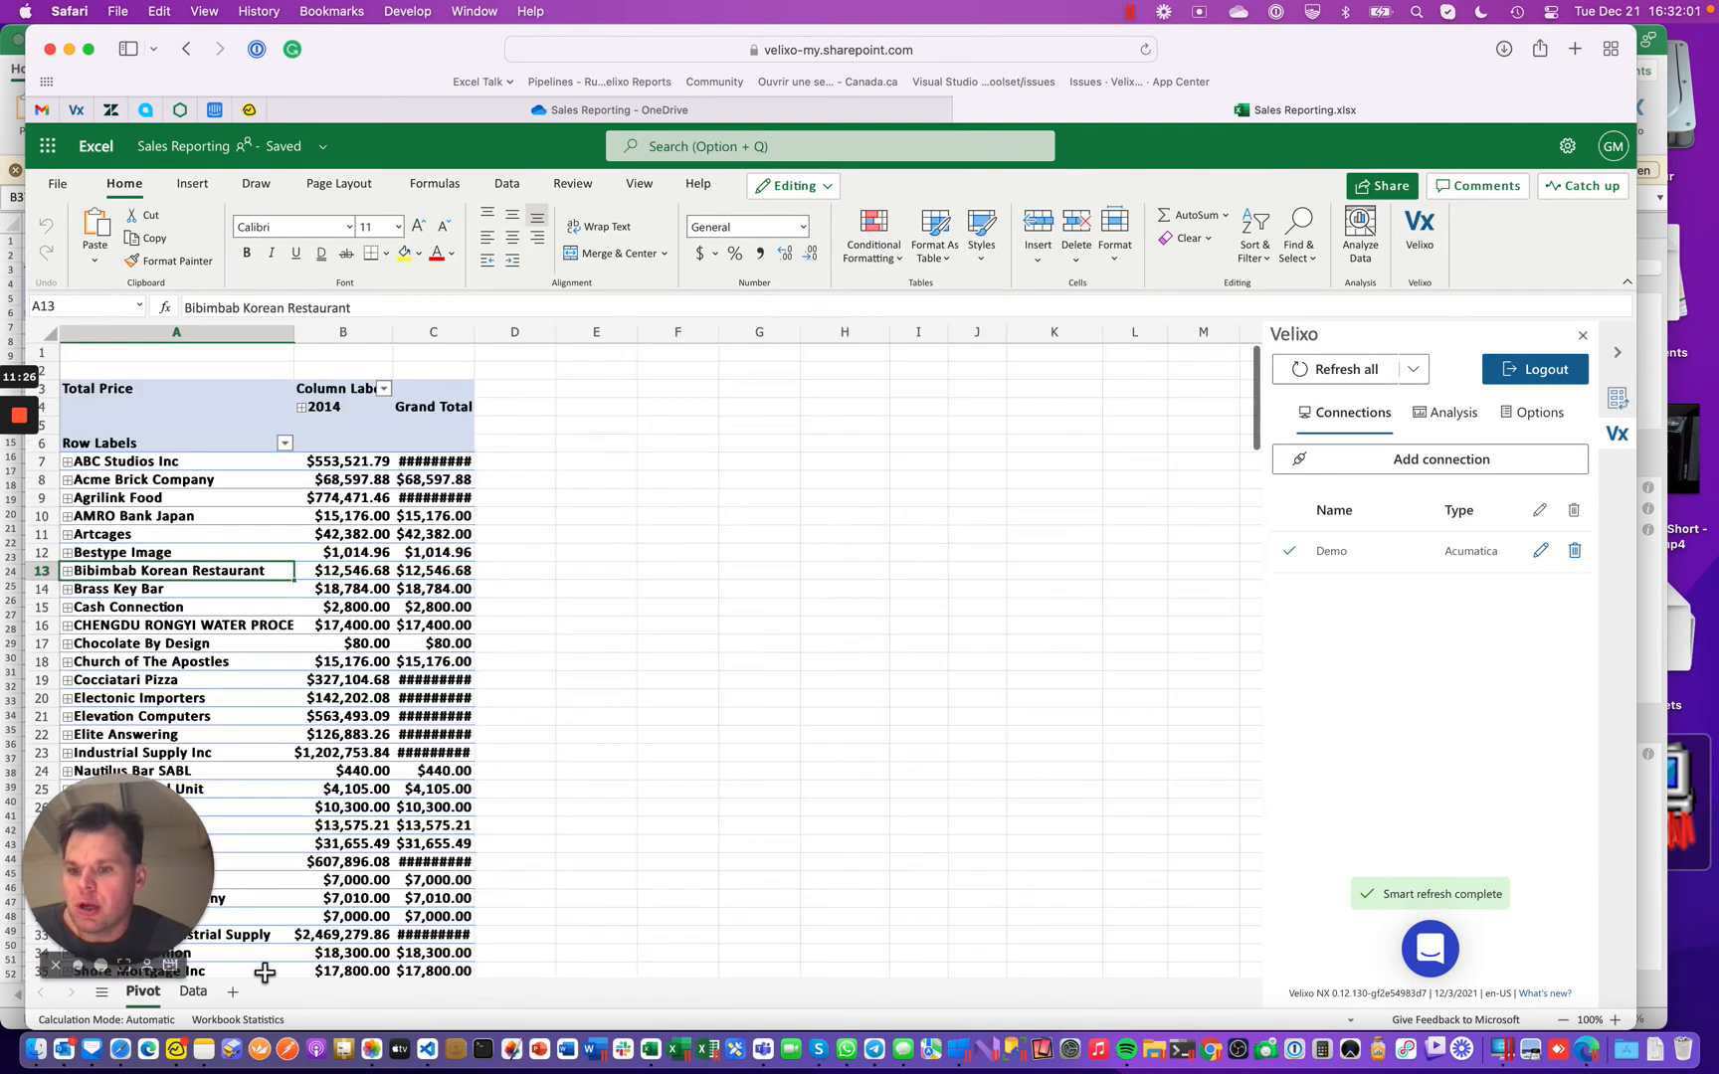
pyautogui.rightClick(194, 481)
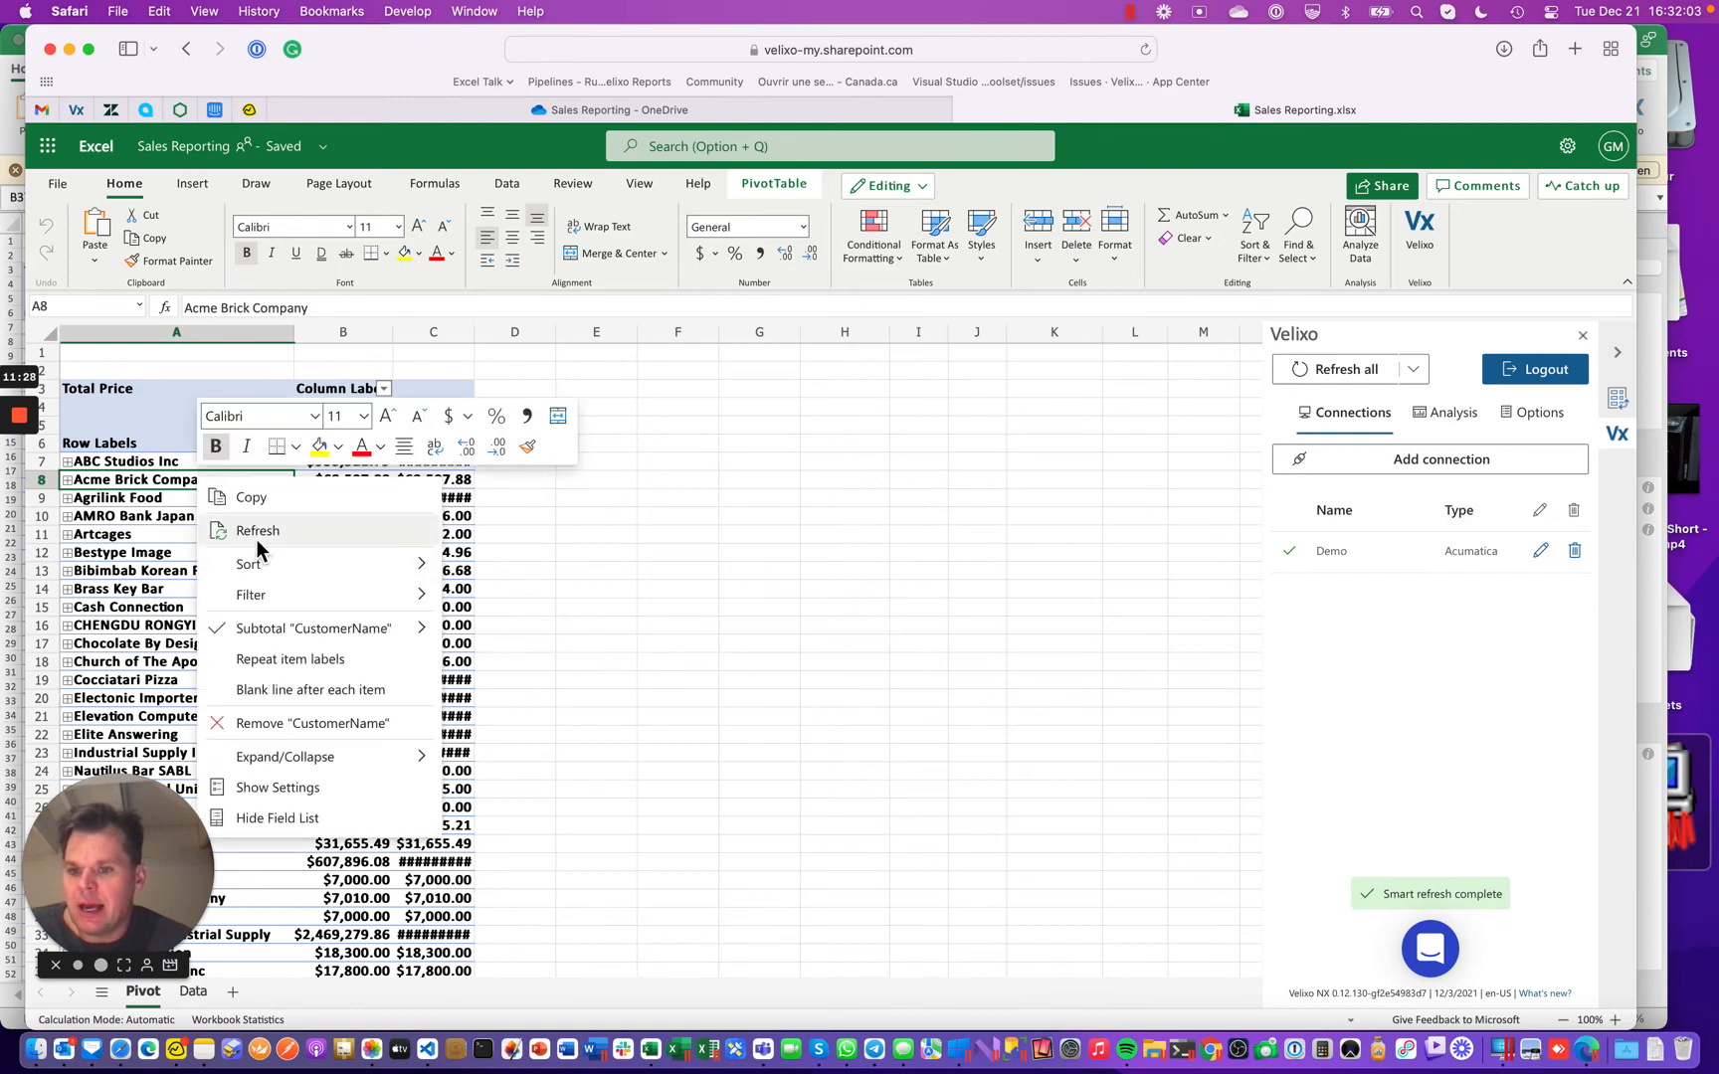
pyautogui.click(255, 532)
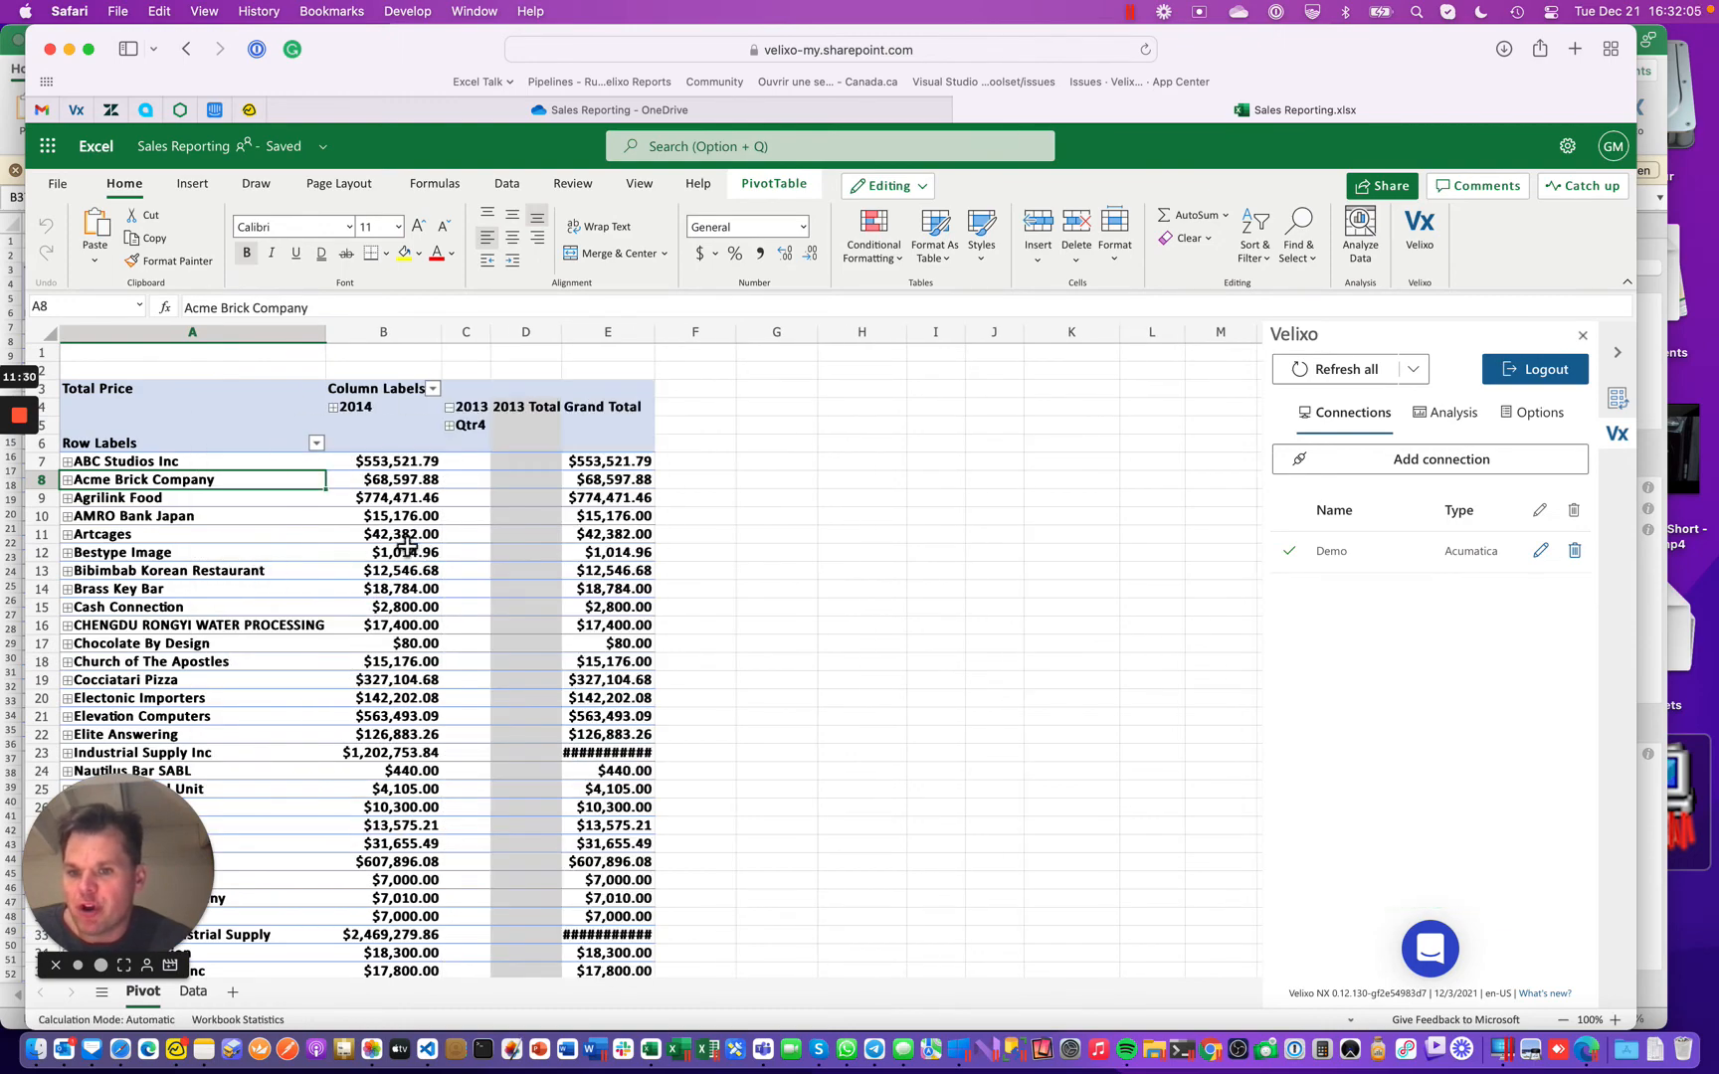
pyautogui.click(404, 537)
pyautogui.scroll(-5, 401, 536)
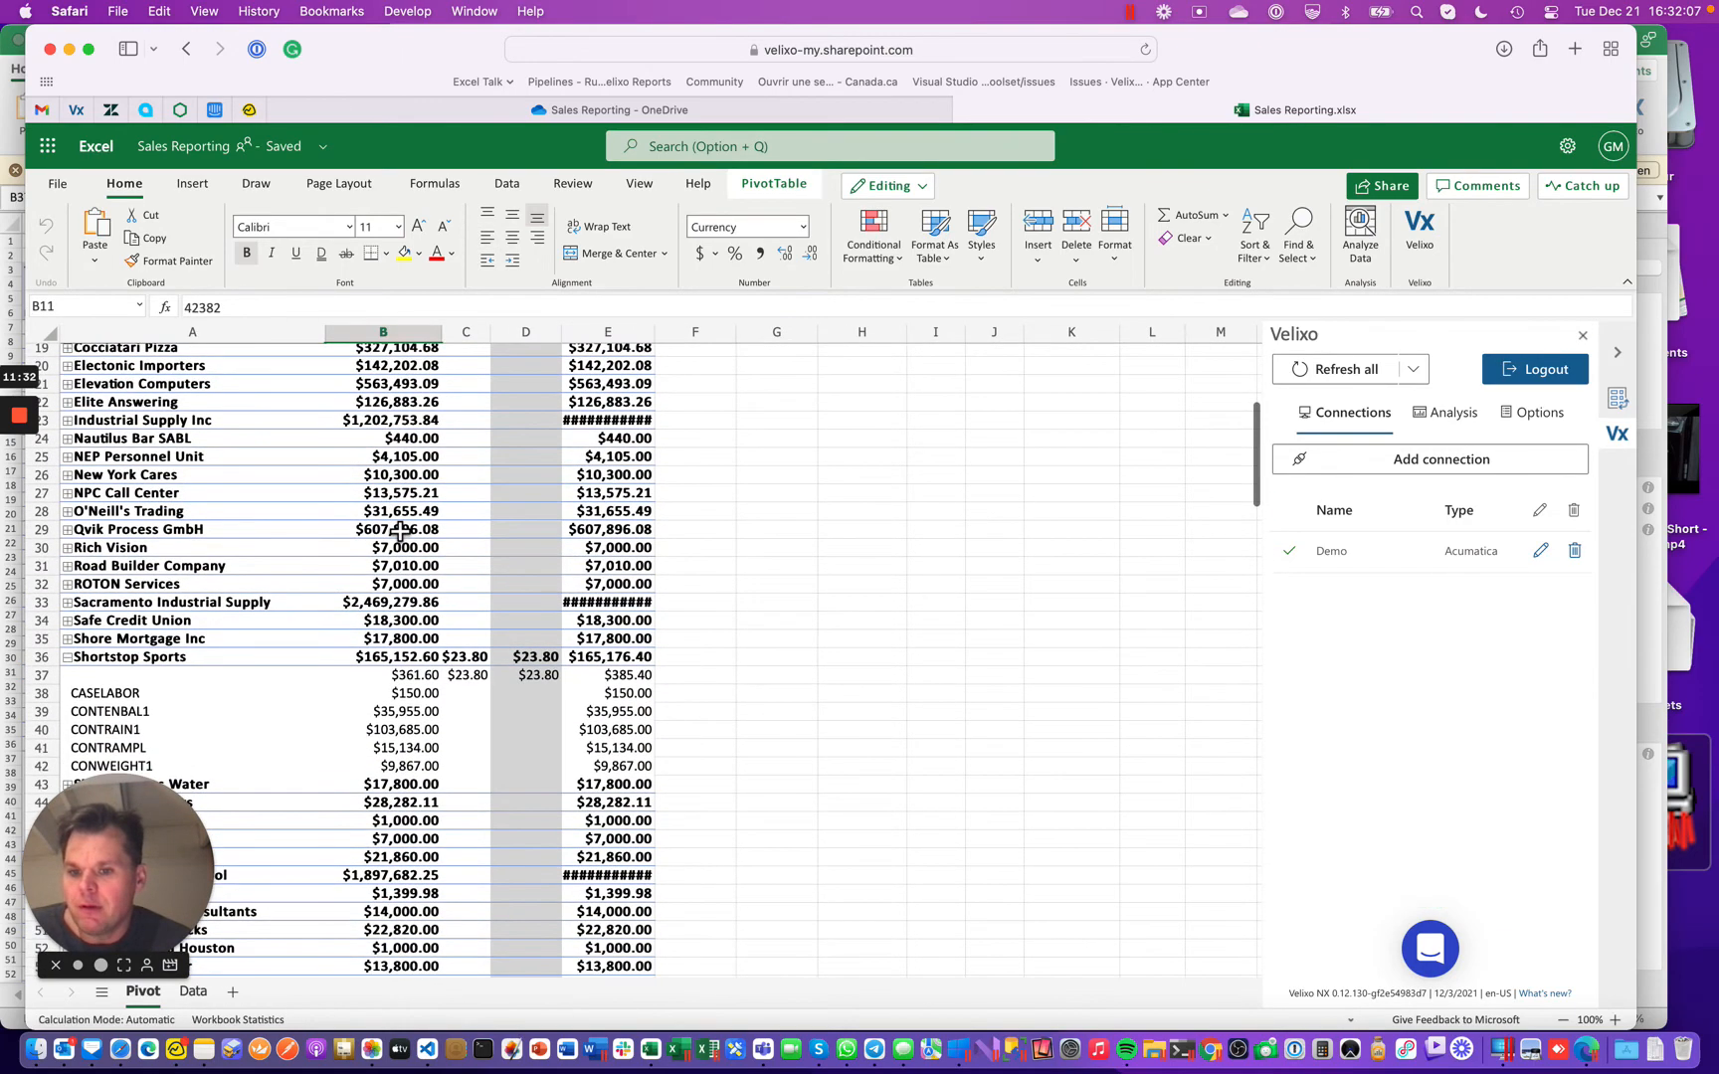
pyautogui.scroll(5, 399, 532)
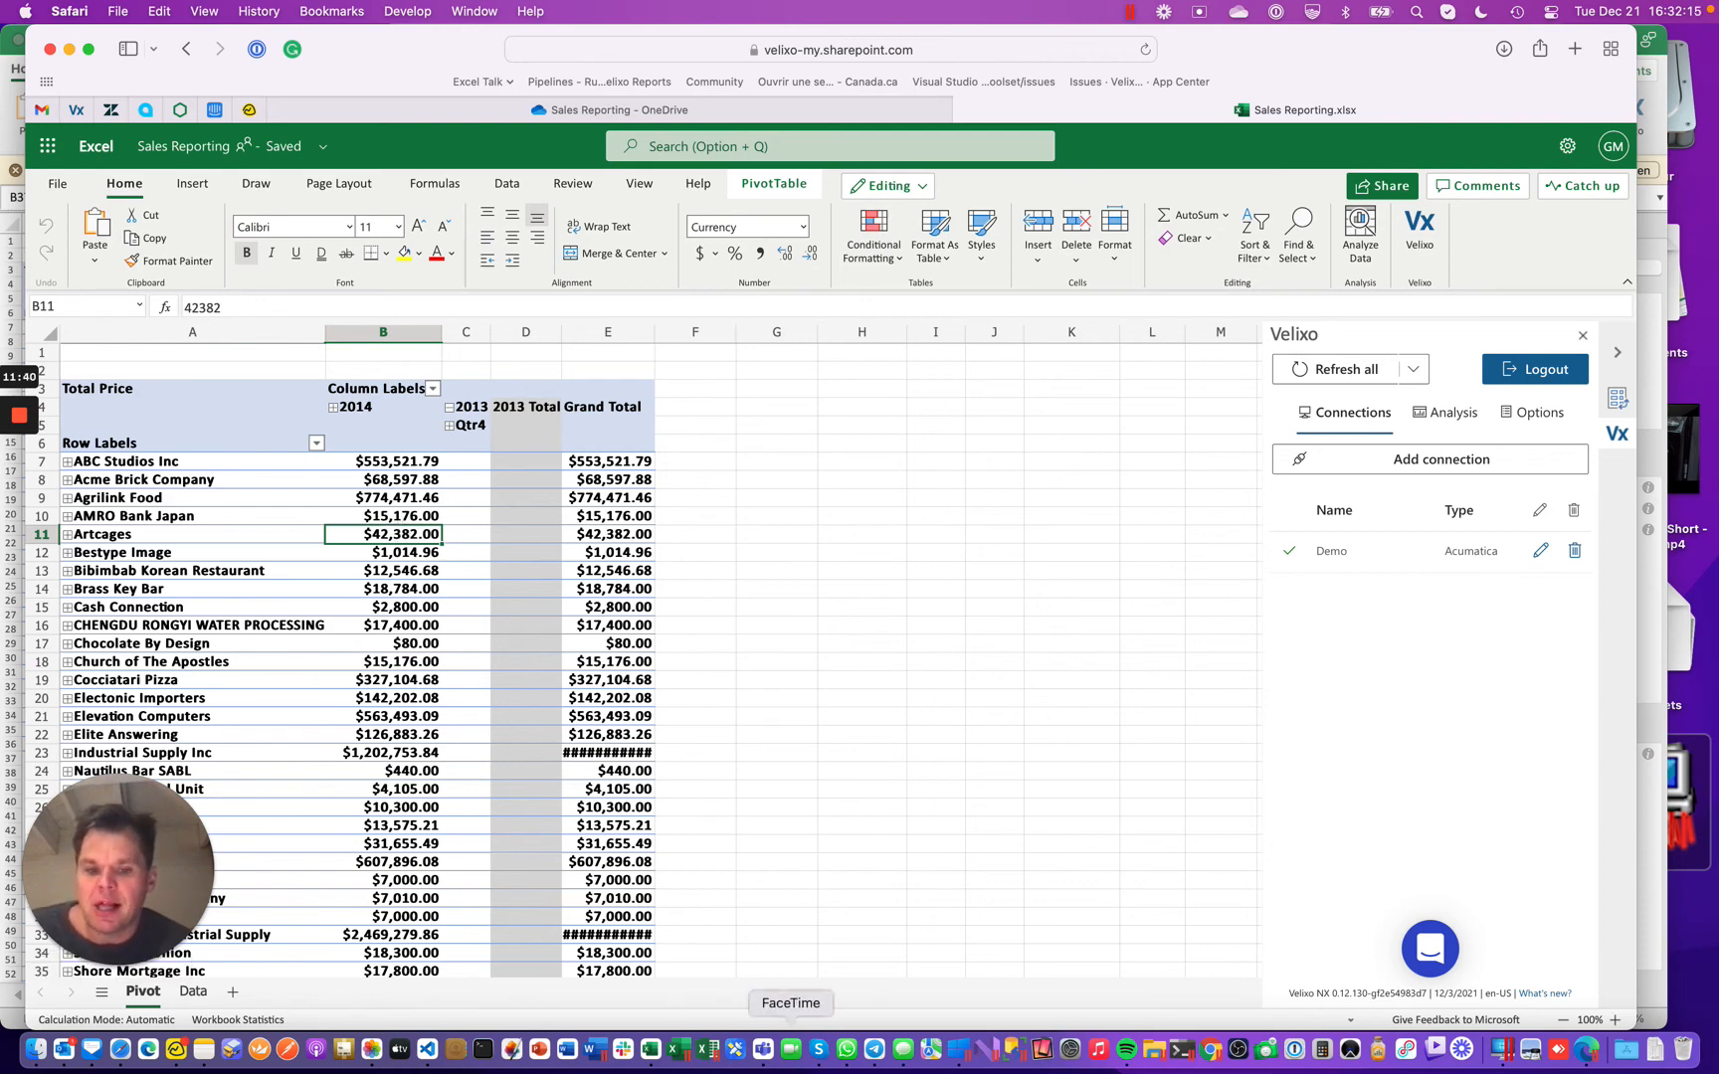
# Switch to the Windows virtual machine showing the Velixo Help Center page and dismiss the Start menu
pyautogui.click(958, 1054)
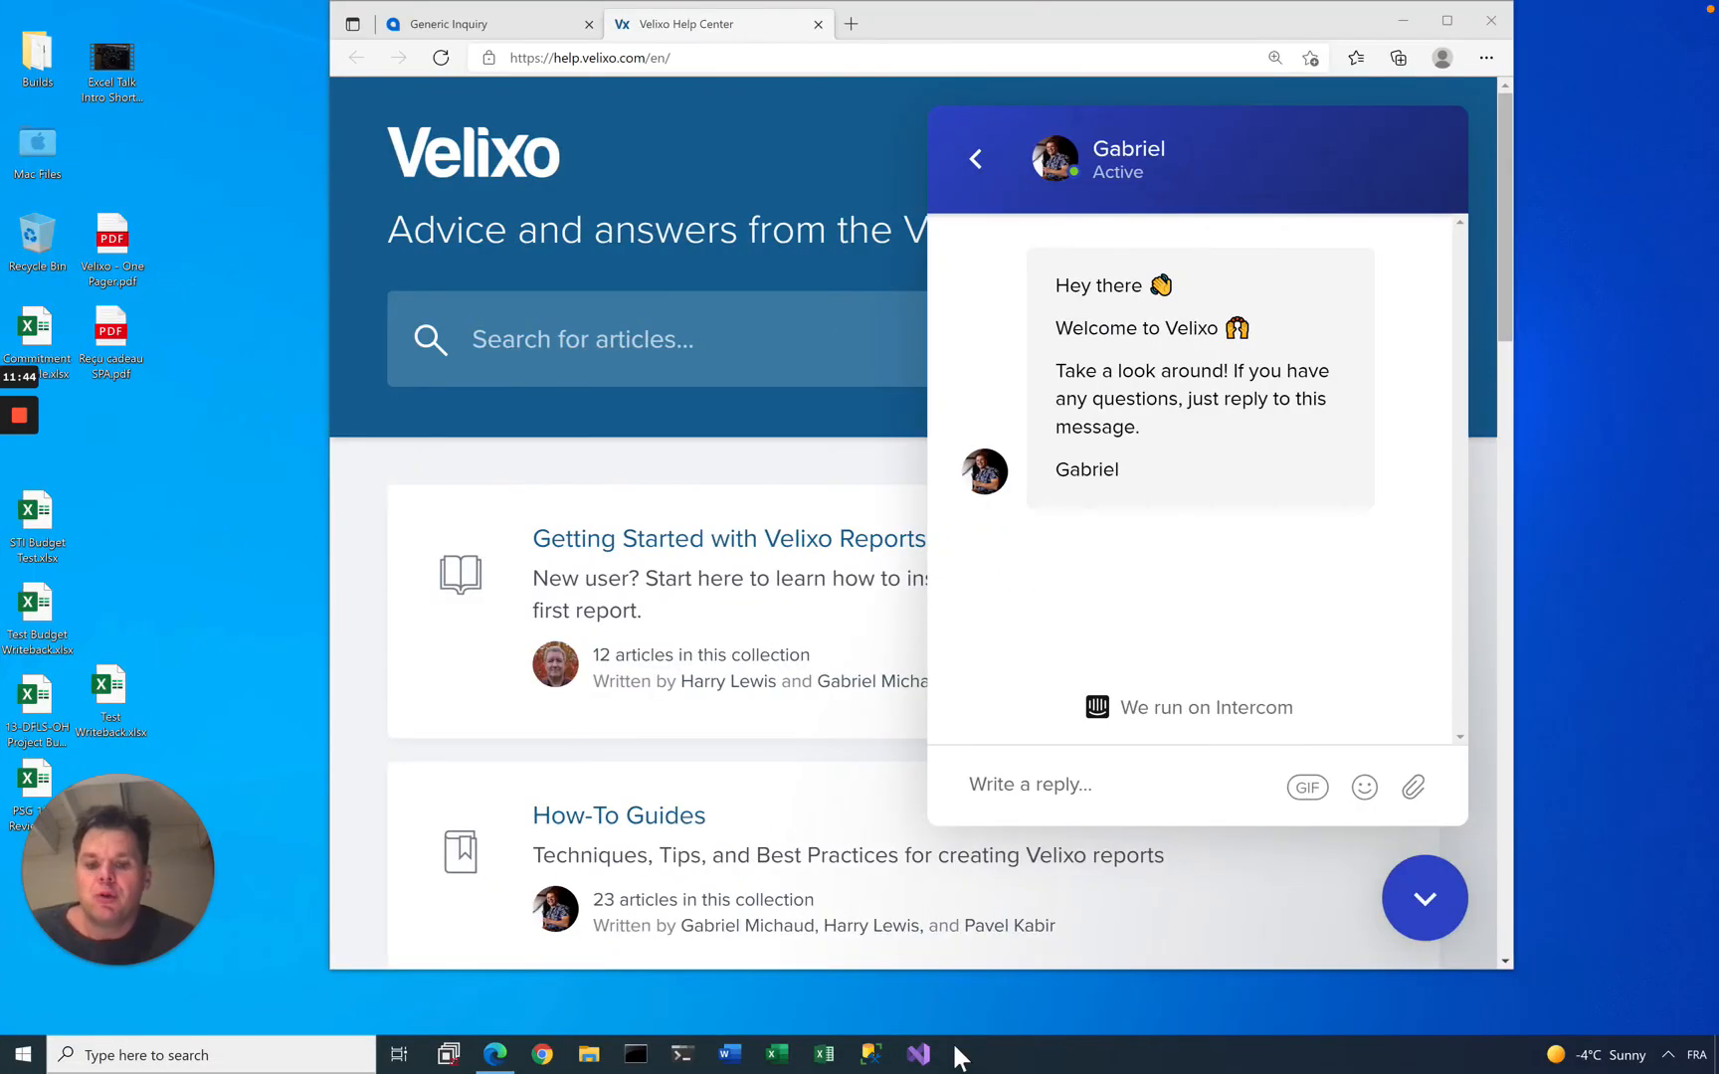
pyautogui.press('super+Tab')
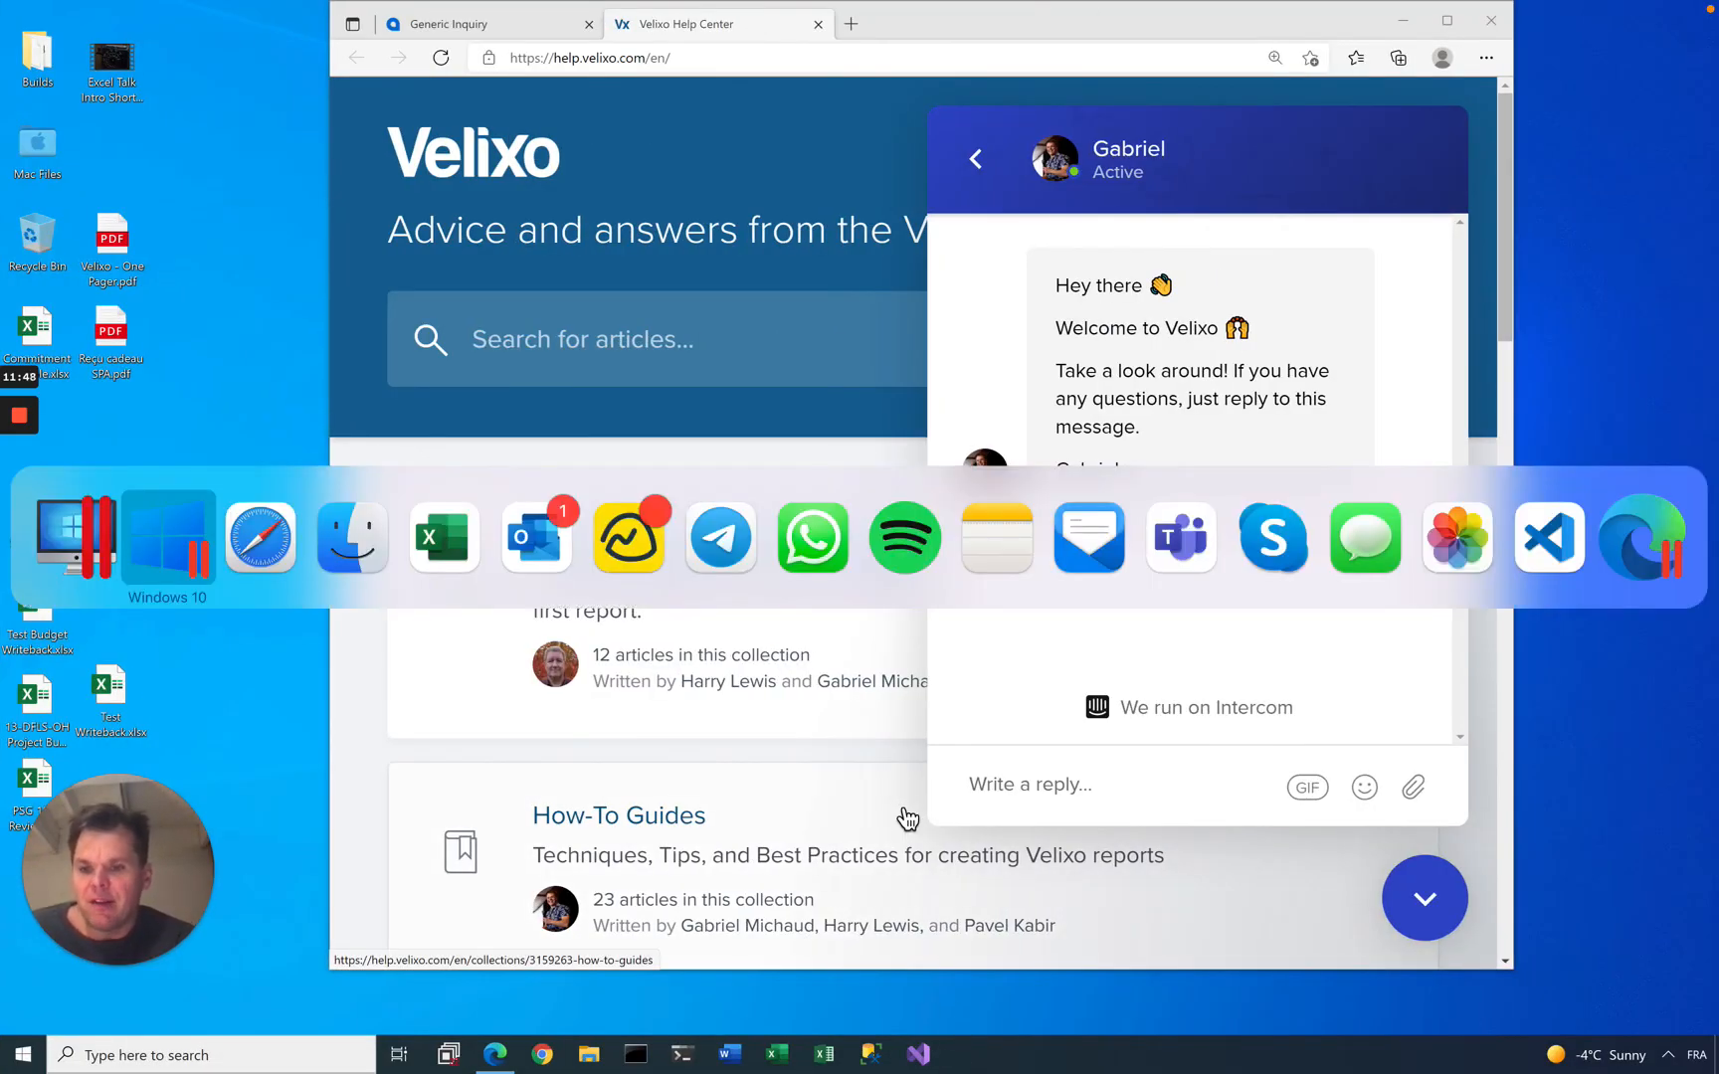
pyautogui.press('super+Tab')
pyautogui.press('super+Tab')
pyautogui.press('super+Tab')
pyautogui.press('super')
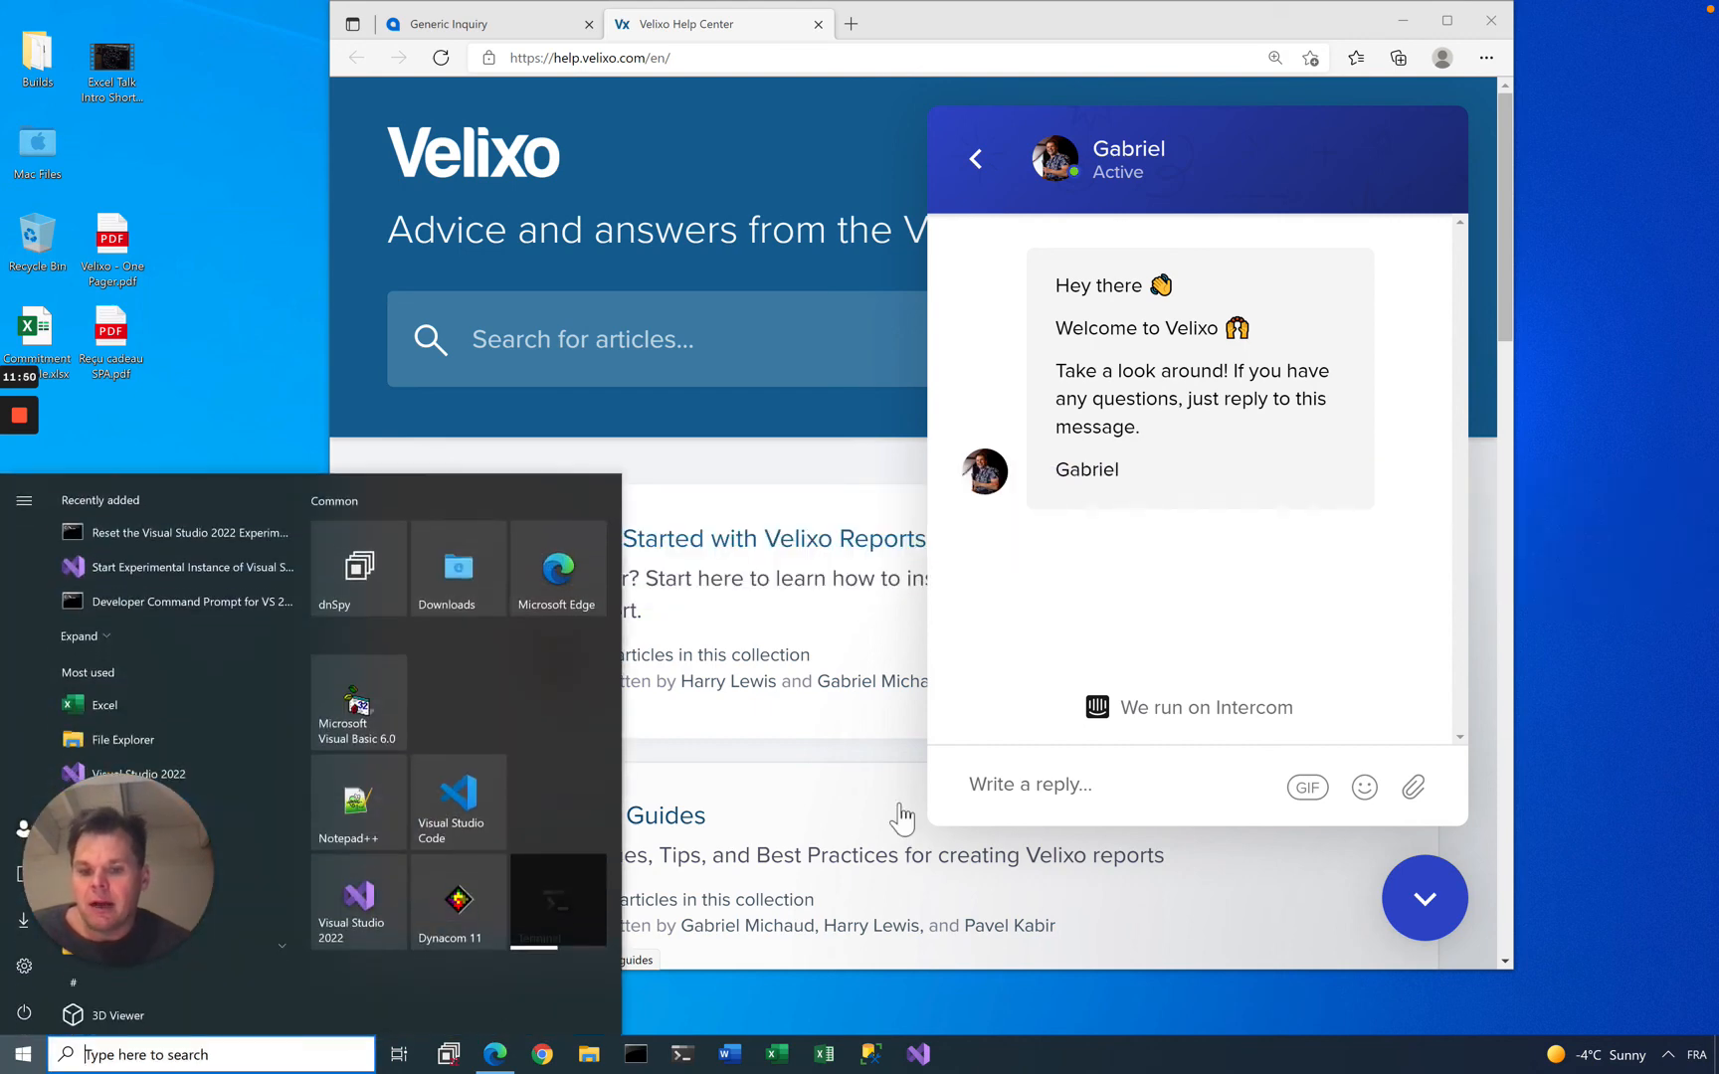
pyautogui.click(1102, 1023)
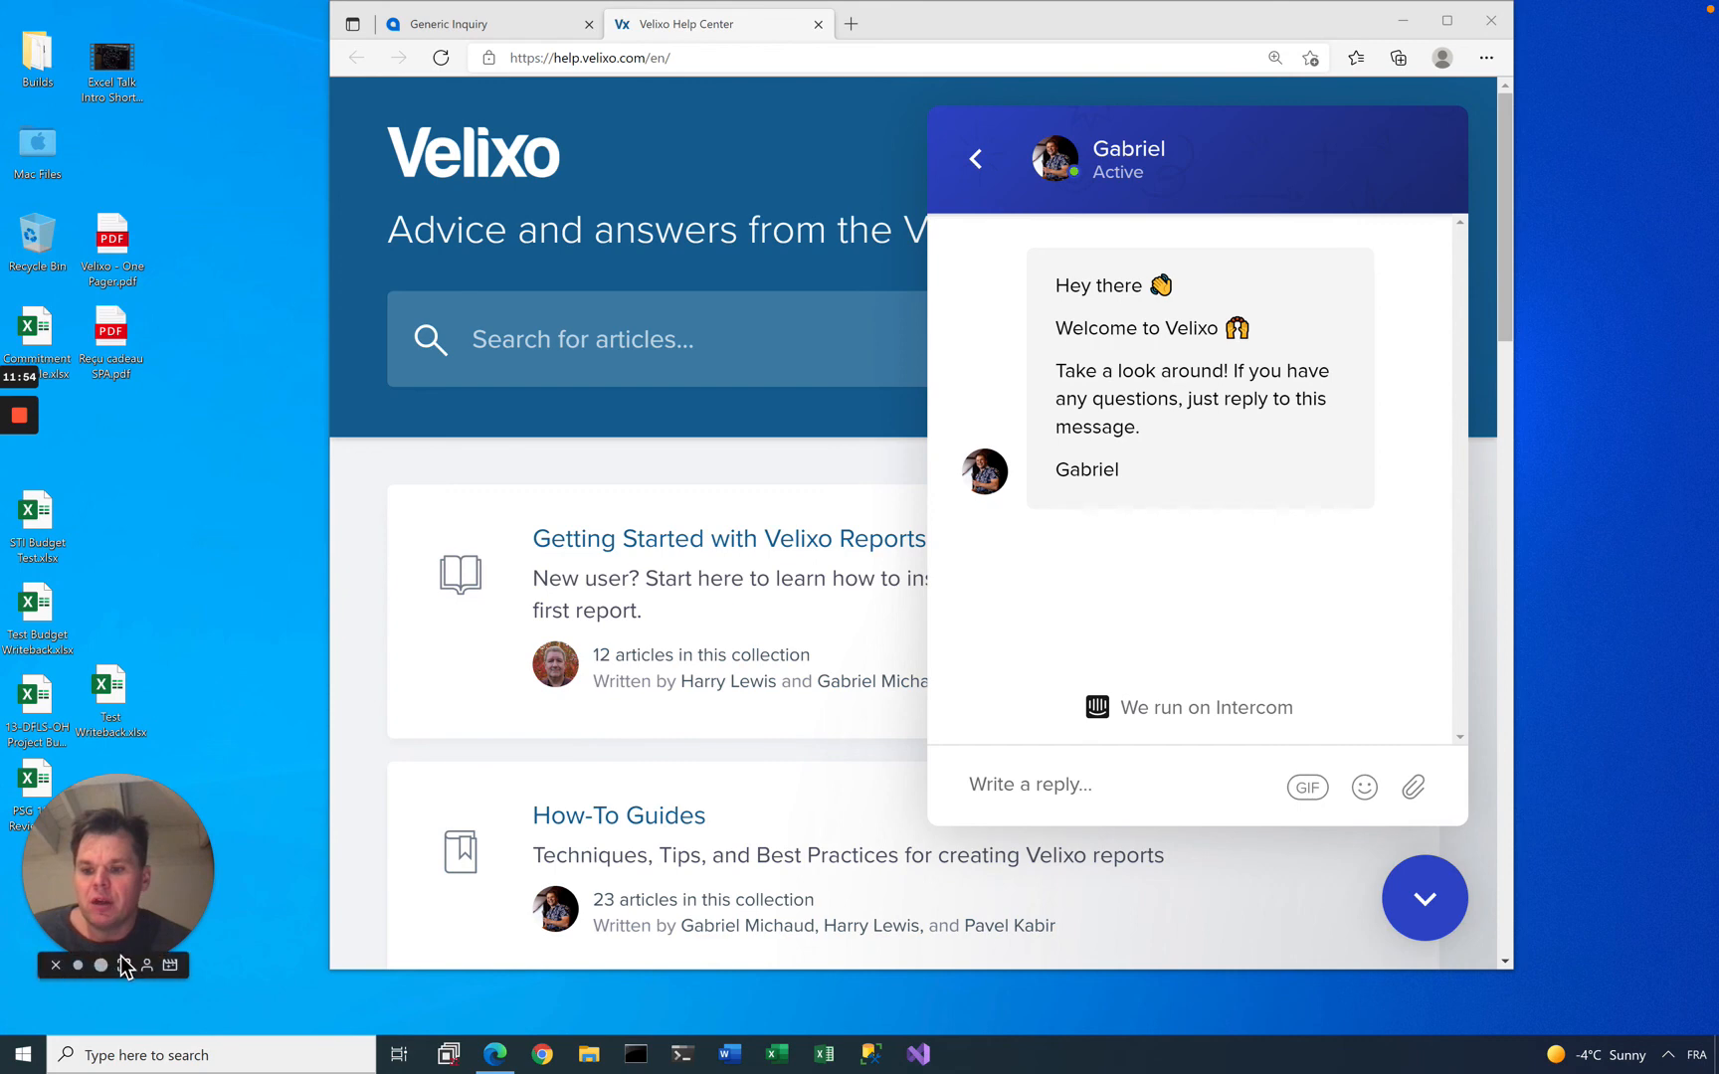
pyautogui.click(153, 970)
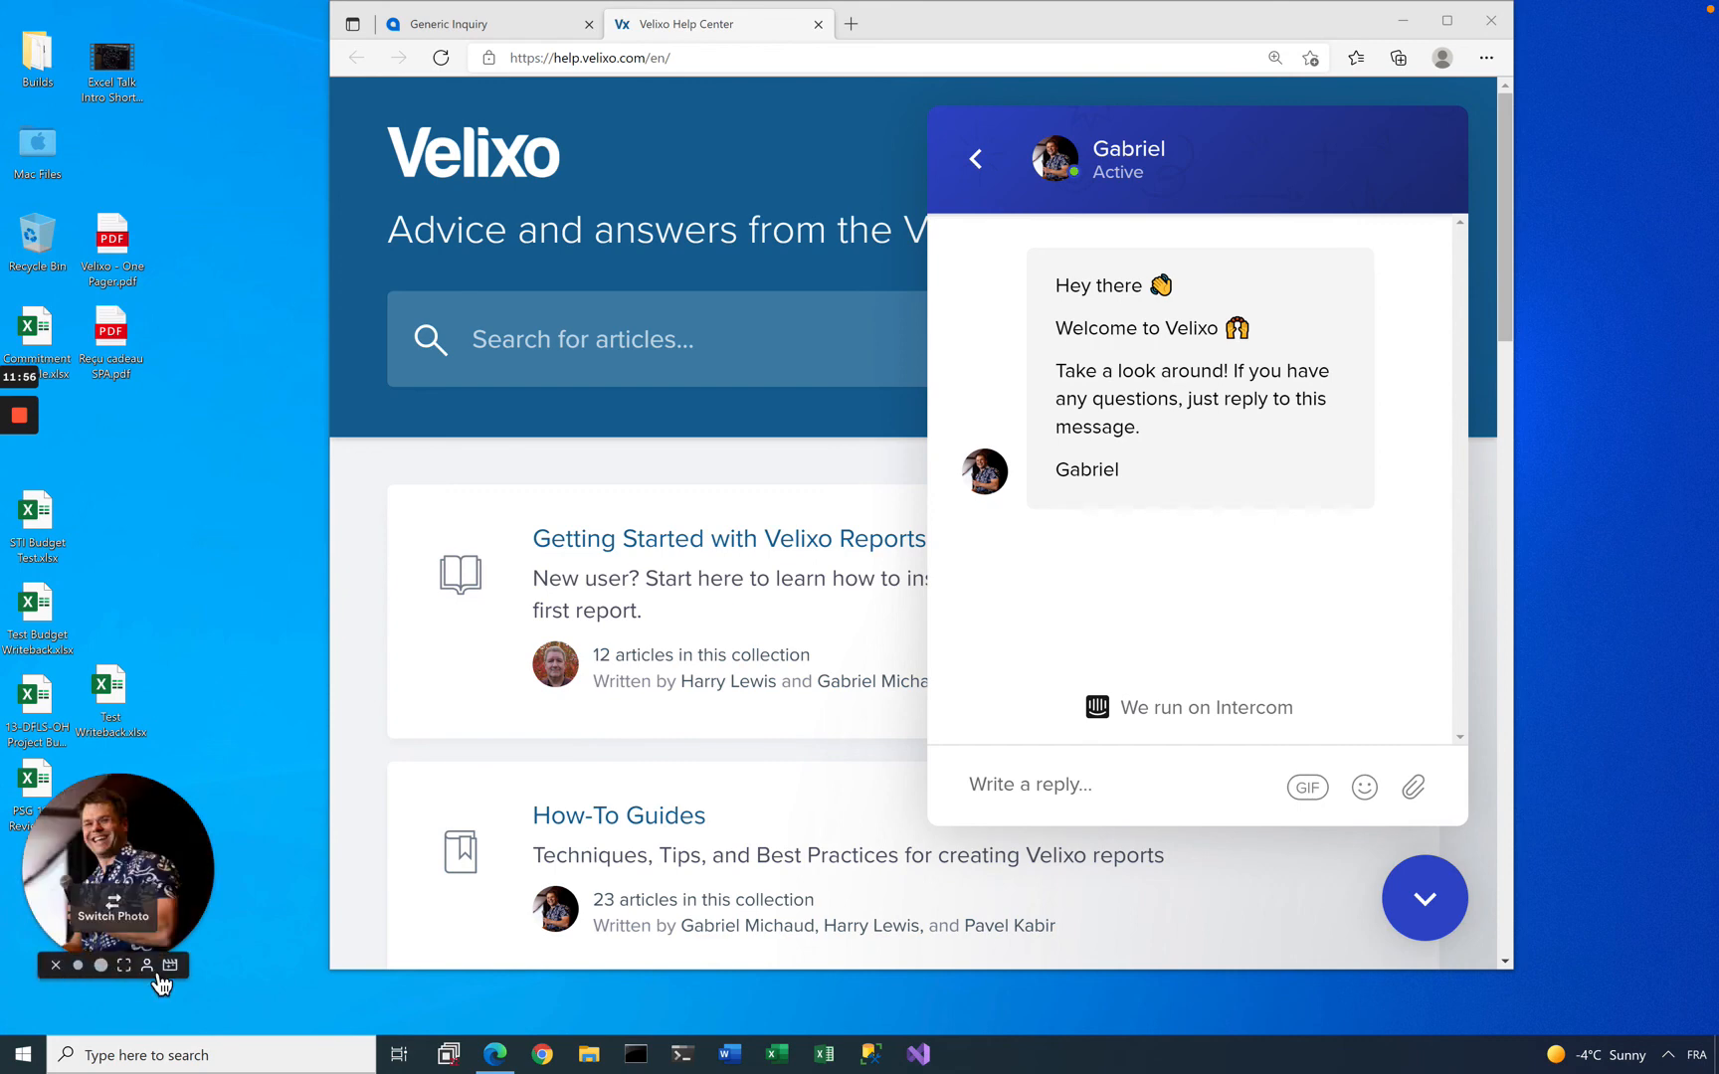
pyautogui.click(155, 973)
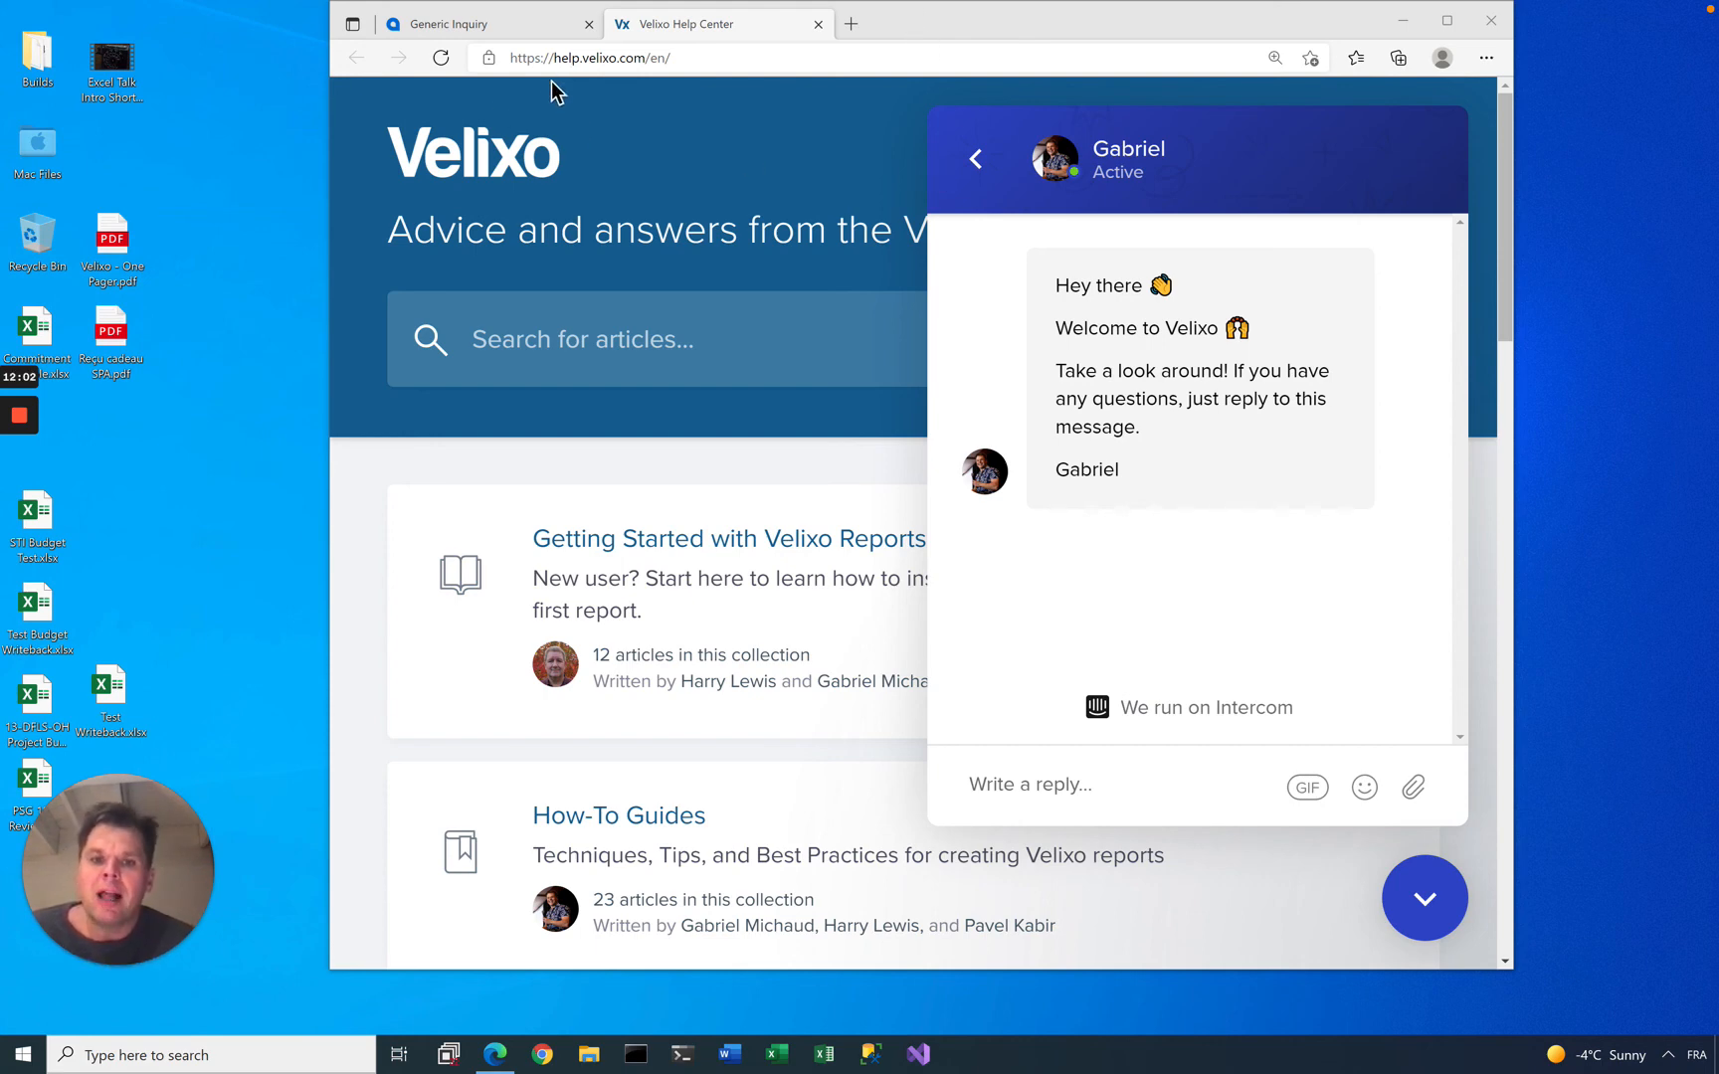
pyautogui.moveTo(22, 418)
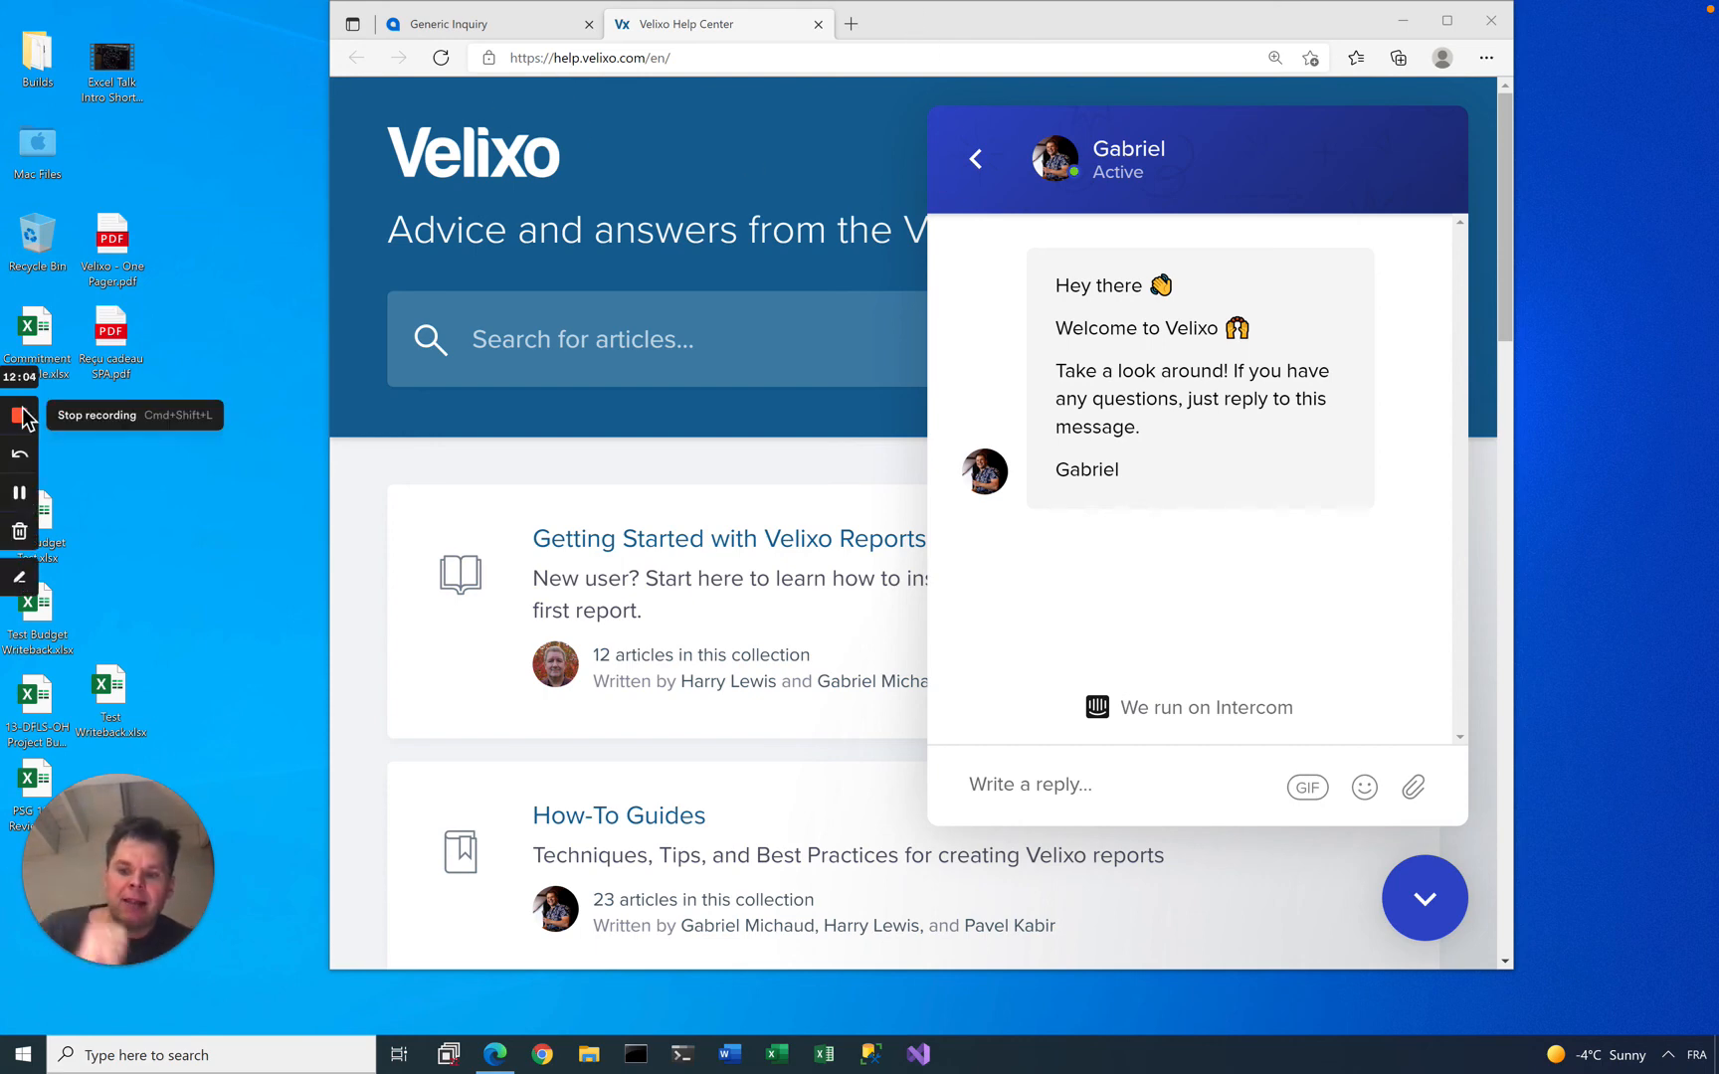